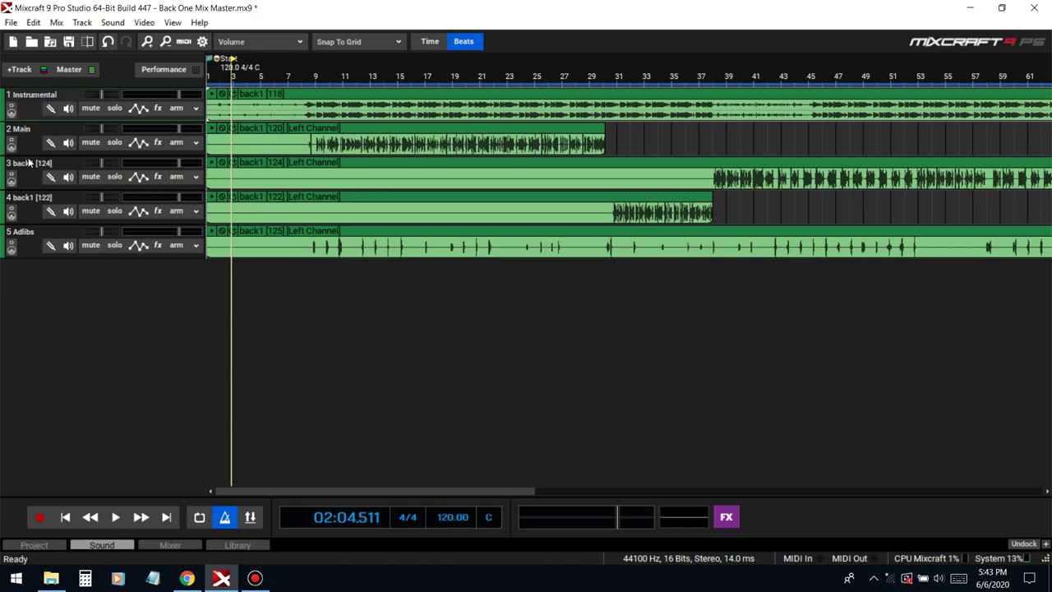
Play the song from bar 31 to locate where the vocal on the back1 [122] track begins.
scroll(232, 161, down, 4)
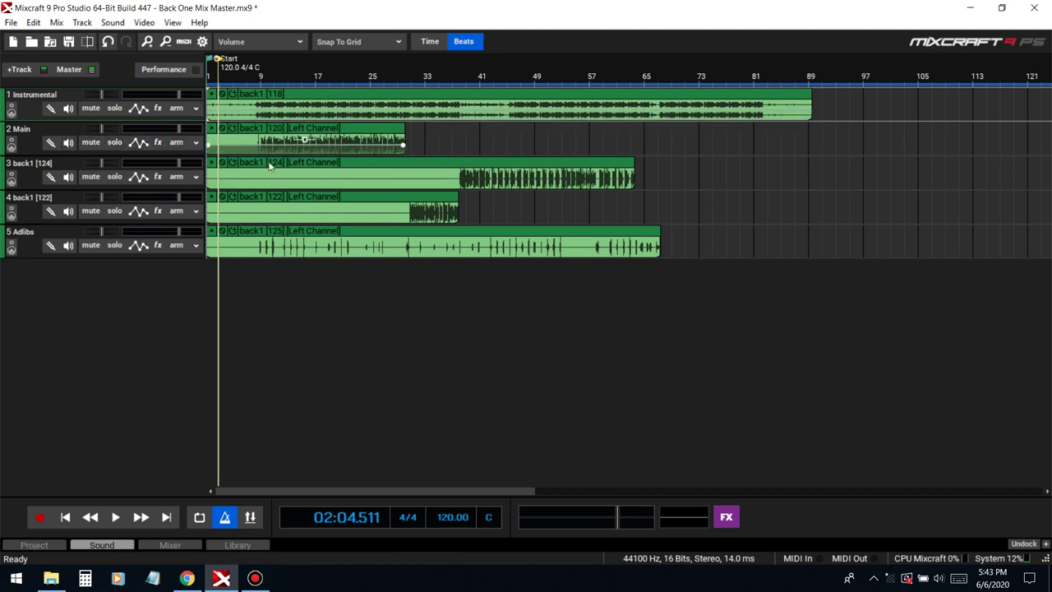
double_click(415, 84)
scroll(525, 181, up, 2)
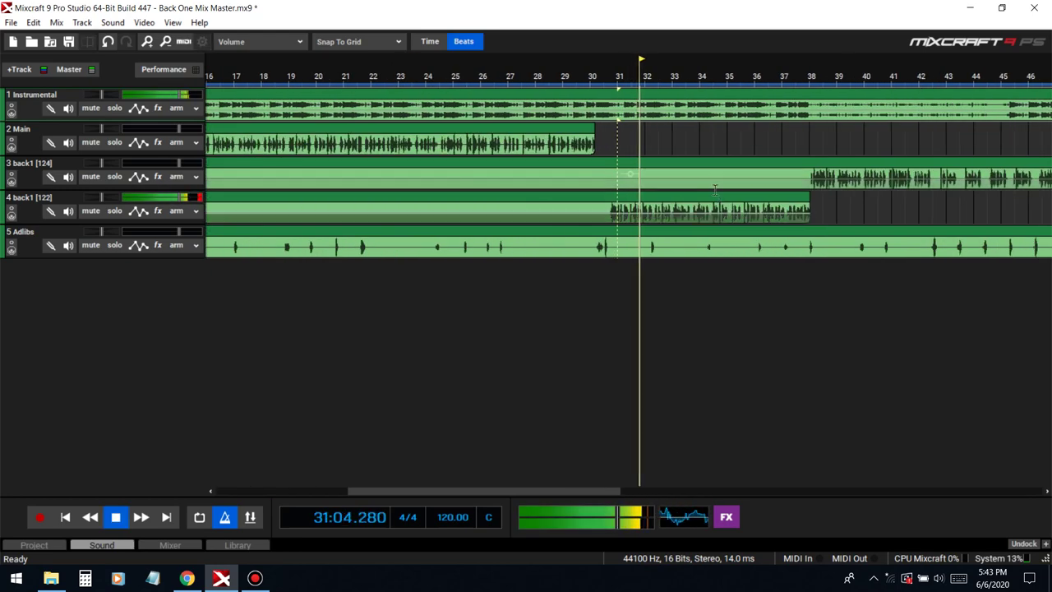
scroll(609, 208, up, 2)
key(space)
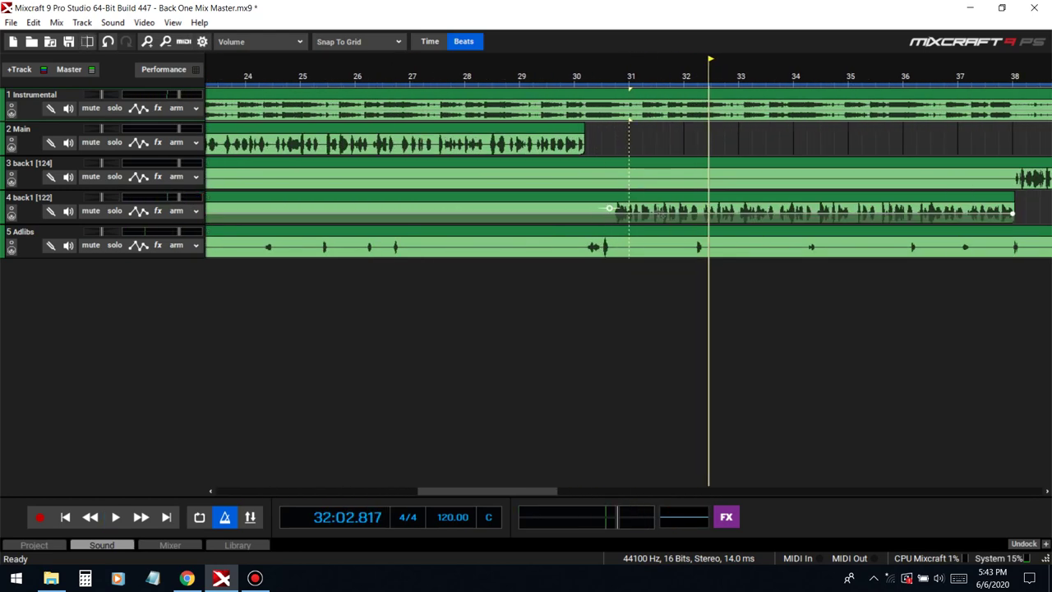
Split the back1 [122] clip just before its vocal at 30:03 and move the vocal part onto the Main track.
click(602, 211)
key(ctrl+t)
scroll(690, 207, down, 2)
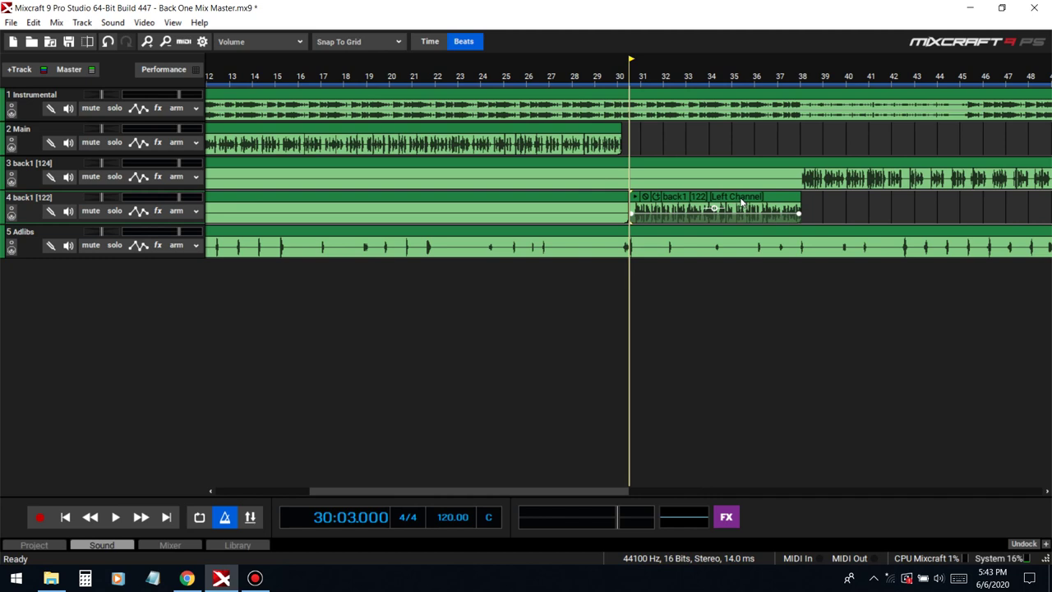
click(742, 201)
drag(742, 201, 742, 136)
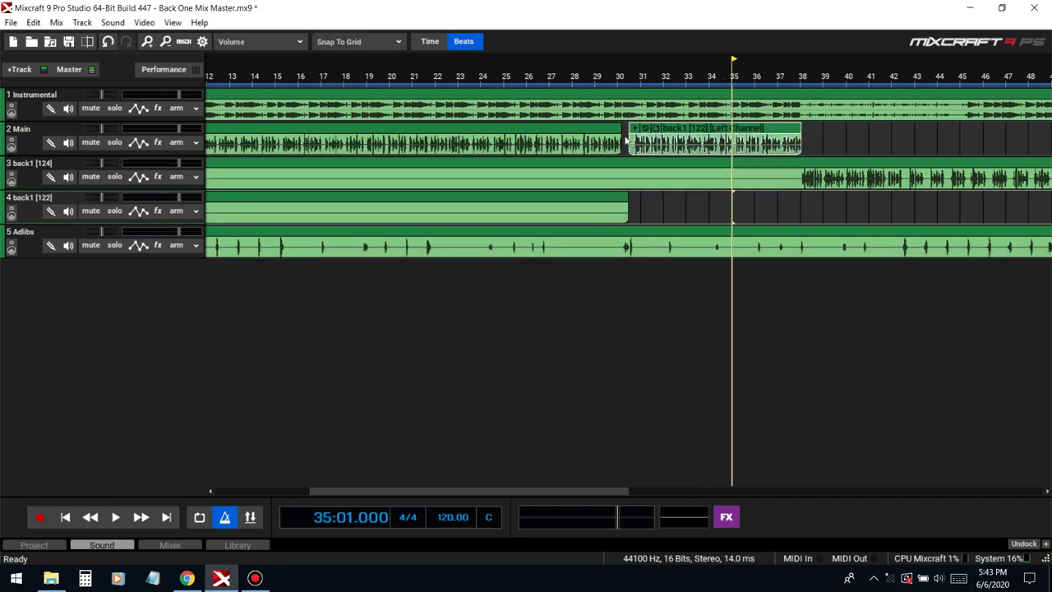
Play from bar 38 and split the back1 [124] clip at bar 38, just before its vocal.
scroll(645, 174, down, 1)
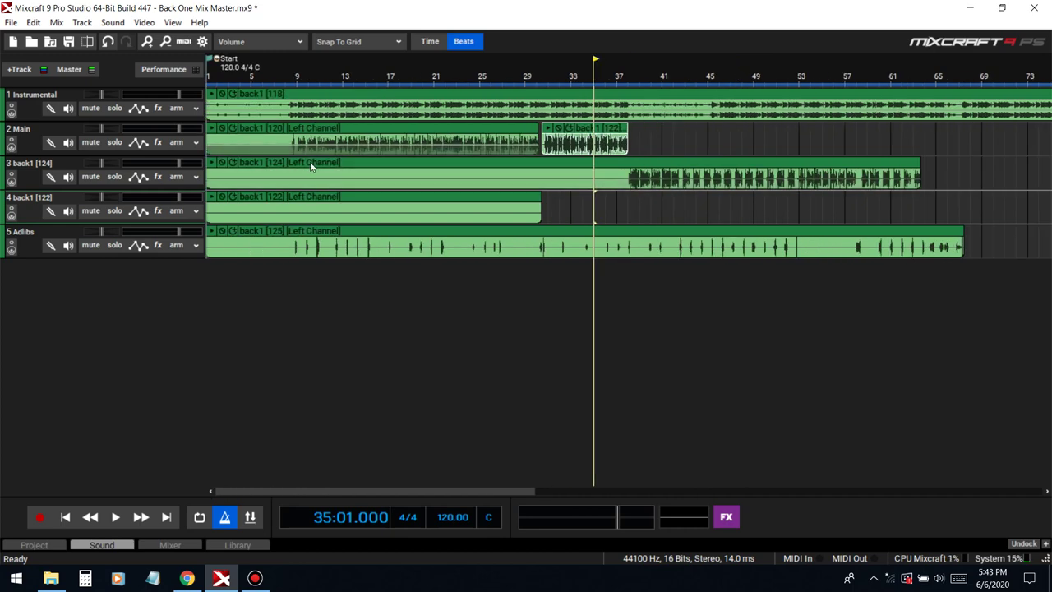
click(624, 71)
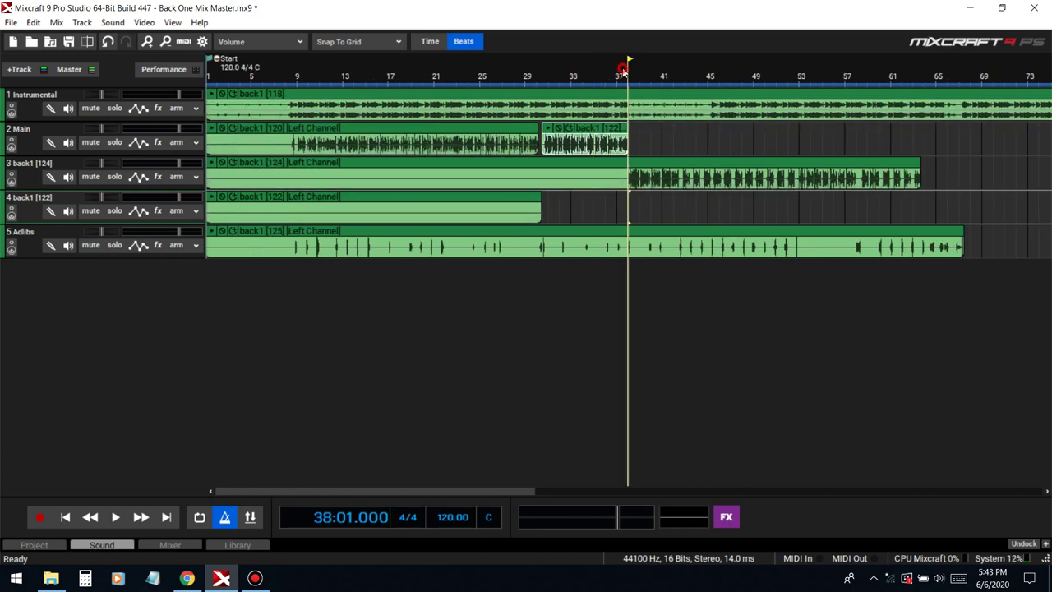
key(space)
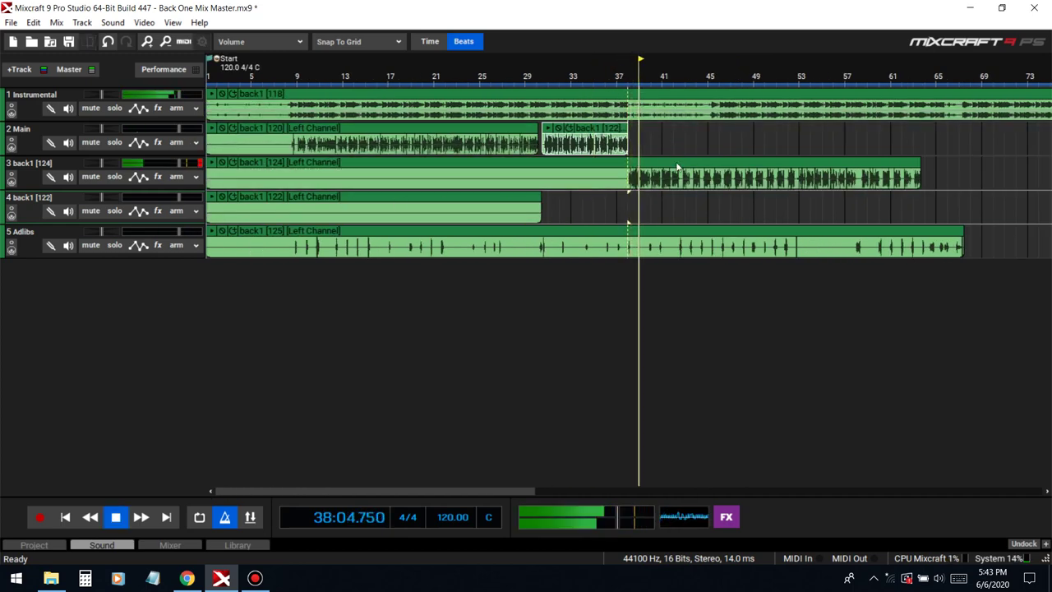
scroll(664, 191, up, 3)
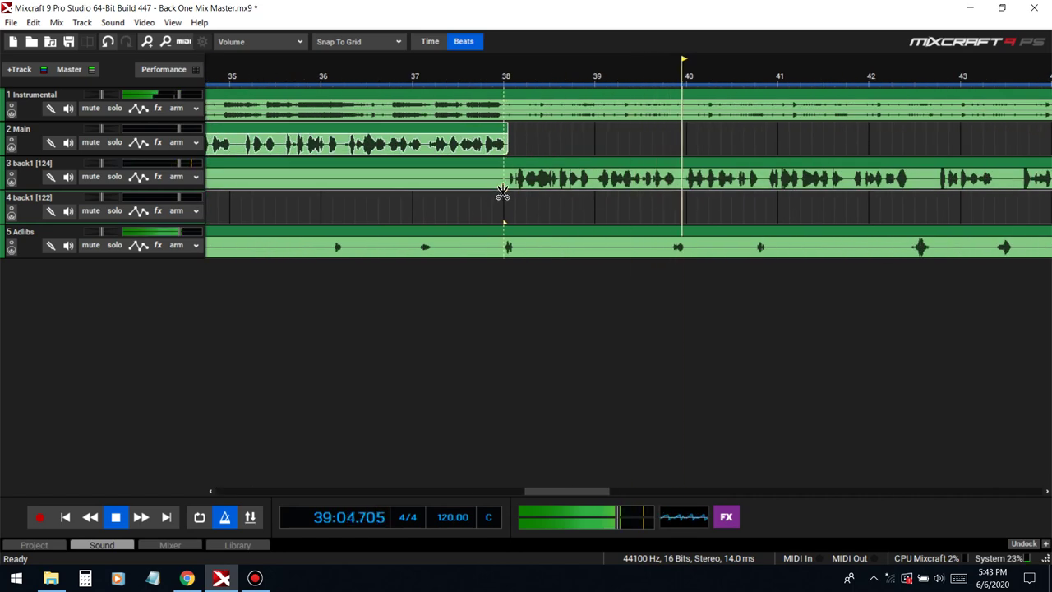
click(503, 192)
drag(553, 135, 595, 171)
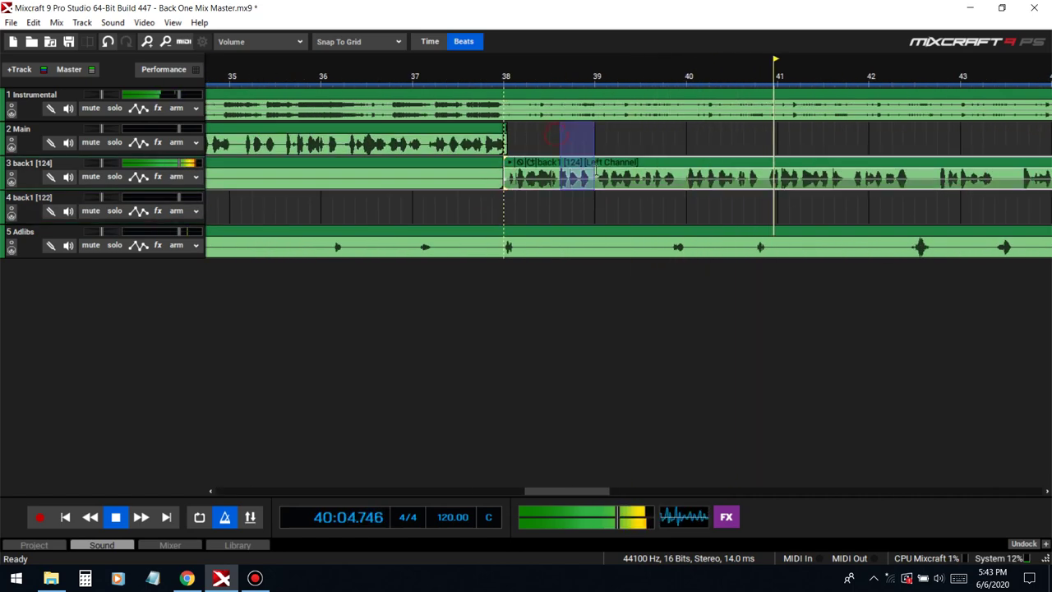
Stop playback and move the vocal part of the back1 [124] clip onto the Main track, keeping its timing.
key(Home)
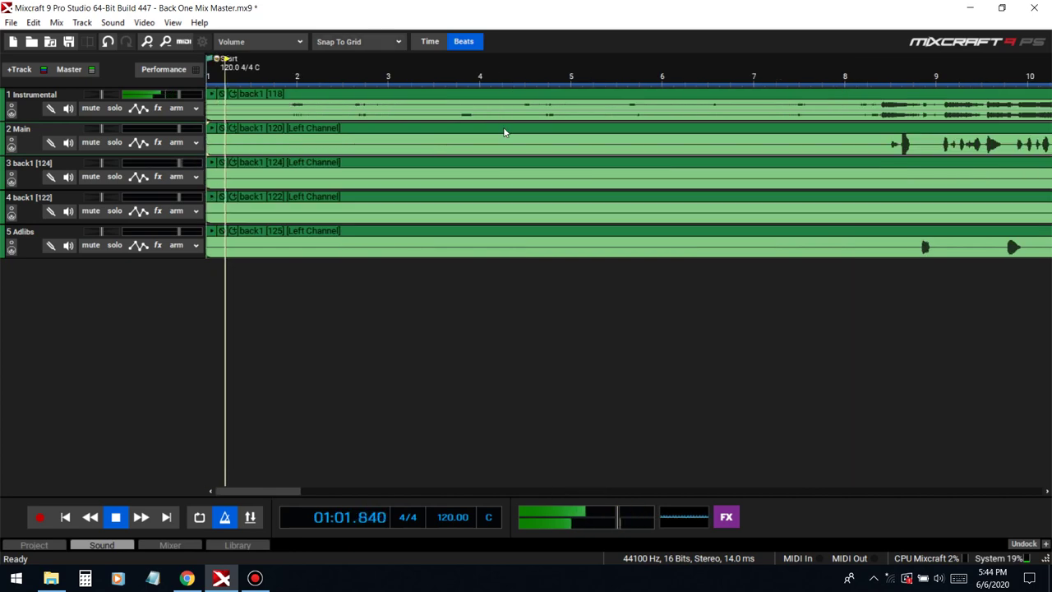
key(space)
scroll(509, 138, down, 5)
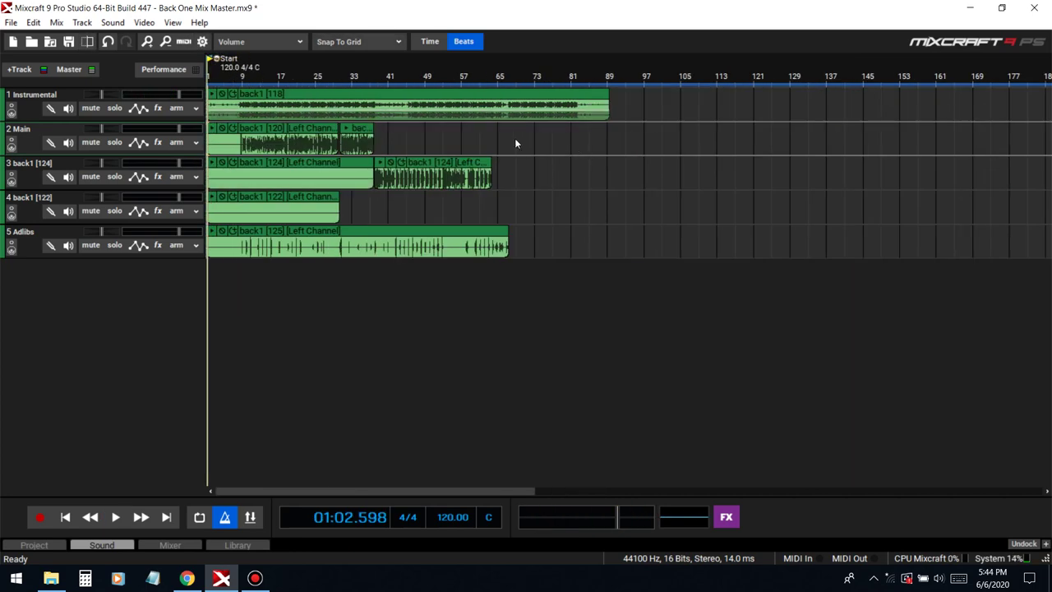
click(438, 162)
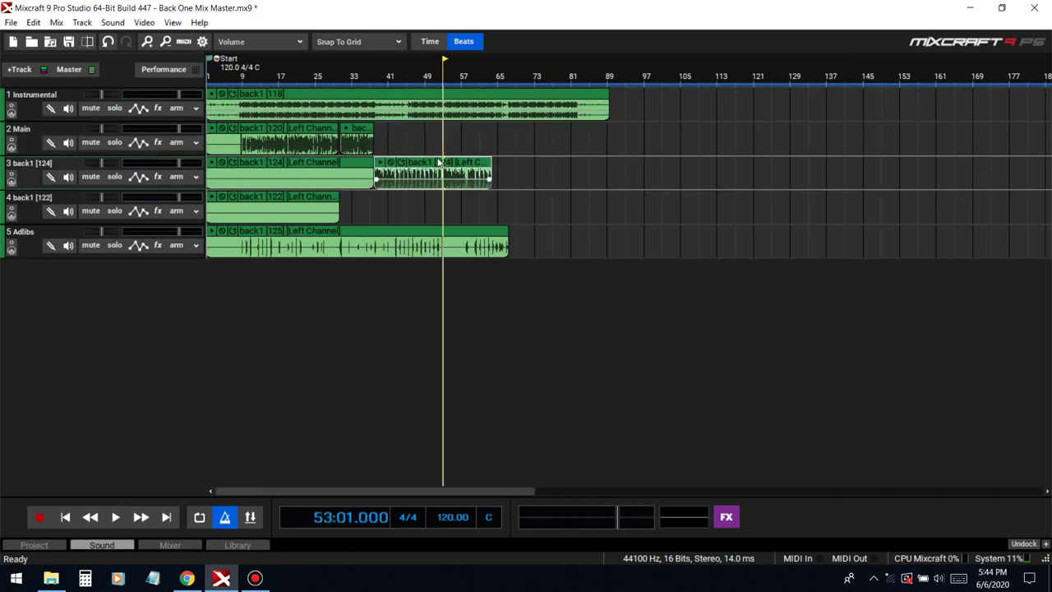
drag(421, 150, 422, 143)
Play the Main track around bars 37 and 57 to check the vocal clips in their new position.
double_click(376, 67)
click(446, 70)
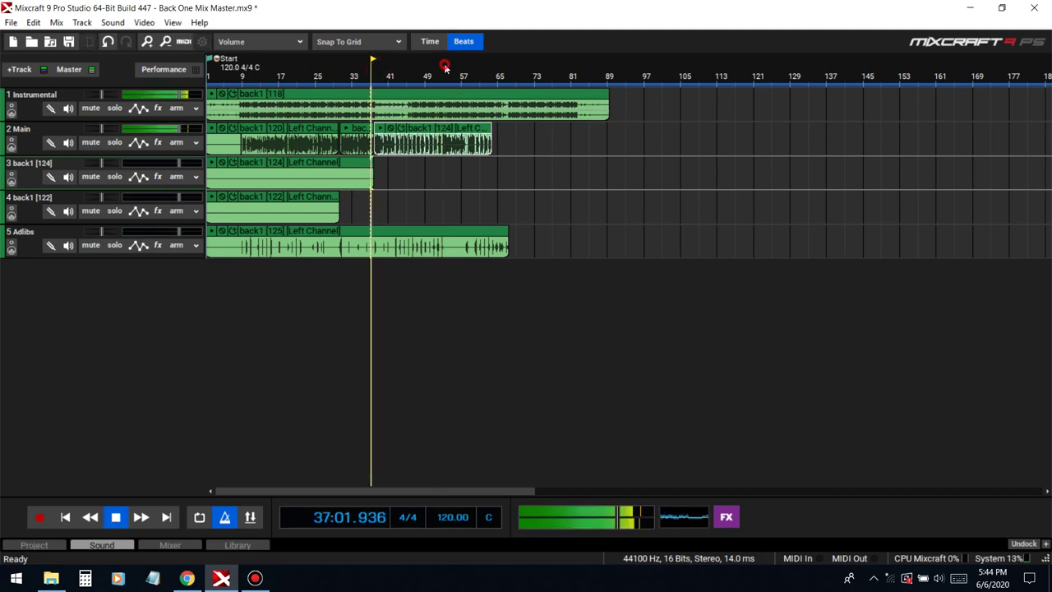
click(463, 74)
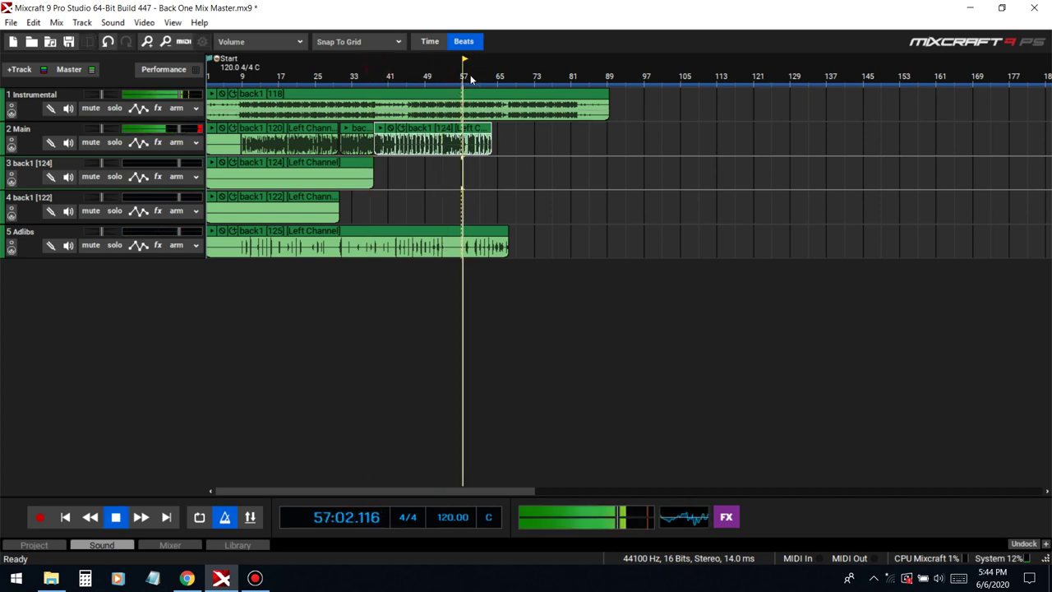
scroll(524, 88, up, 3)
scroll(524, 88, up, 2)
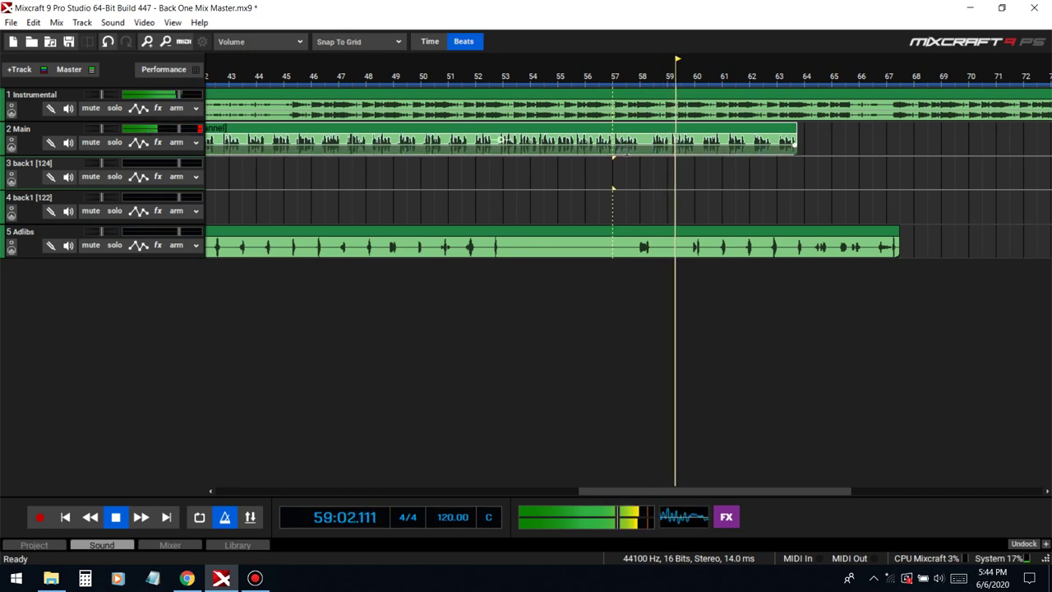
scroll(548, 190, down, 5)
scroll(548, 190, down, 5)
key(space)
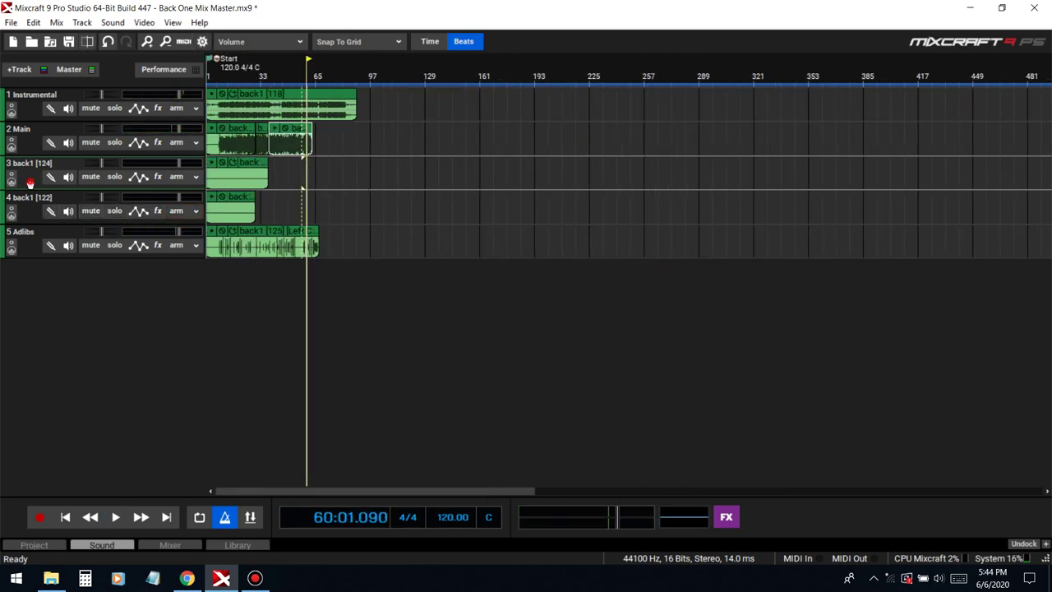
Delete the leftover back1 [124] and back1 [122] tracks and return the playhead to the start.
key(Delete)
key(Delete)
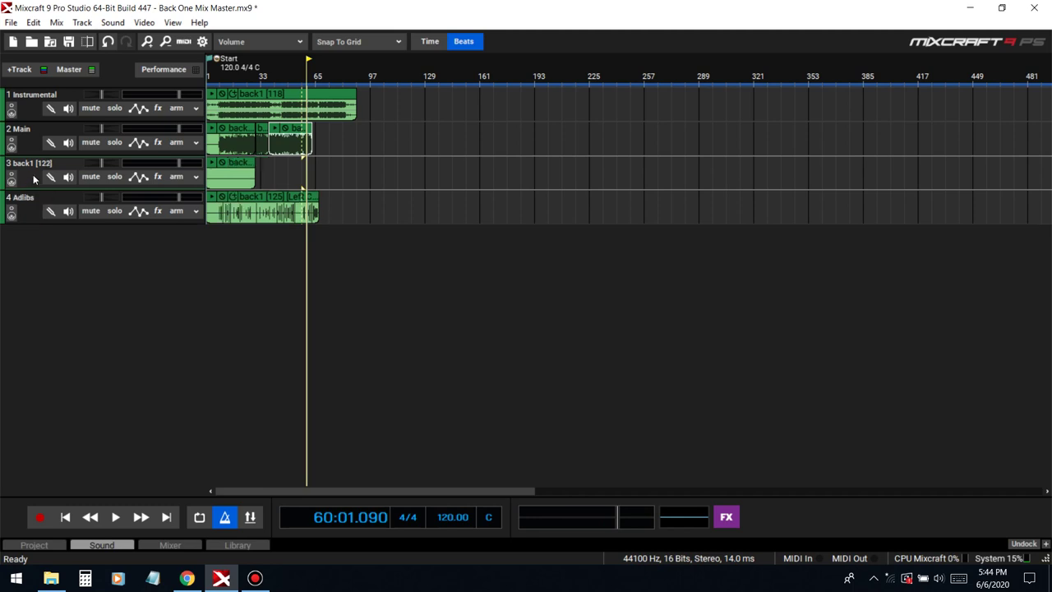
click(65, 517)
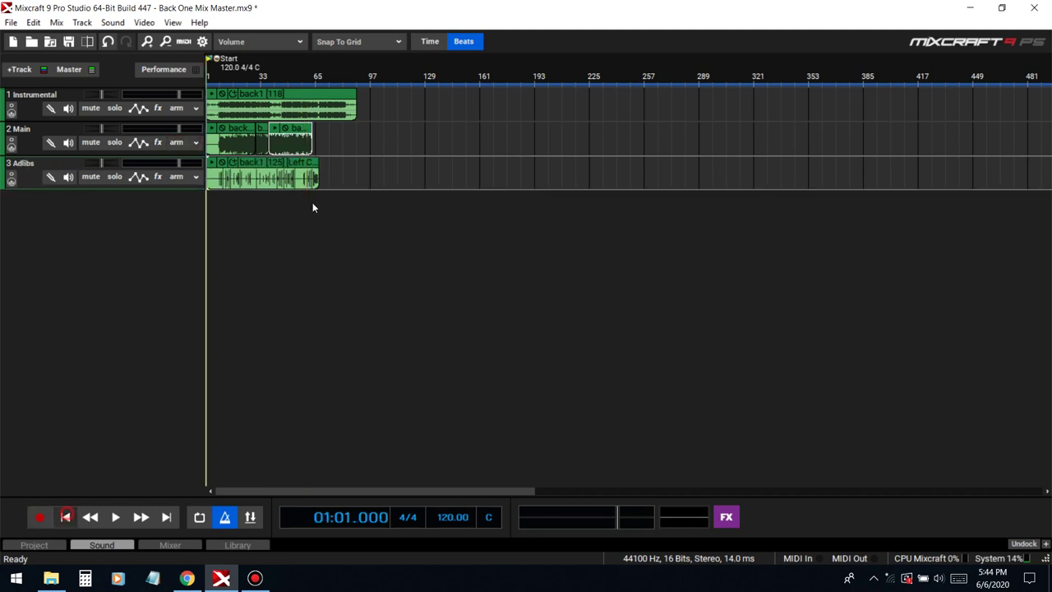
Add a new empty audio track below Adlibs and save the project.
scroll(320, 197, up, 8)
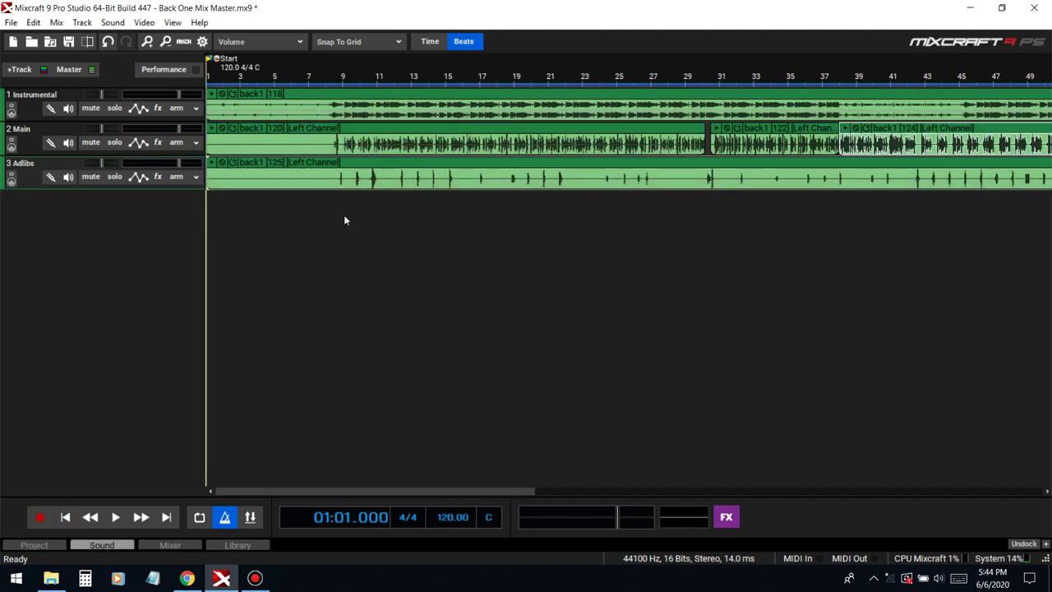
key(ctrl+g)
drag(283, 208, 397, 211)
scroll(397, 210, down, 3)
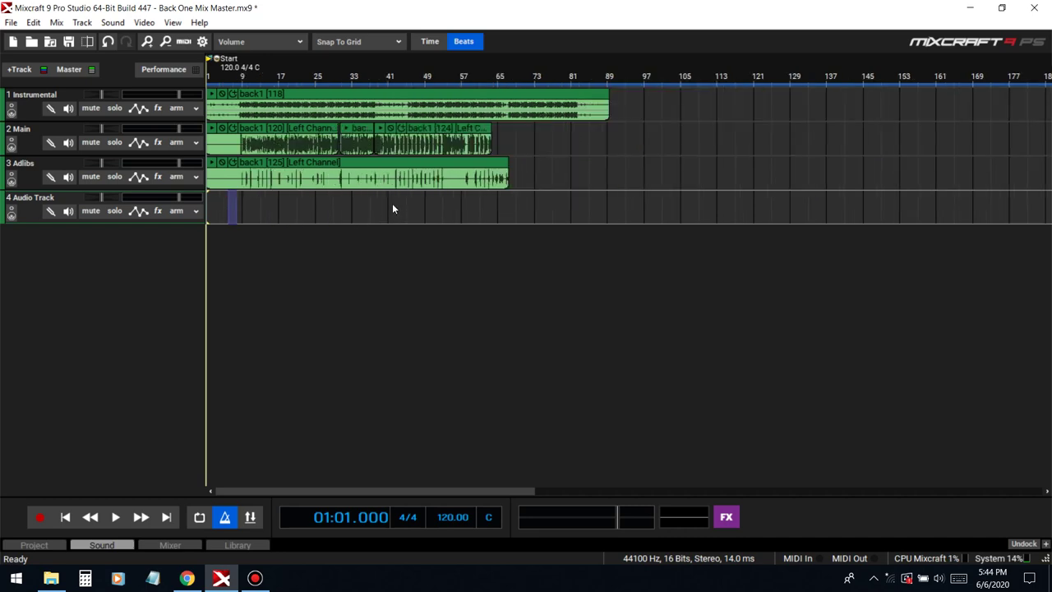
scroll(392, 203, up, 2)
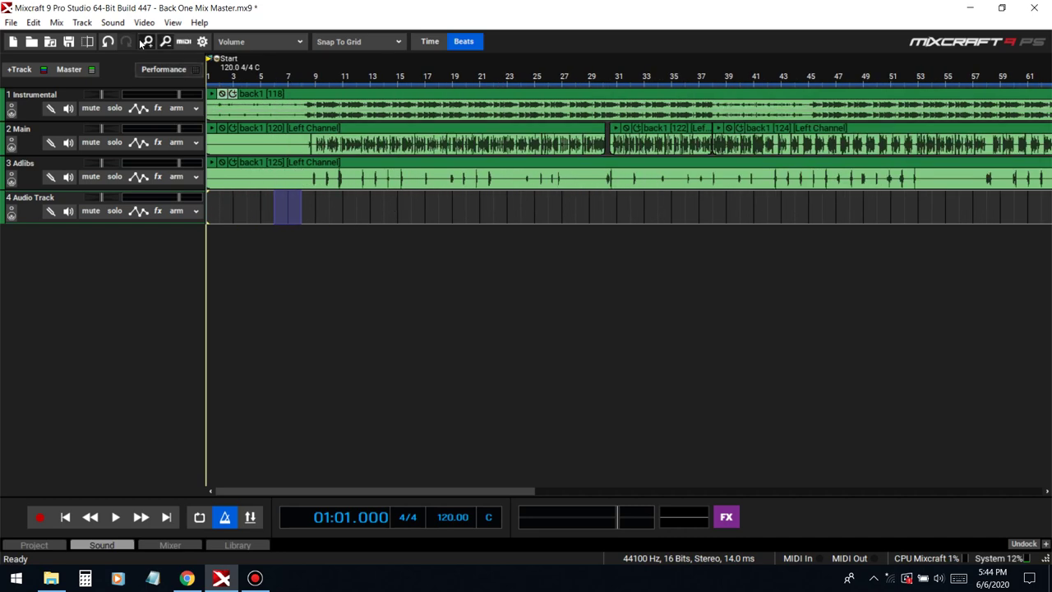
click(58, 45)
click(707, 147)
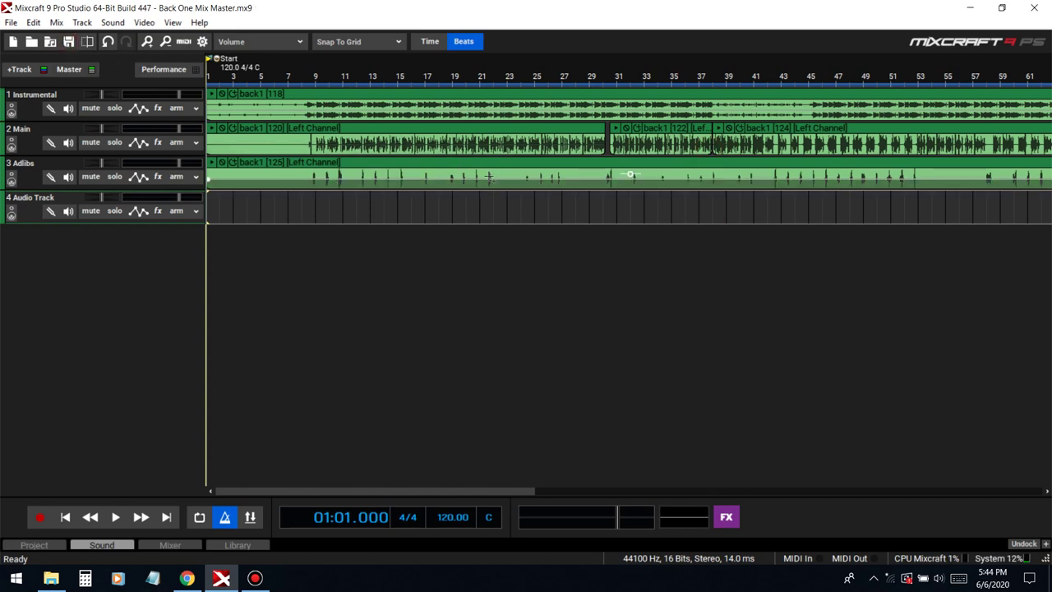
scroll(354, 202, down, 1)
drag(688, 175, 395, 151)
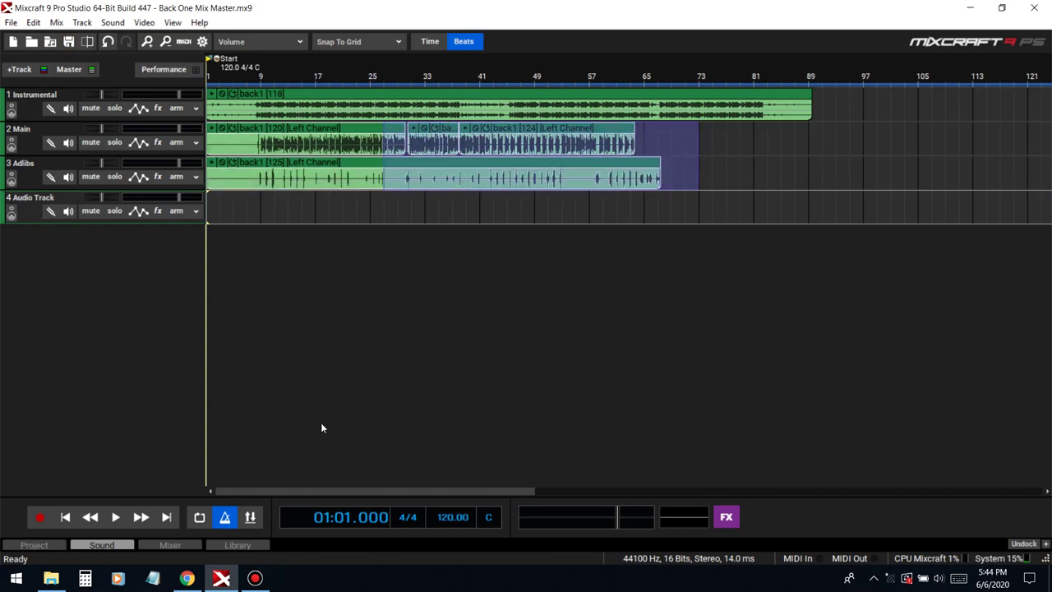
drag(534, 212, 560, 216)
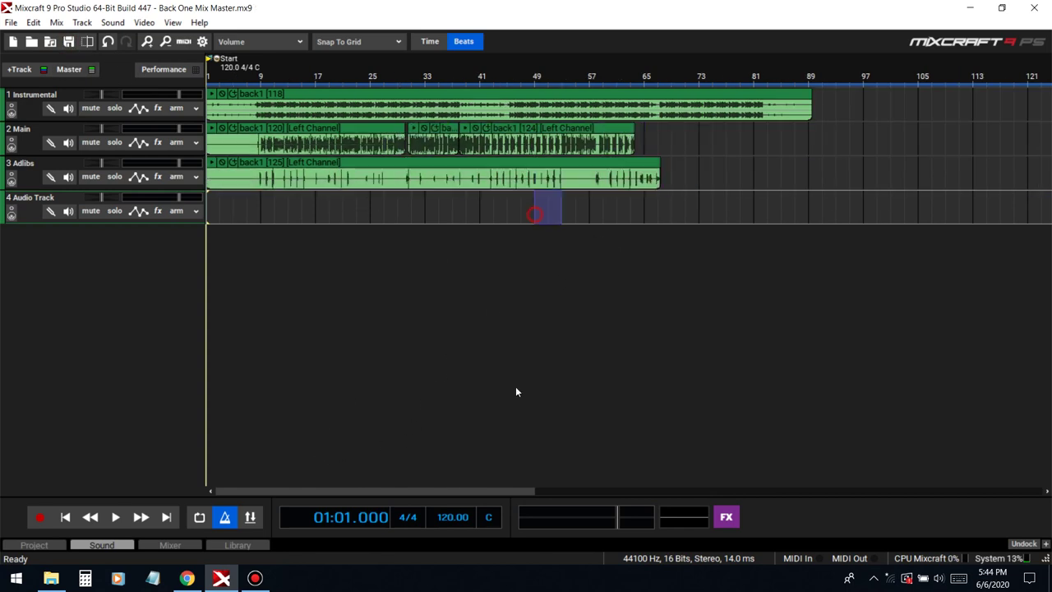
Try raising the project tempo to 124 BPM, inspect the separate Main clips, and restore 120 BPM.
click(431, 515)
click(432, 514)
click(431, 514)
click(432, 514)
scroll(447, 191, up, 2)
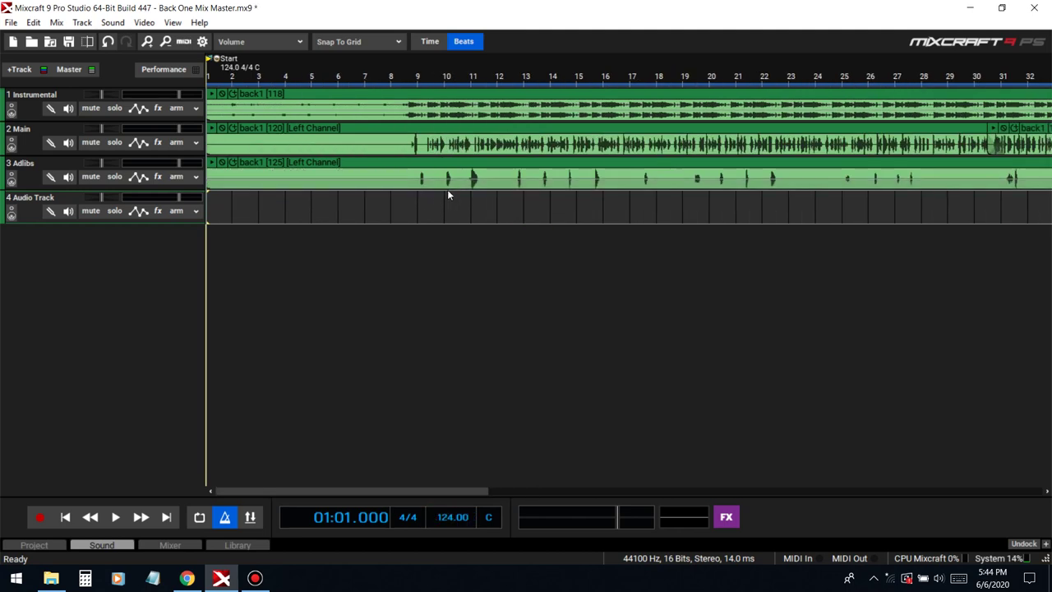
drag(446, 489, 559, 489)
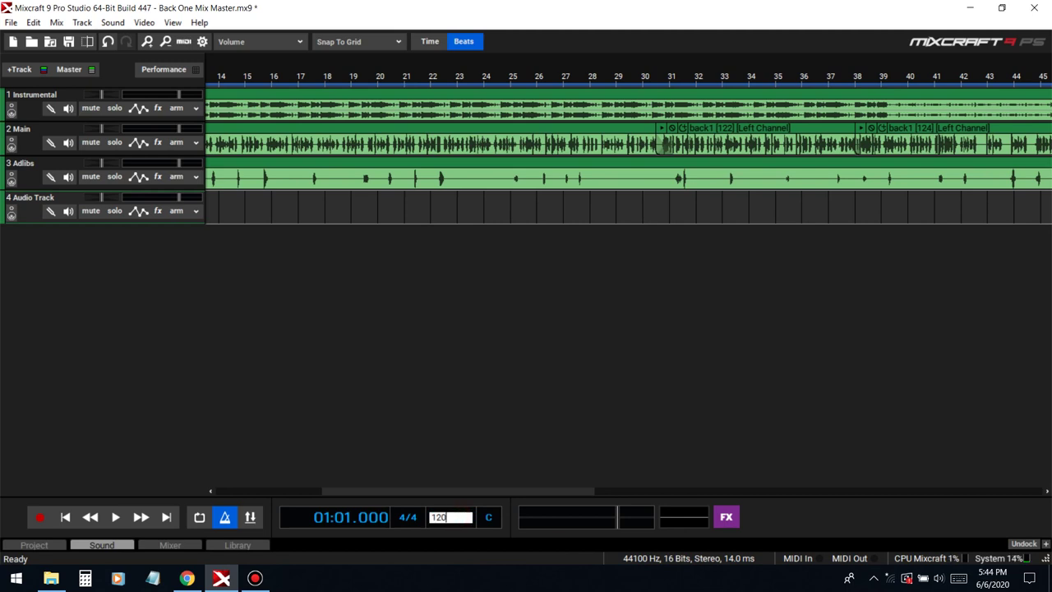
text(120)
key(Return)
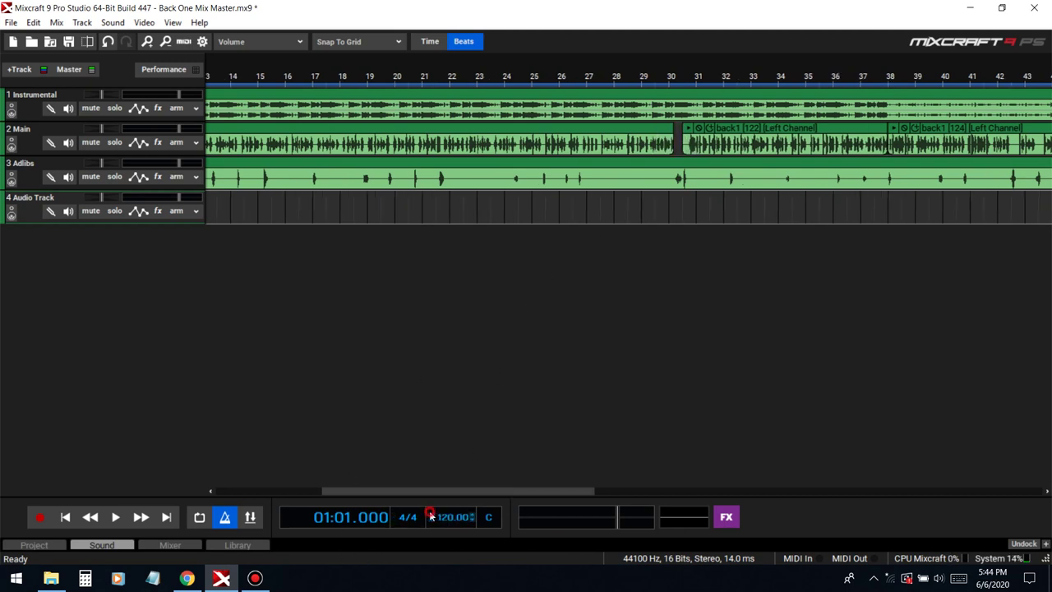
Try a 127 BPM tempo, play the clip overlap from bar 30, and set the tempo back to 120 BPM.
scroll(430, 516, up, 7)
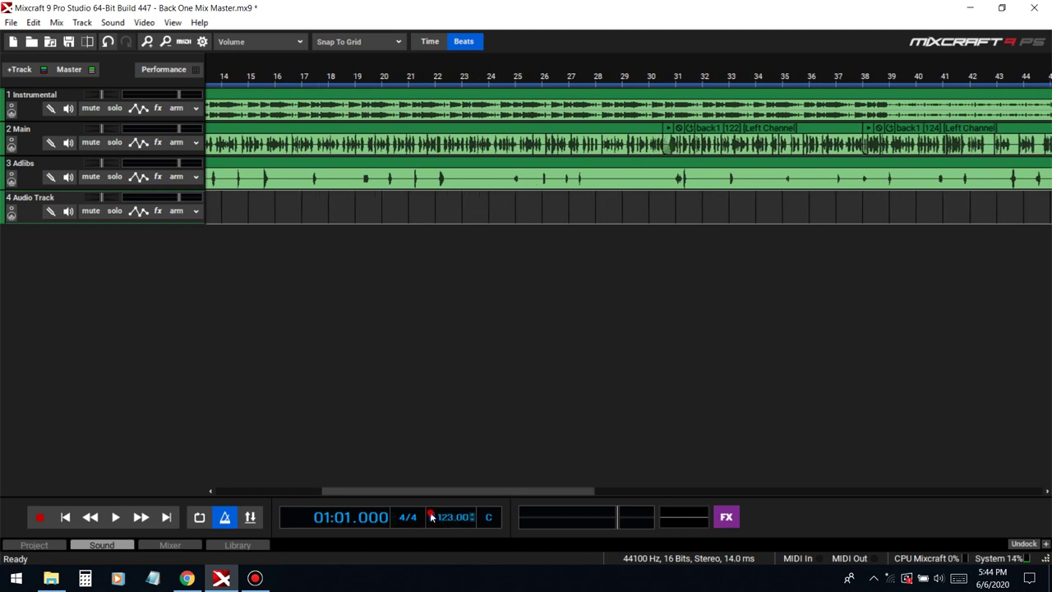
click(627, 76)
key(space)
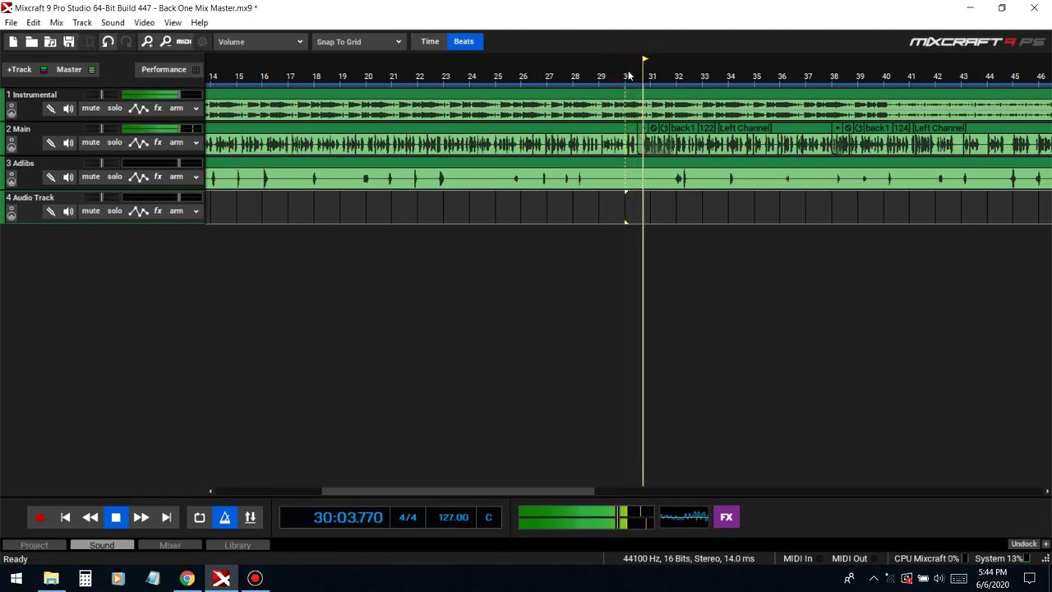
click(450, 516)
key(Return)
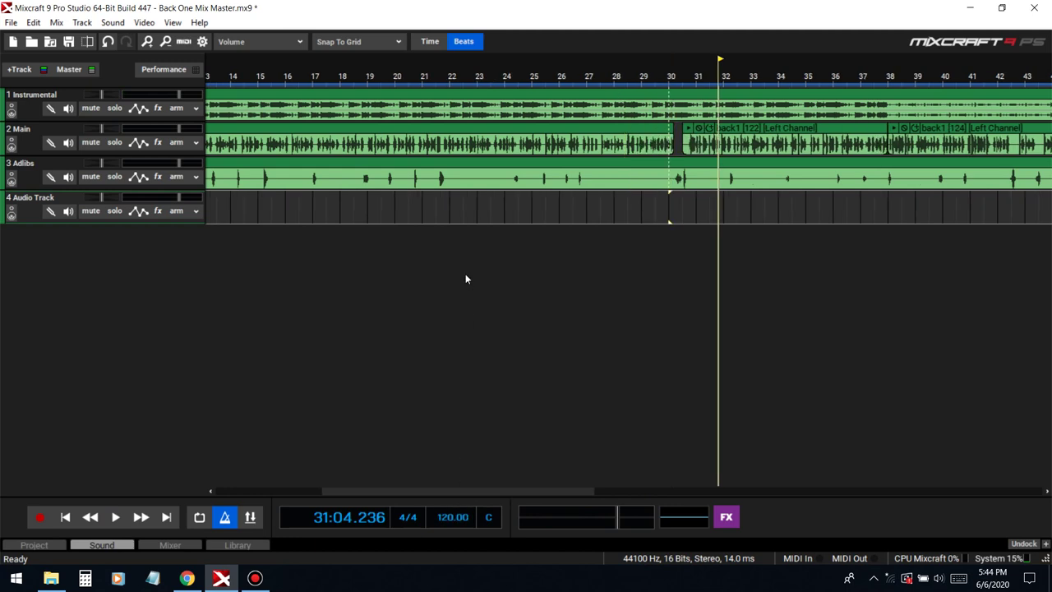
Select all three vocal clips on the Main track and merge them into one clip.
scroll(422, 219, down, 6)
click(841, 147)
drag(841, 149, 427, 138)
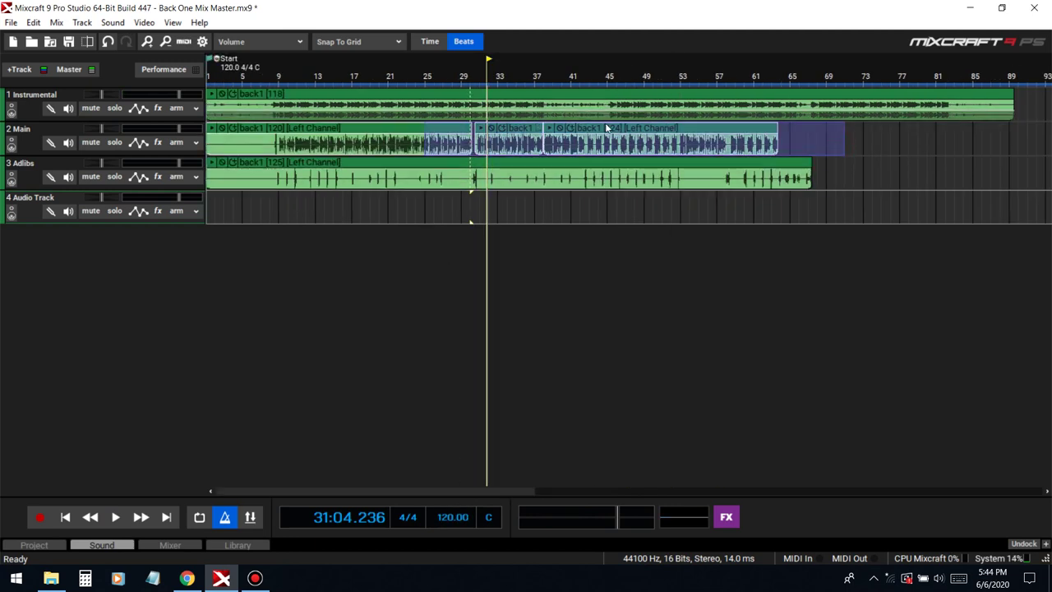
key(ctrl+w)
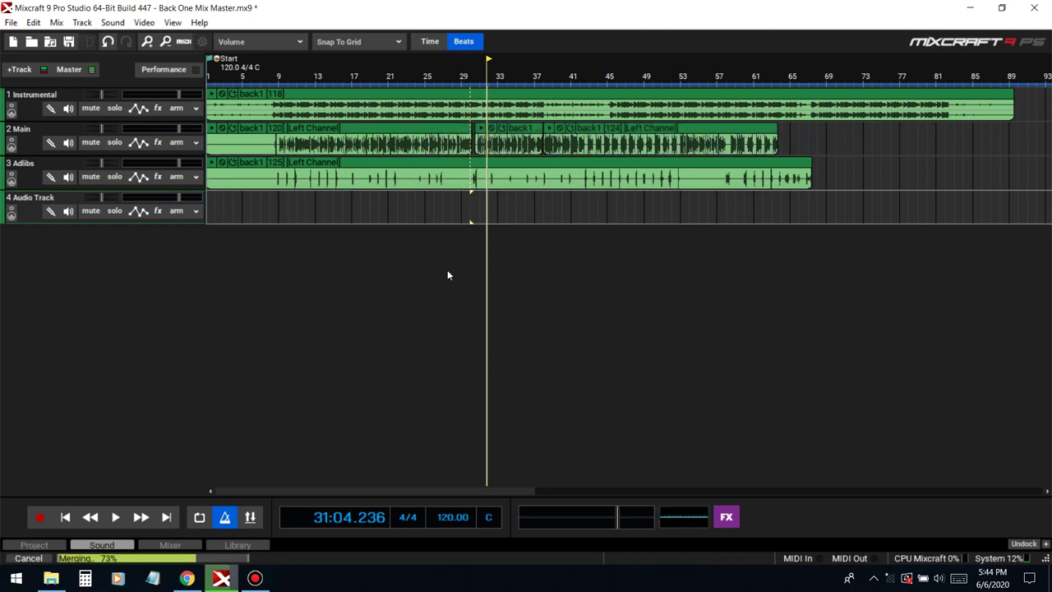
Try lowering the project tempo to 113 BPM with the merged Main clip, and undo the tempo change.
click(430, 518)
click(431, 518)
click(430, 517)
click(430, 518)
drag(431, 521, 431, 524)
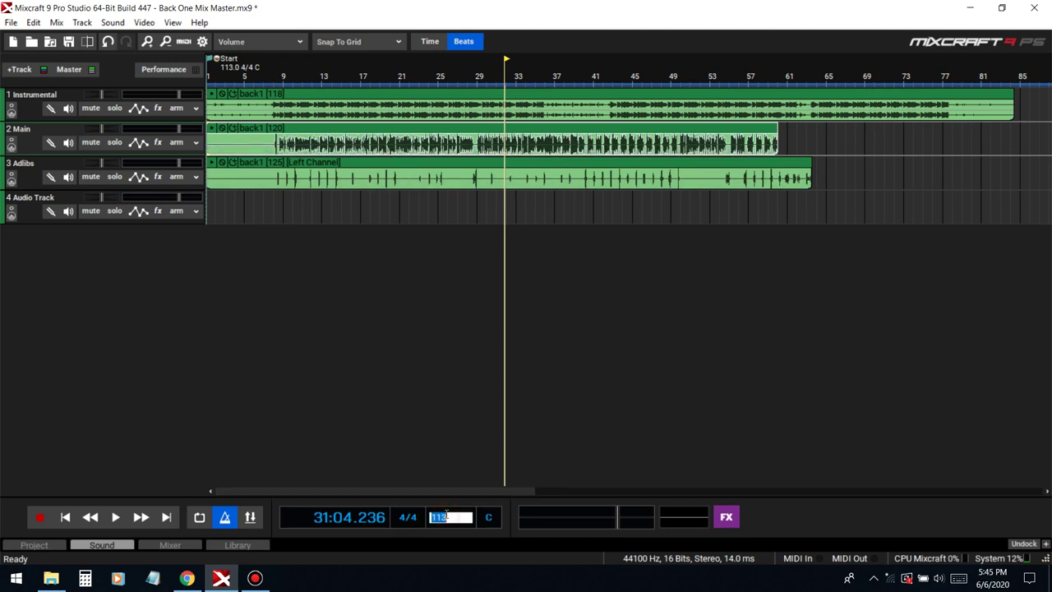
key(ctrl+z)
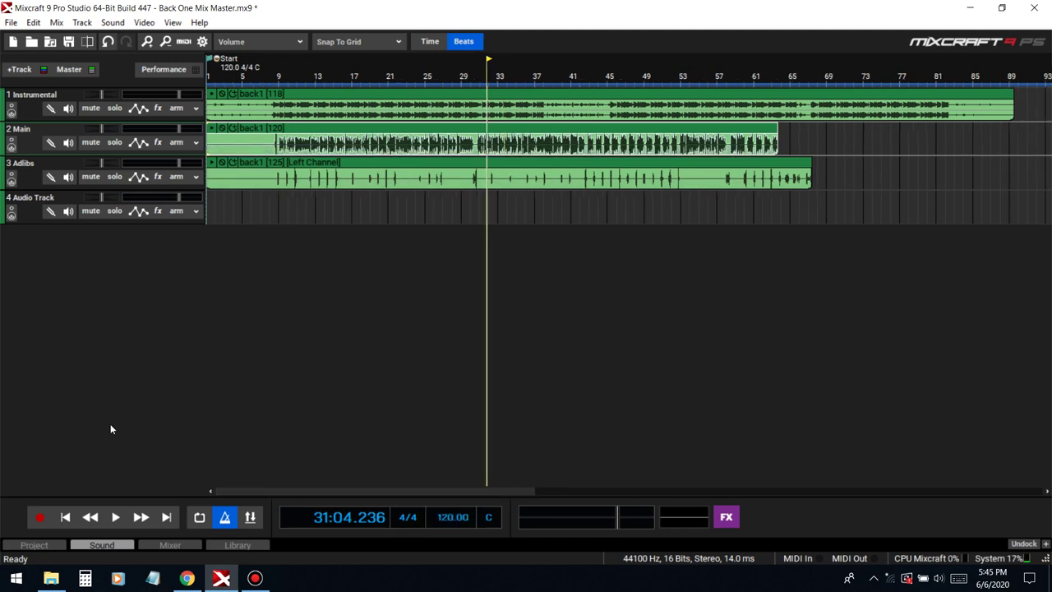
Open the Instrumental clip in the sound editor, show the song's beginning in detail, and turn snapping off.
click(66, 515)
scroll(238, 205, up, 5)
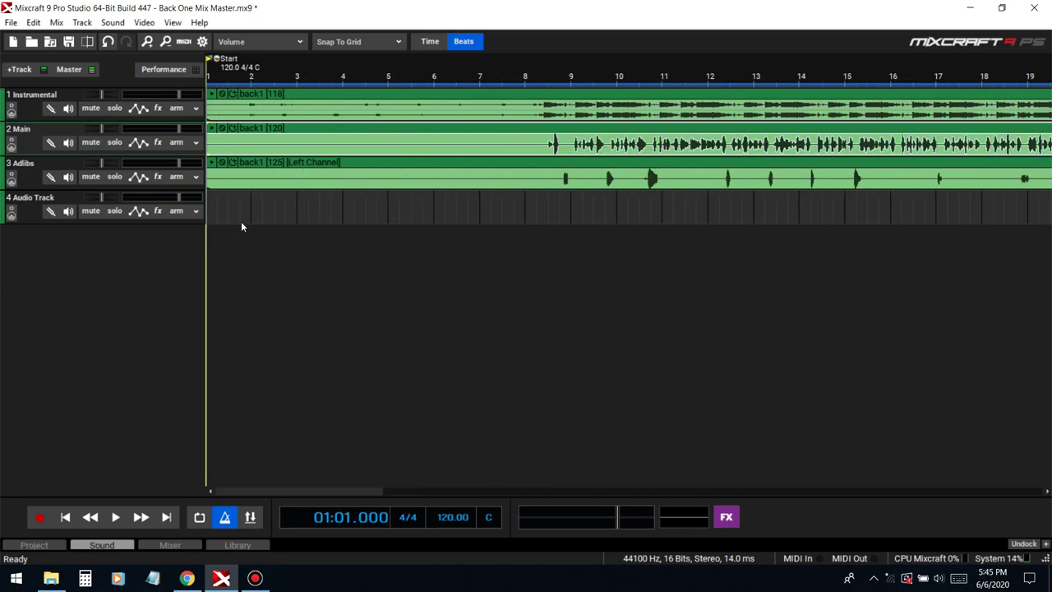
click(249, 94)
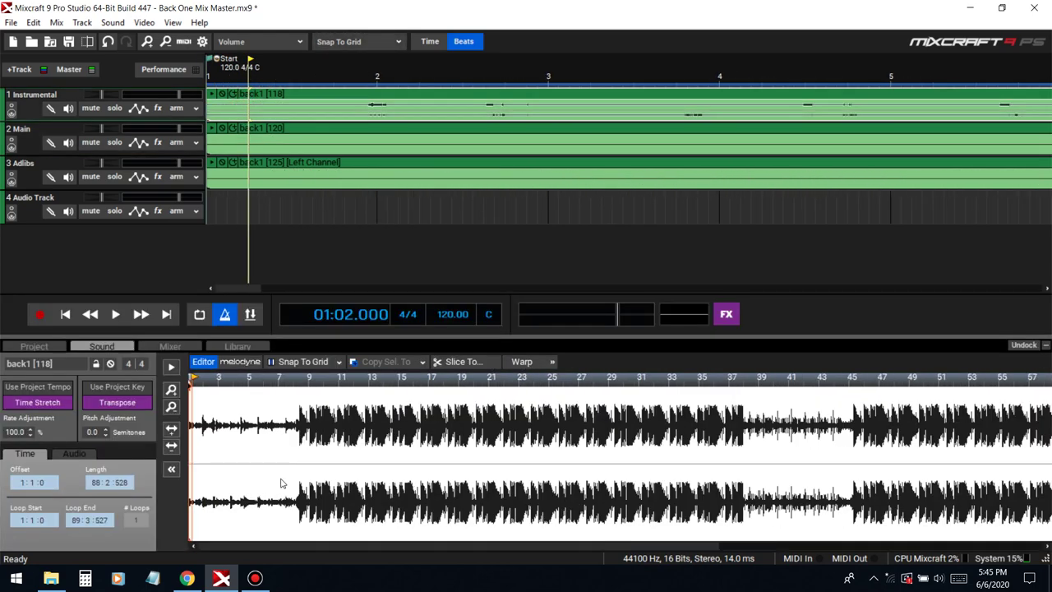
scroll(280, 489, up, 6)
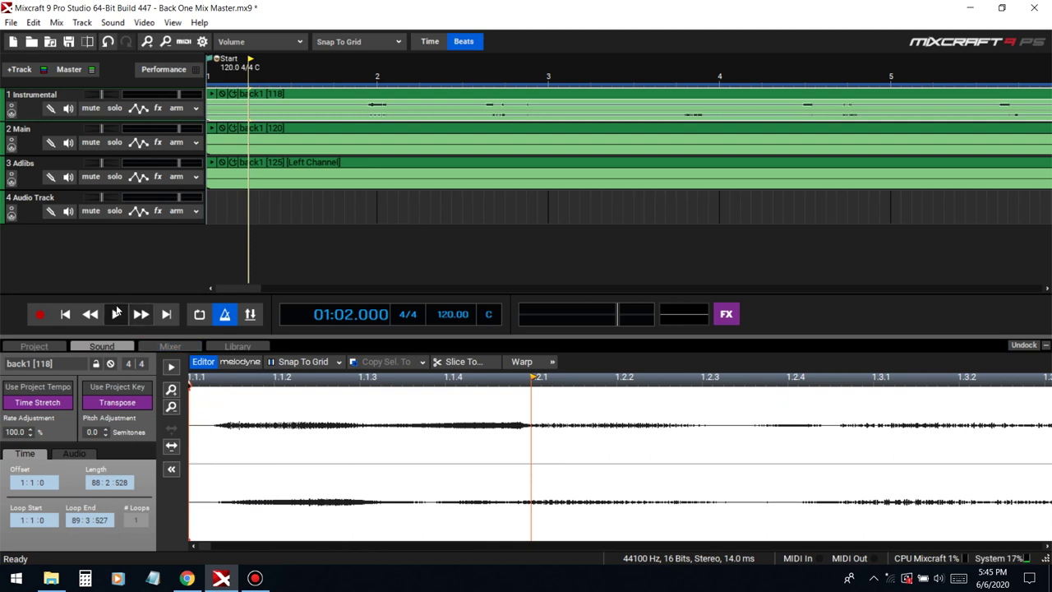
click(66, 315)
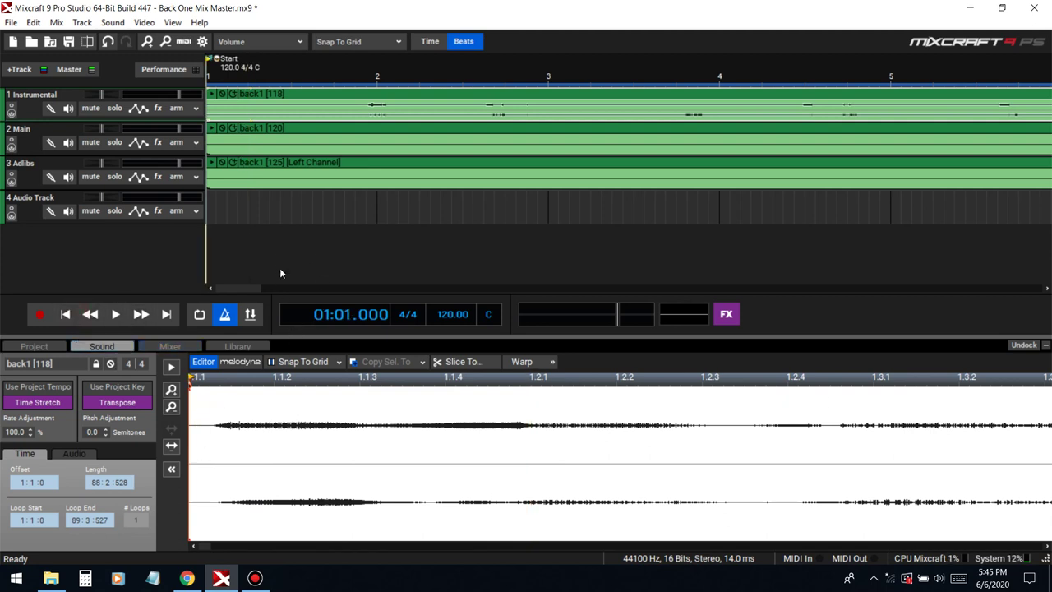
click(366, 41)
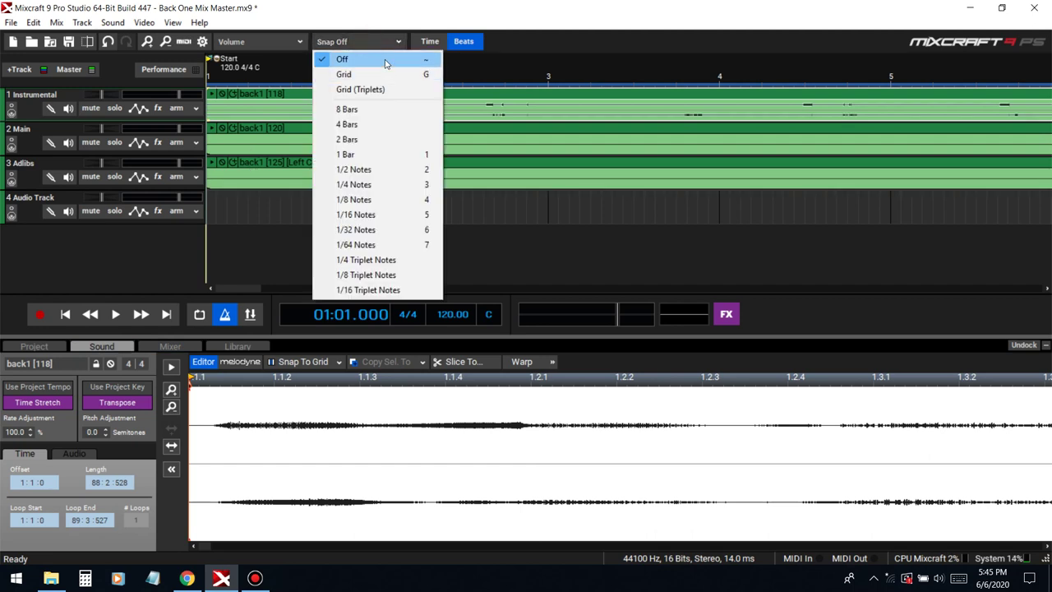
click(385, 63)
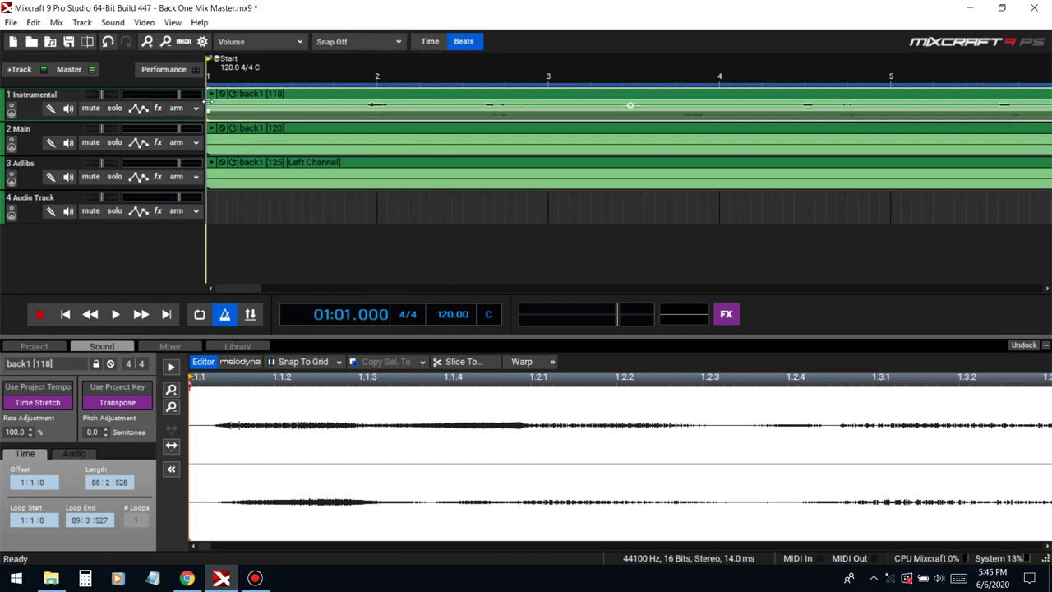
Trim the silence from the start of the Instrumental clip up to offset 1:1:76, just before the first sound.
drag(212, 103, 215, 113)
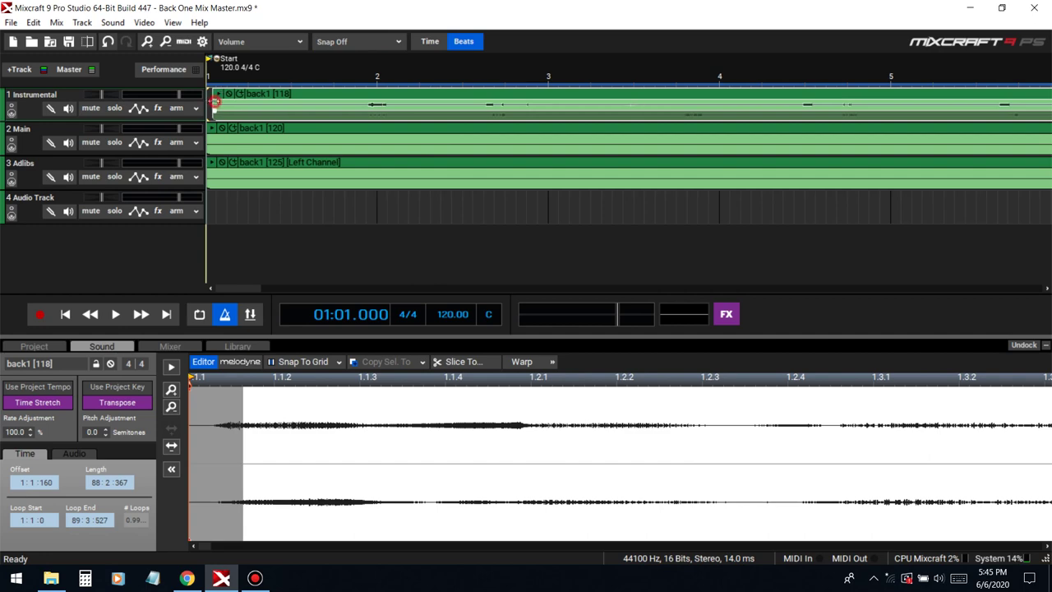
key(ctrl+z)
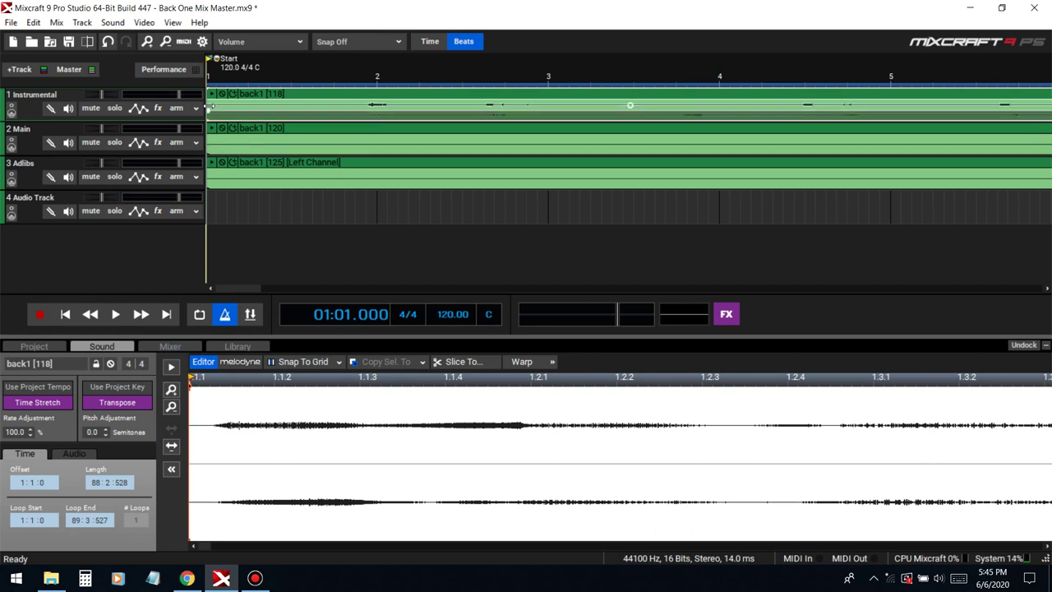
drag(212, 107, 214, 108)
scroll(212, 108, up, 4)
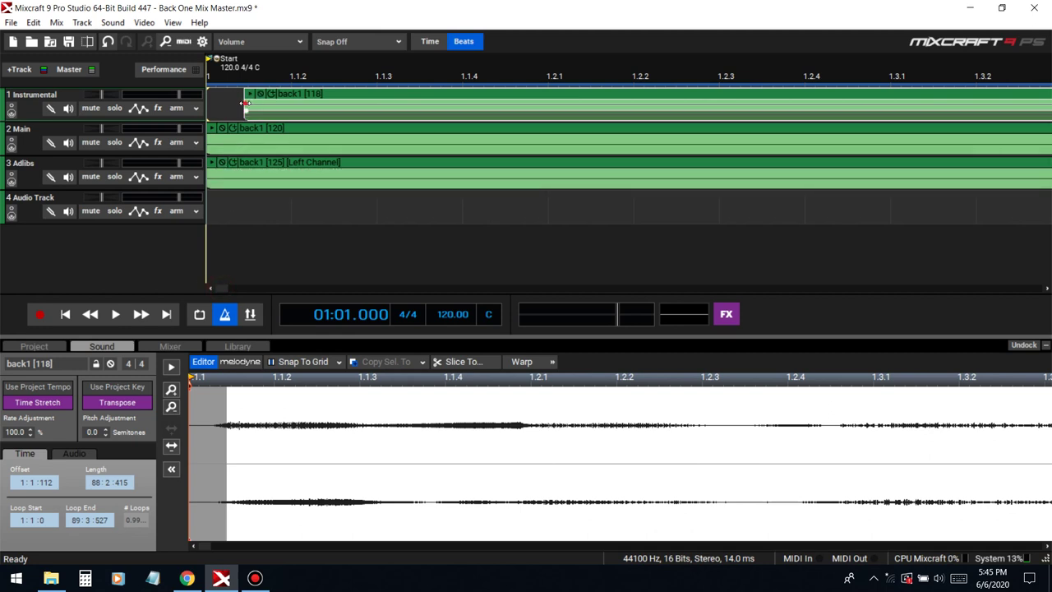
drag(240, 101, 234, 104)
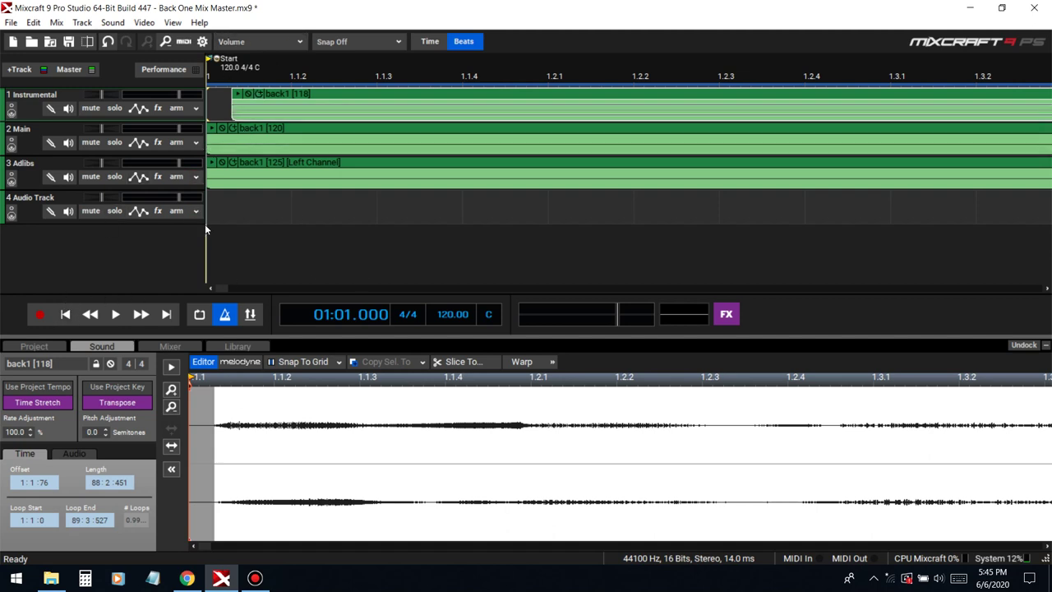
Remove the same opening stretch from the Main and Adlibs clips and move all three clips to the start of the timeline.
key(F4)
drag(232, 198, 233, 162)
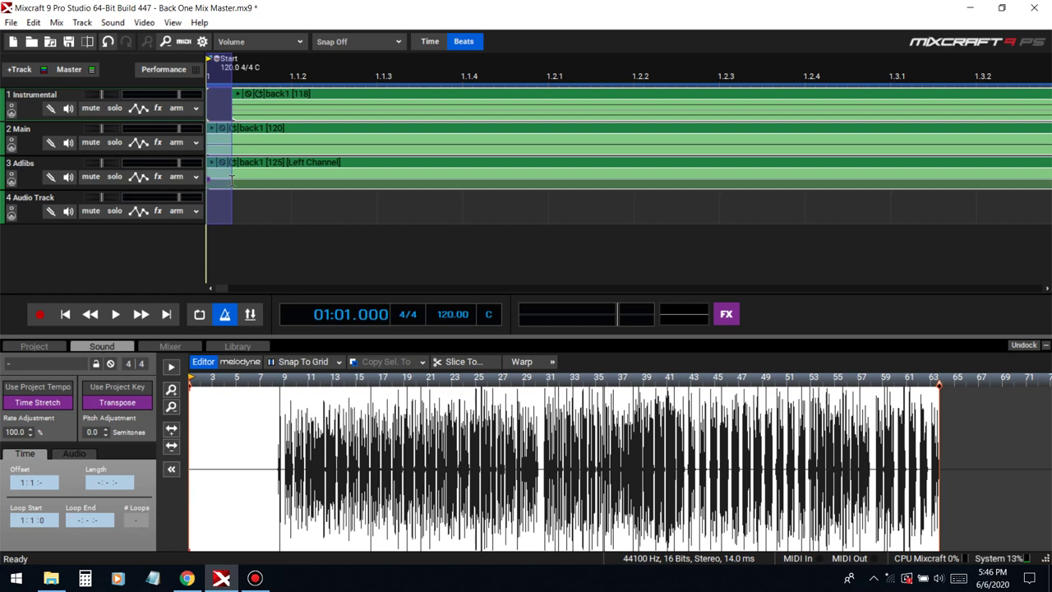
key(Delete)
drag(246, 215, 429, 58)
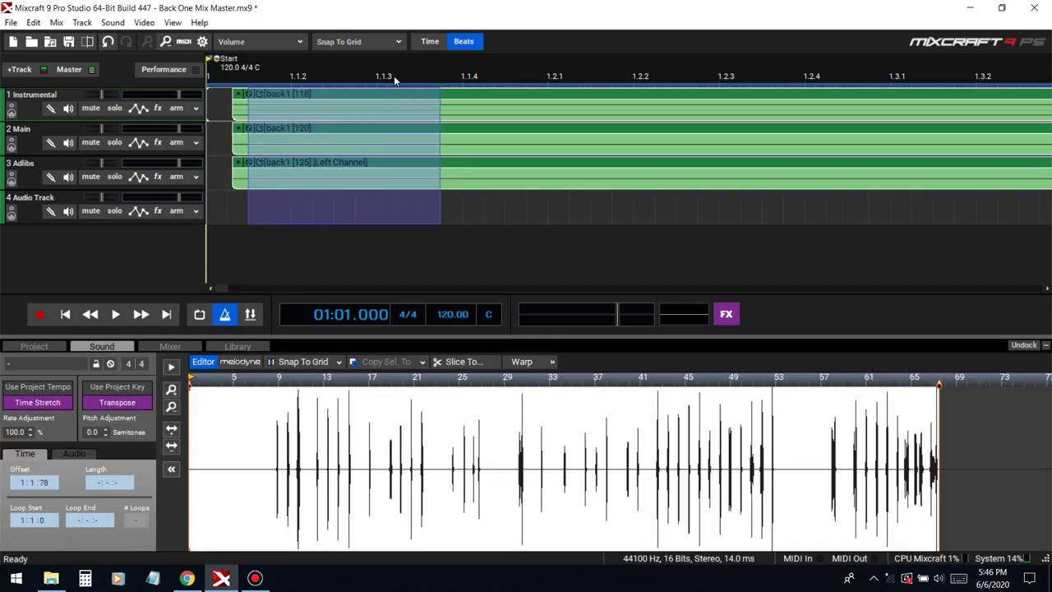
key(Delete)
Play the aligned tracks from the start of the song and stop the playback.
key(space)
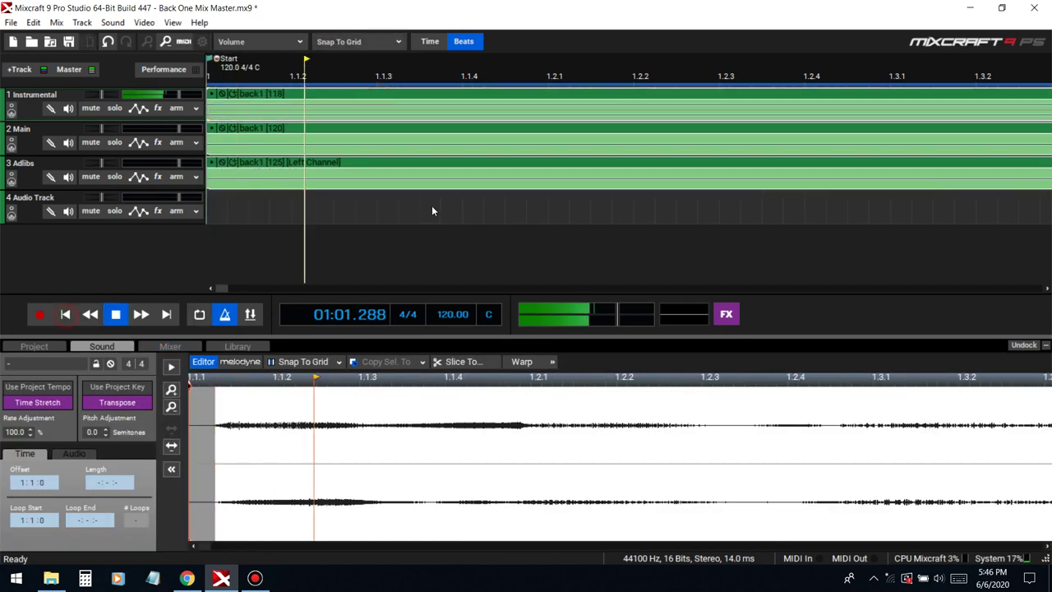
scroll(420, 201, down, 5)
key(space)
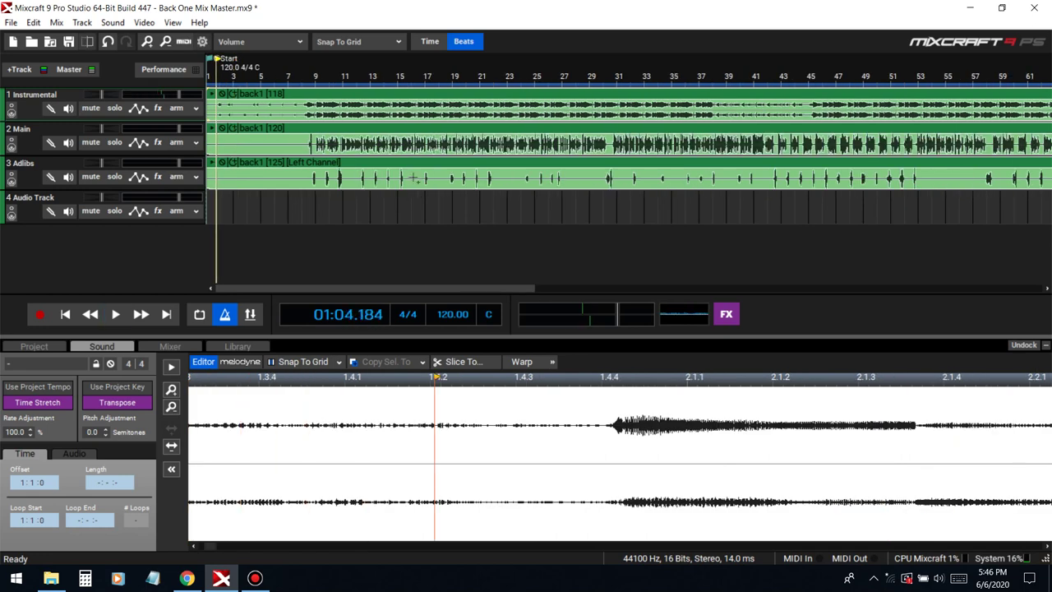
Raise the project tempo to 130 BPM, play the song from bar 8, and hide the sound editor.
click(303, 76)
scroll(302, 76, up, 5)
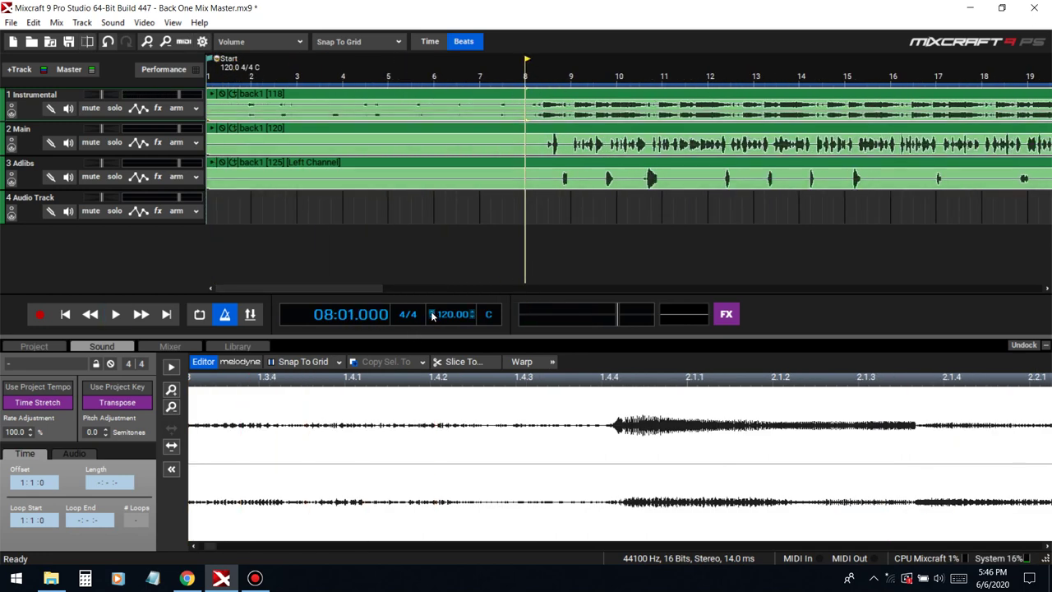
scroll(433, 316, up, 3)
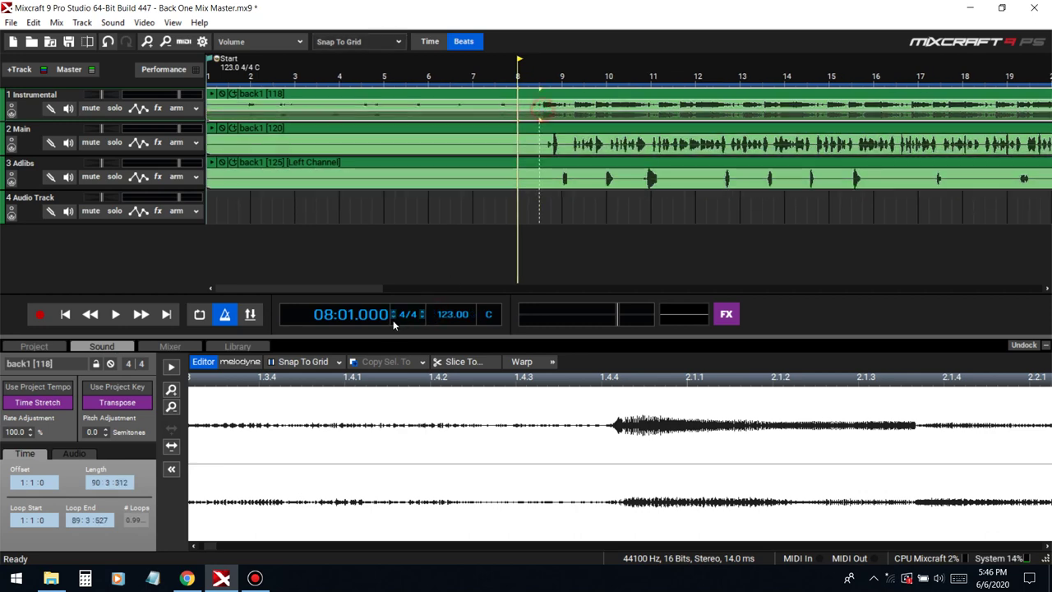
scroll(433, 314, up, 7)
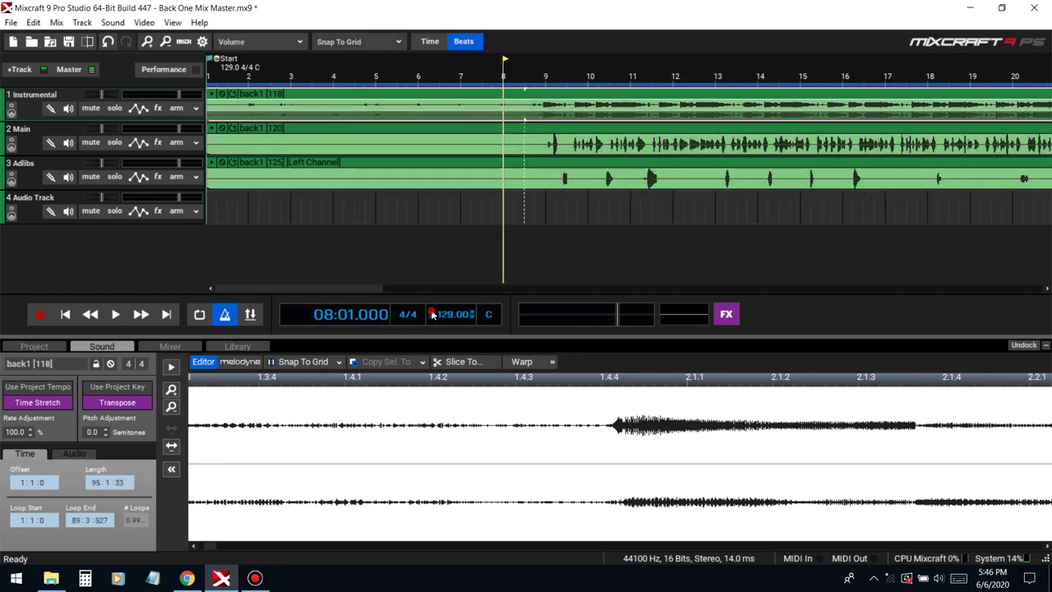
key(space)
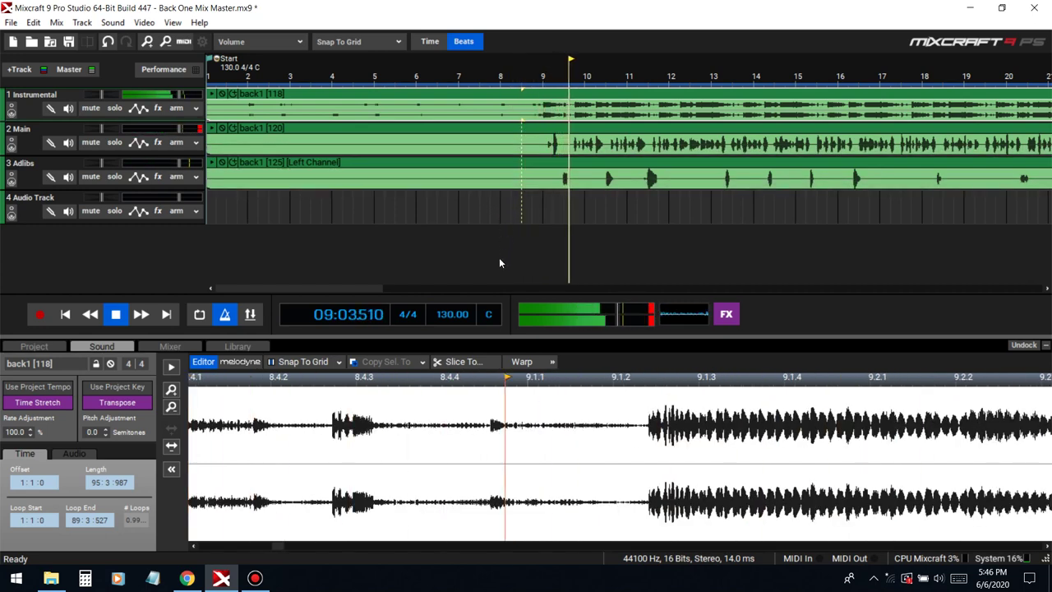
click(1045, 345)
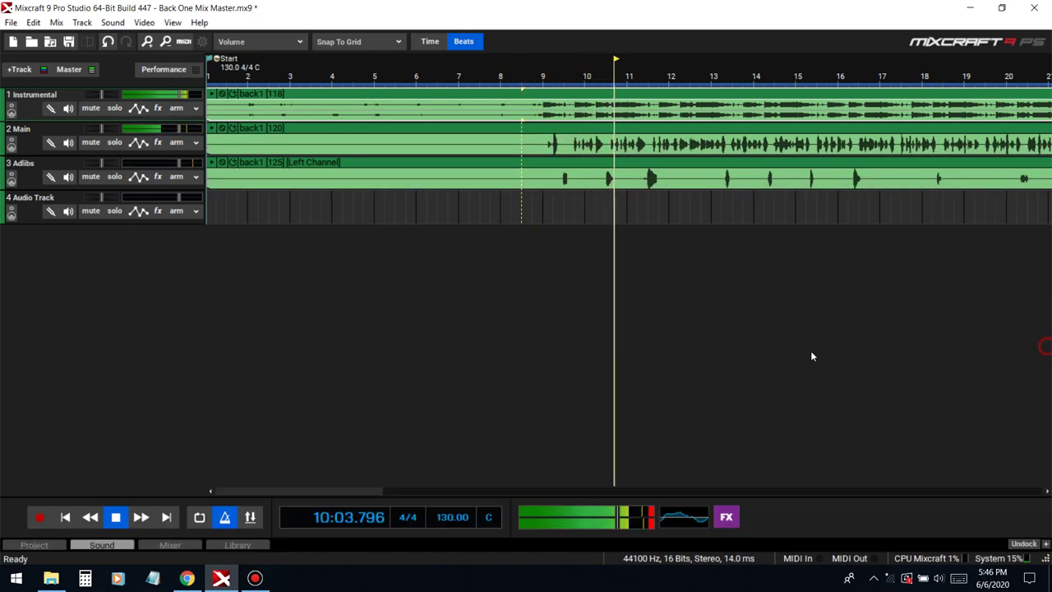
Check the Master Track's effect list during playback, close it, and stop the song.
click(727, 519)
click(596, 38)
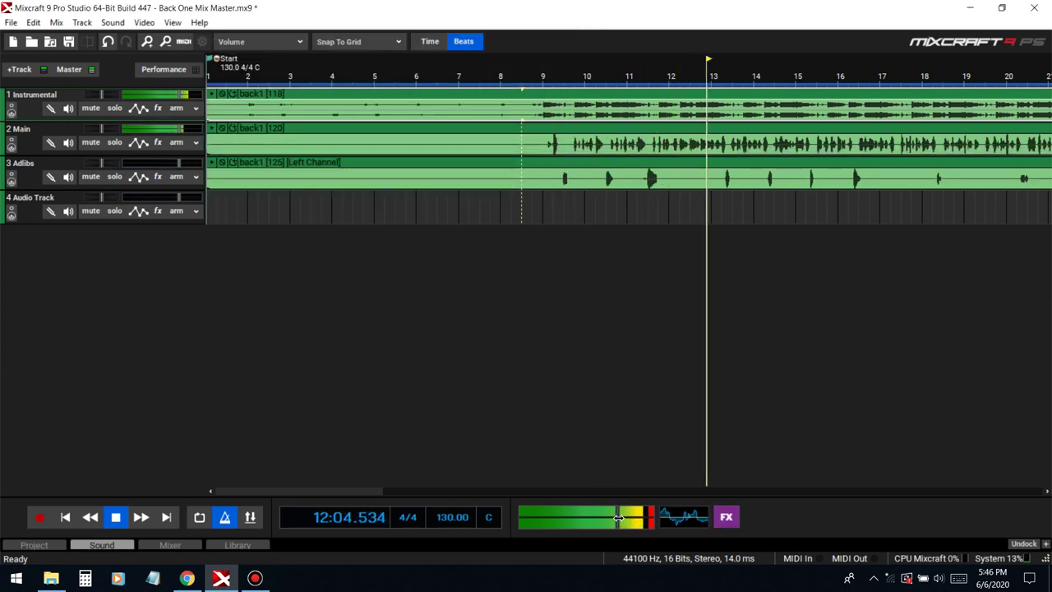
click(726, 516)
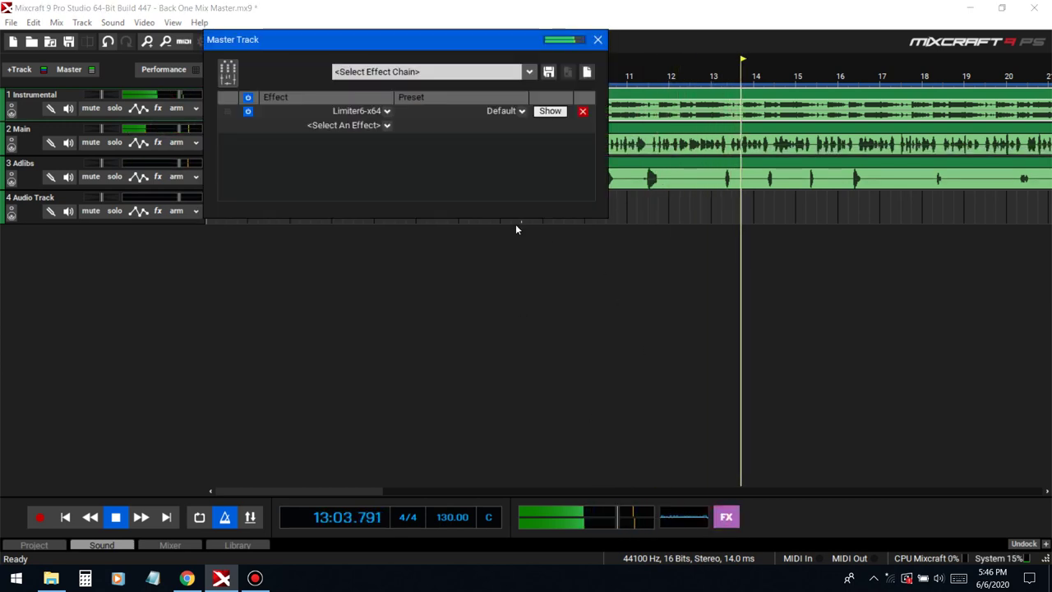
click(598, 40)
key(space)
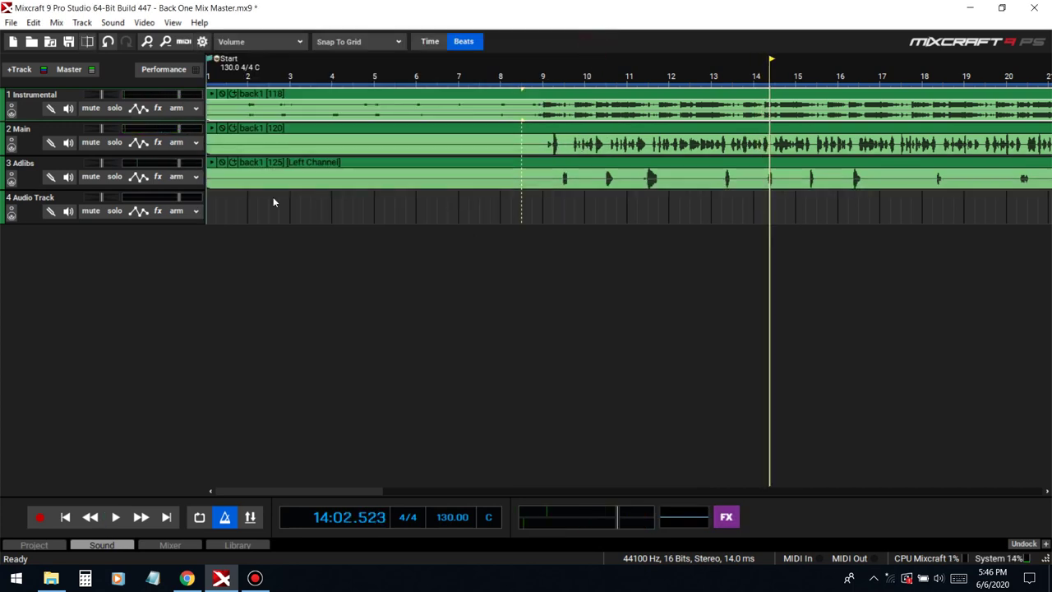
Load the #Radio Clear effect chain on the Main track.
scroll(353, 177, down, 3)
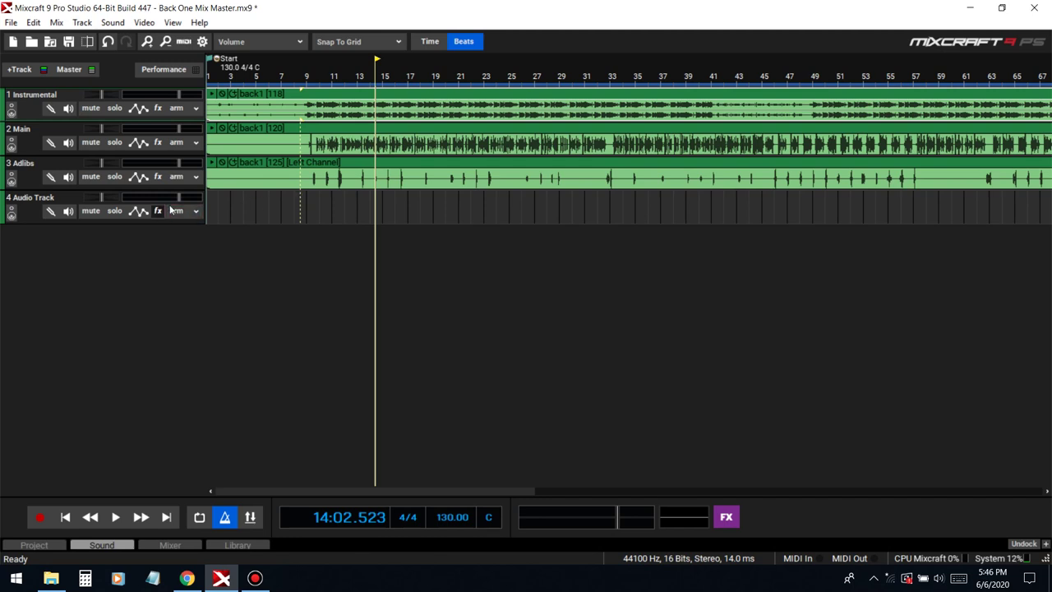
click(158, 143)
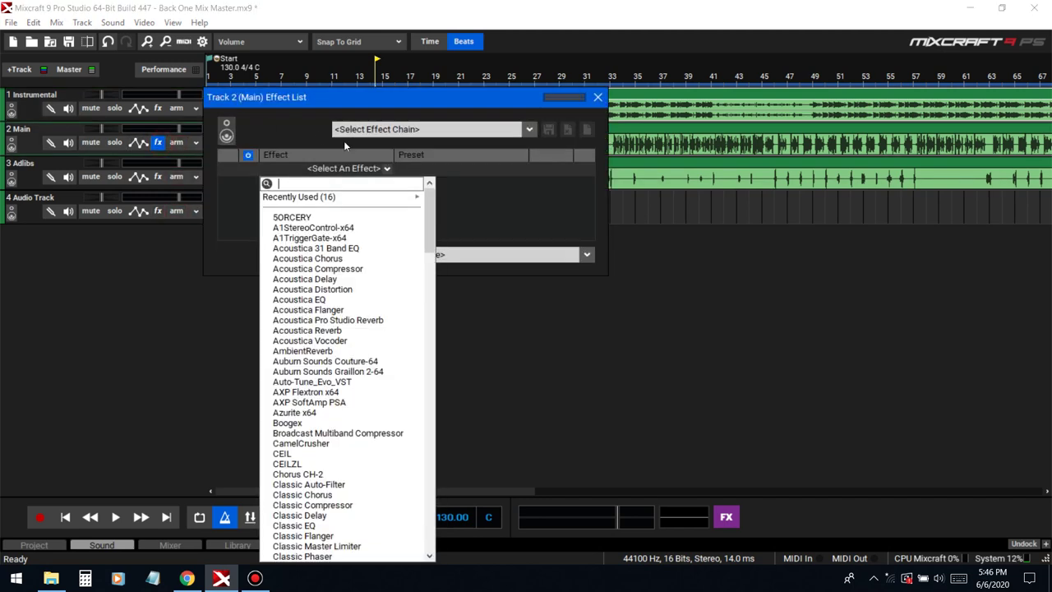
click(407, 135)
click(427, 129)
click(437, 169)
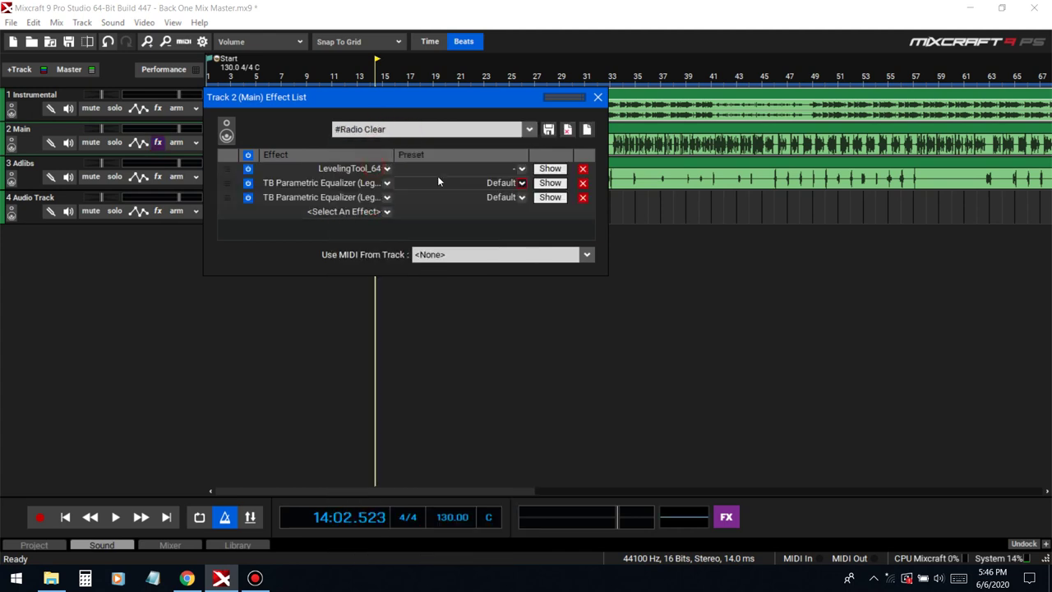
Open the Main track's LevelingTool_64 effect, look at the first TB Parametric Equalizer, and close the effect list.
click(549, 168)
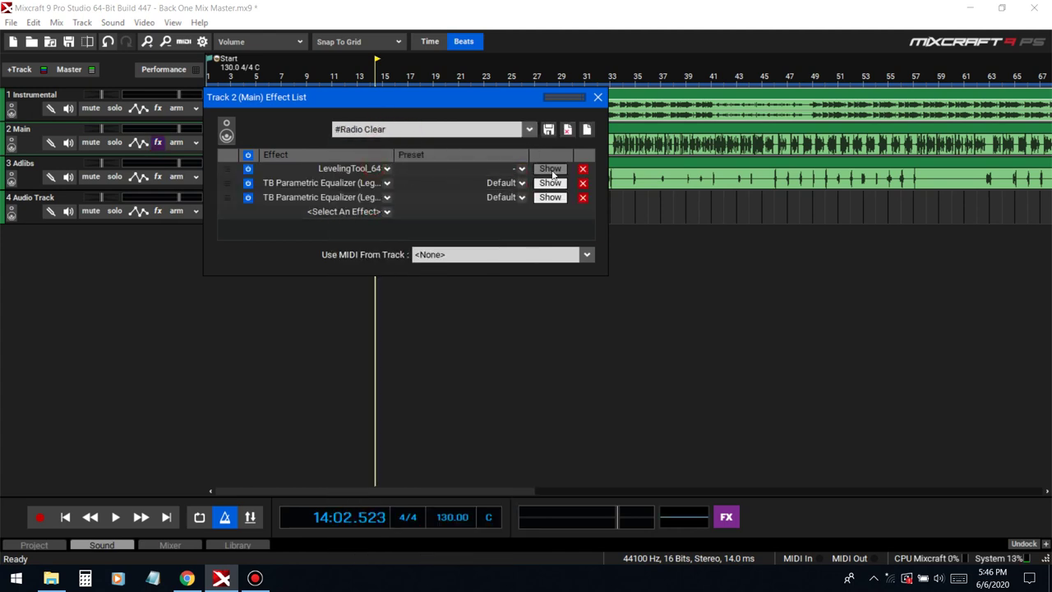
drag(574, 125, 622, 226)
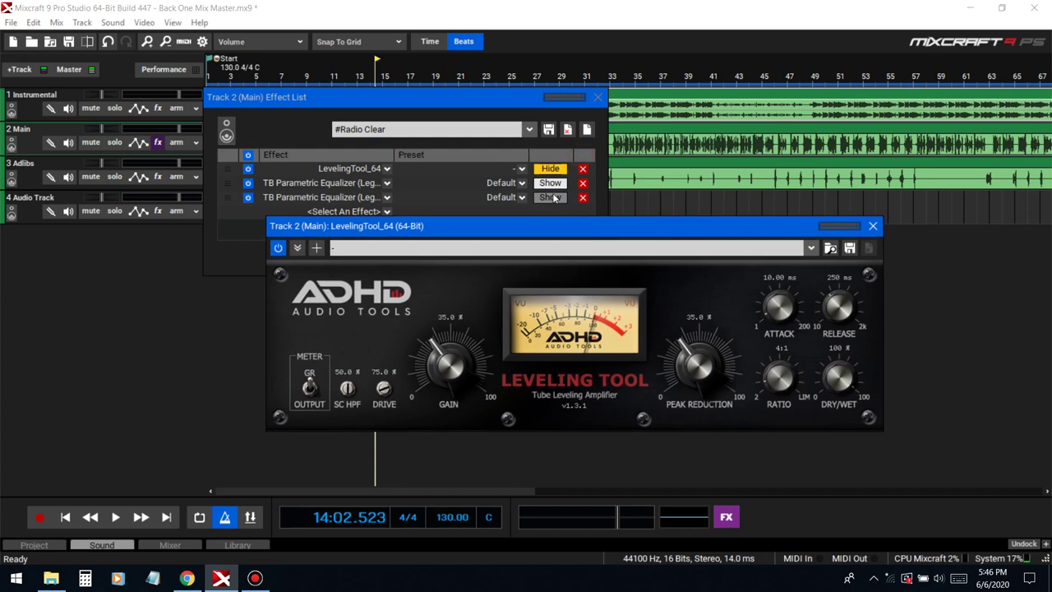
click(550, 183)
click(730, 35)
click(555, 182)
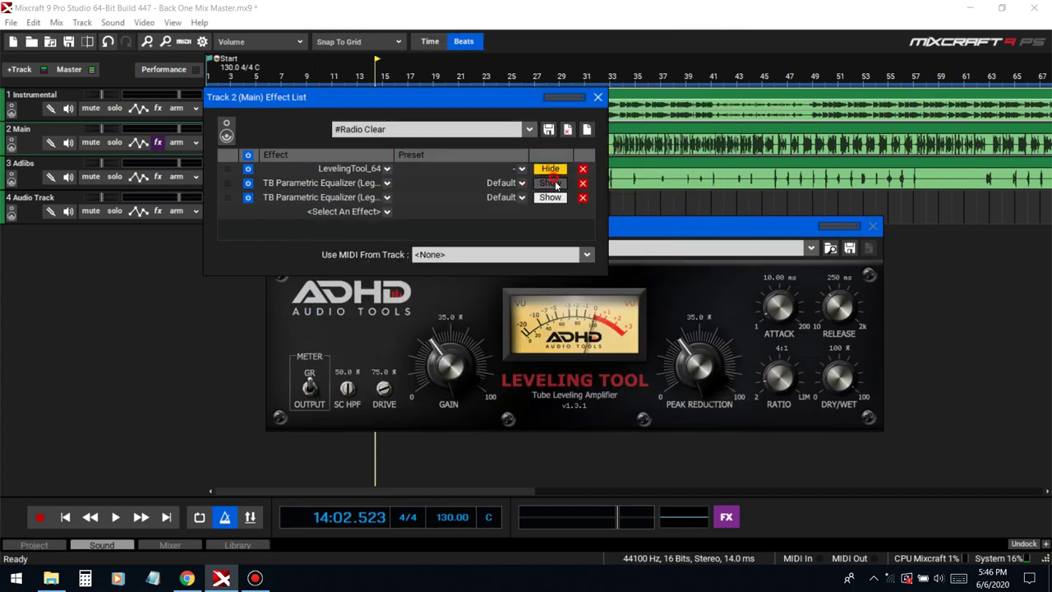
click(729, 35)
click(597, 97)
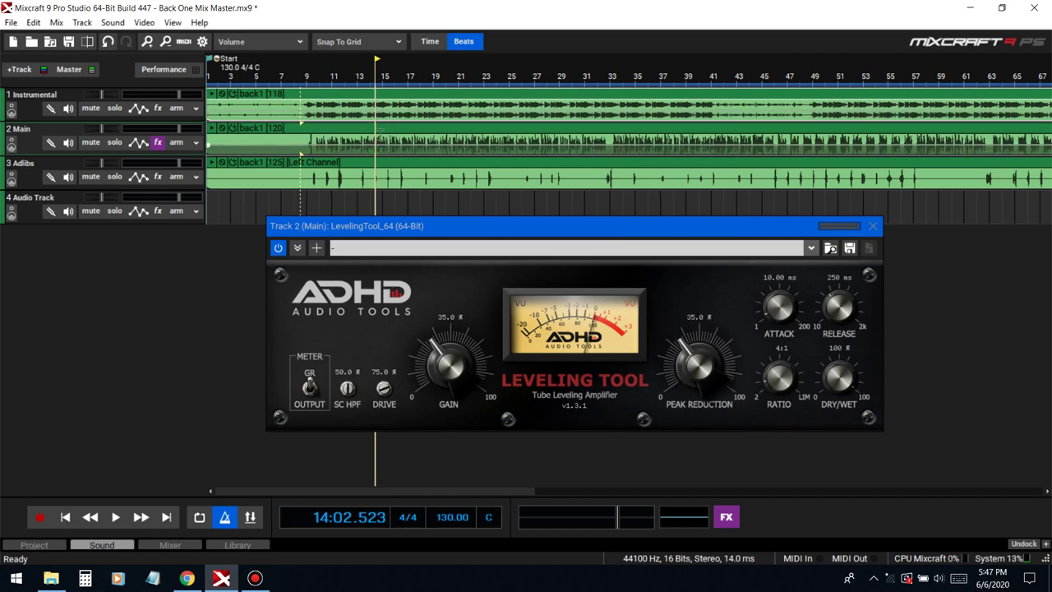
Solo the Main and Instrumental tracks and loop playback from bar 9 to bar 41.
click(114, 142)
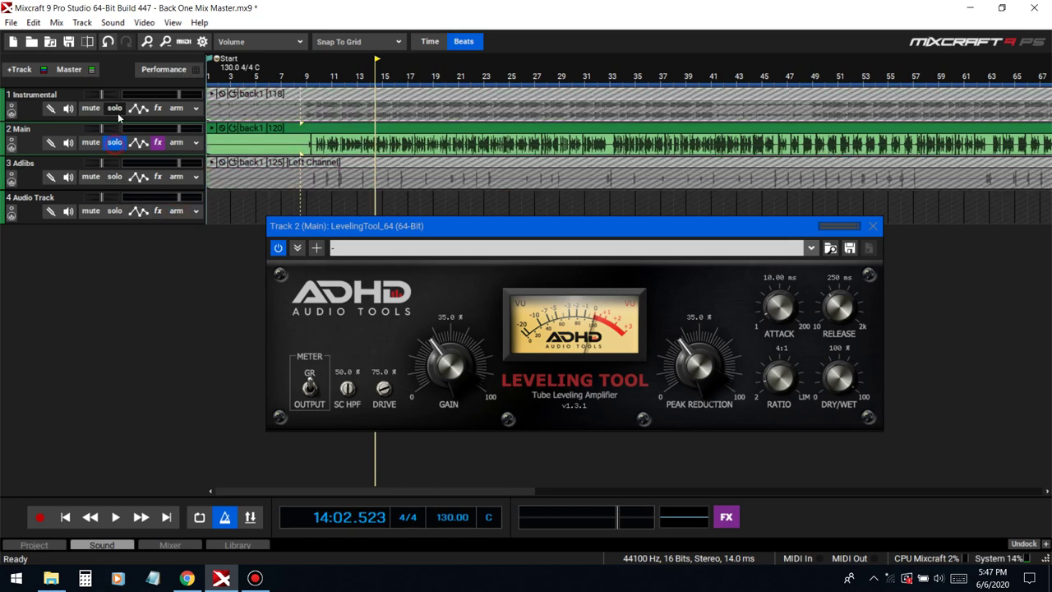
click(114, 108)
drag(305, 70, 711, 82)
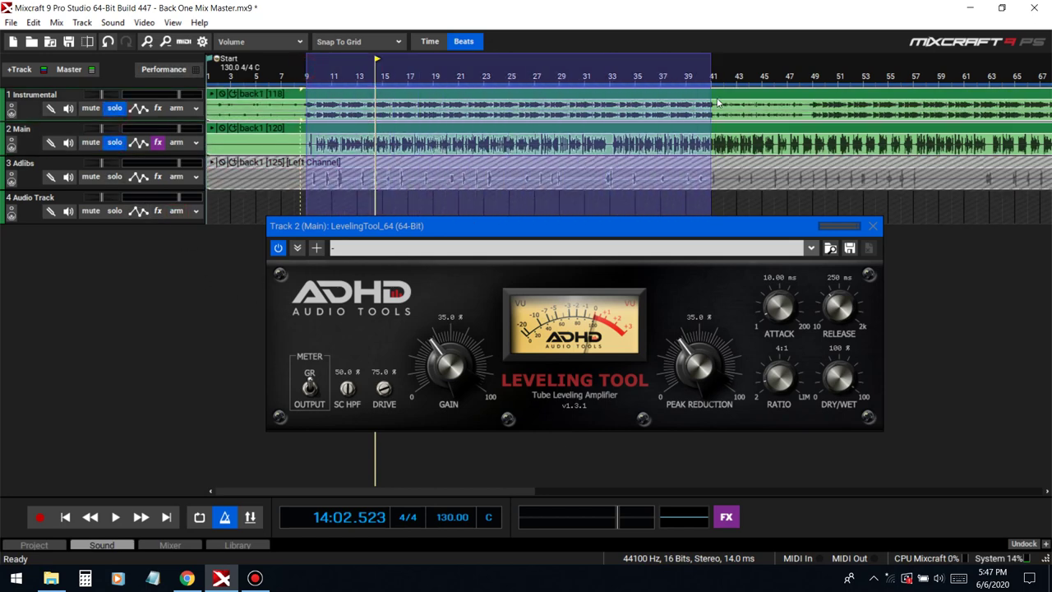
click(200, 517)
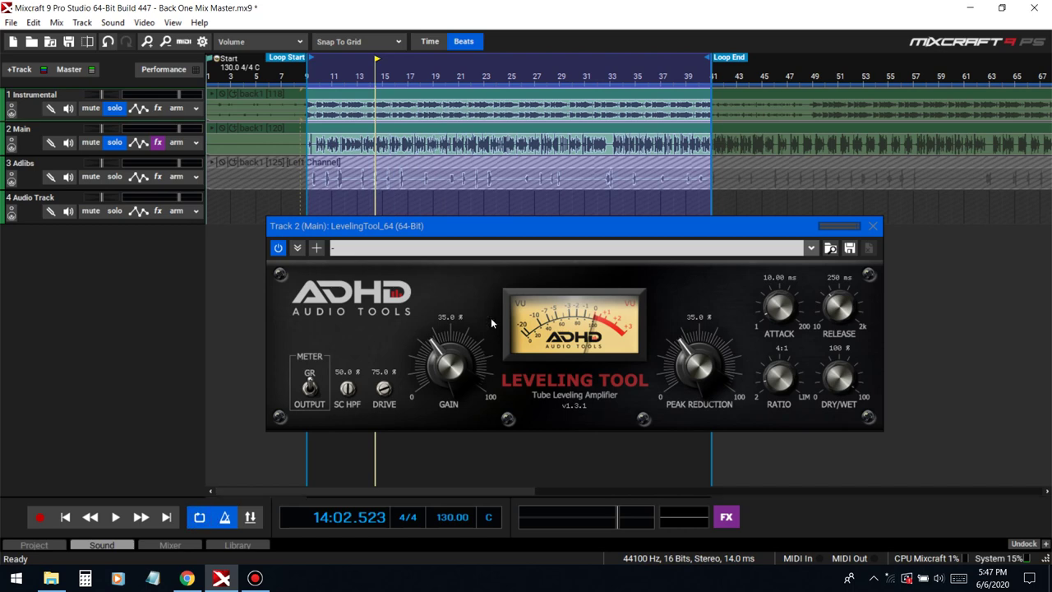
click(748, 194)
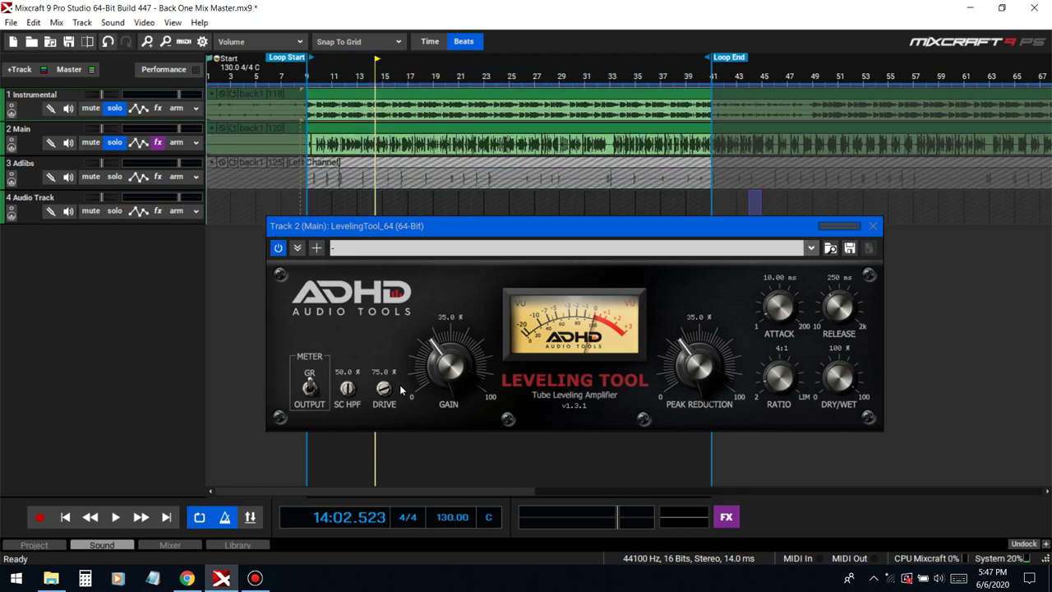
Set the Leveling Tool's drive to 0% and move its window clear of the lower part of the workspace.
drag(391, 397, 425, 445)
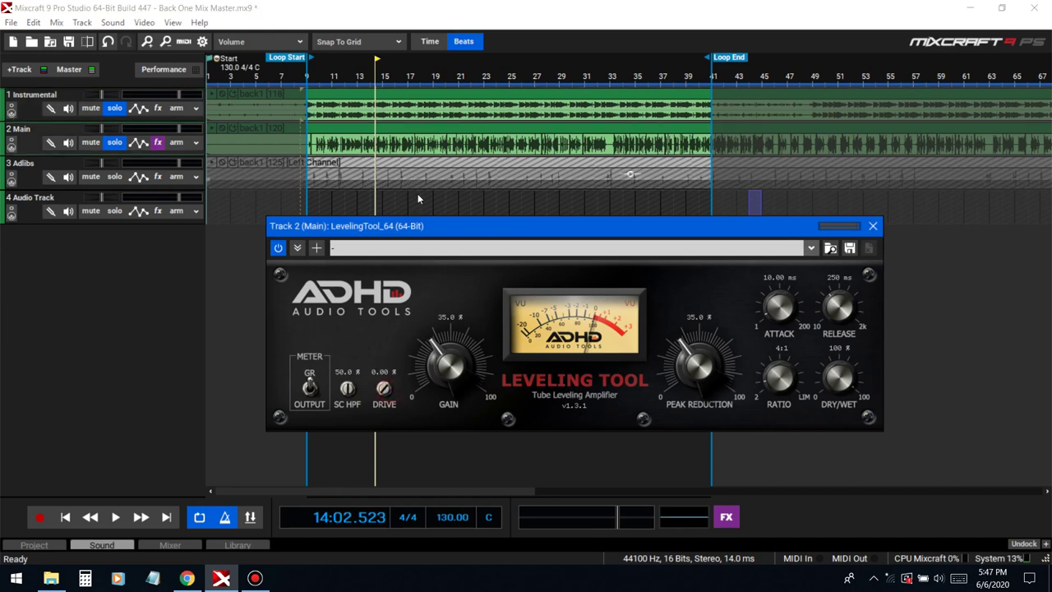
drag(420, 223, 380, 180)
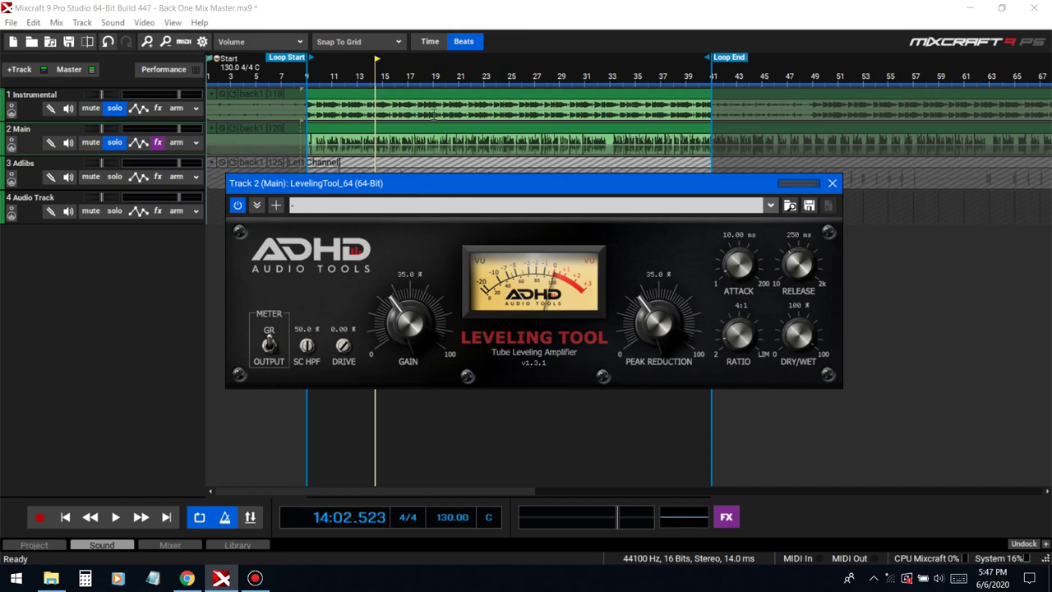
Play the looped section and raise the Leveling Tool's peak reduction to 54.4%.
click(65, 518)
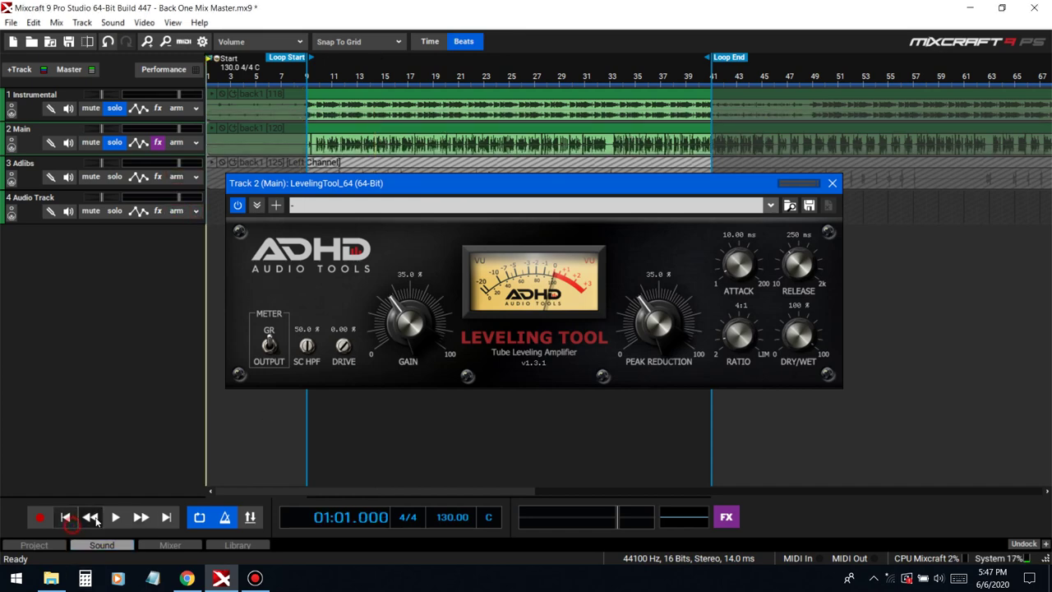
click(116, 517)
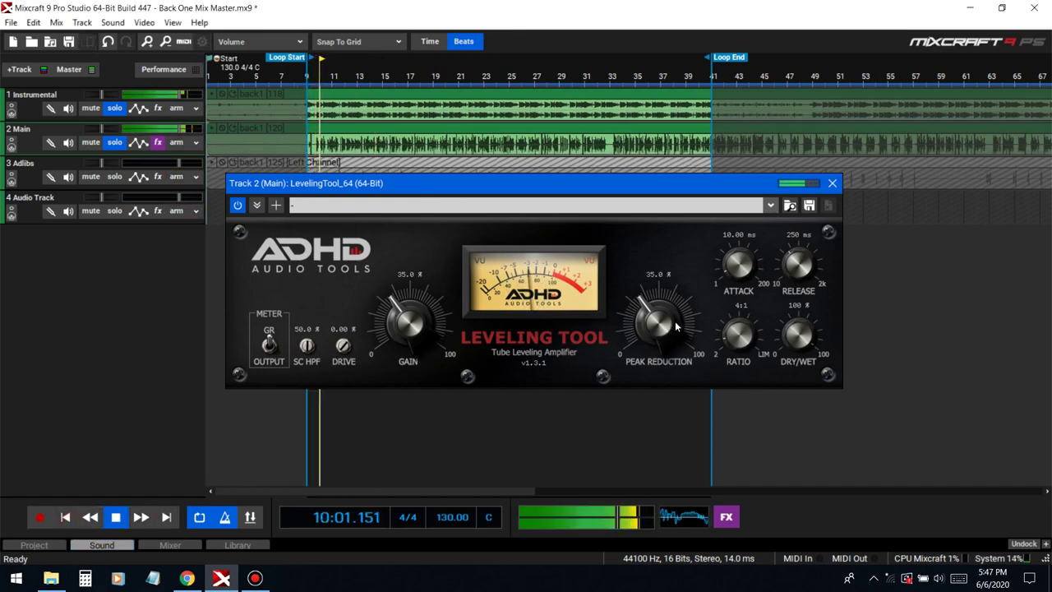
drag(674, 329, 678, 259)
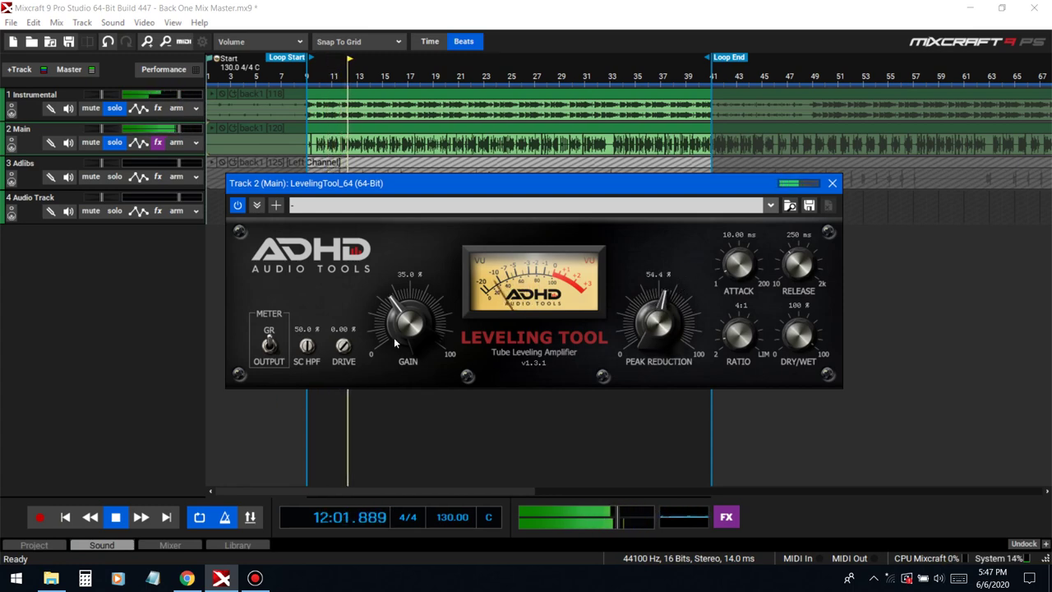
key(space)
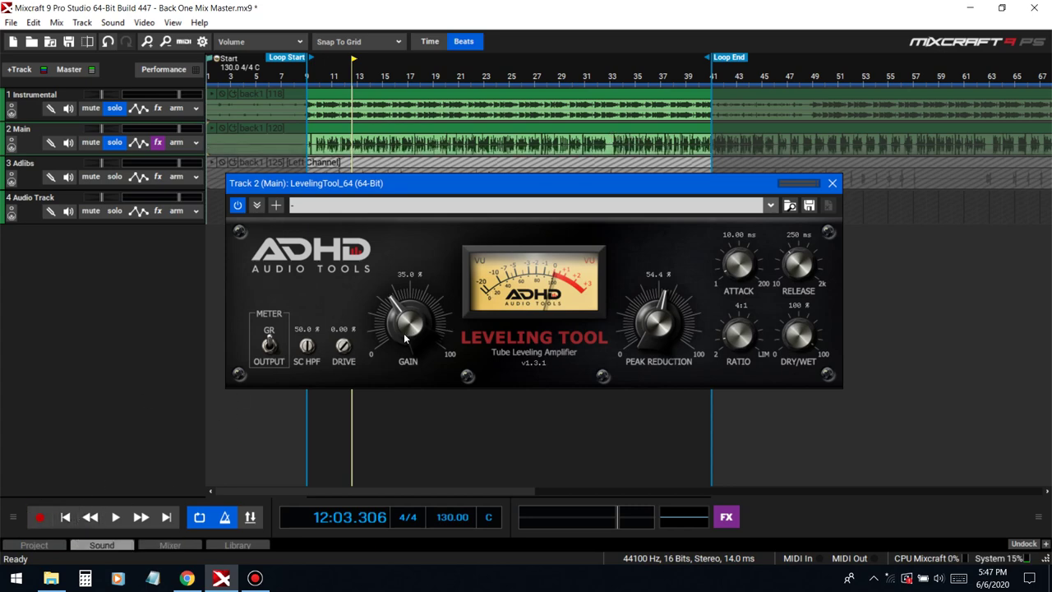
Replay the loop and raise the Leveling Tool's gain to 45.8%.
click(72, 519)
key(space)
drag(428, 325, 417, 289)
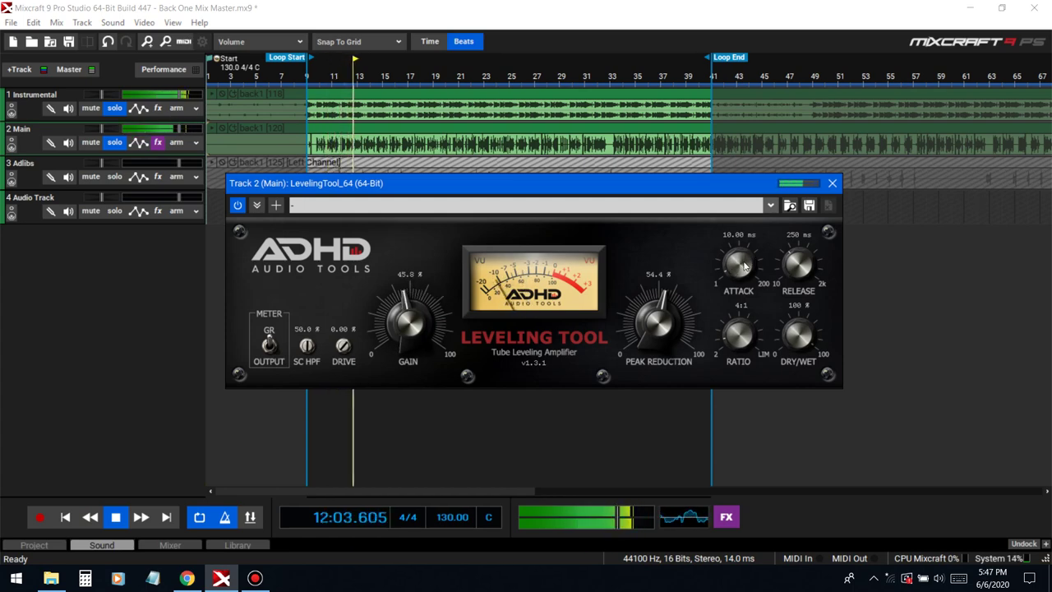
Try Leveling Tool attack times of 8.34 ms, 29.9 ms and 78.8 ms, listening to the loop.
drag(744, 271, 745, 308)
click(777, 521)
key(space)
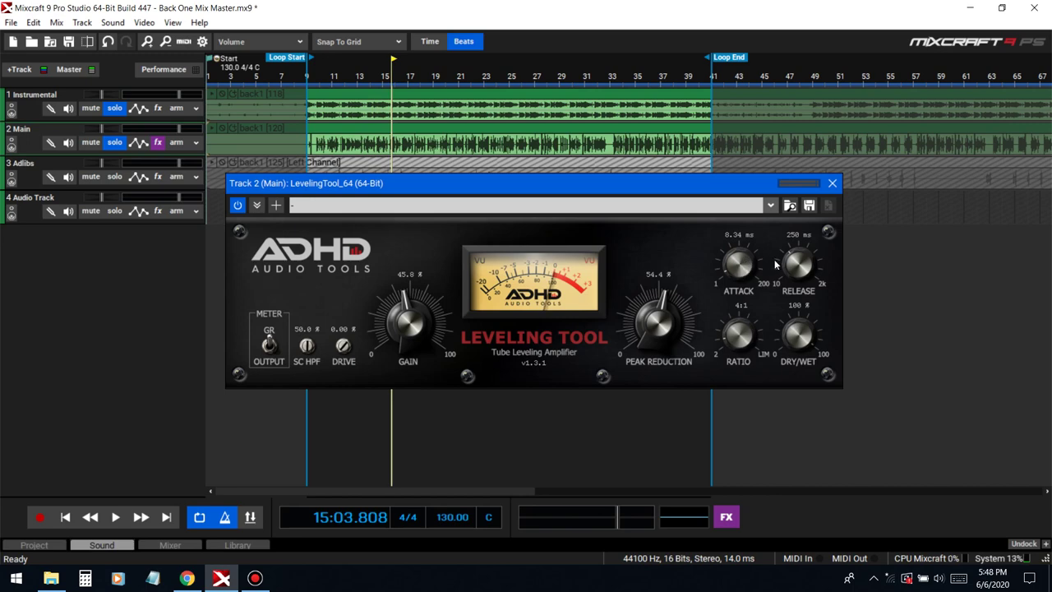
mouse_move(775, 263)
mouse_down()
mouse_move(763, 238)
mouse_move(769, 268)
mouse_move(760, 259)
mouse_up()
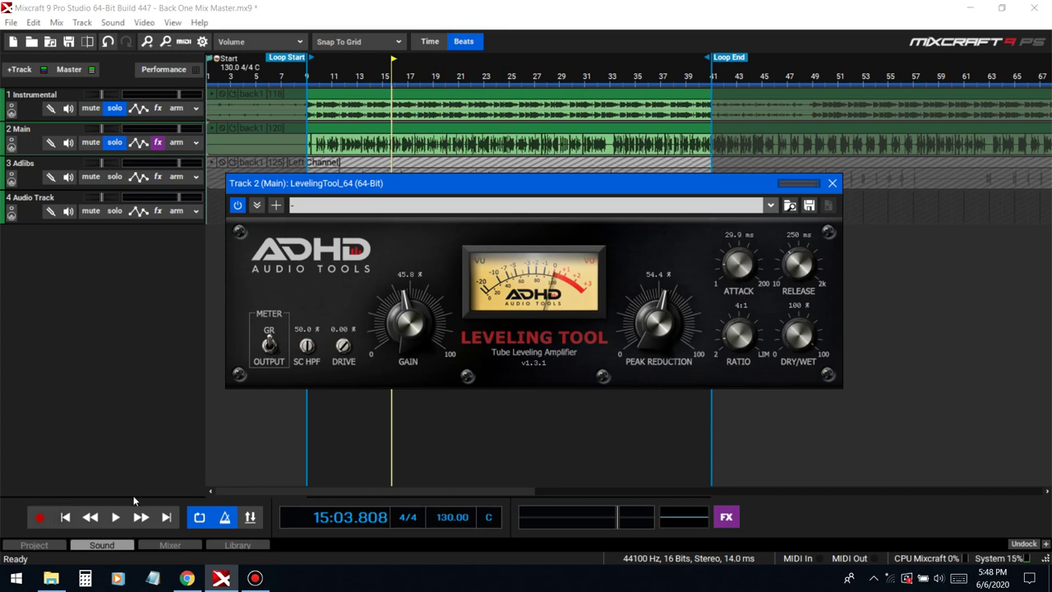
click(66, 522)
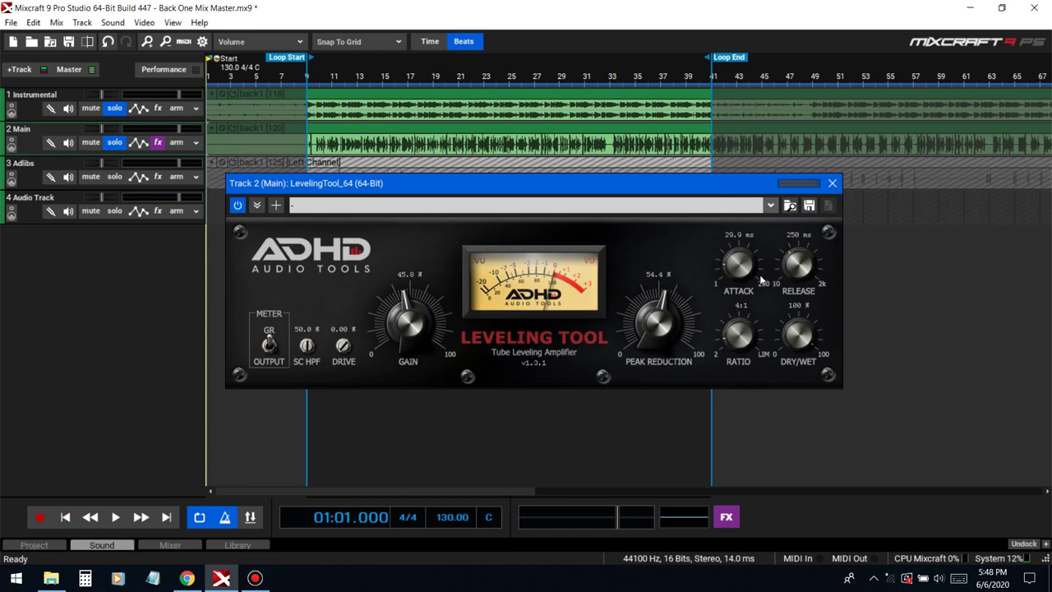
key(space)
drag(761, 281, 761, 235)
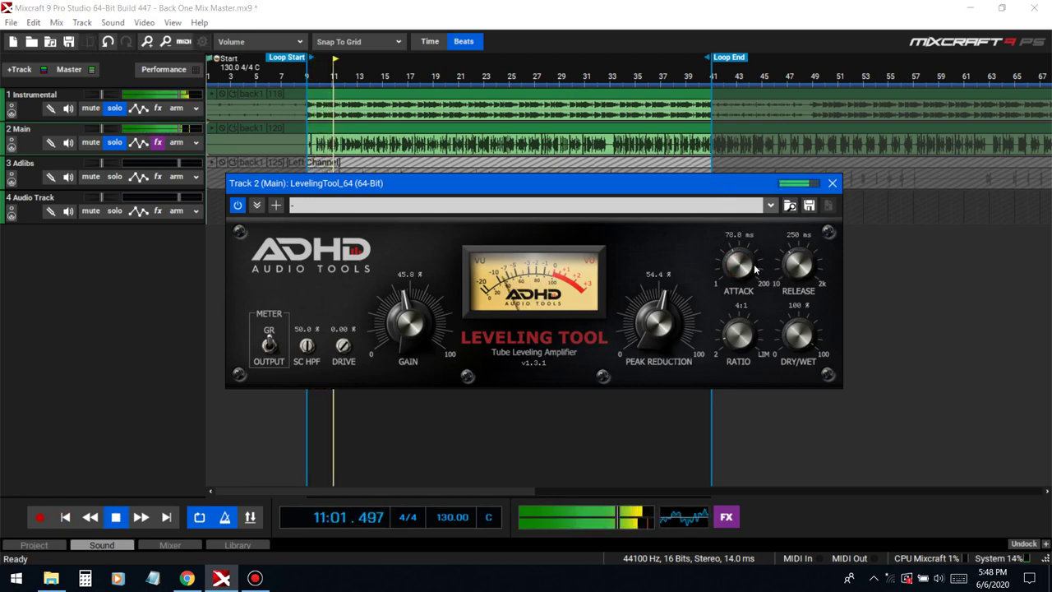
key(space)
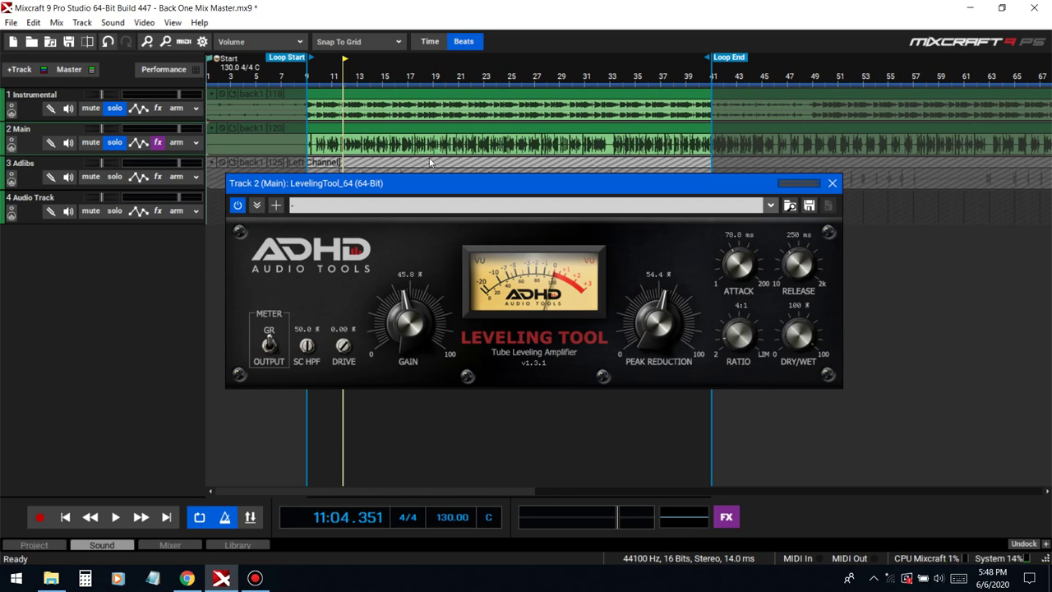
Replay from bar 9 and set the Leveling Tool's attack to 17.5 ms.
click(306, 79)
key(space)
drag(738, 265, 742, 310)
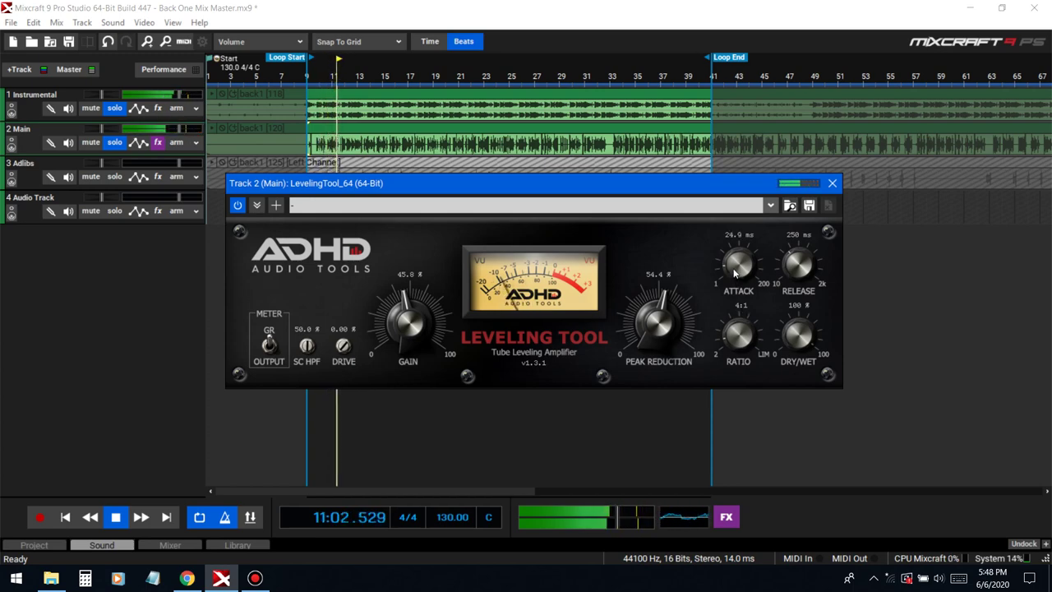
drag(737, 276, 737, 281)
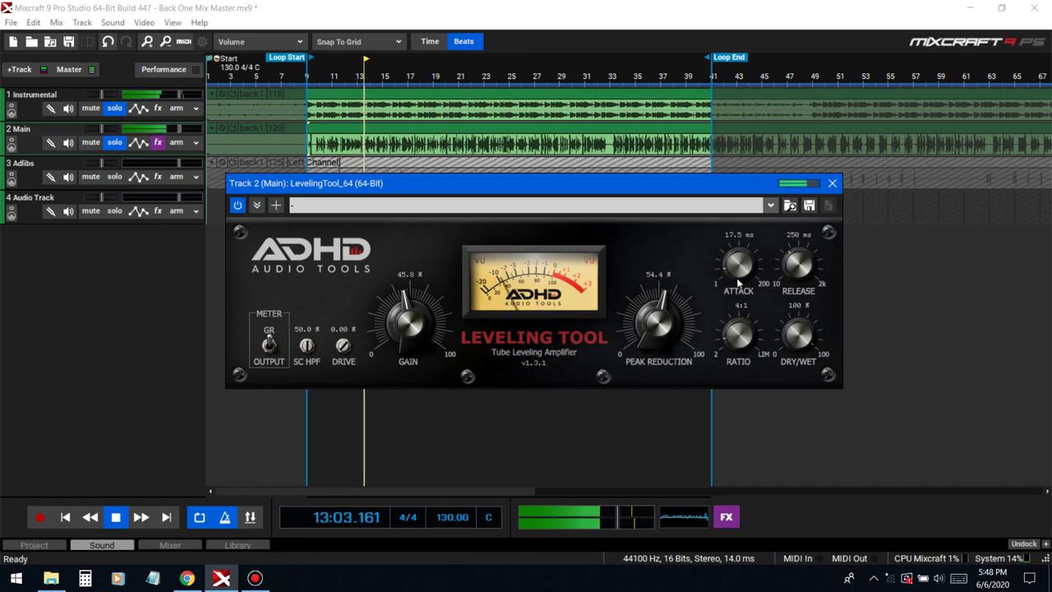
click(810, 508)
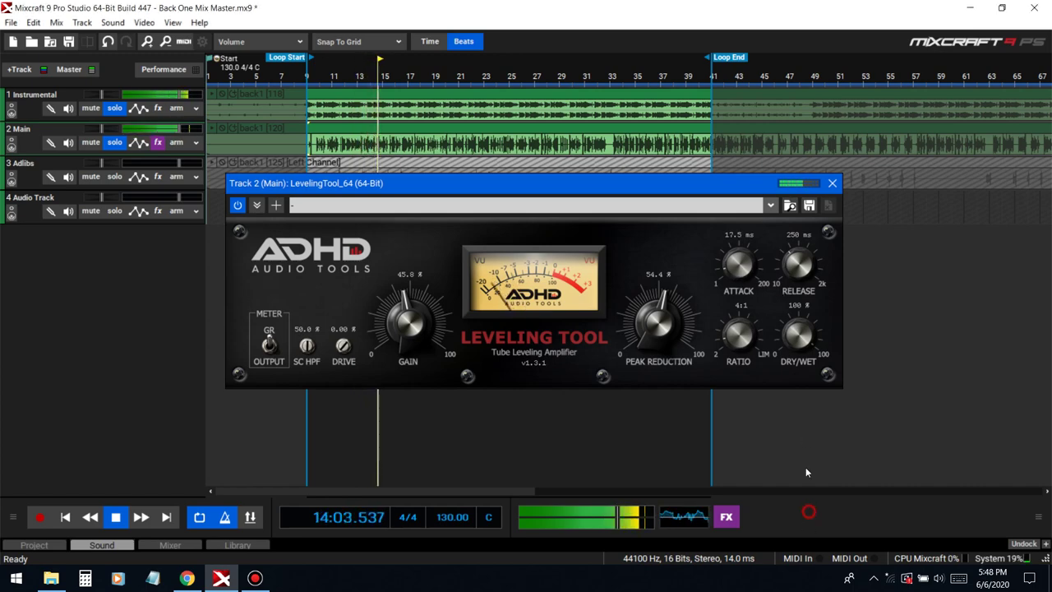
key(space)
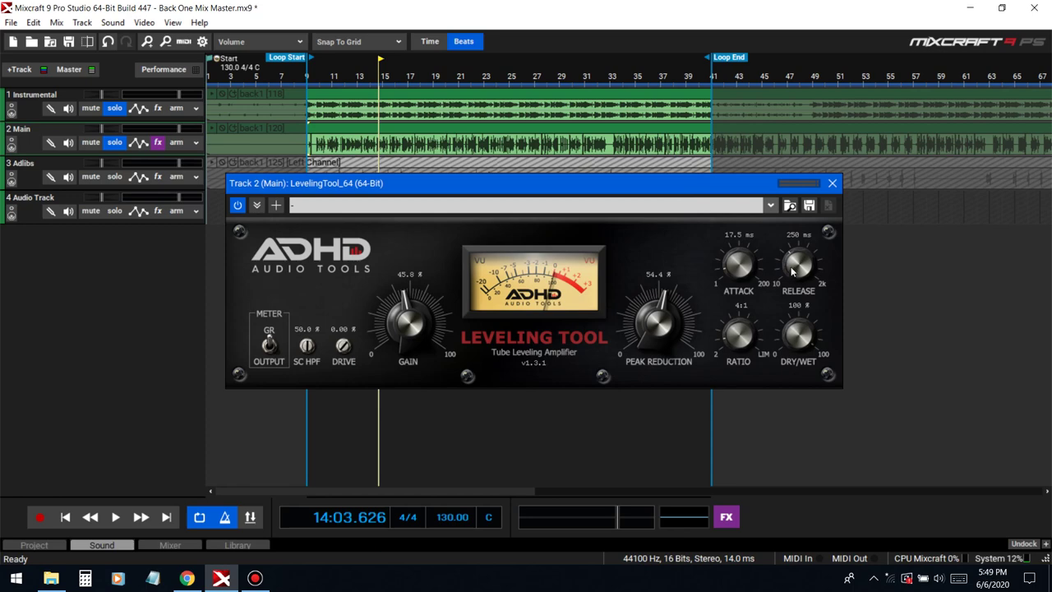
Try release times of 256 ms, 423 ms and 50.8 ms on the Leveling Tool during playback from bar 9.
scroll(787, 272, up, 1)
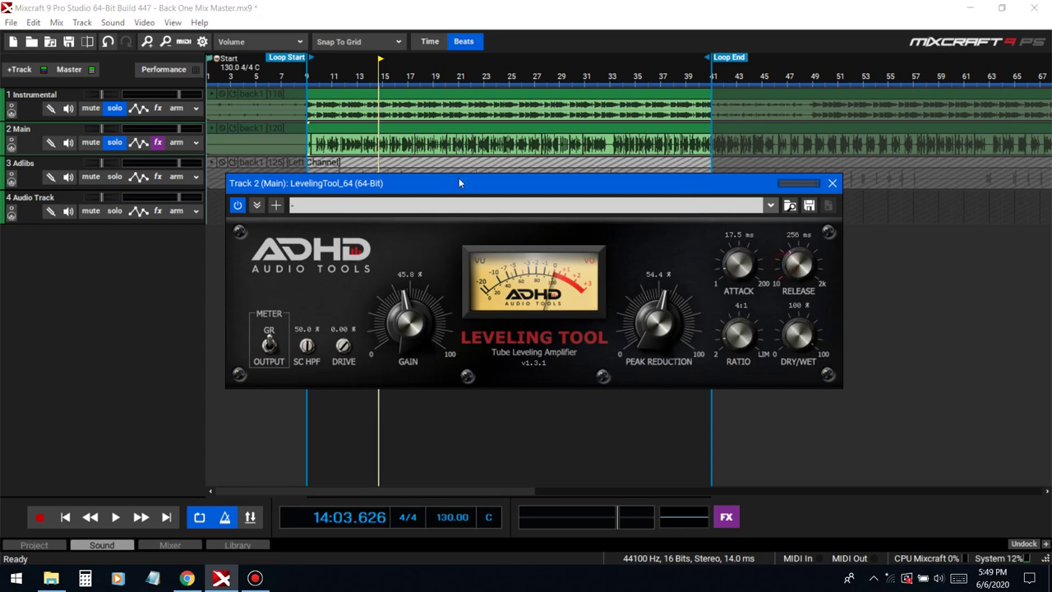
click(306, 76)
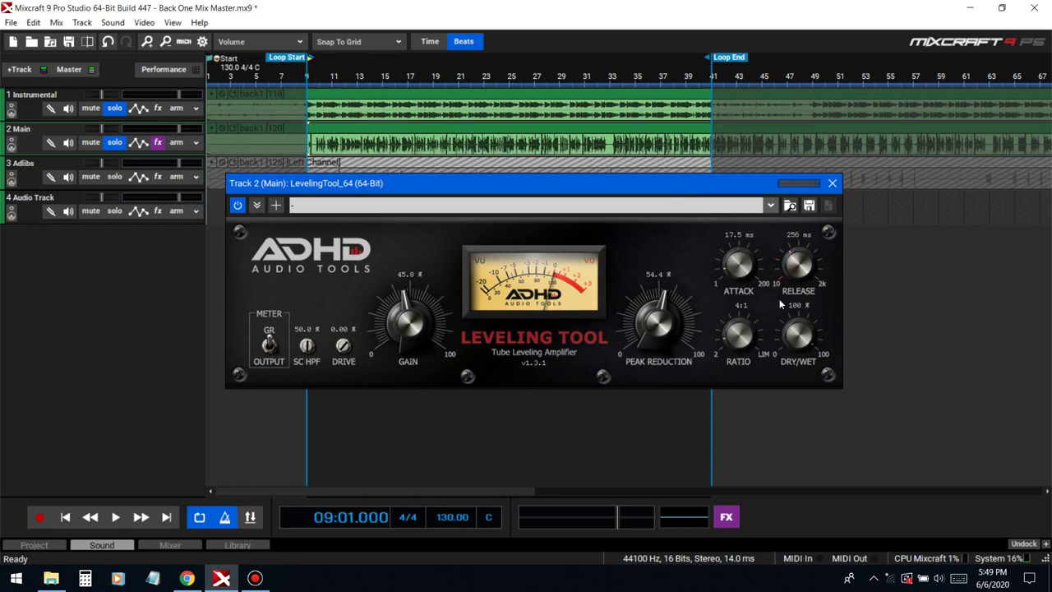
key(space)
drag(793, 271, 786, 254)
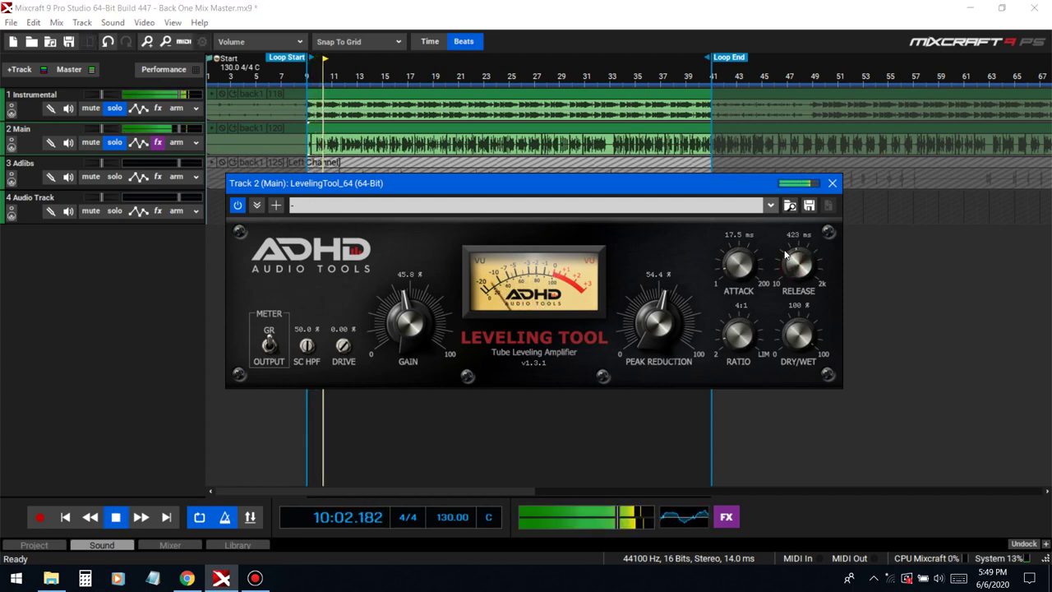
drag(801, 280, 819, 331)
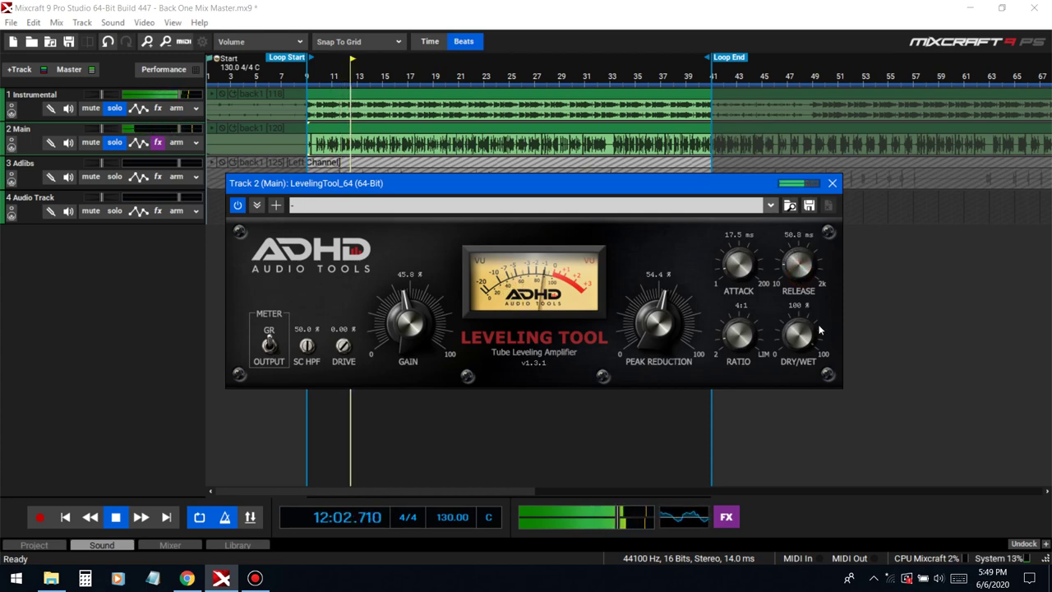
key(space)
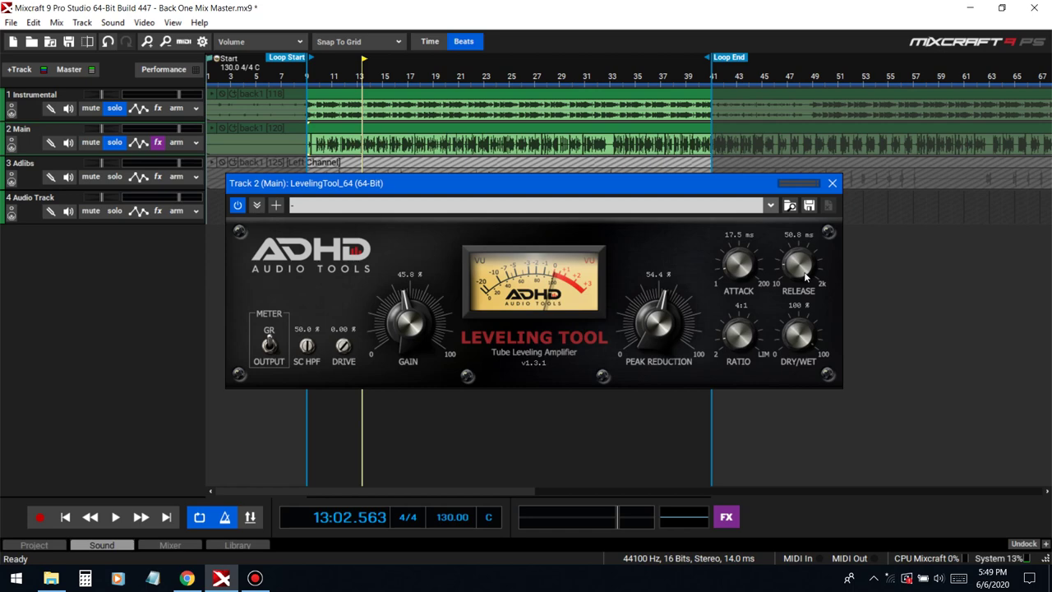
Set the Leveling Tool's release to 431 ms and check it with a short playback of the loop.
drag(804, 277, 814, 213)
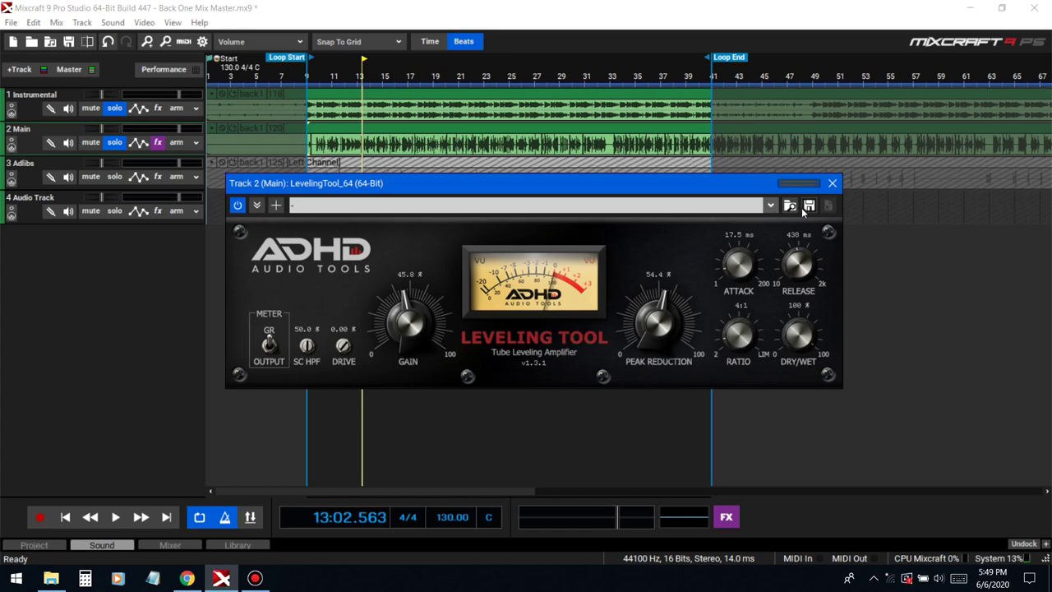
key(space)
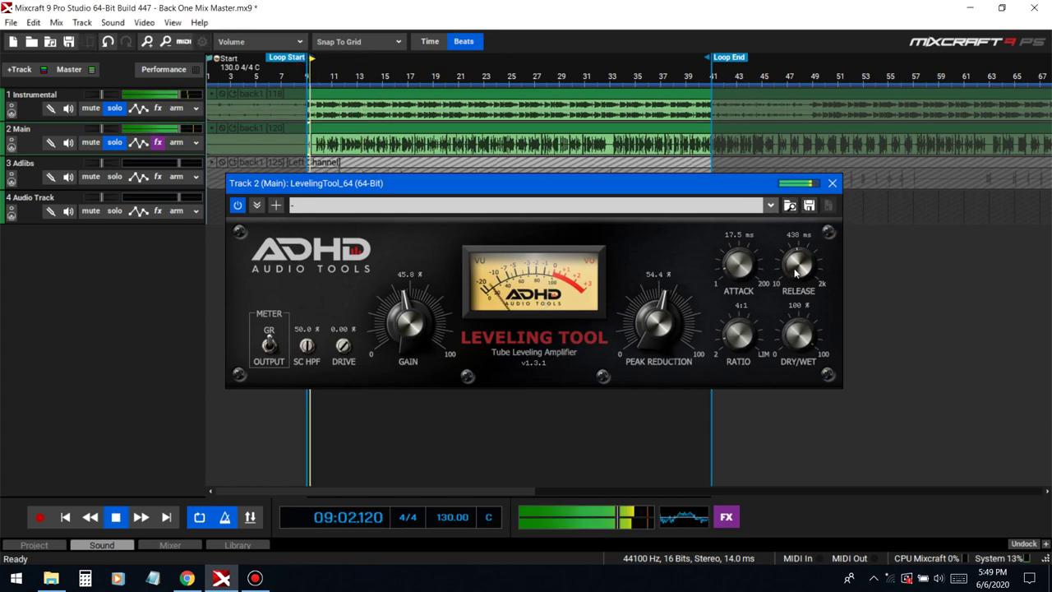
drag(795, 272, 796, 274)
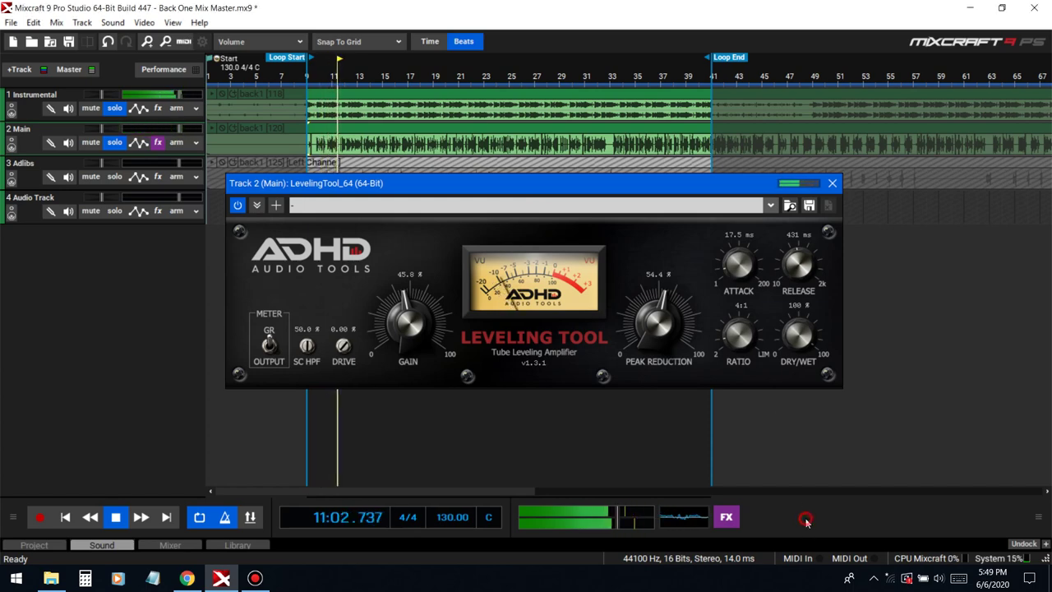
key(space)
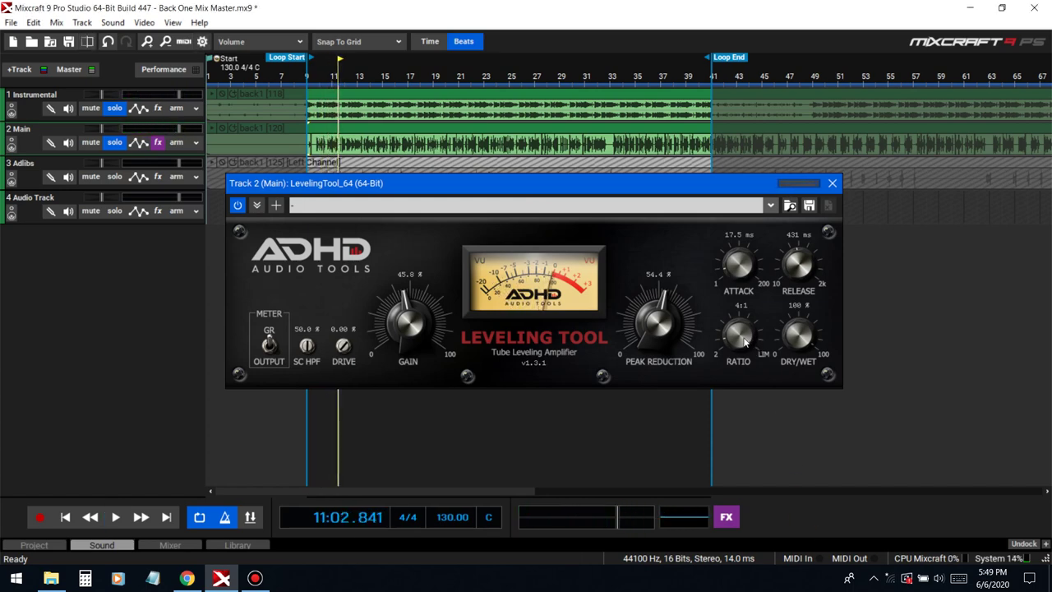
Try compression ratios of 11:1 and 12:1 on the Leveling Tool, playing the loop from bar 9.
drag(743, 343, 728, 316)
click(306, 80)
key(space)
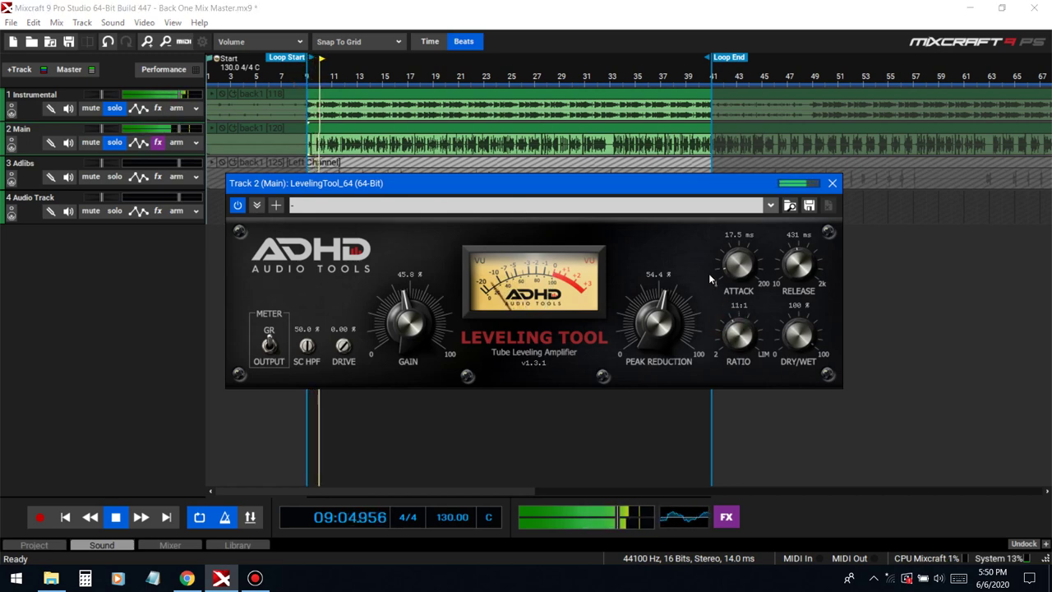
drag(738, 354, 738, 380)
drag(741, 405, 750, 363)
scroll(750, 364, down, 2)
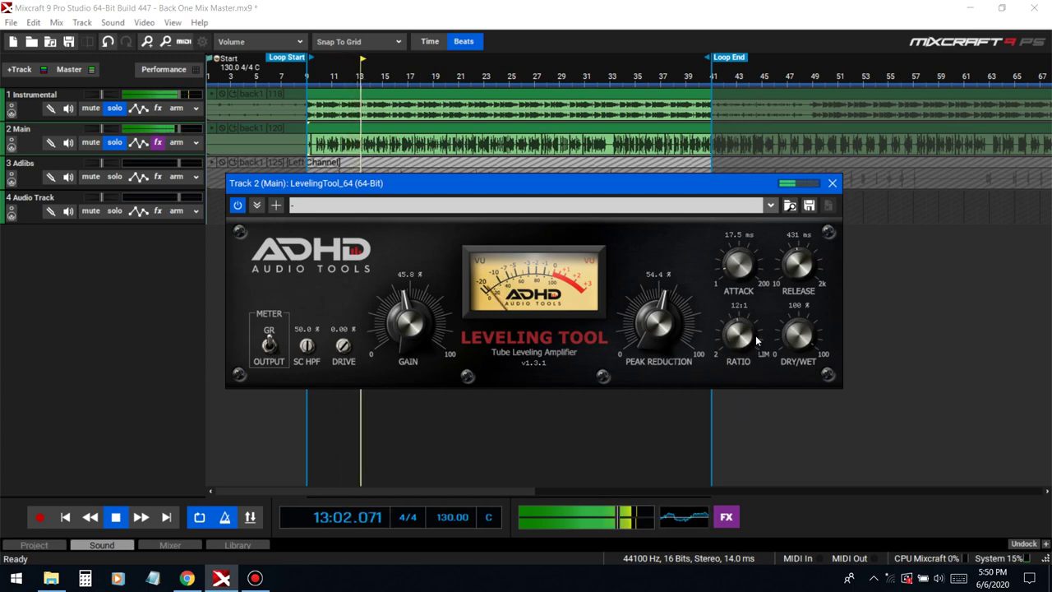
Set the Leveling Tool's ratio to 6:1 and stop playback.
scroll(736, 392, down, 2)
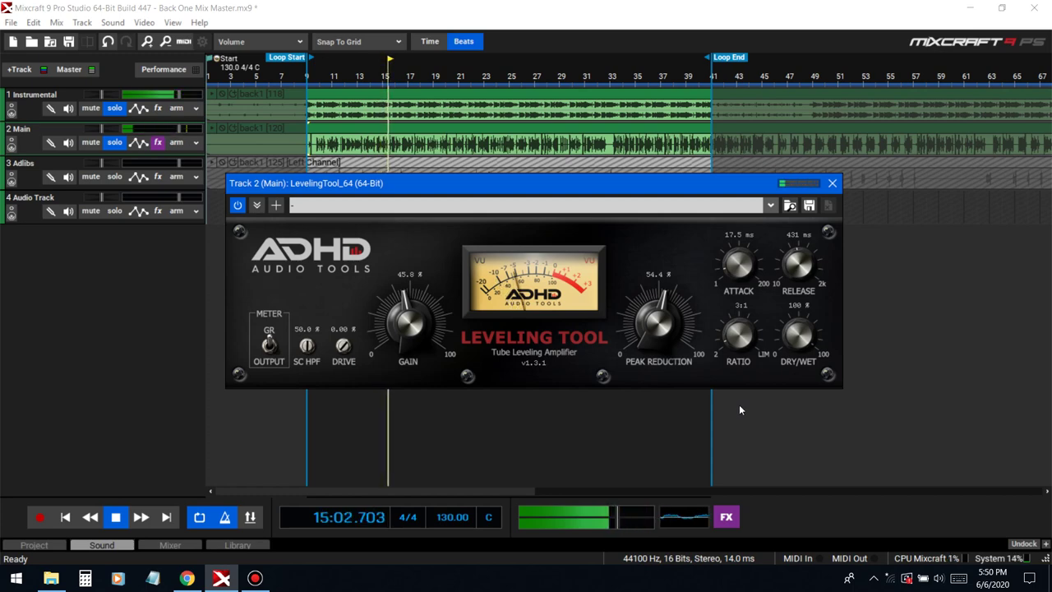
scroll(748, 381, up, 2)
key(space)
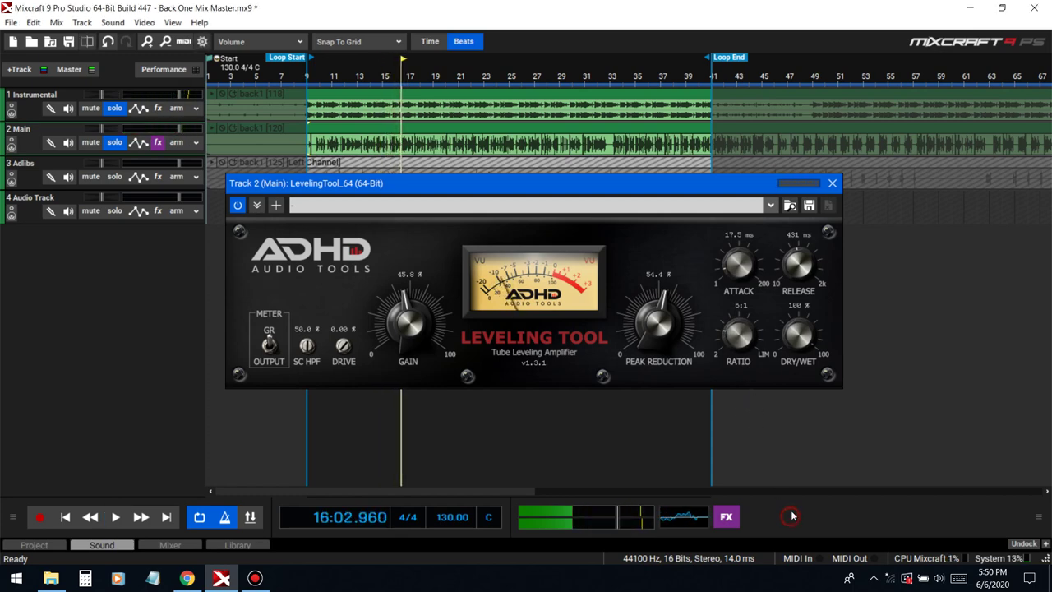
Listen briefly from bar 9, try the Leveling Tool's dry/wet mix at 0%, and return it to 100%.
click(308, 82)
key(space)
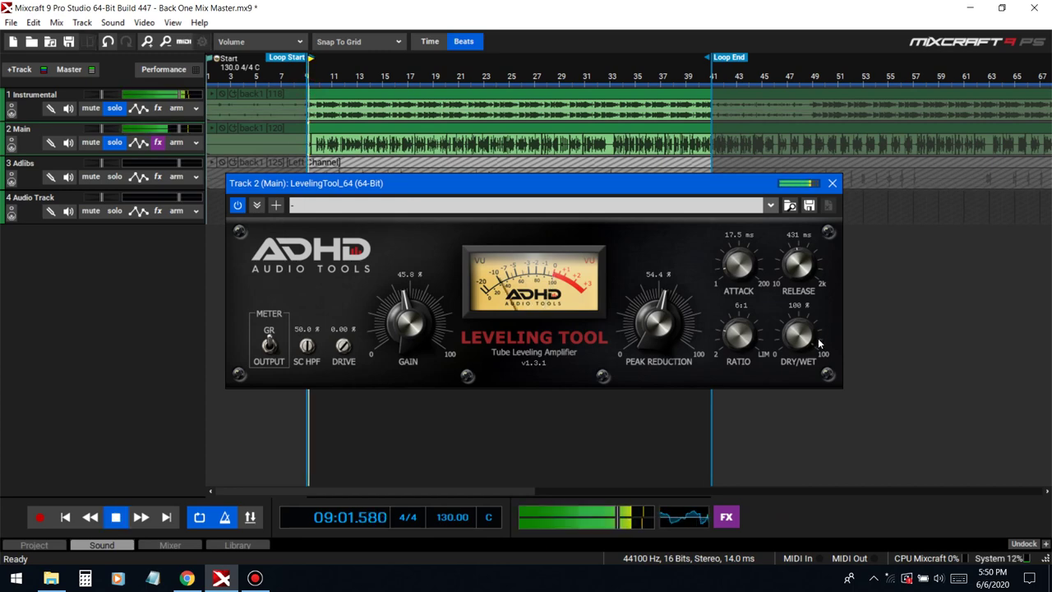
key(space)
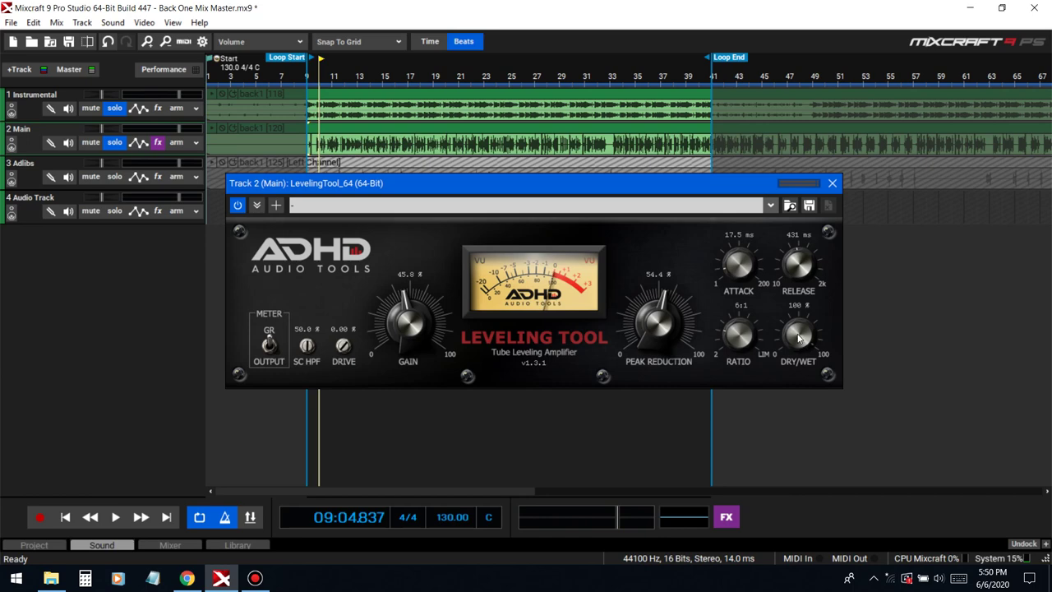
drag(797, 337, 809, 344)
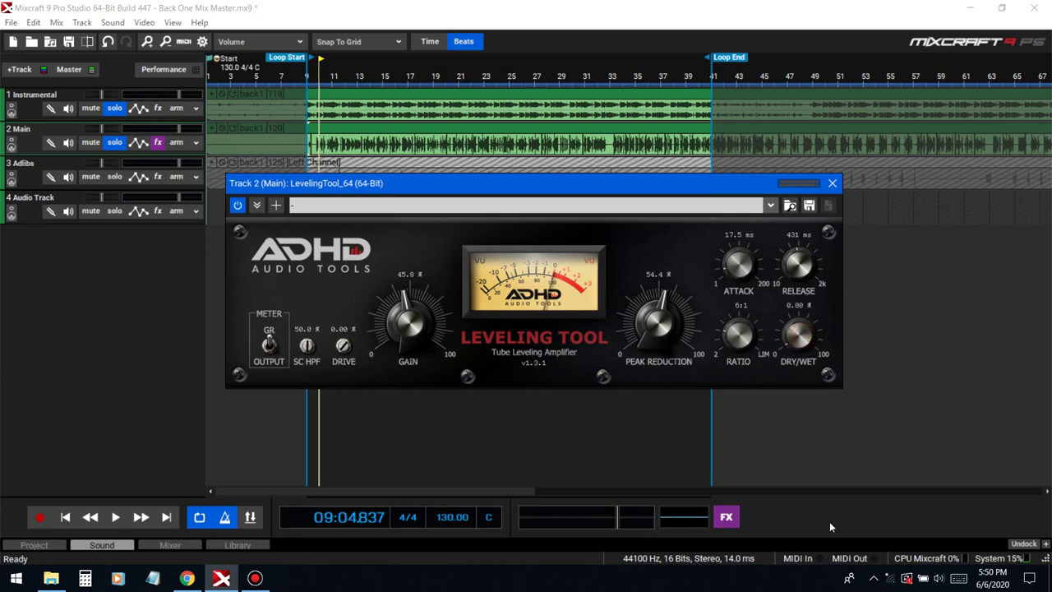
drag(833, 520, 819, 404)
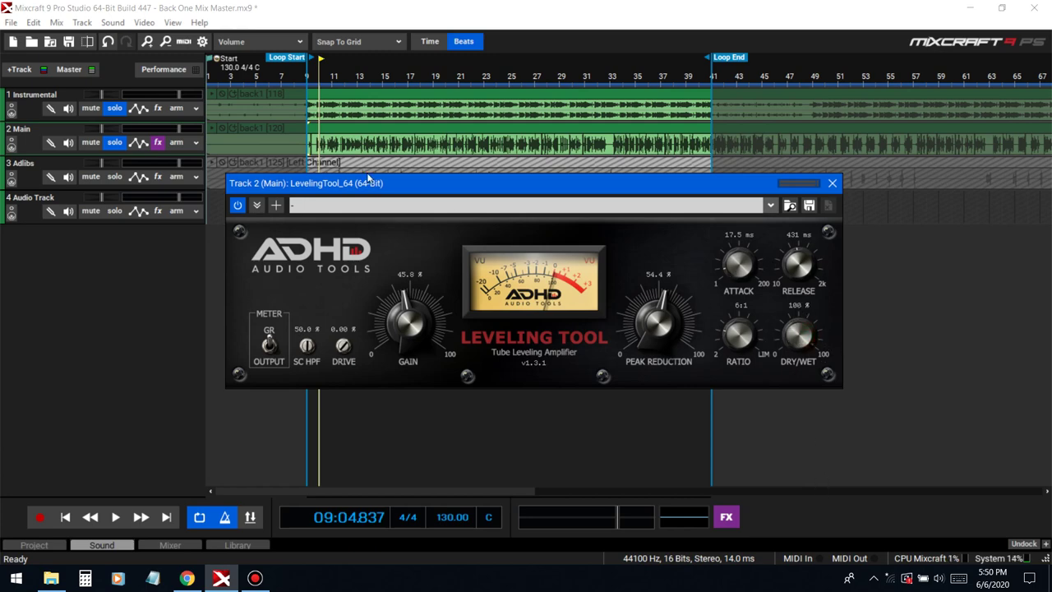
click(310, 79)
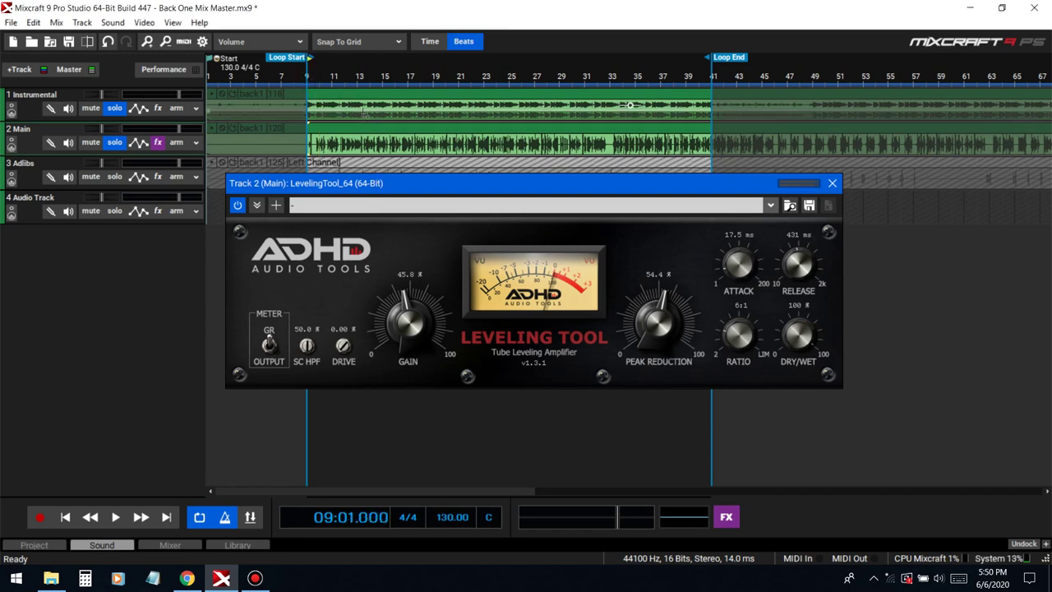
drag(798, 335, 797, 354)
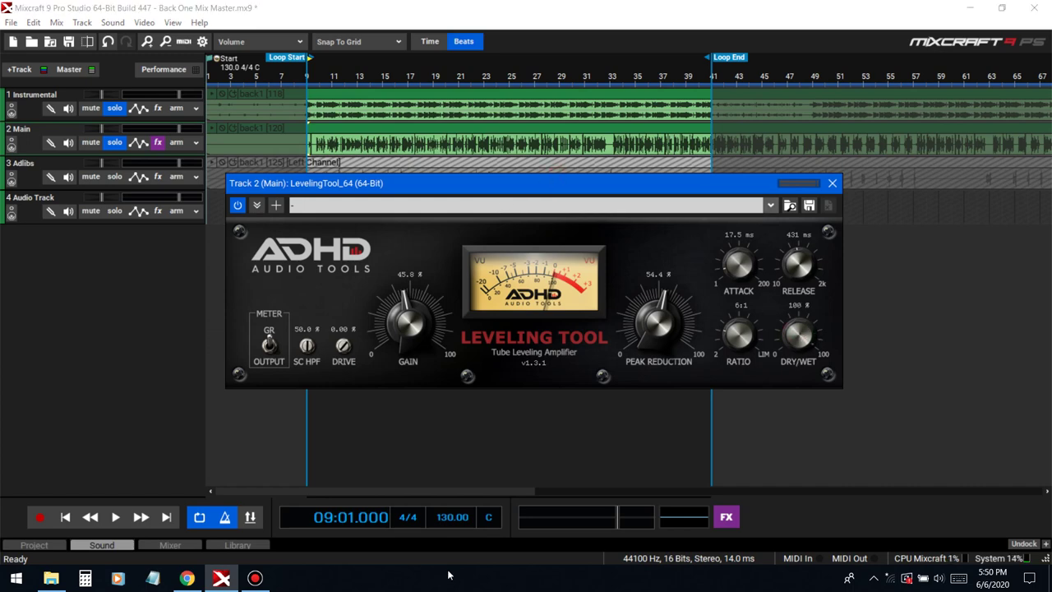
Play the loop, lower the Leveling Tool's dry/wet mix to about 88%, and bypass the effect.
click(772, 521)
key(space)
drag(793, 332, 797, 366)
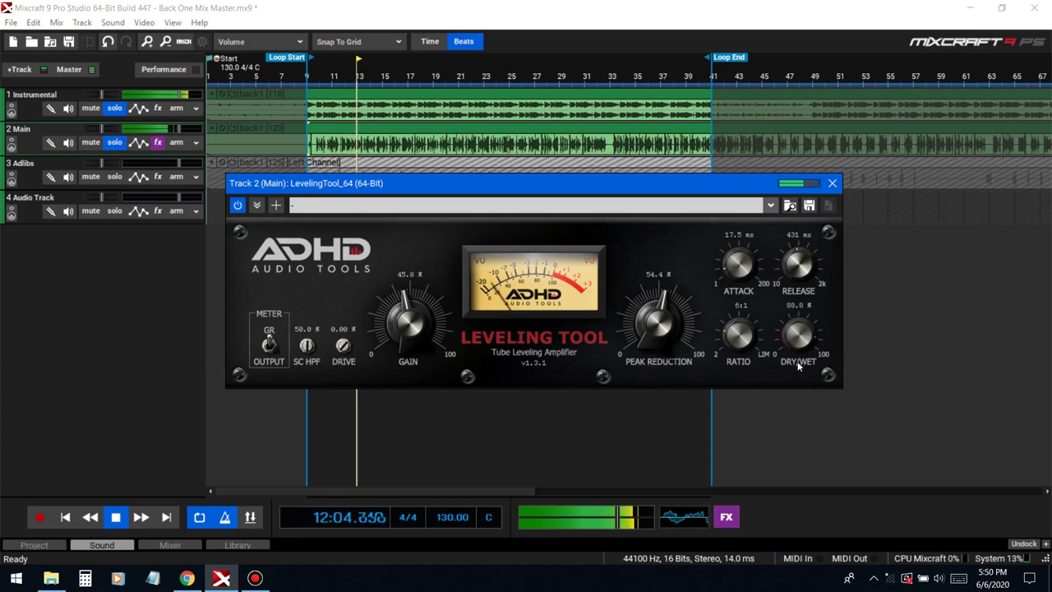
click(238, 205)
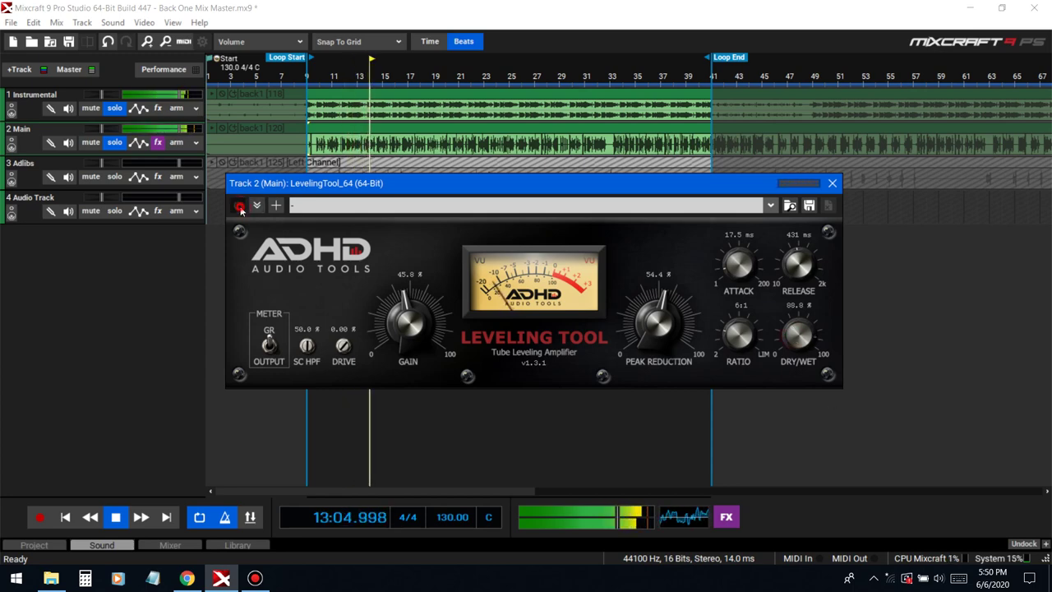
Compare the Main vocal with the Leveling Tool bypassed and active, leave the effect on, close it and stop playback.
click(237, 206)
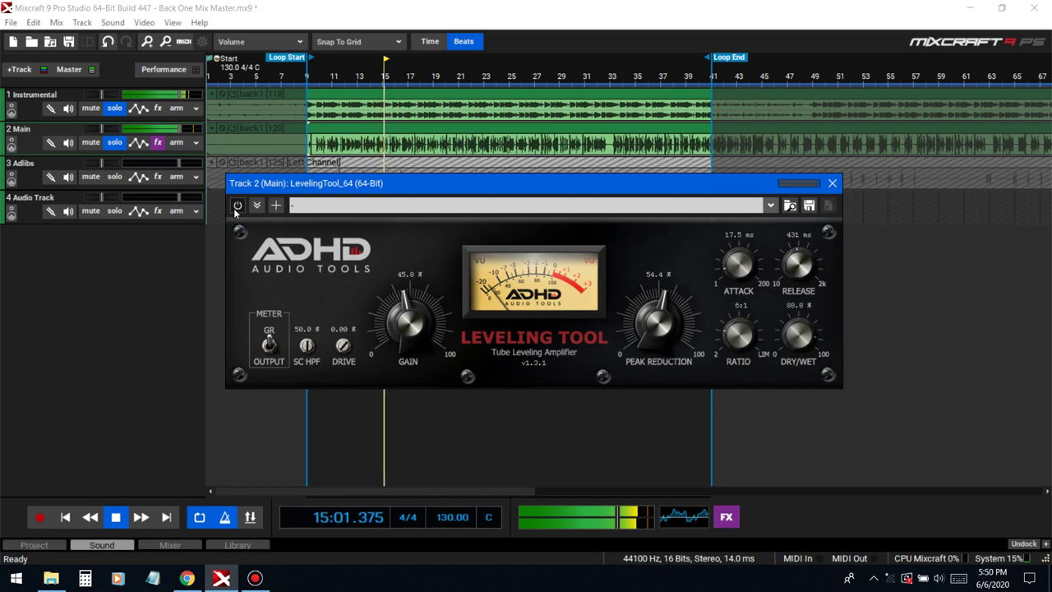
click(237, 206)
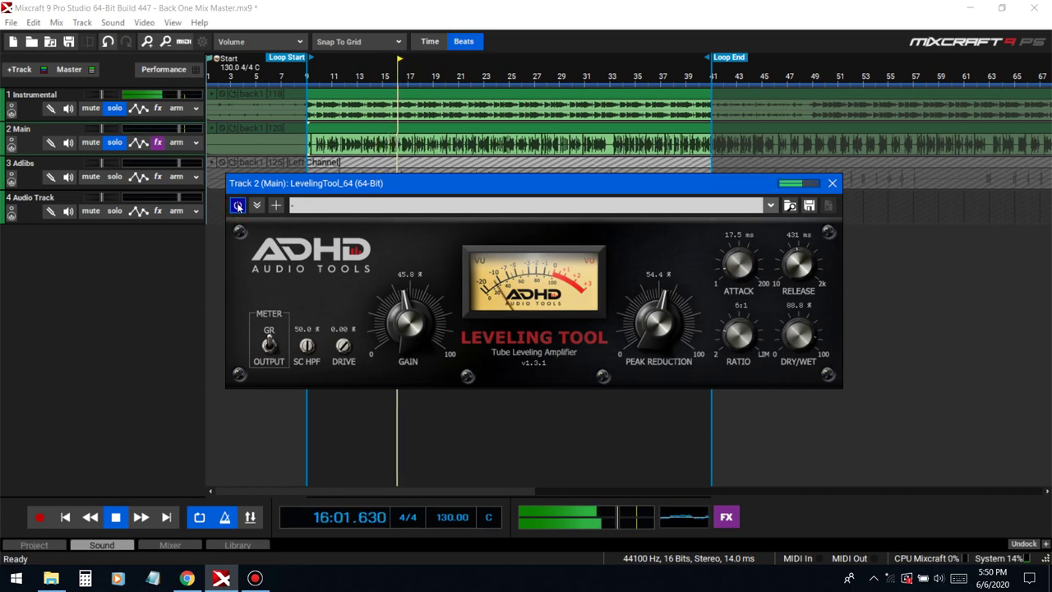
click(831, 182)
key(space)
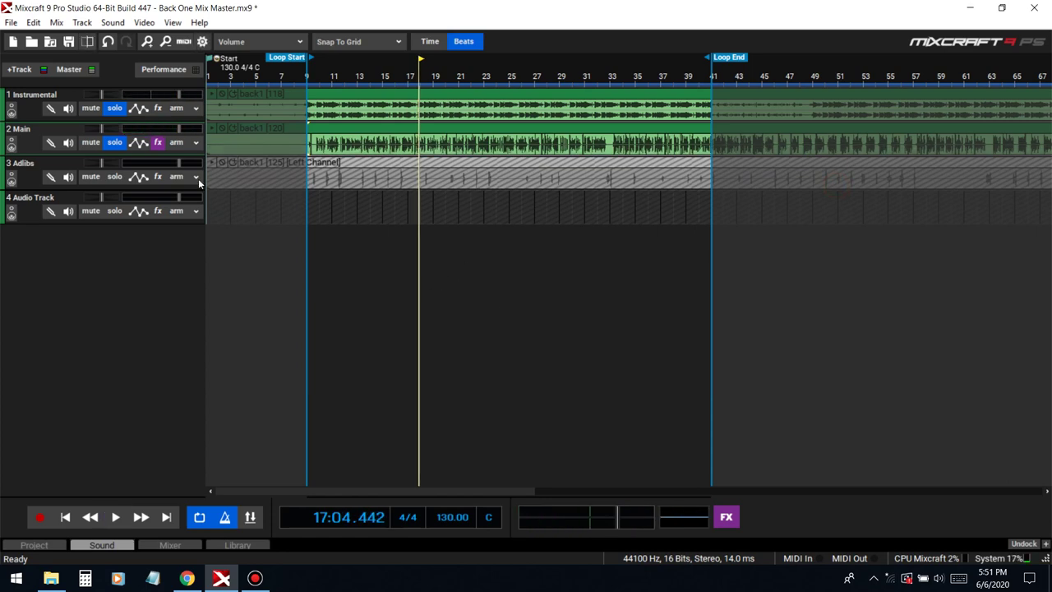
Add the Limiter6-x64 effect to the Main track's effect list while the loop plays, close its window and stop playback.
click(159, 143)
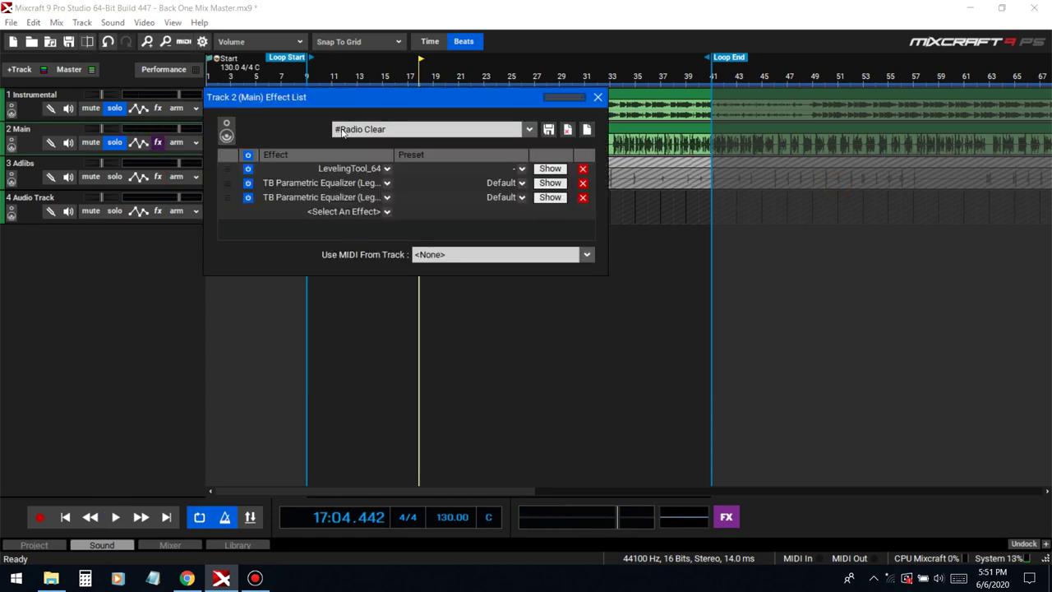
drag(372, 98, 493, 214)
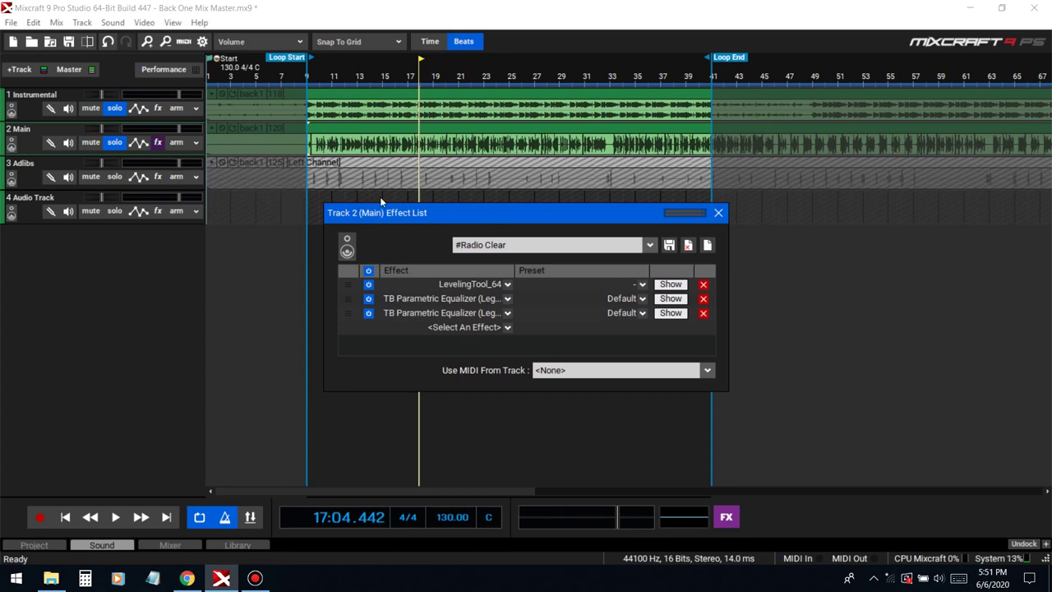
key(space)
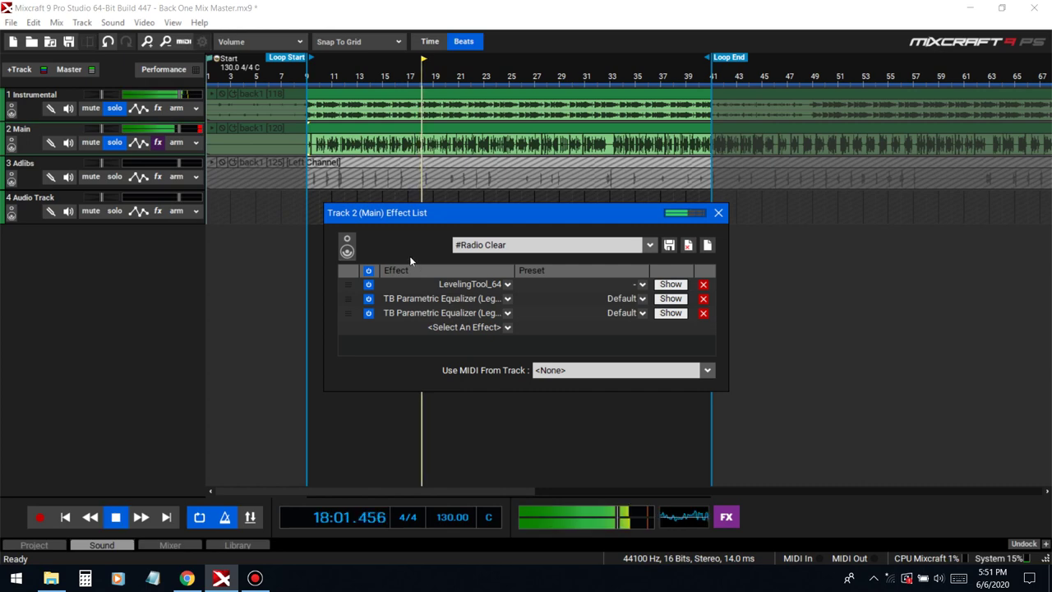
click(468, 327)
mouse_move(493, 355)
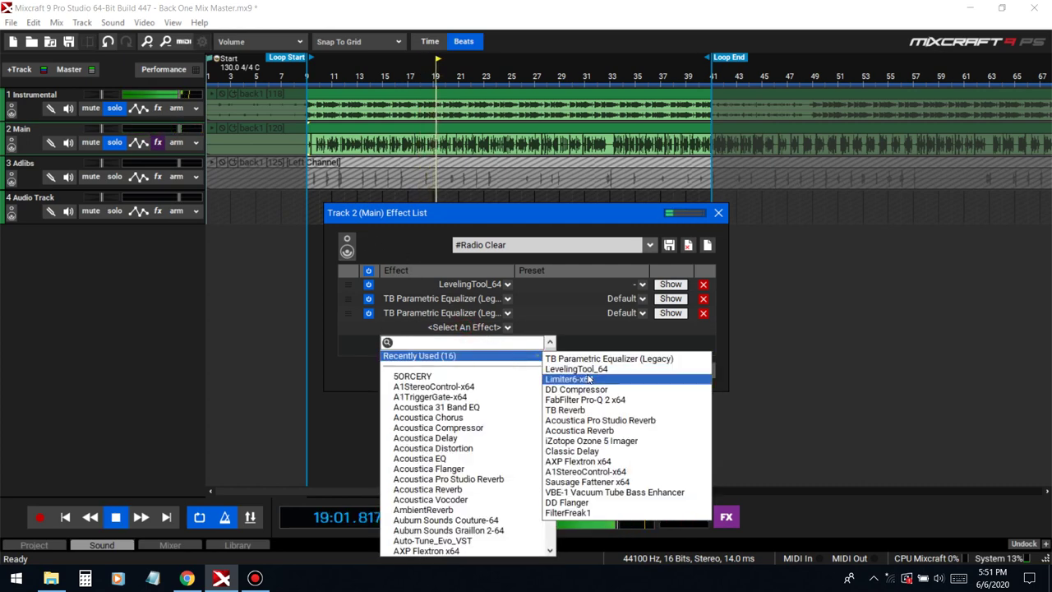
click(587, 376)
click(849, 22)
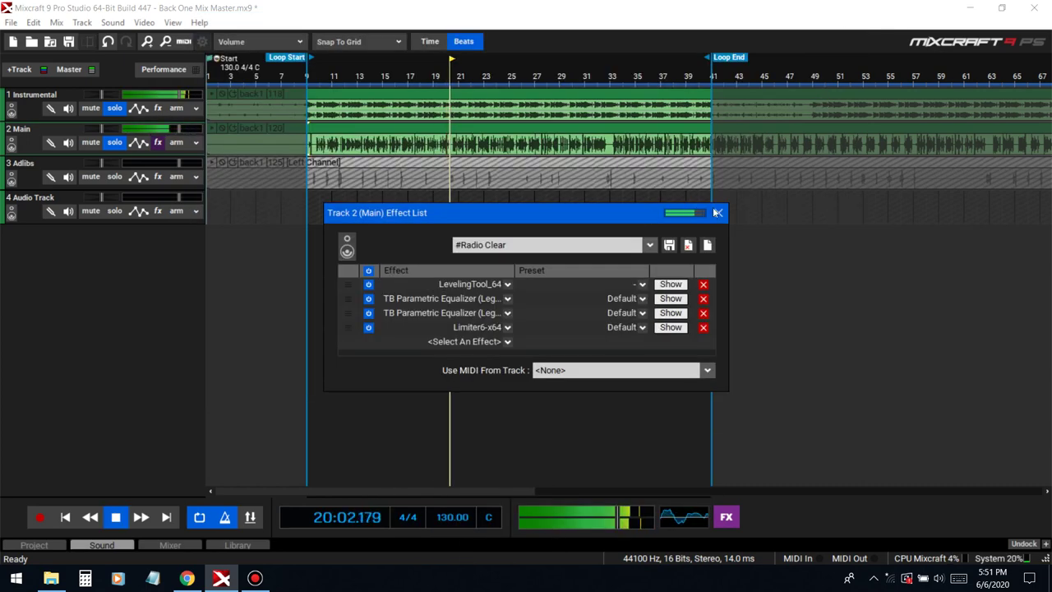
key(space)
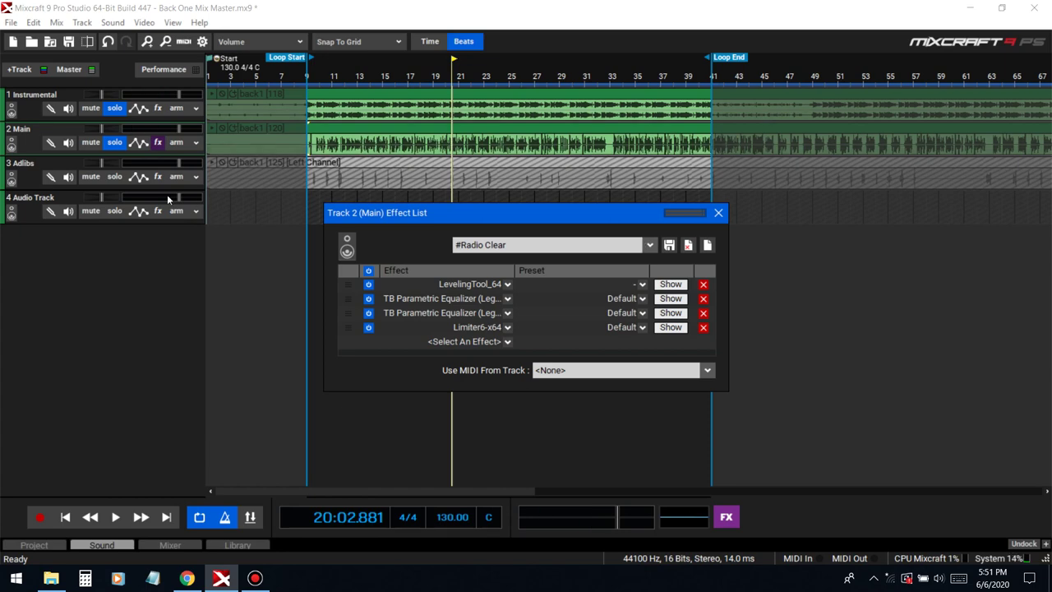
Set section 1 of the Main track's second TB Parametric Equalizer to a low cut at about 60 Hz and close the effect list.
click(674, 314)
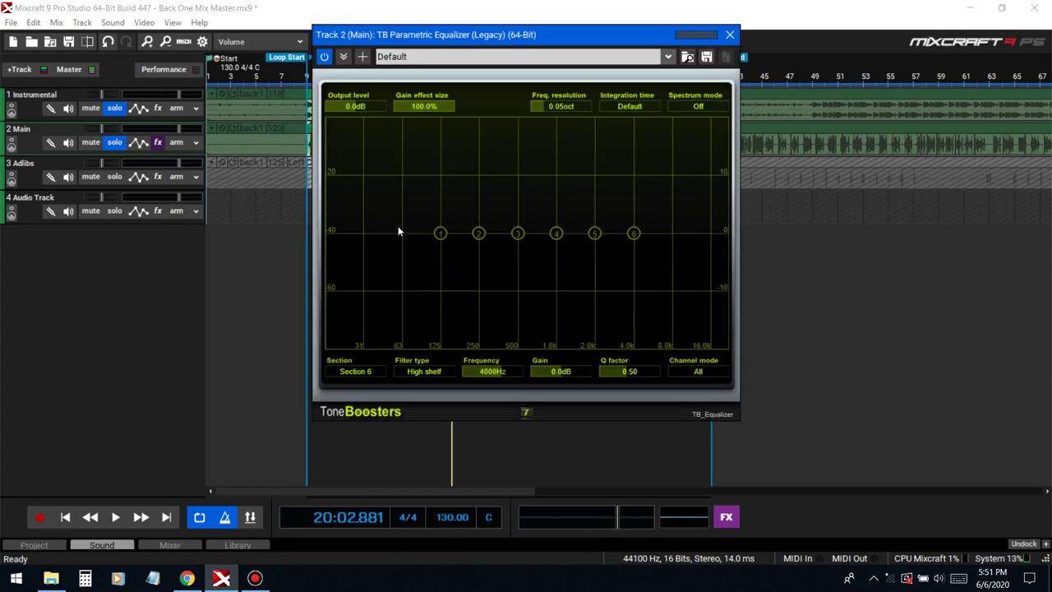
mouse_move(440, 232)
mouse_down()
mouse_move(380, 346)
mouse_move(401, 349)
mouse_up()
click(399, 371)
click(448, 387)
drag(472, 41, 534, 277)
click(717, 213)
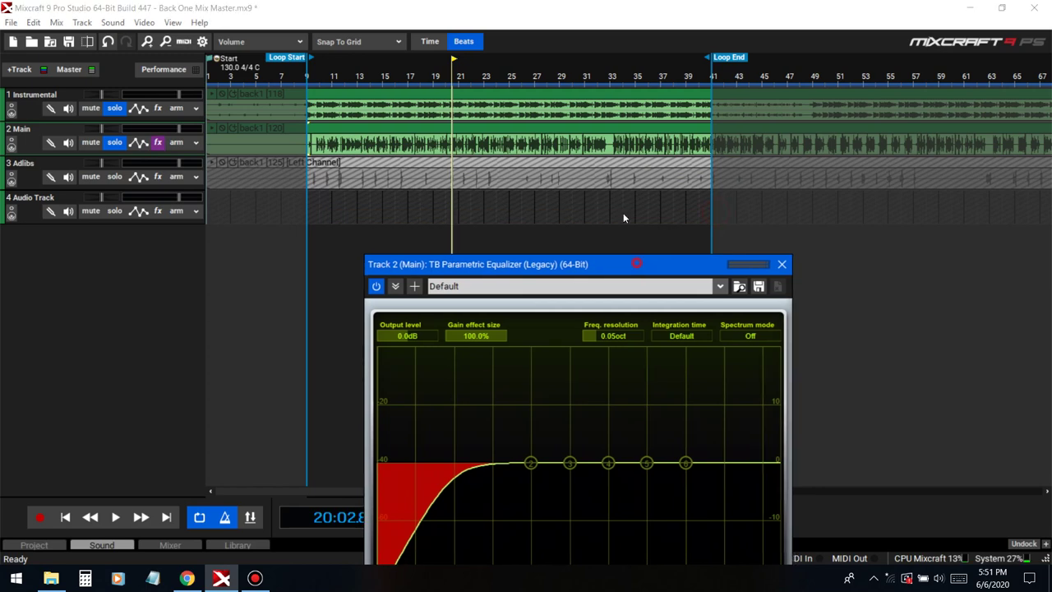
Listen from the loop start and refine section 1's low cut to about 136 Hz with a Q factor of 0.61.
click(296, 80)
key(space)
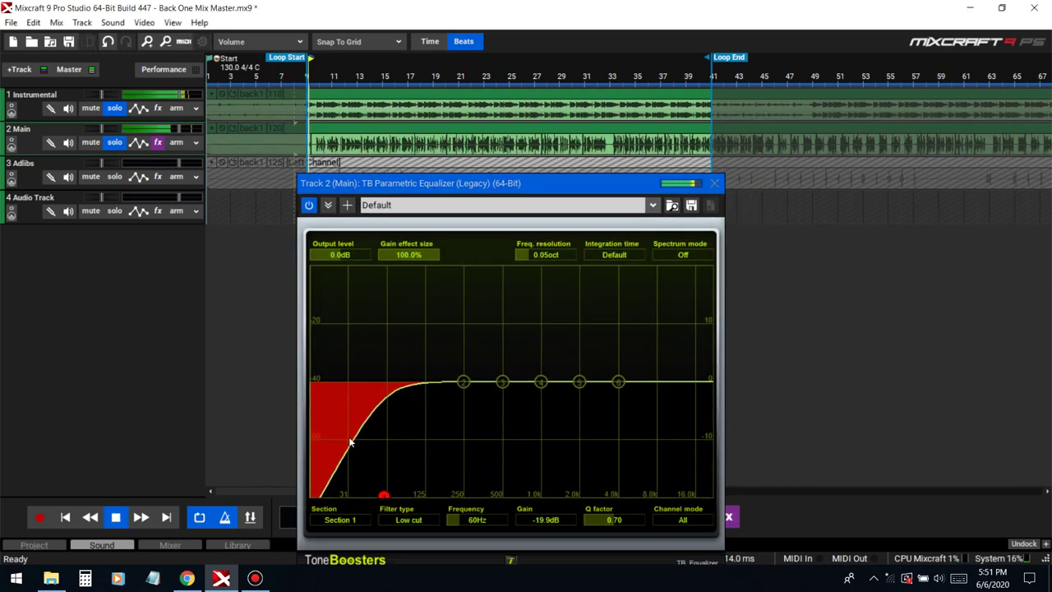
key(space)
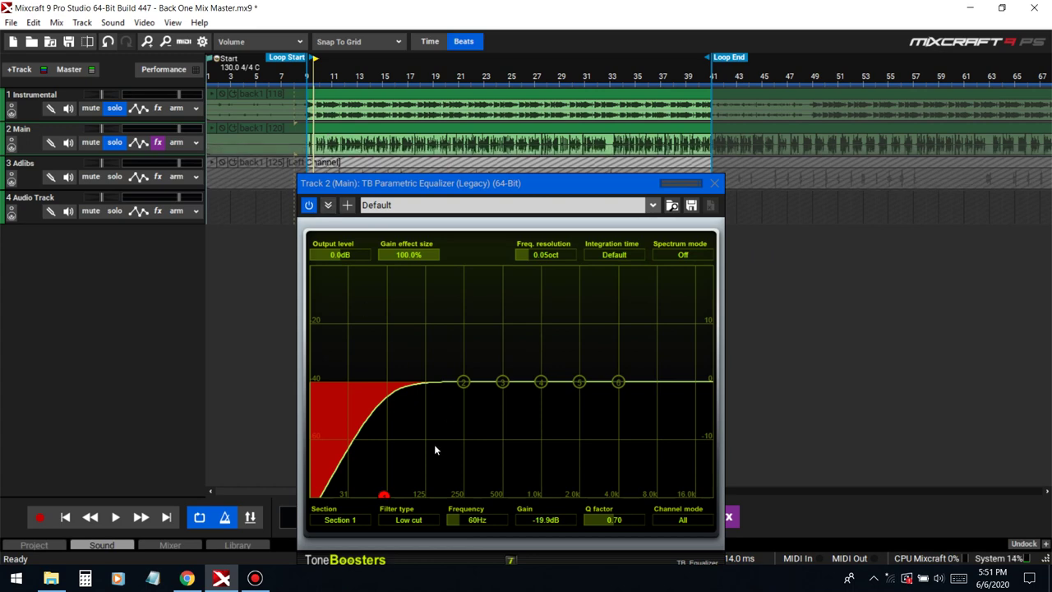
drag(381, 497, 414, 494)
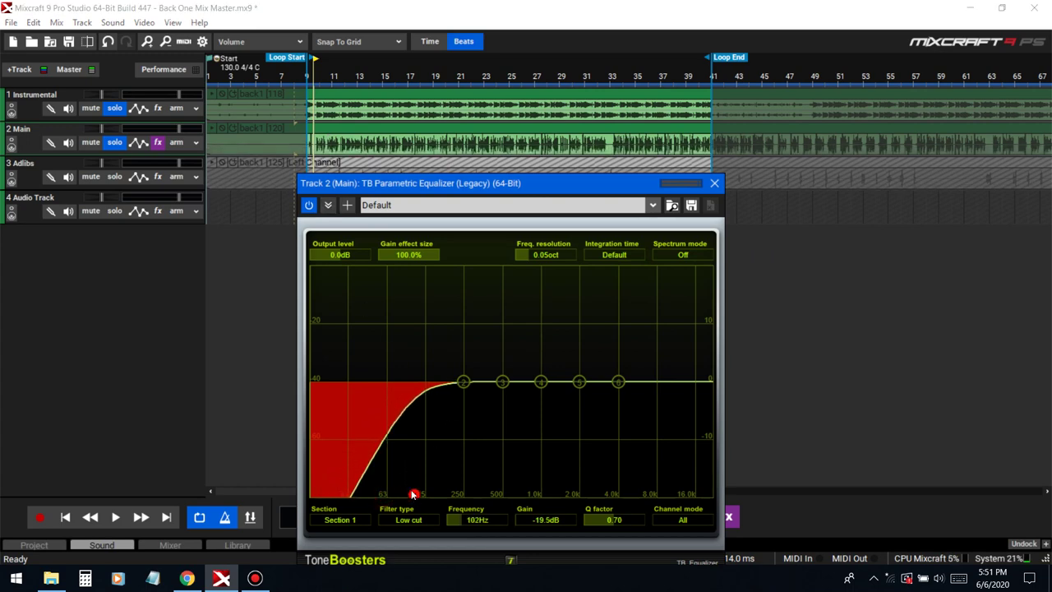
click(823, 516)
key(space)
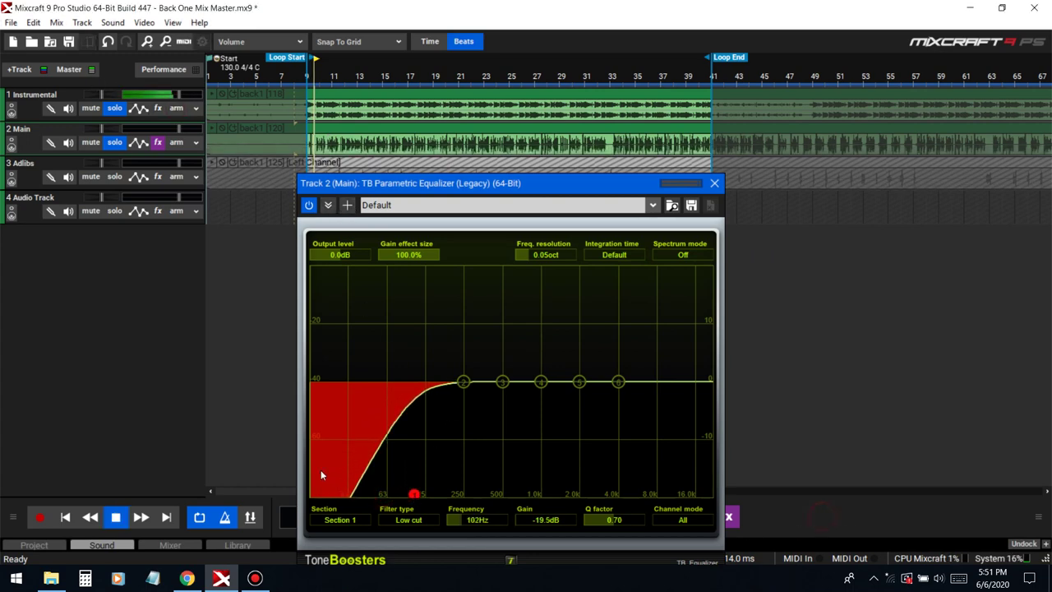
drag(415, 494, 423, 495)
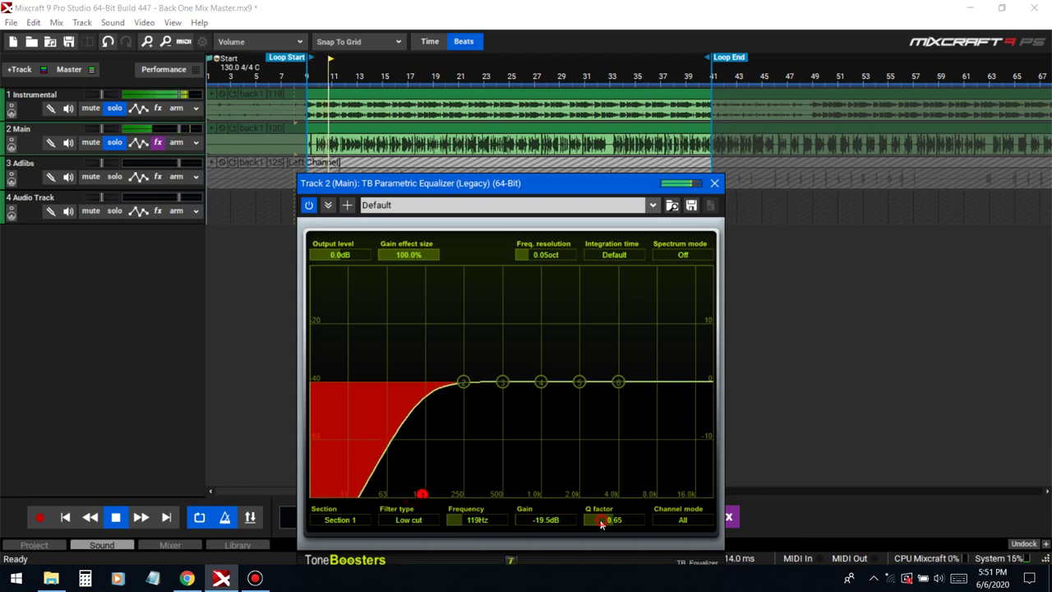
drag(629, 519, 599, 520)
drag(423, 496, 428, 491)
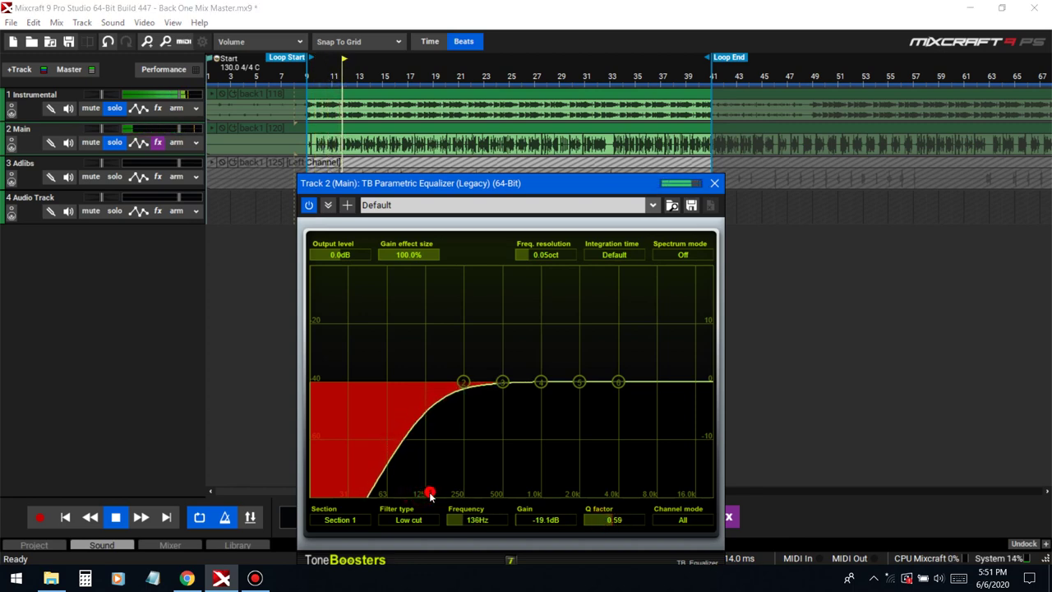
drag(593, 519, 596, 524)
Sweep the low cut up to about 377 Hz during playback, settle it at about 123 Hz and stop playback.
drag(428, 492, 470, 486)
click(794, 511)
key(space)
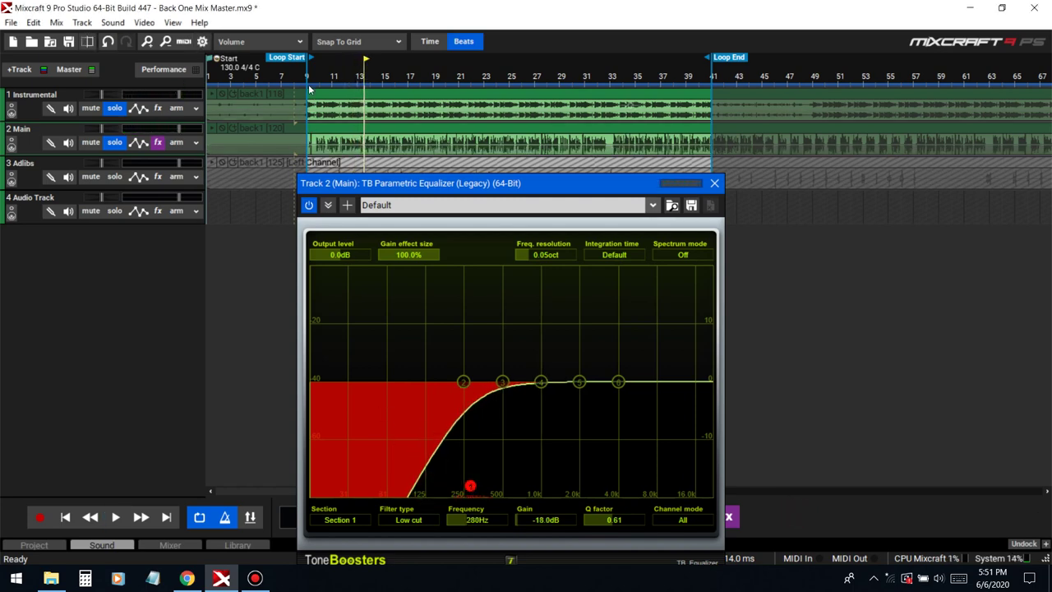
key(space)
drag(470, 486, 488, 488)
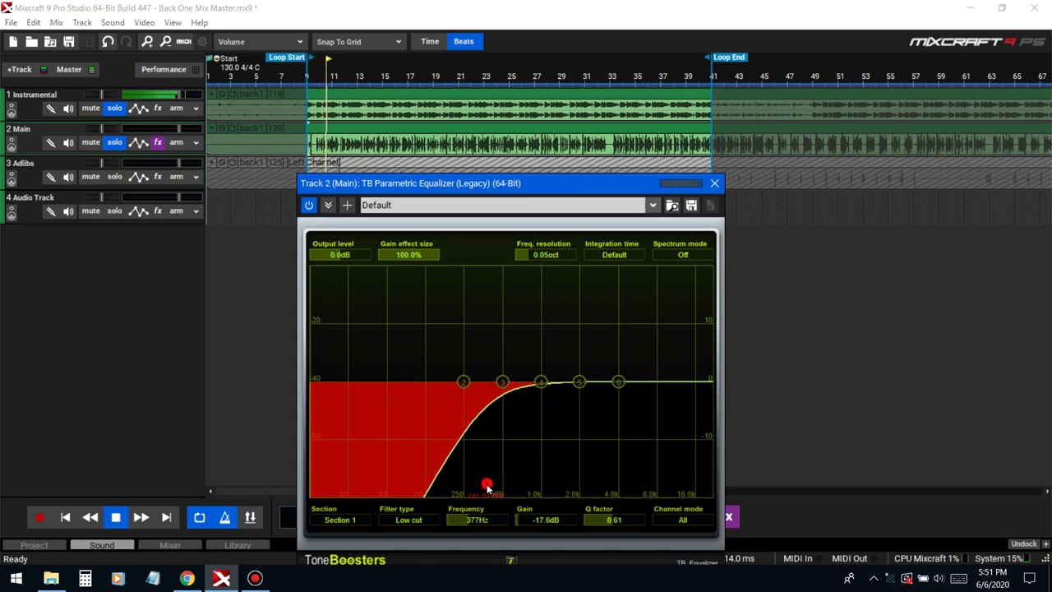
drag(486, 486, 425, 473)
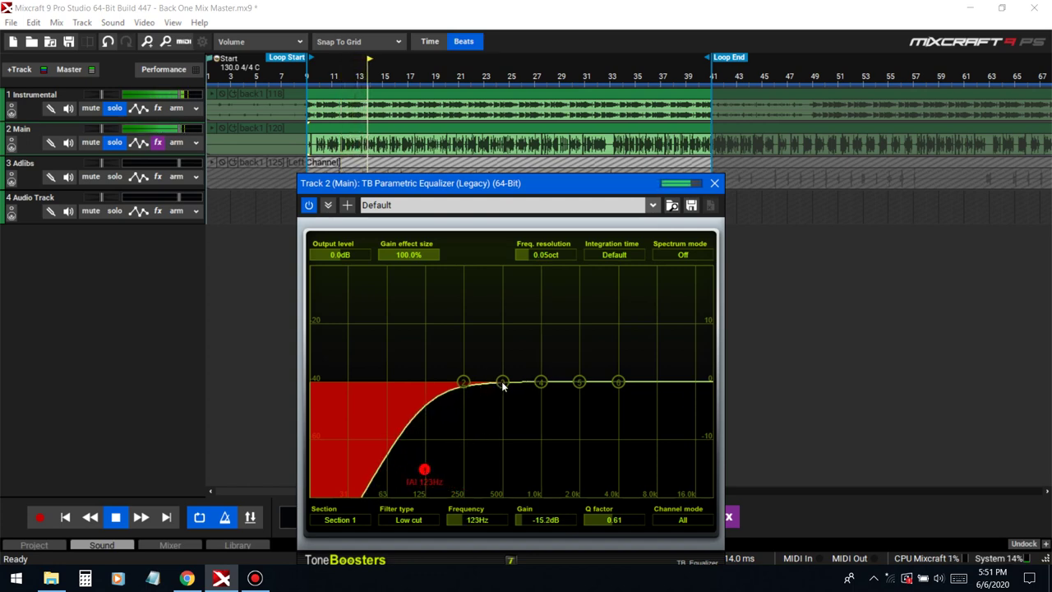
key(space)
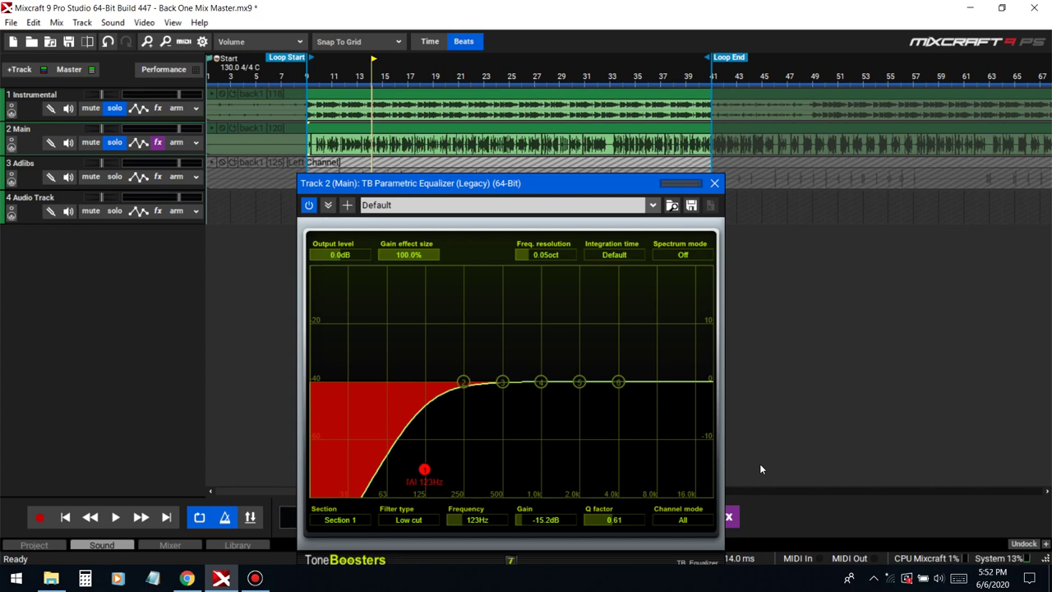
Boost equalizer section 3 by about 8.2 dB near 431 Hz with a Q factor of 3.07 and play from about bar 10.
drag(503, 382, 493, 335)
scroll(486, 332, up, 6)
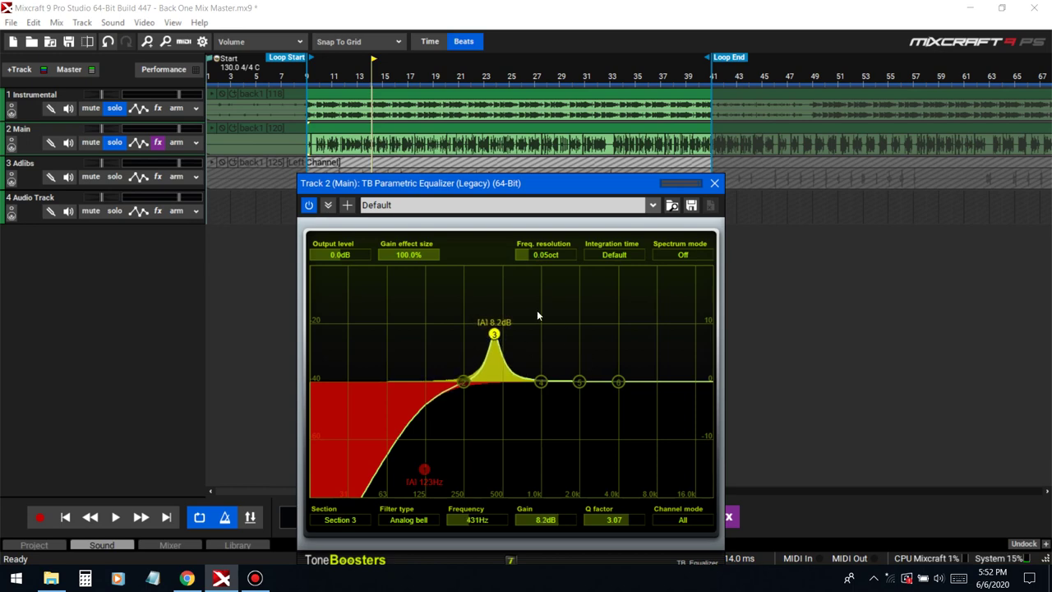
click(333, 122)
key(space)
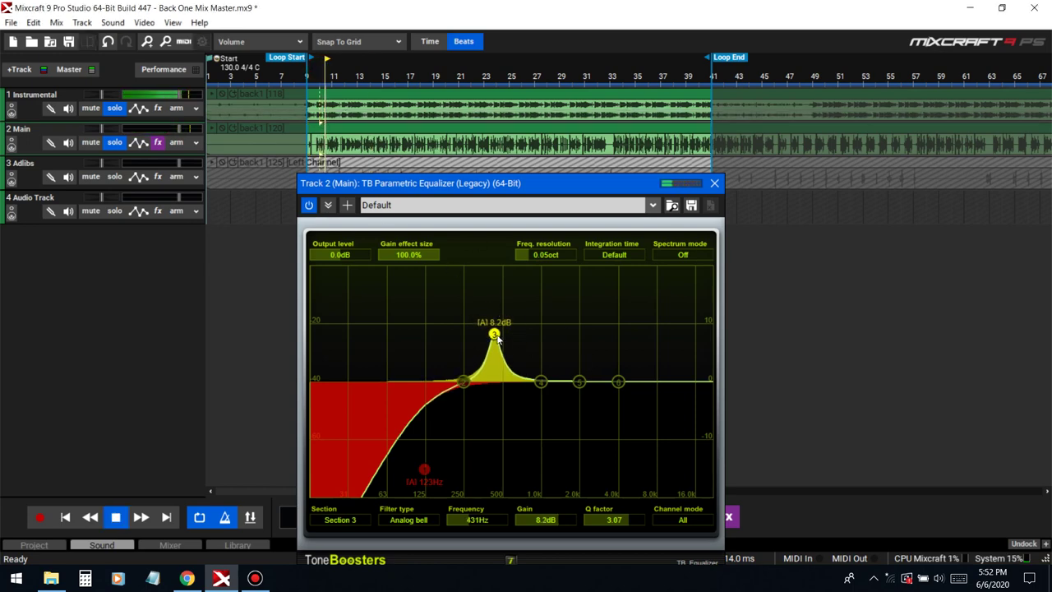
Sweep the section 3 boost to about 371 Hz by ear and turn its gain down to -2.7 dB.
drag(494, 333, 489, 332)
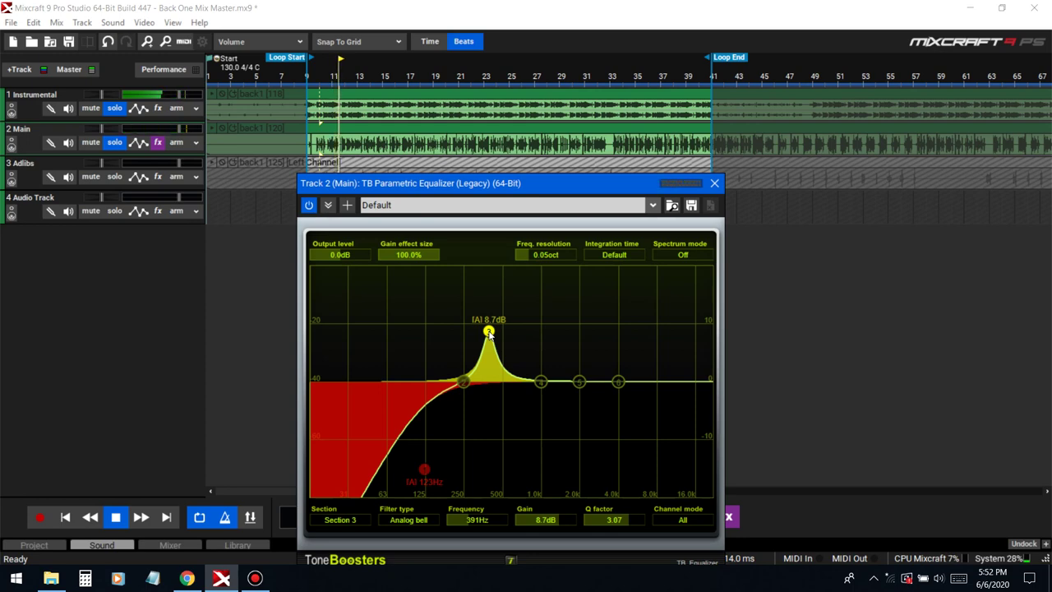
drag(522, 519, 560, 536)
drag(456, 524, 457, 525)
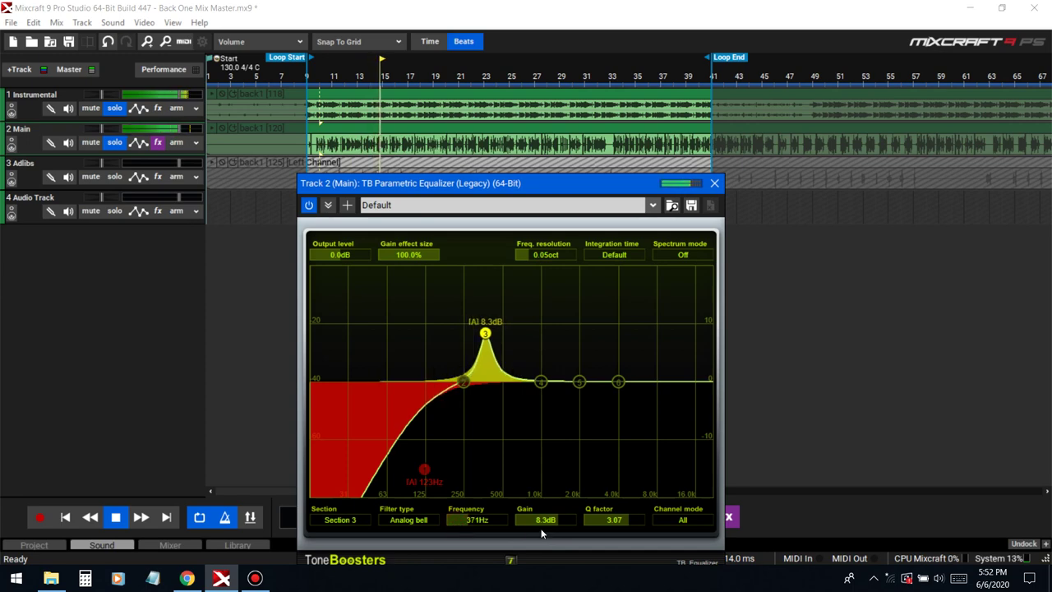
drag(541, 524, 532, 539)
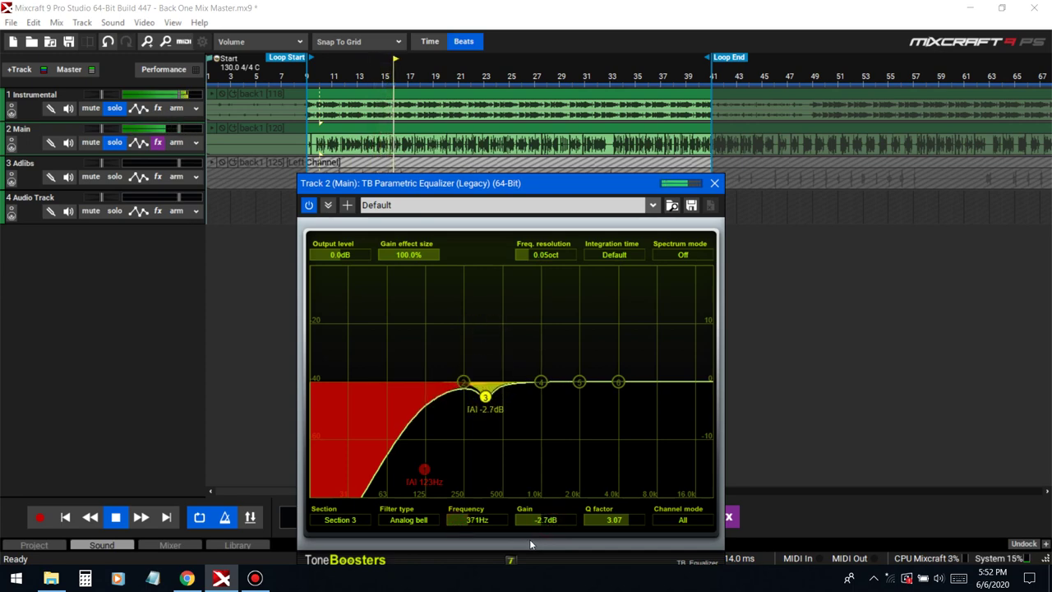
Sweep a boosted section 5 to about 1191 Hz with a Q factor of 2.48, cut its gain to -2.2 dB and stop playback.
drag(580, 385, 556, 329)
scroll(556, 330, up, 4)
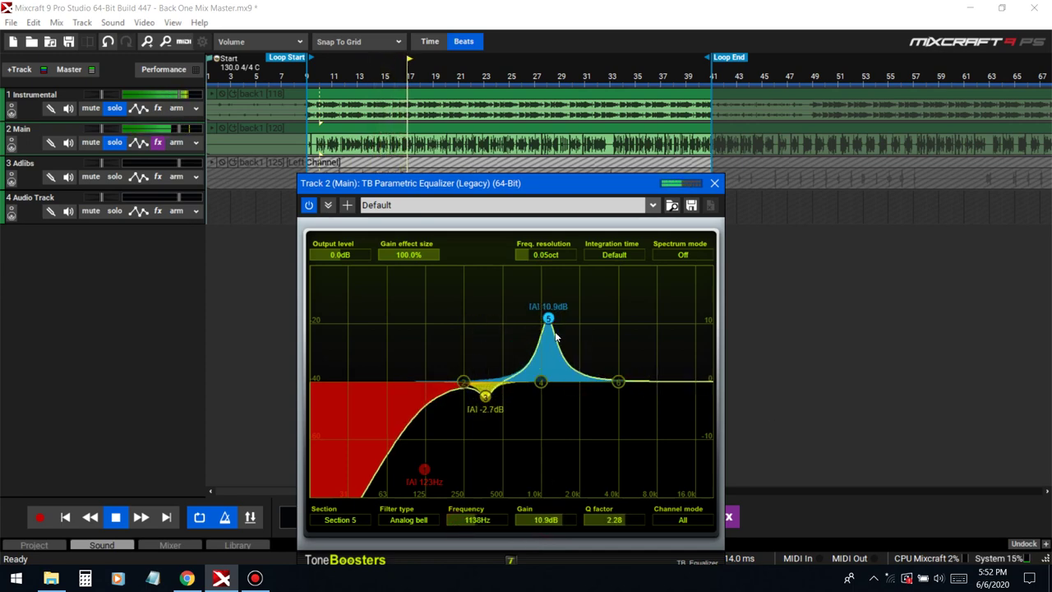
drag(544, 521, 574, 518)
drag(478, 523, 470, 524)
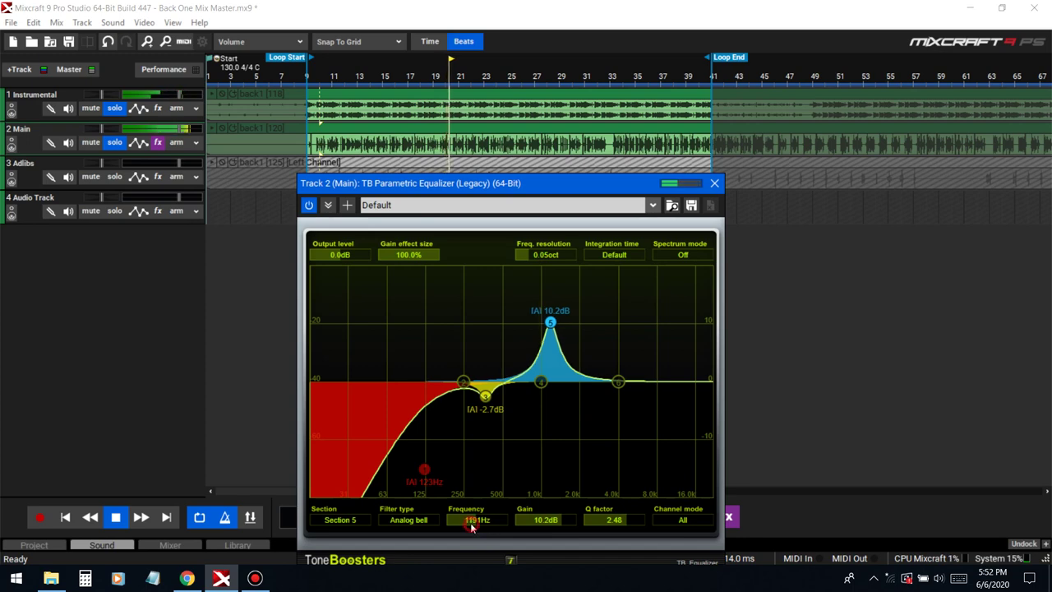
drag(552, 518, 530, 540)
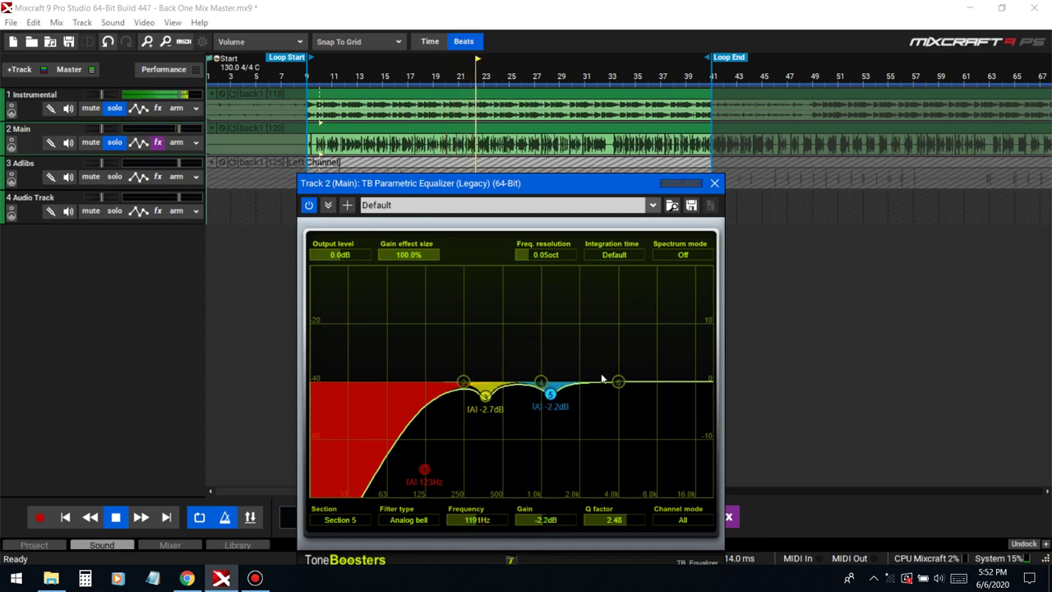
click(831, 505)
key(space)
Turn equalizer section 6 into a high cut at about 18984 Hz with a Q factor of 0.74 and play from about bar 10.
drag(621, 390, 737, 511)
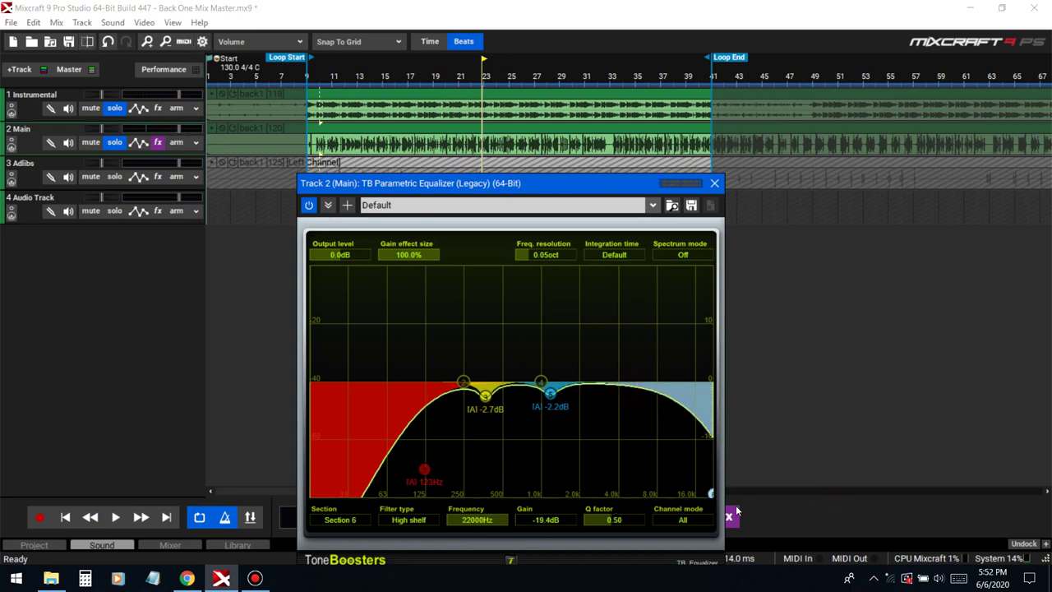
click(414, 519)
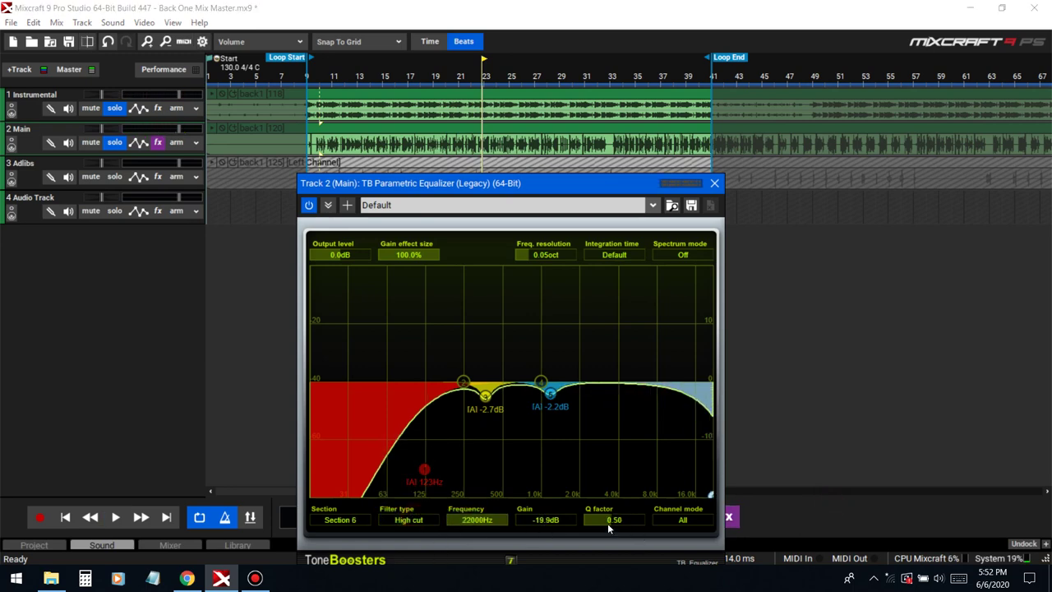
drag(607, 522, 613, 526)
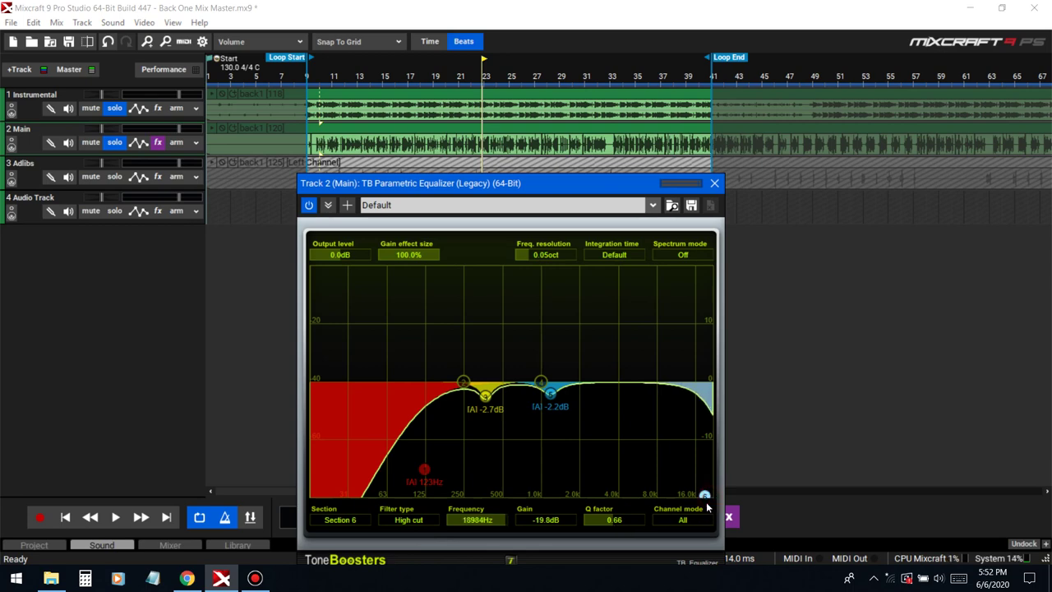
click(315, 75)
key(space)
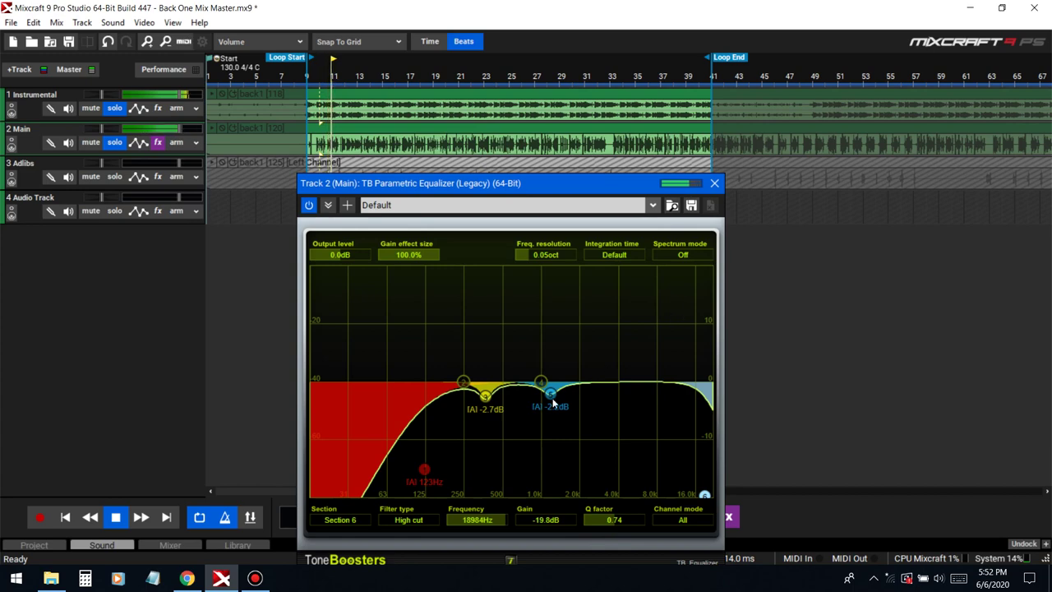
Retune equalizer section 3 to about 297 Hz at -4.1 dB, fine-tune its Q factor and close the equalizer.
click(488, 402)
mouse_move(541, 521)
mouse_down()
mouse_move(569, 522)
mouse_move(498, 520)
mouse_move(537, 533)
mouse_move(528, 537)
mouse_up()
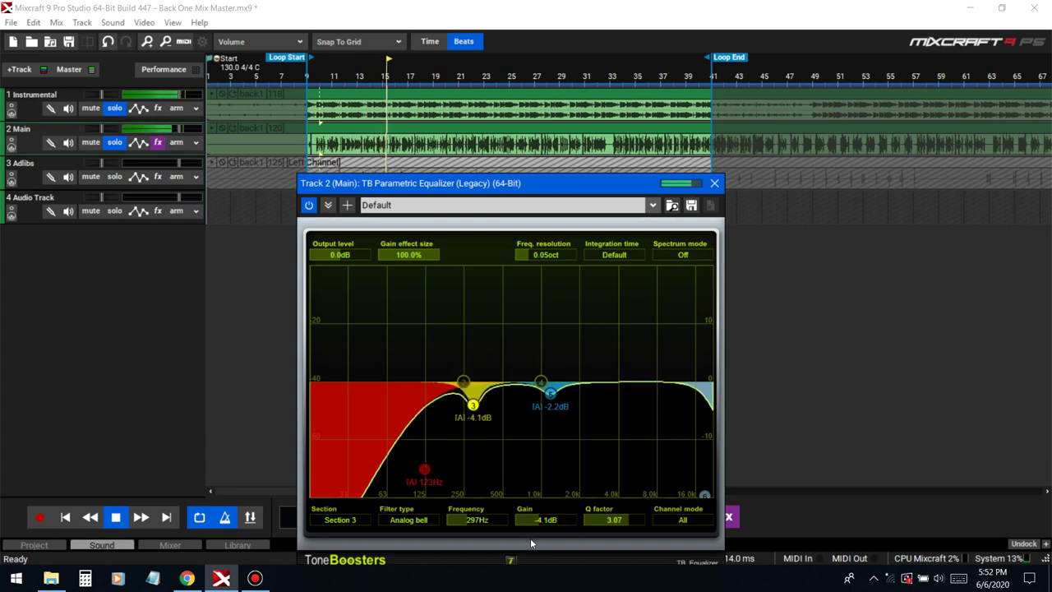
drag(591, 521, 594, 522)
click(714, 182)
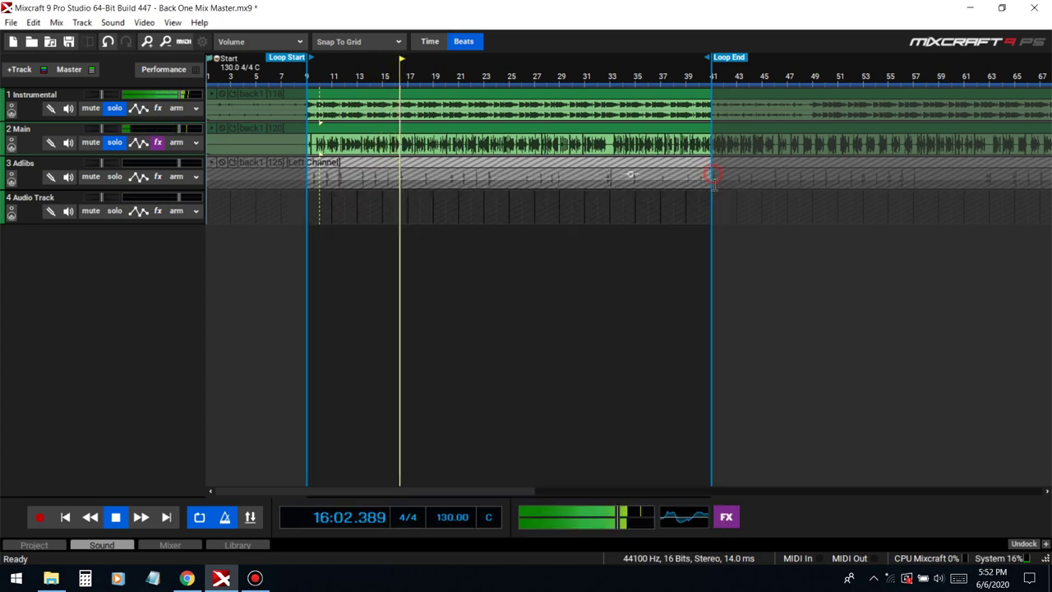
On the Main track's first parametric equalizer, boost section 6 by 3.1 dB at about 4564 Hz and section 5 by 1.2 dB at 3483 Hz, Q 1.58.
click(157, 142)
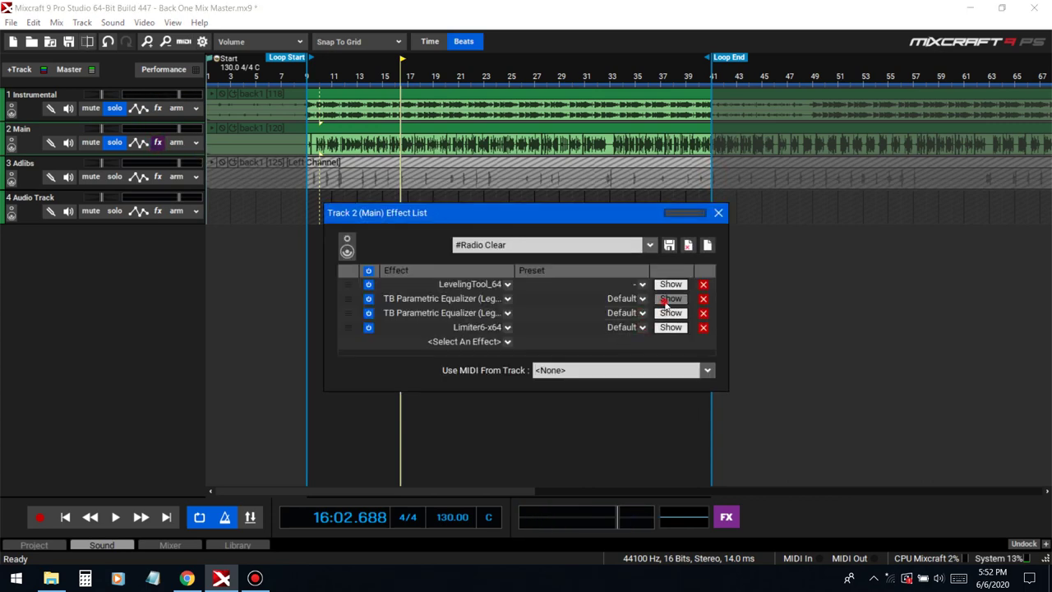
click(669, 299)
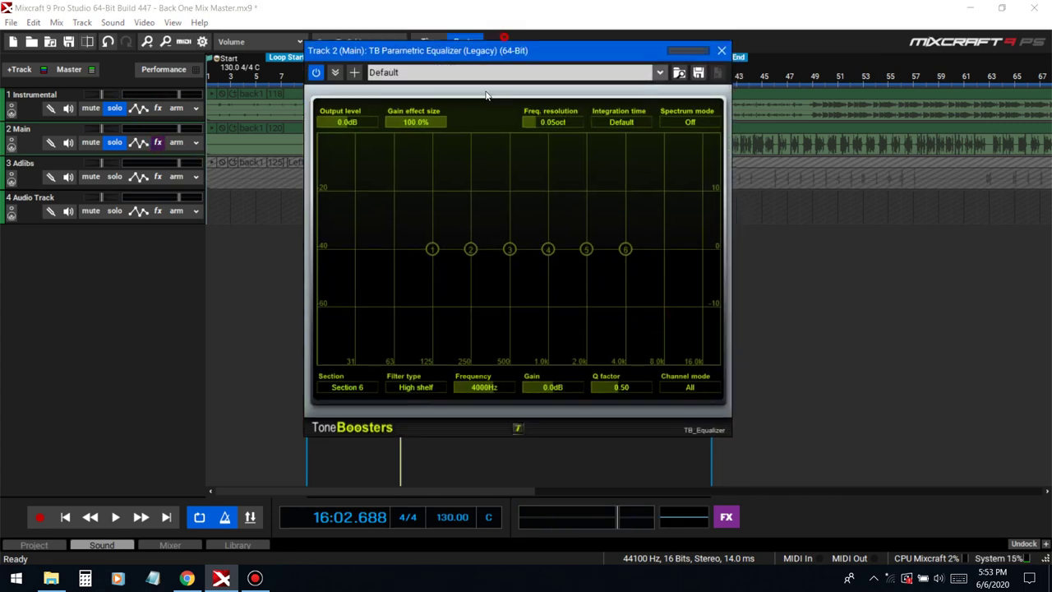
key(space)
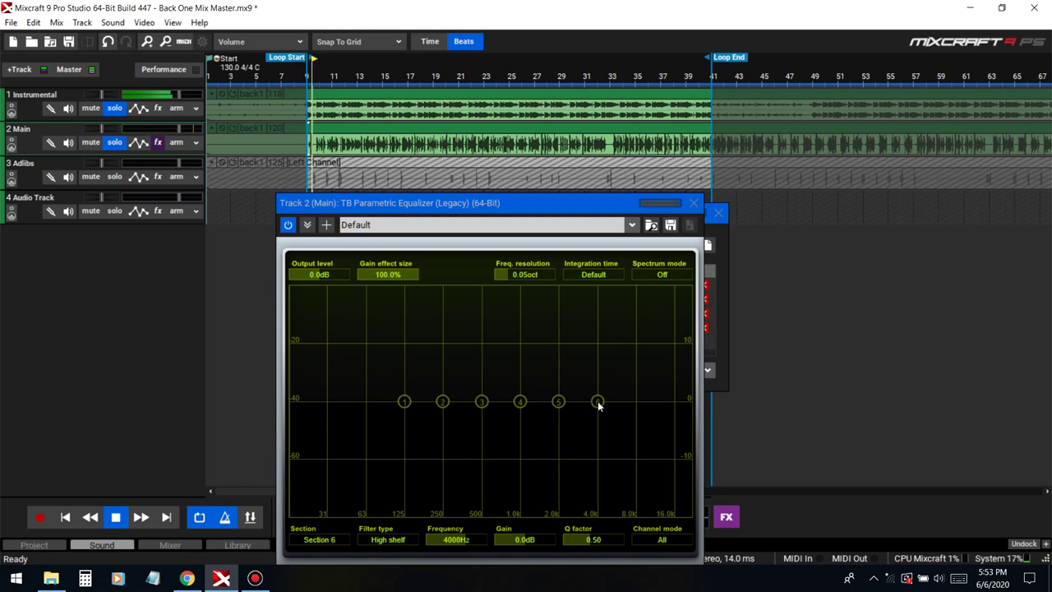
drag(598, 401, 589, 353)
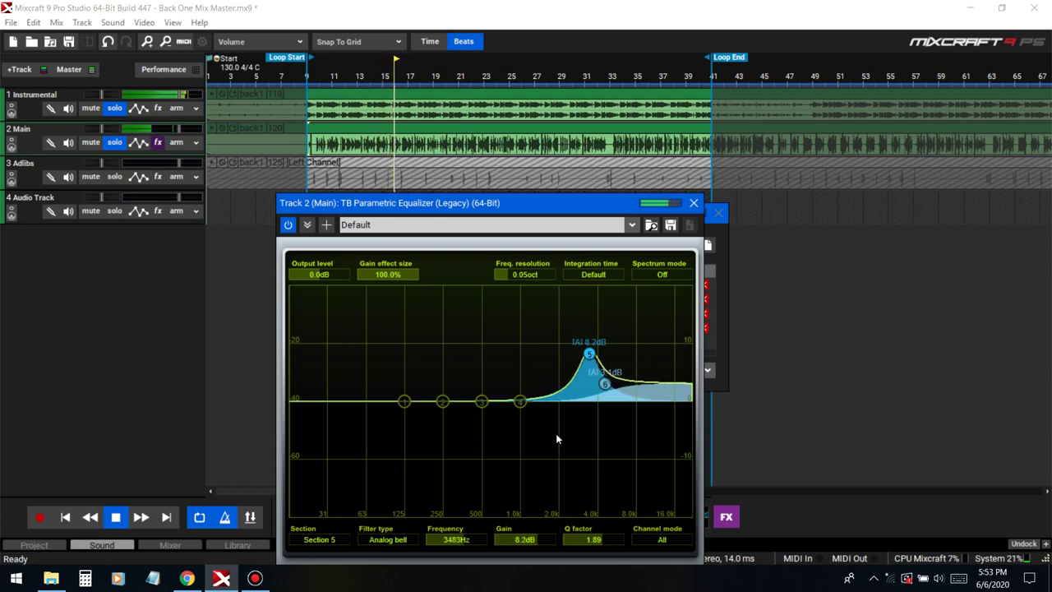
scroll(518, 542, down, 10)
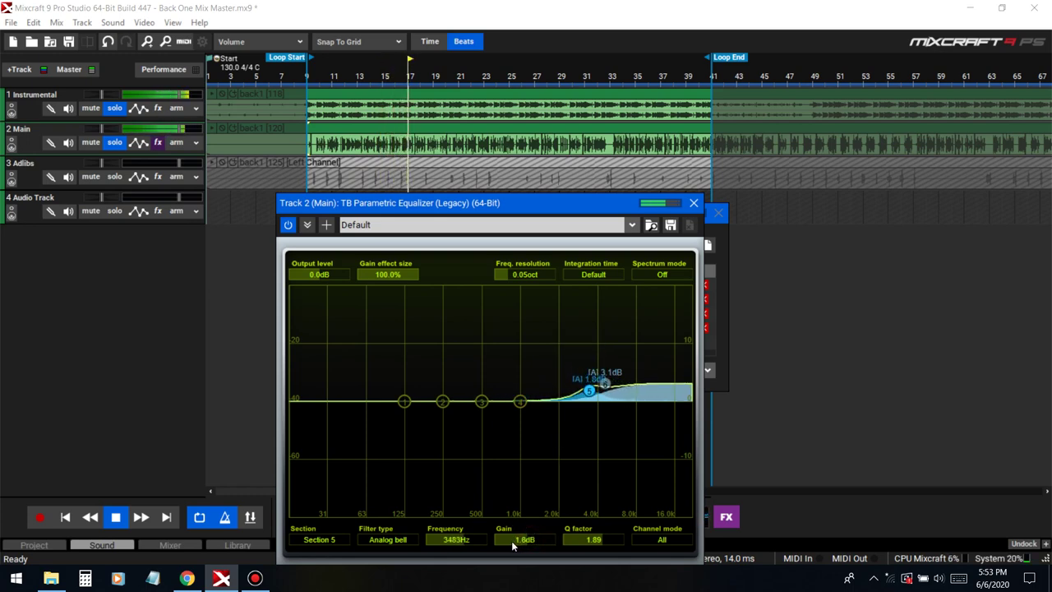
scroll(511, 541, down, 1)
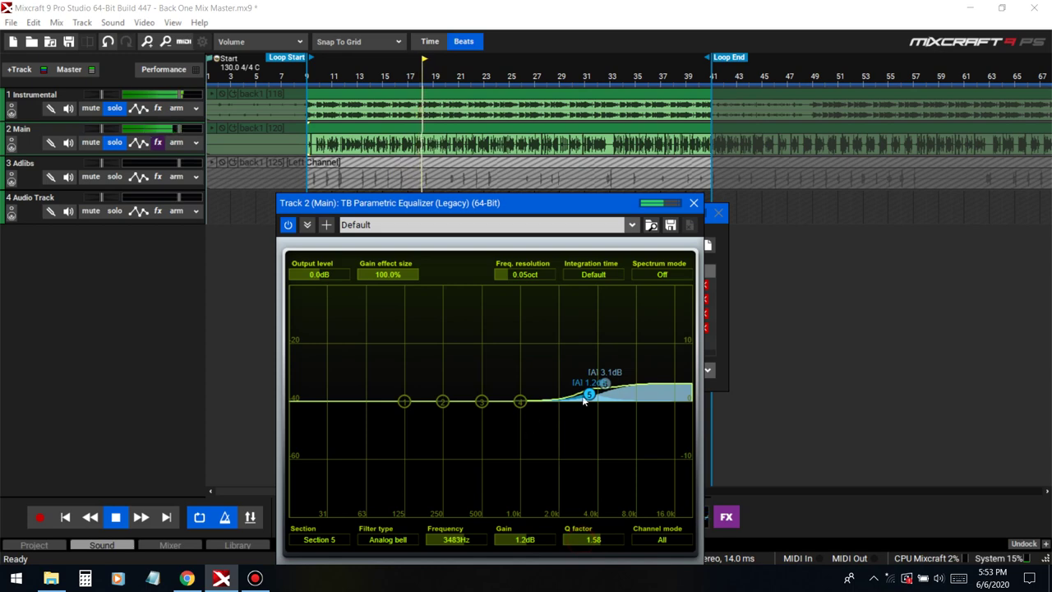
click(606, 384)
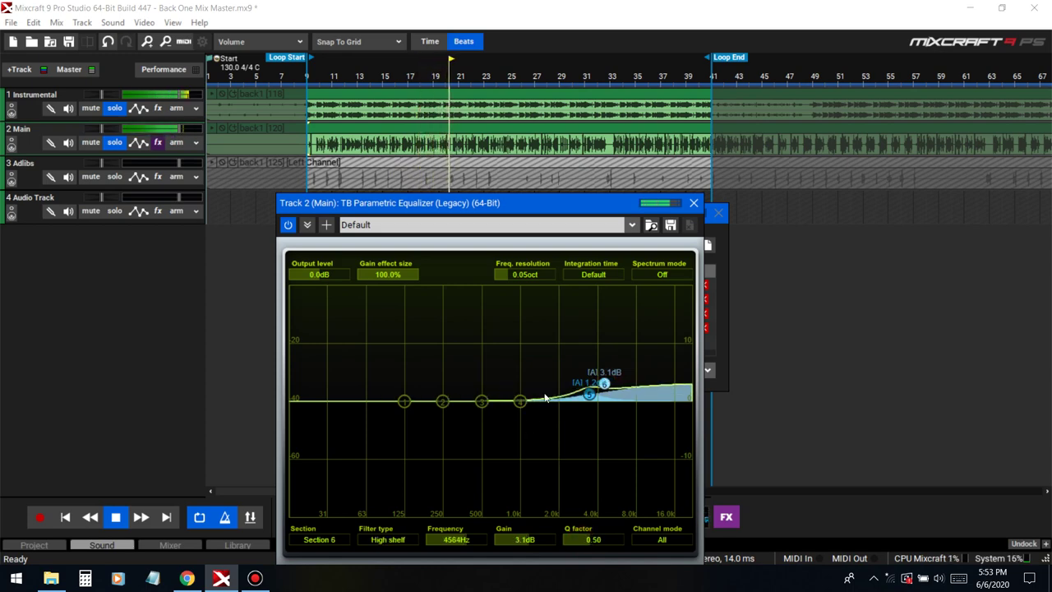
Turn equalizer section 1 into a low cut at about 85 Hz, replaying the loop from about bar 9 to judge it.
drag(403, 401, 341, 515)
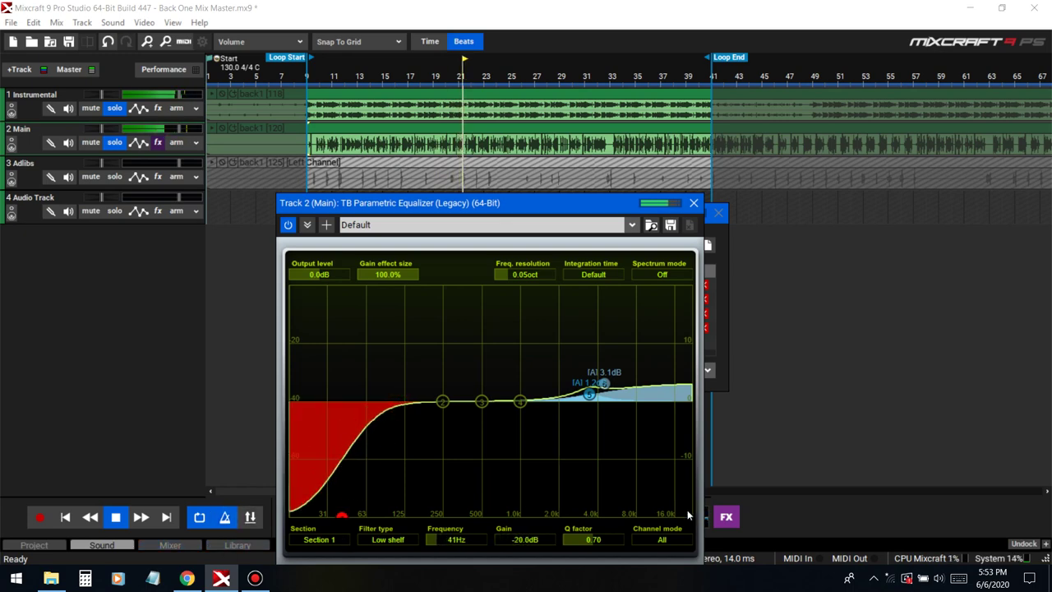
key(space)
click(402, 461)
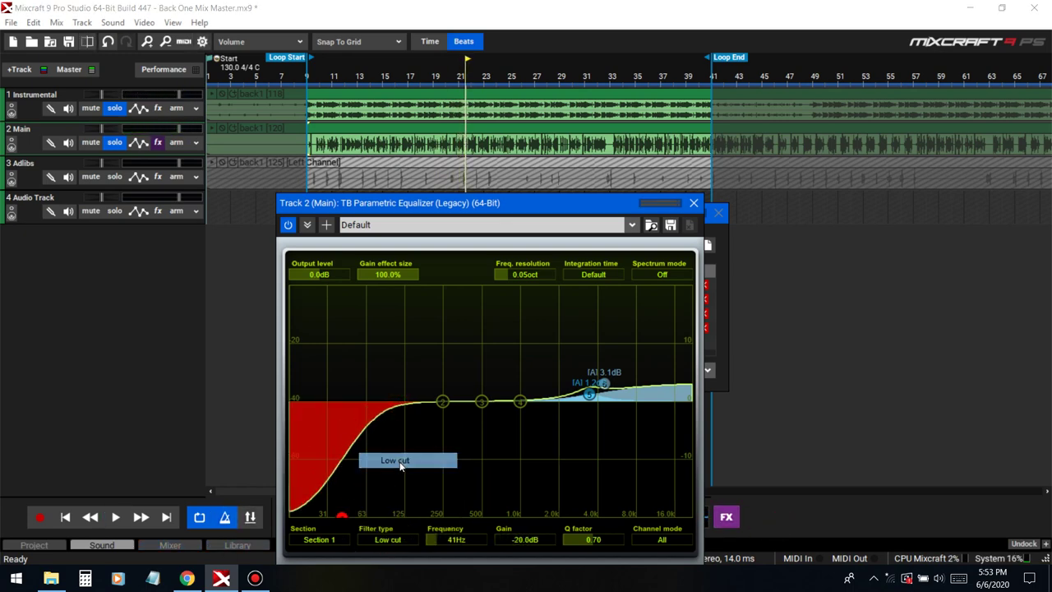
drag(453, 541, 459, 543)
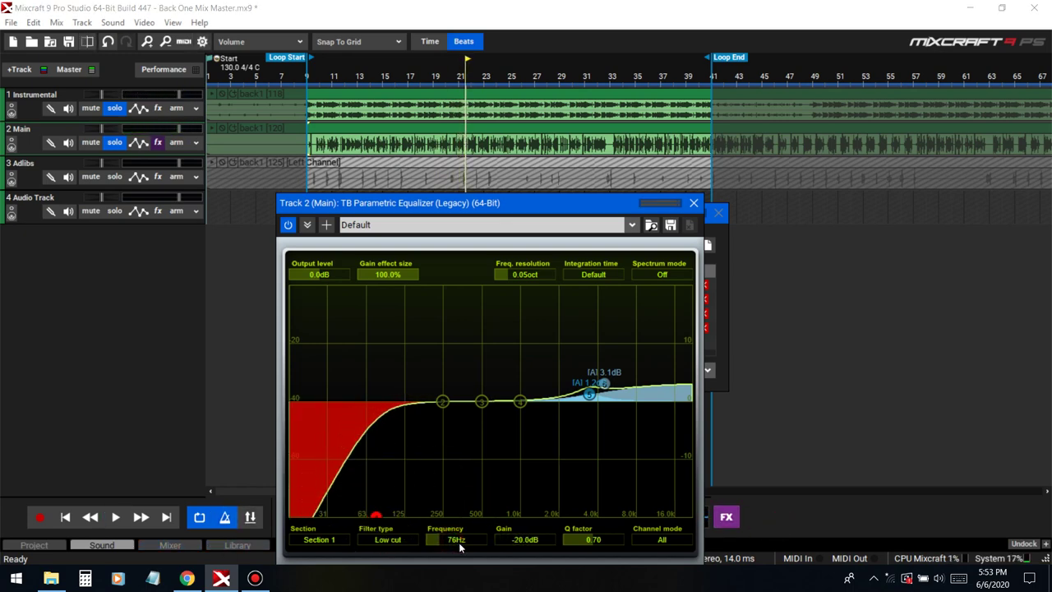
click(310, 78)
key(space)
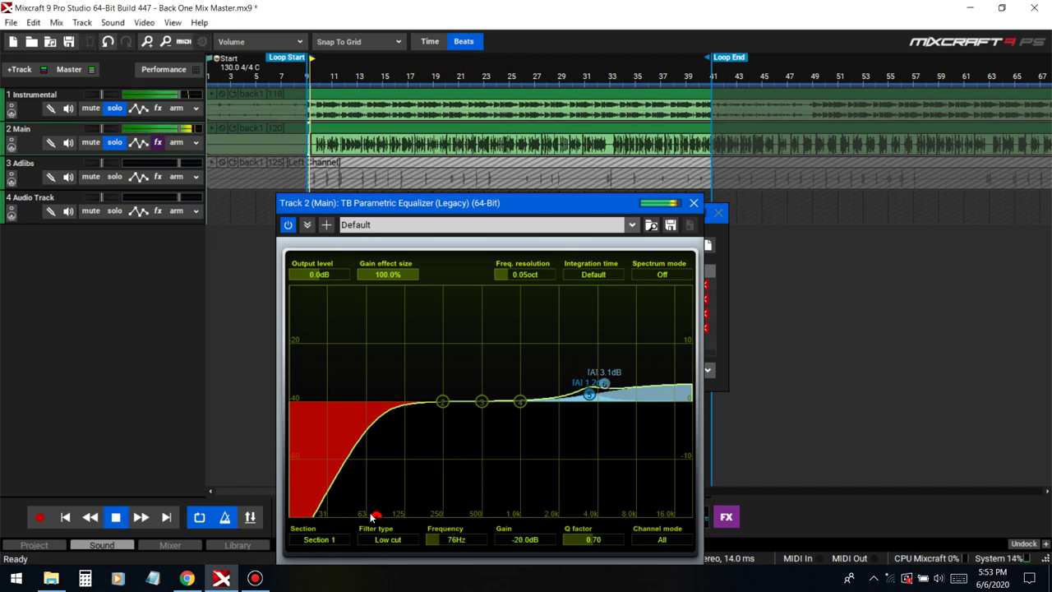
drag(371, 516, 383, 522)
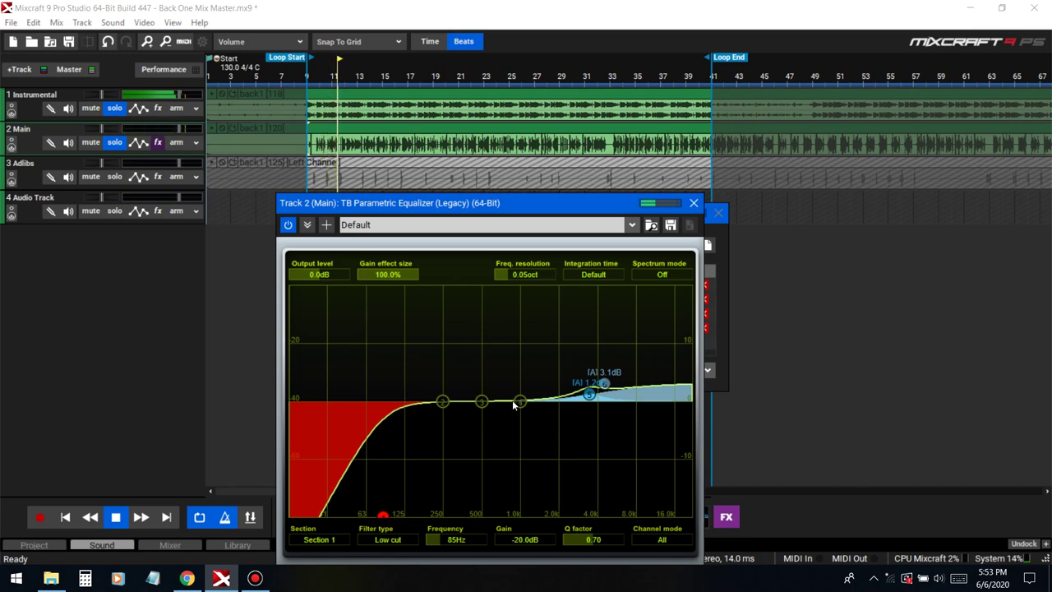
Boost equalizer section 4 by 1.0 dB at about 760 Hz and cut section 3 by 2.1 dB at 309 Hz with a Q factor of 2.08.
drag(515, 404, 506, 372)
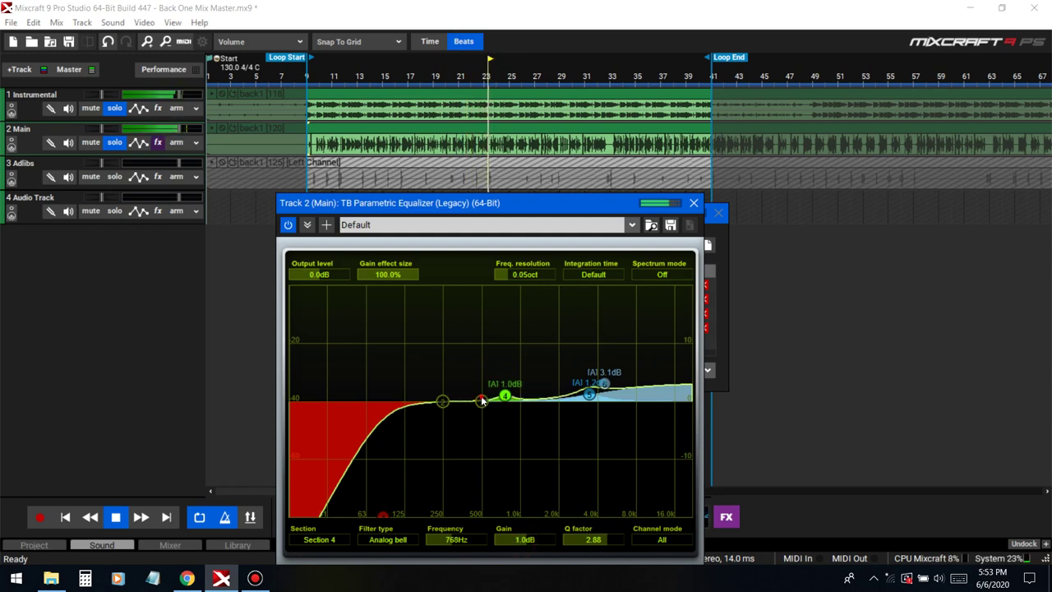
drag(480, 401, 455, 416)
scroll(471, 362, up, 5)
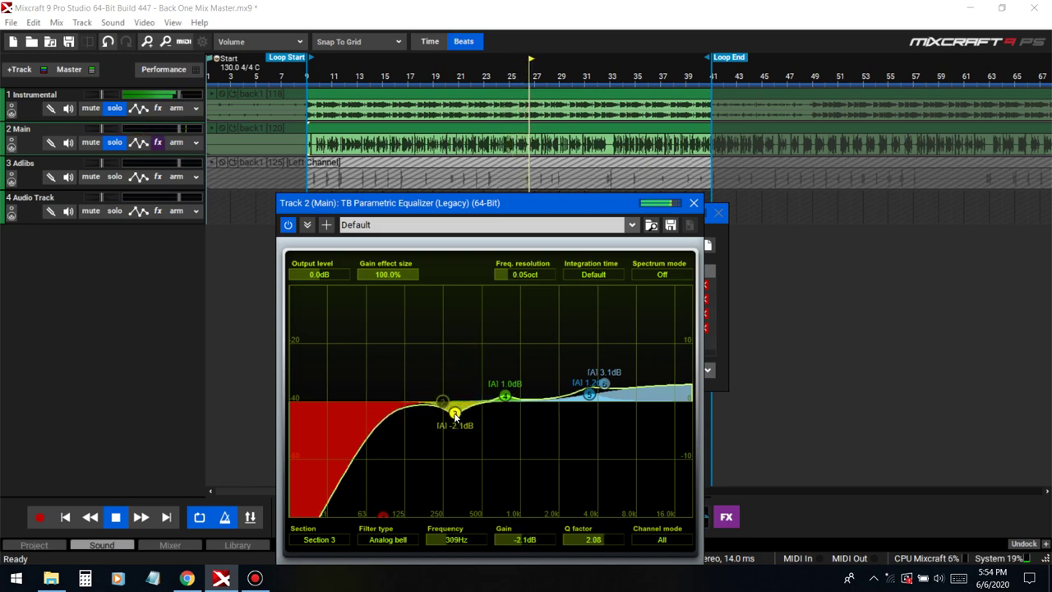
Stop playback, close the parametric equalizer and save the project.
click(900, 525)
key(space)
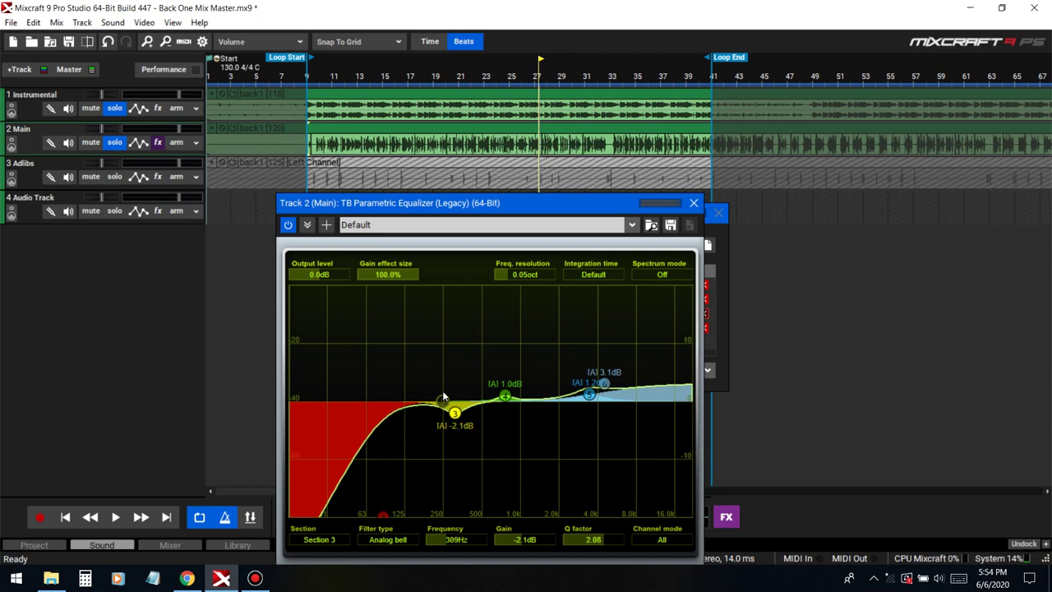
click(693, 202)
click(68, 42)
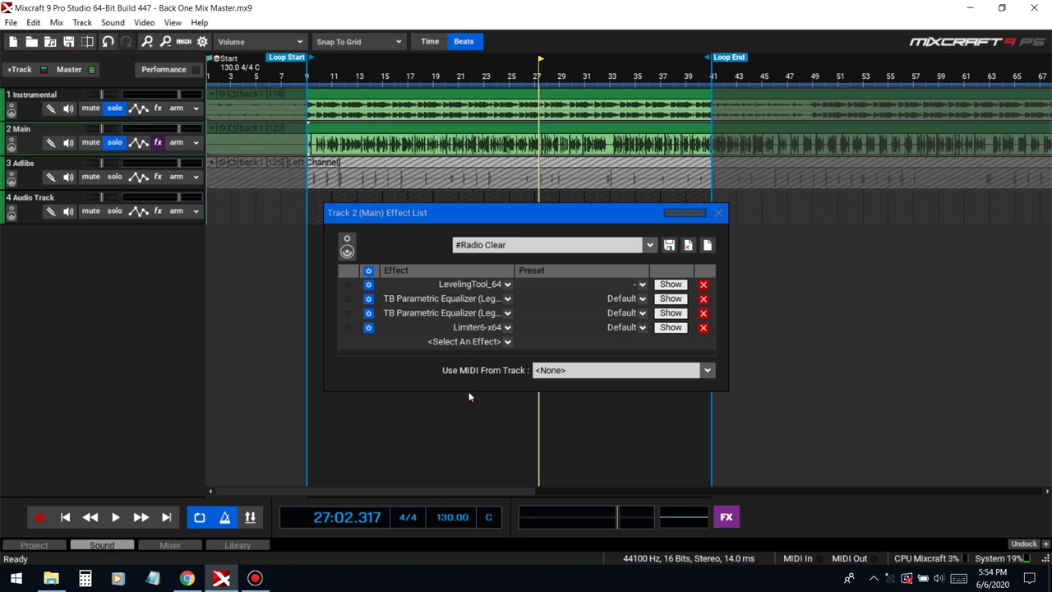
Add the FabFilter Pro-DS x64 de-esser to the Main track and place it above Limiter6-x64 in the effect order.
click(461, 348)
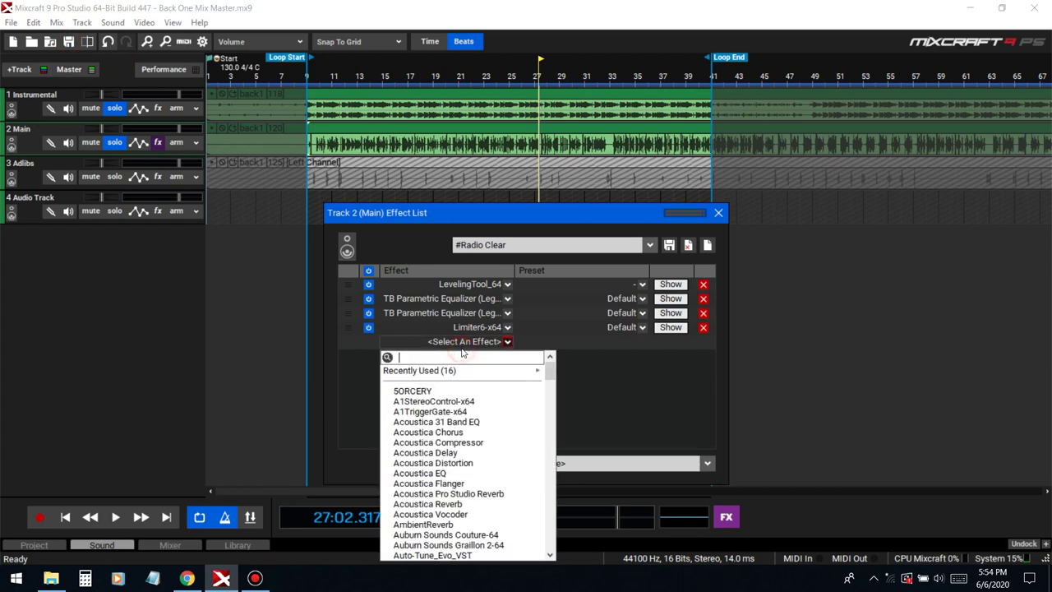
text(ds)
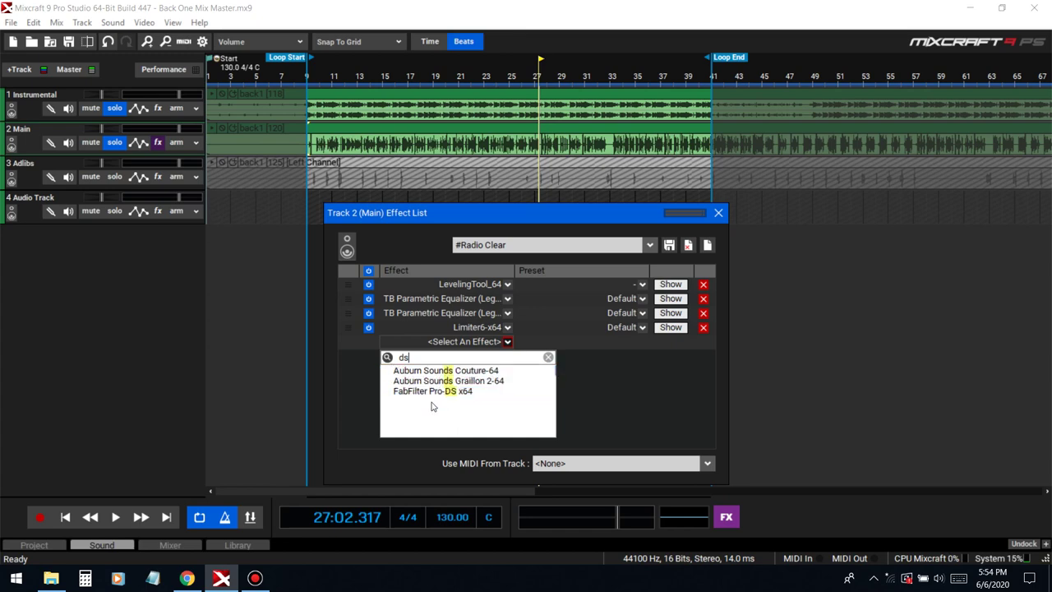
click(433, 392)
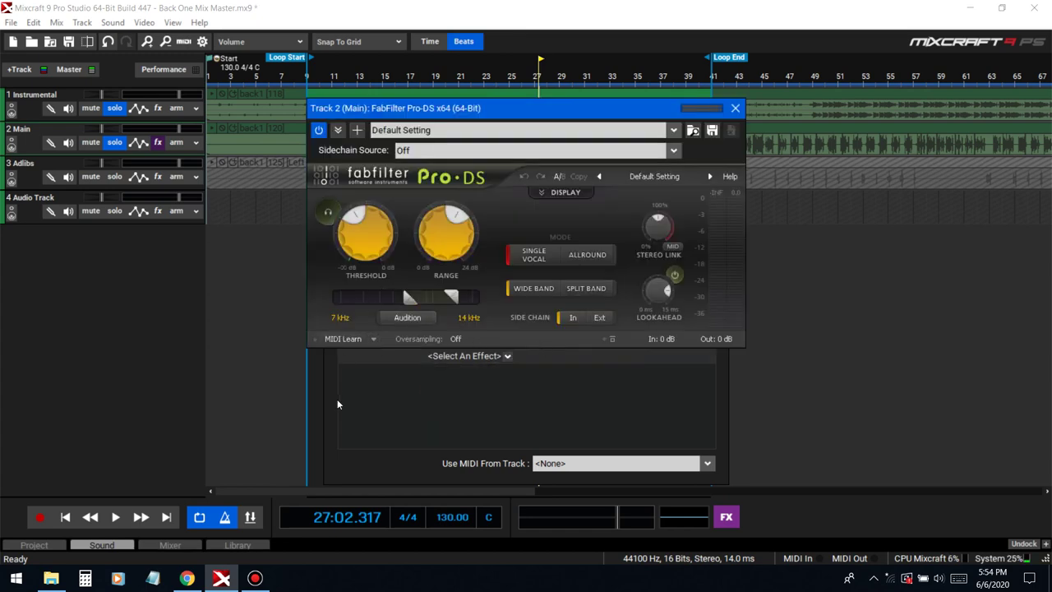
click(403, 403)
drag(348, 331, 347, 342)
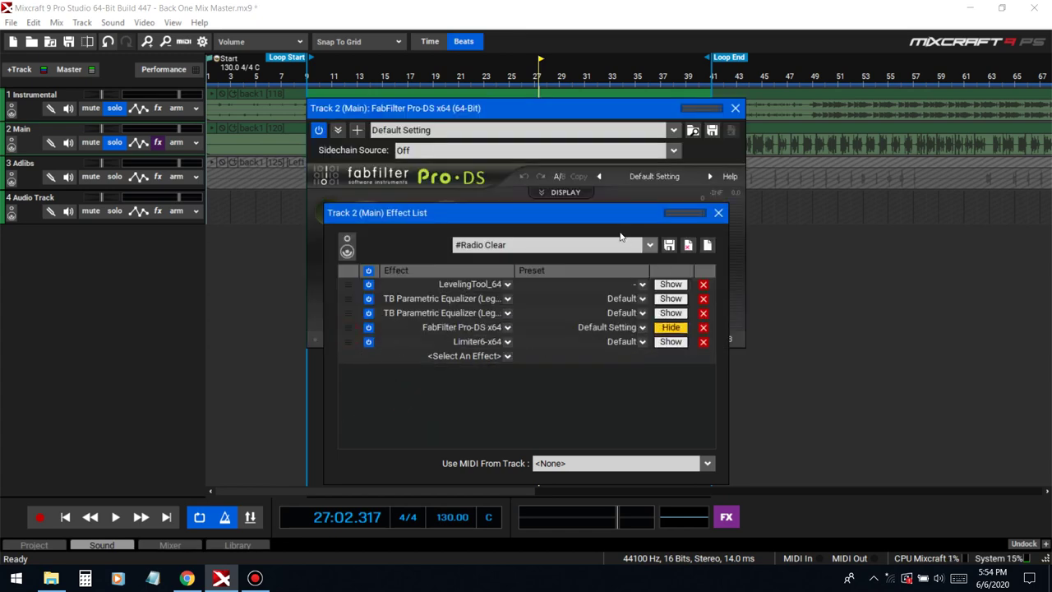
Arrange the effect list and Pro-DS windows side by side and raise the de-esser's Stereo Link to its Mid maximum.
drag(620, 215, 367, 182)
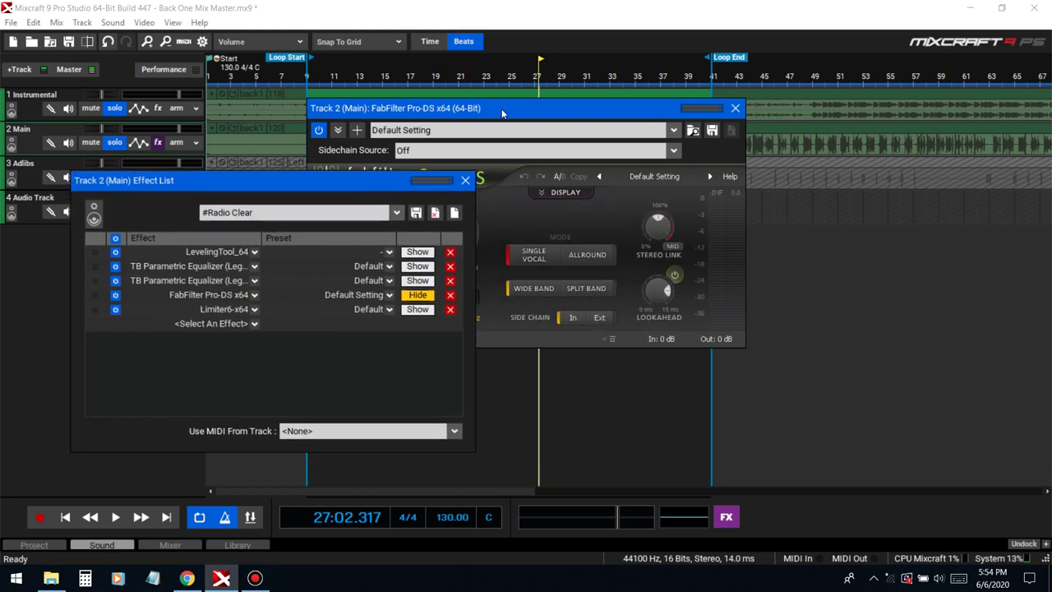
drag(465, 115, 689, 159)
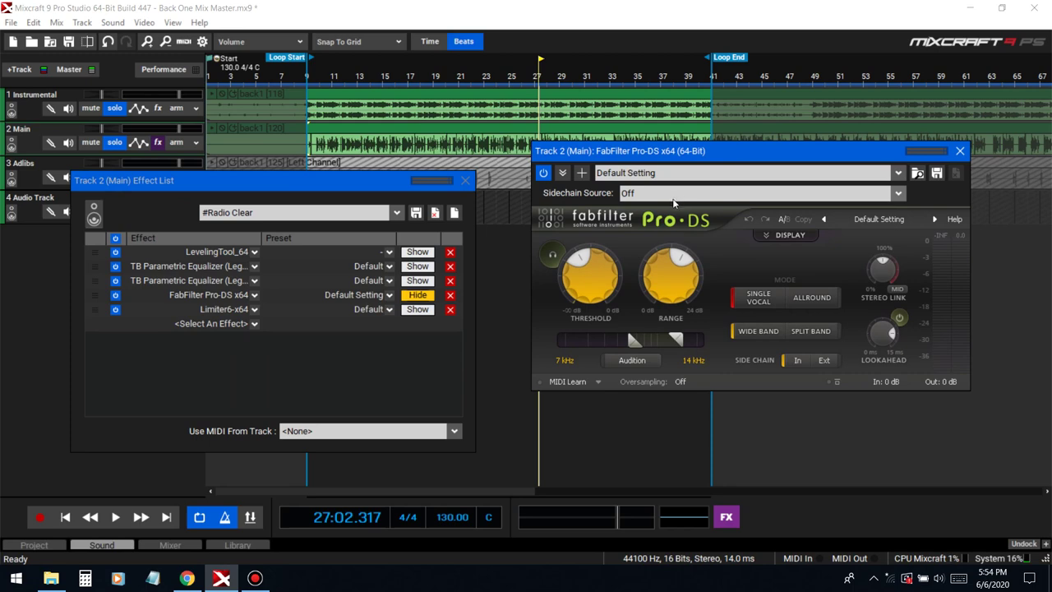
drag(884, 273, 888, 221)
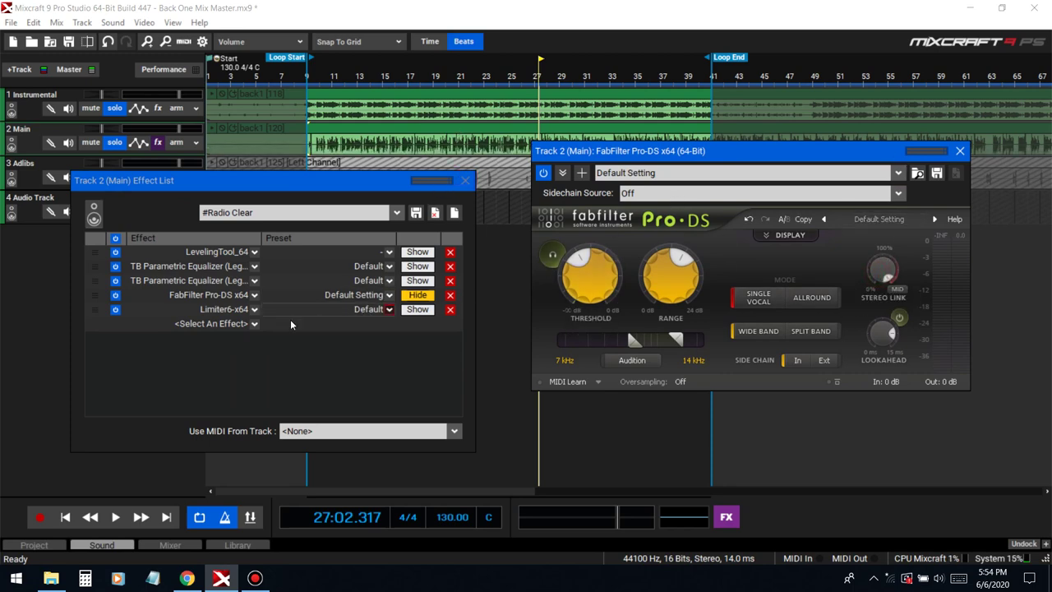
Try DD DeEsser as an alternative de-esser at the end of the Main effect chain, and remove it again.
click(236, 326)
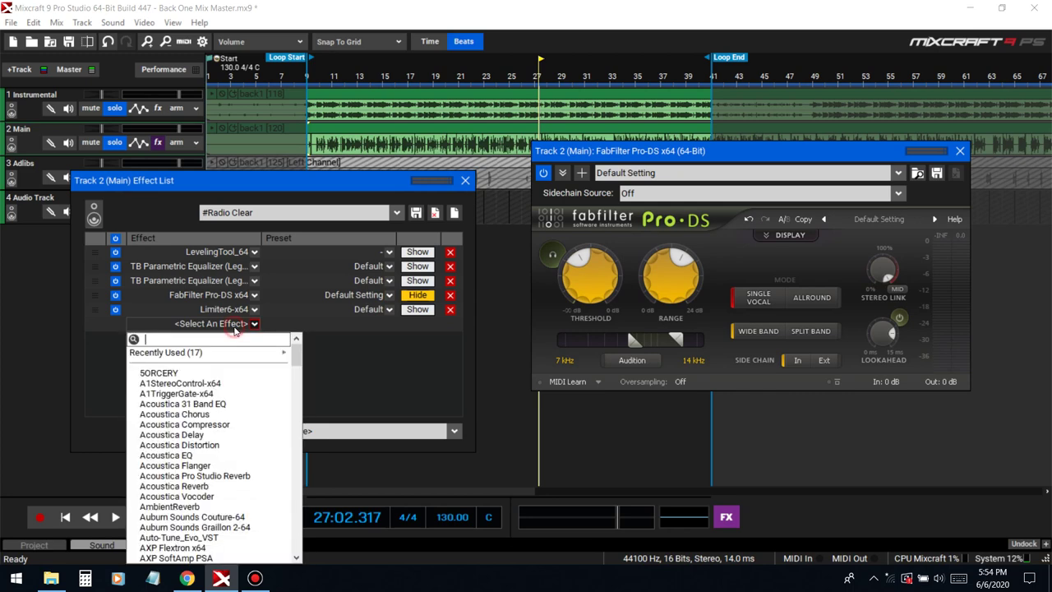
text(dd)
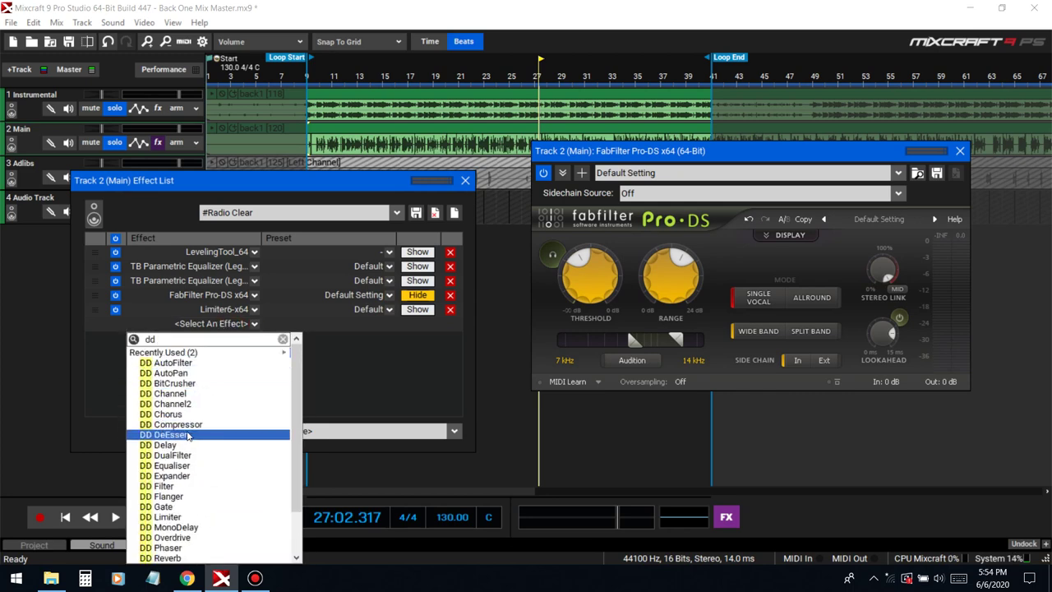
click(183, 429)
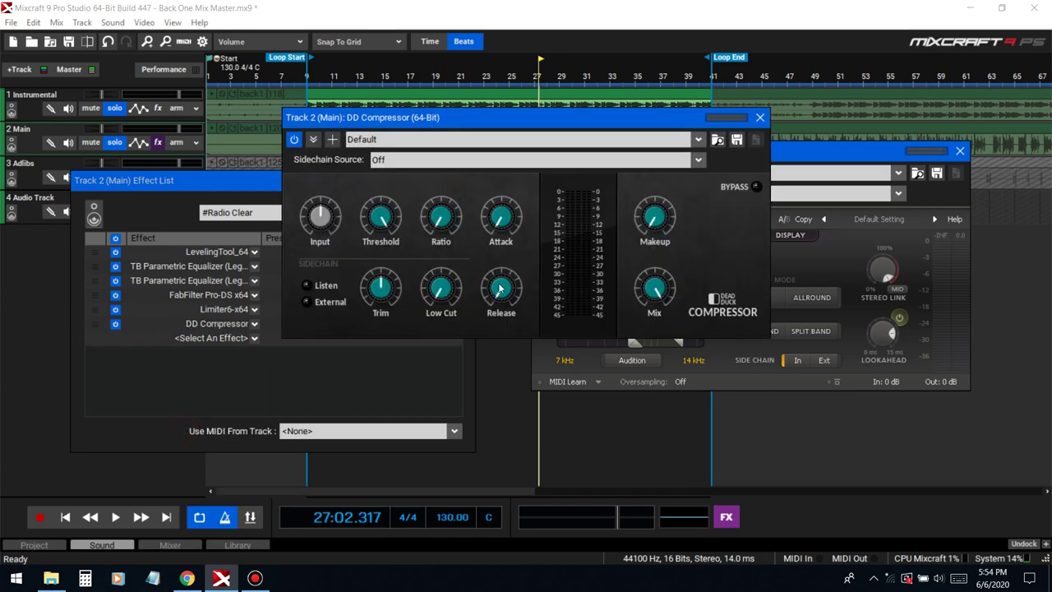
click(758, 117)
click(238, 327)
scroll(185, 428, down, 1)
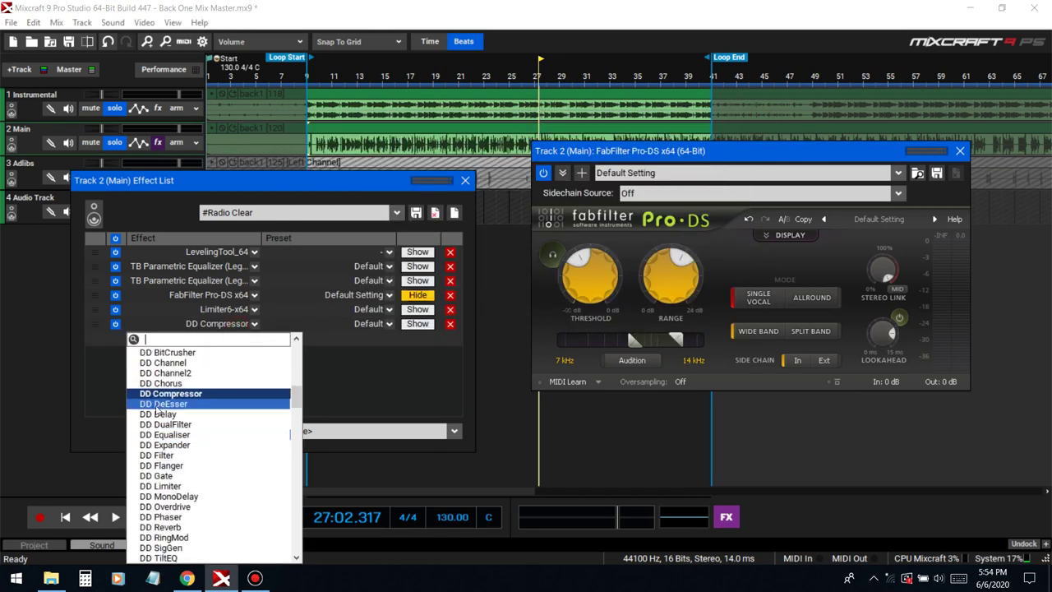
click(185, 395)
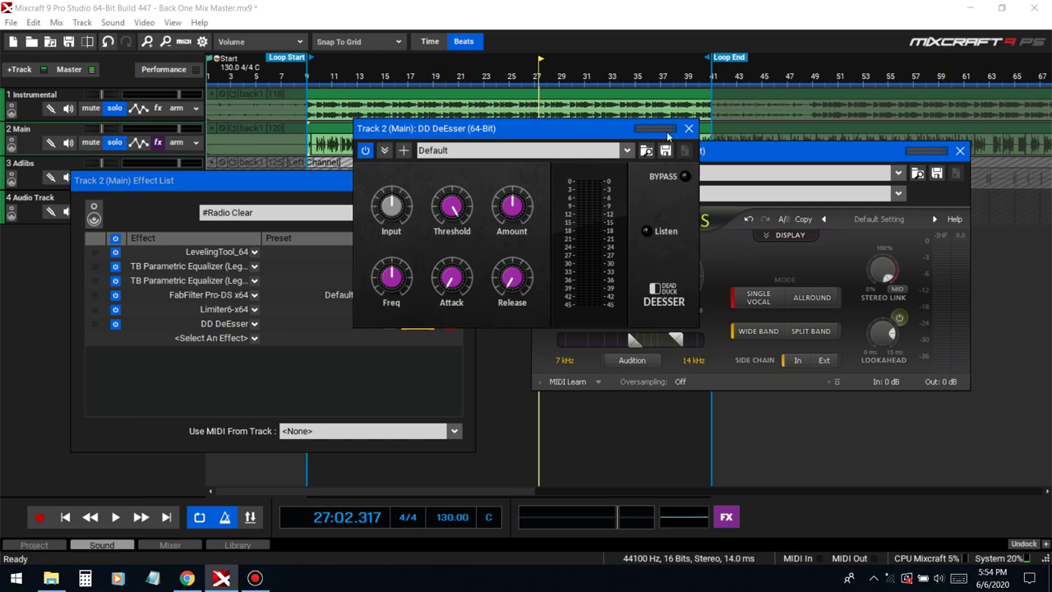
click(688, 127)
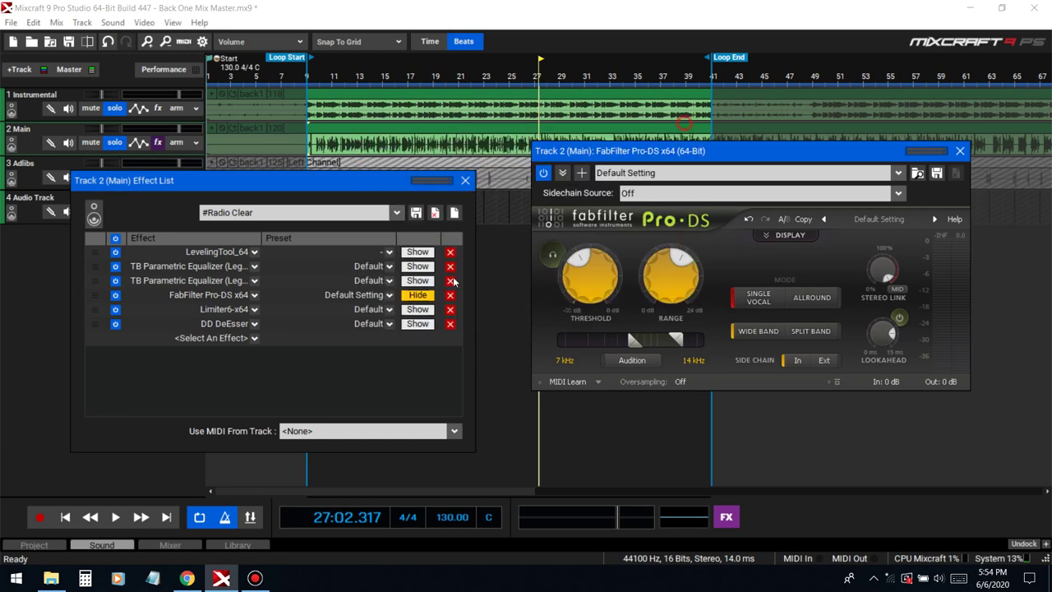
click(450, 323)
Play from about bar 9, raise Pro-DS's upper frequency to 15.36 kHz and set its Range to 7.30 dB while auditioning the Main vocal without the Instrumental.
click(321, 79)
key(space)
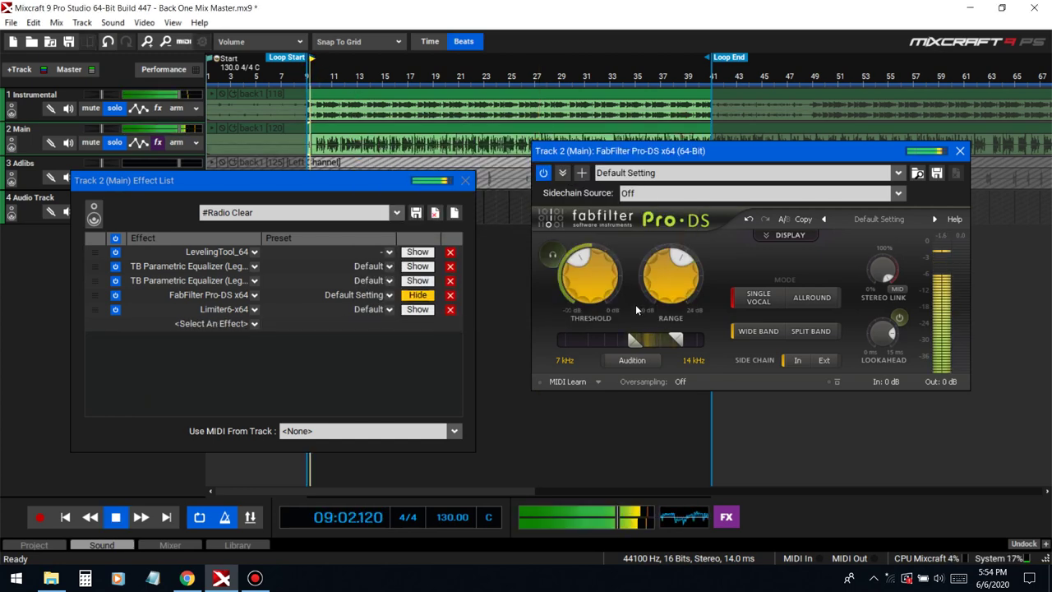
drag(660, 338, 666, 337)
click(630, 360)
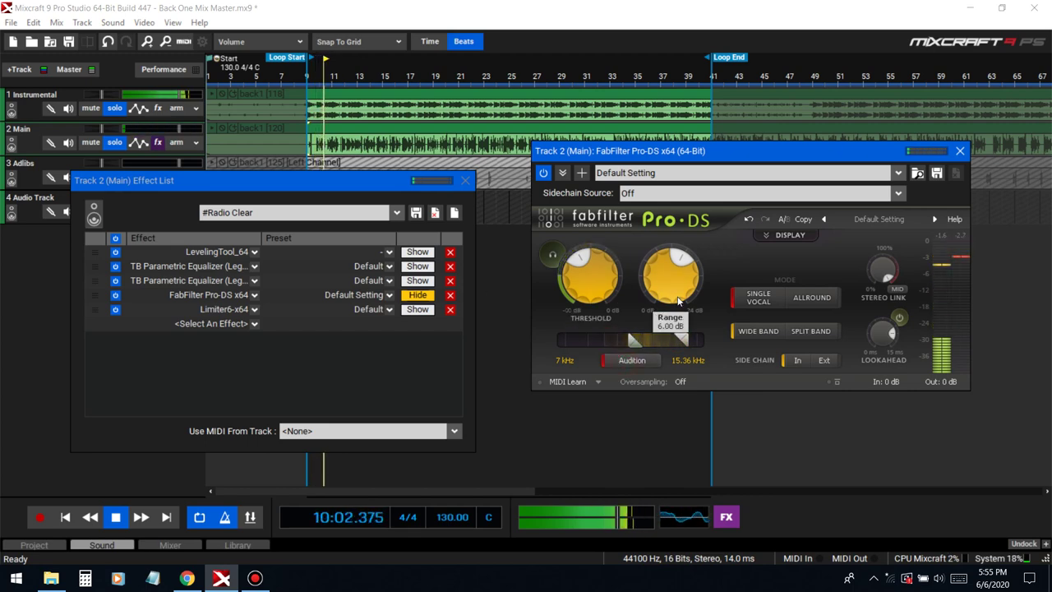
click(119, 111)
mouse_move(646, 277)
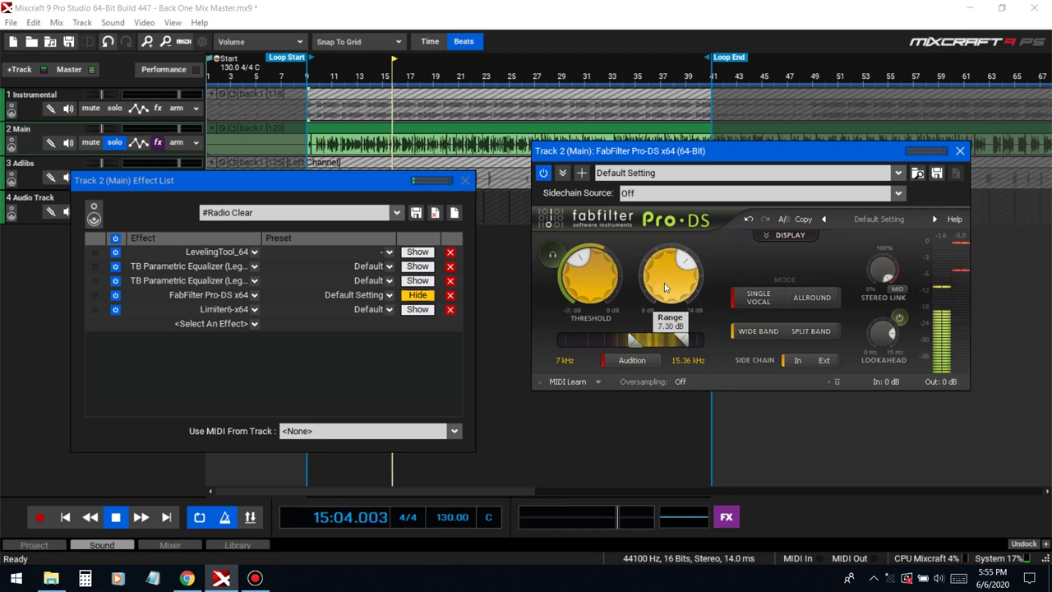
End the Pro-DS audition, stop playback and solo the Instrumental track again.
click(629, 361)
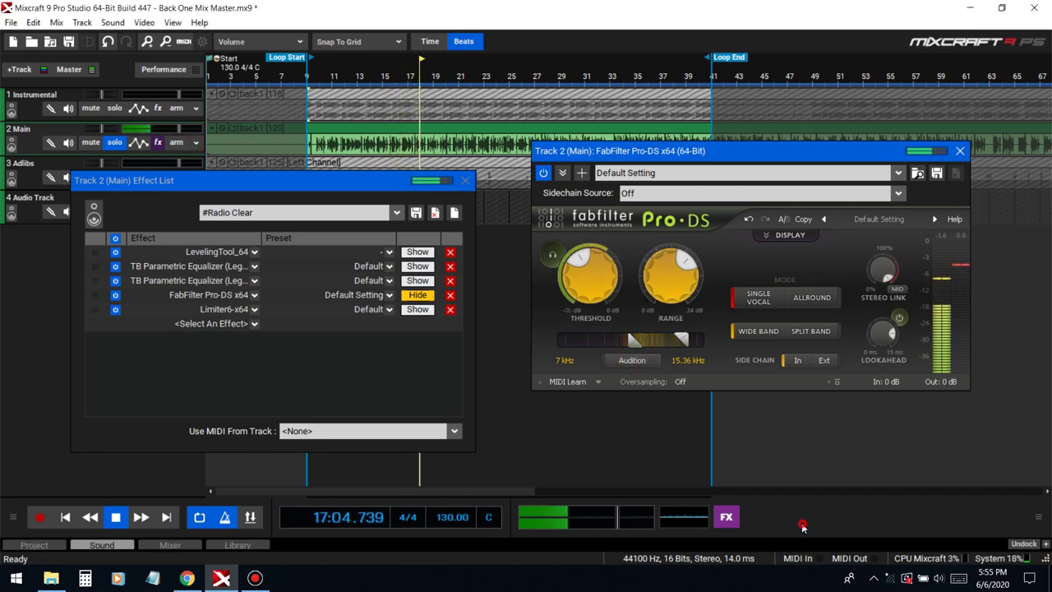
key(space)
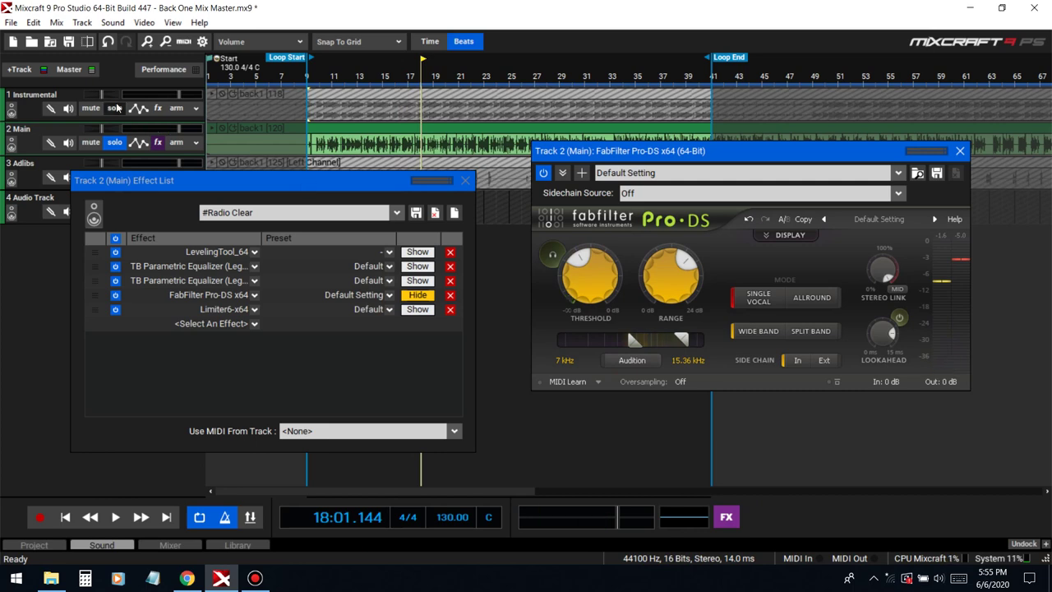
click(117, 110)
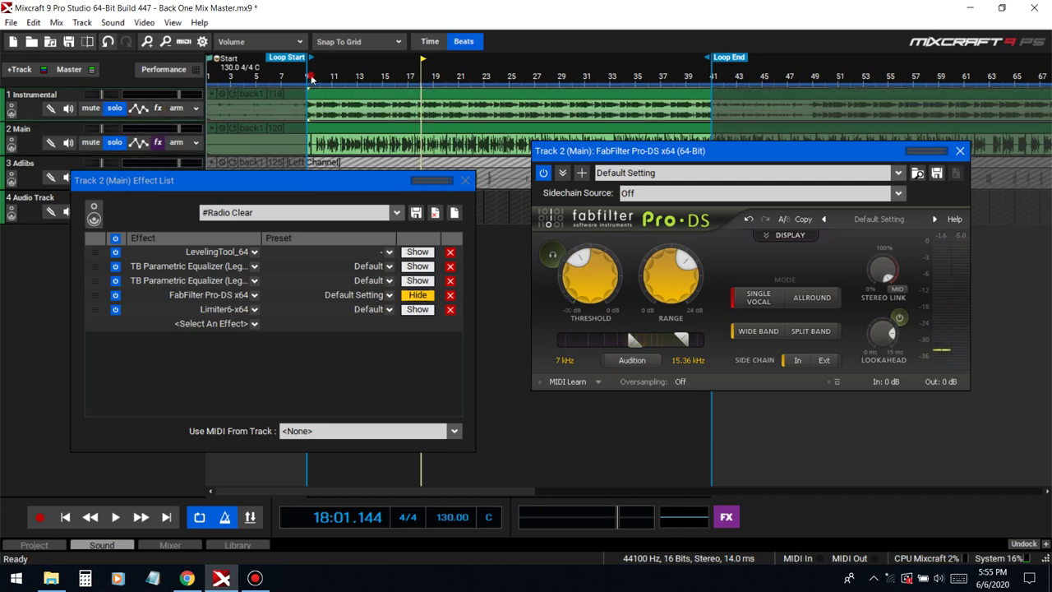
Play the soloed tracks from about bar 9 with the Pro-DS window closed, and stop playback.
key(space)
click(958, 151)
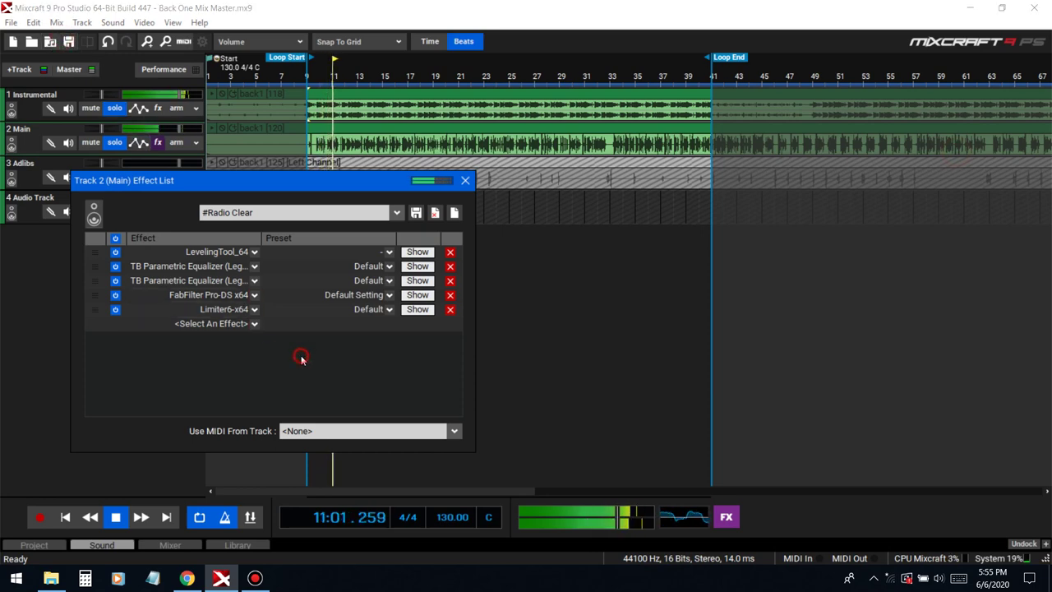
key(space)
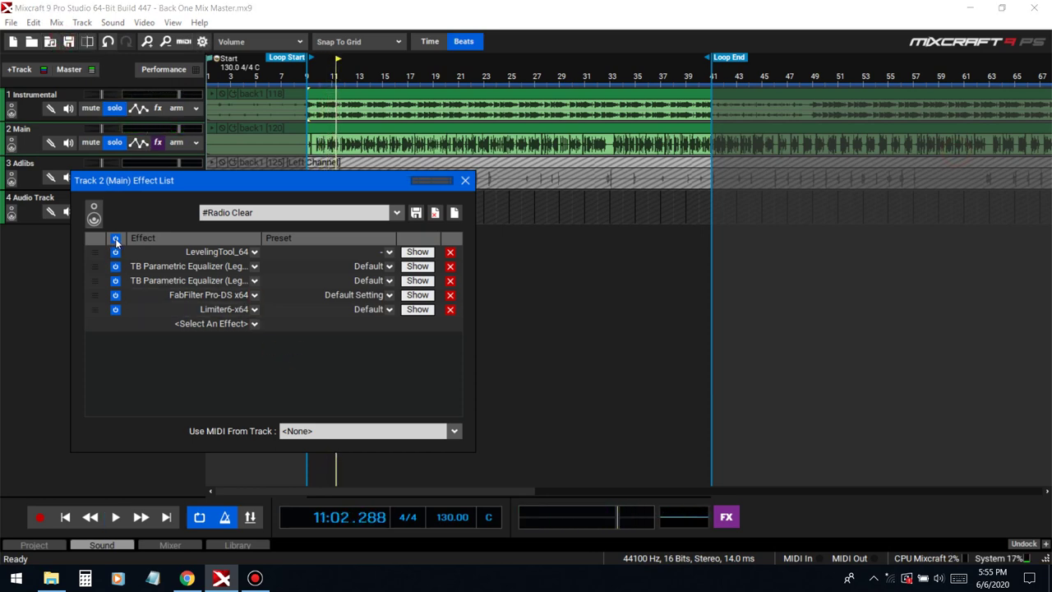
Compare the Main vocal during playback with its entire effect chain bypassed and re-enabled.
click(115, 239)
key(space)
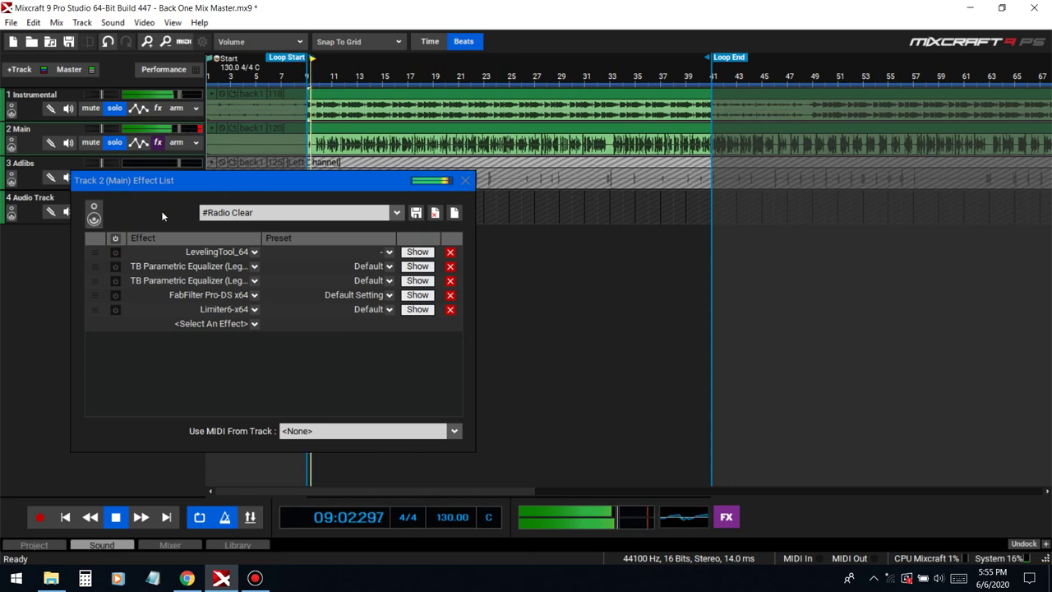
click(116, 240)
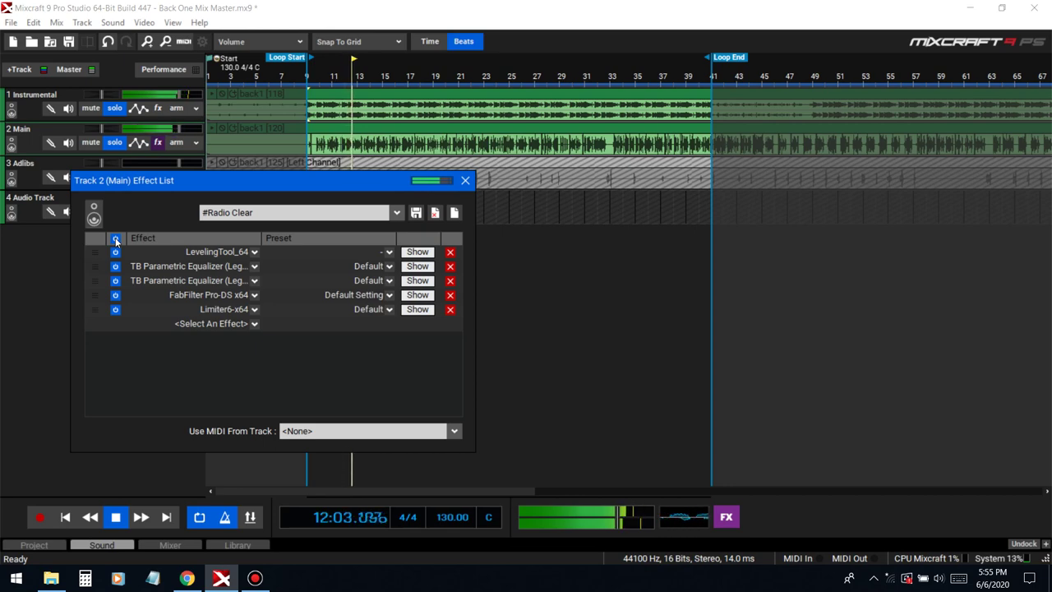
click(847, 506)
key(space)
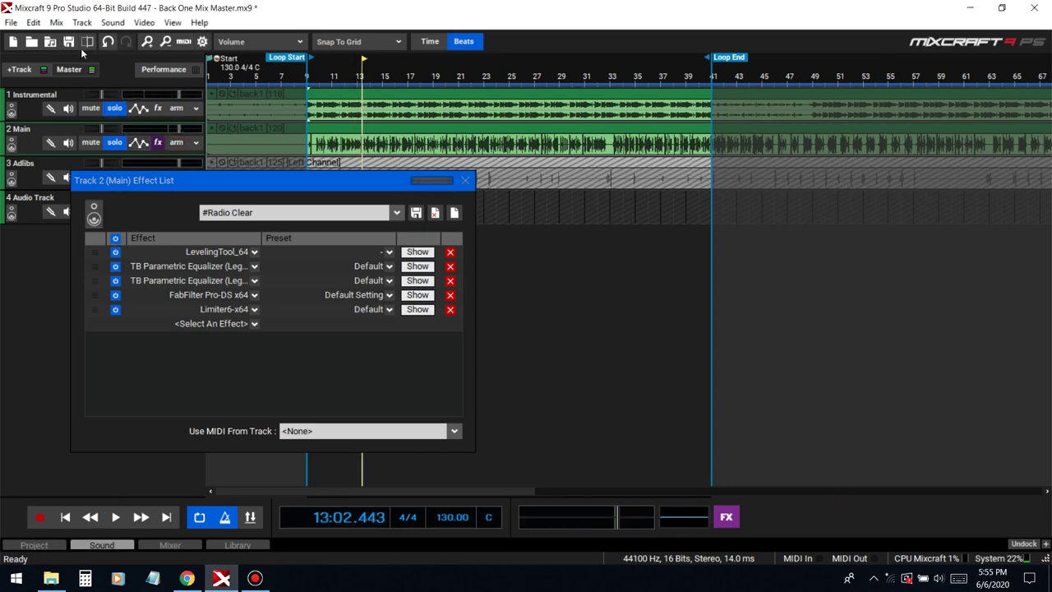
Listen to the processed Main vocal without the Instrumental, stop playback and solo the Instrumental again.
click(231, 326)
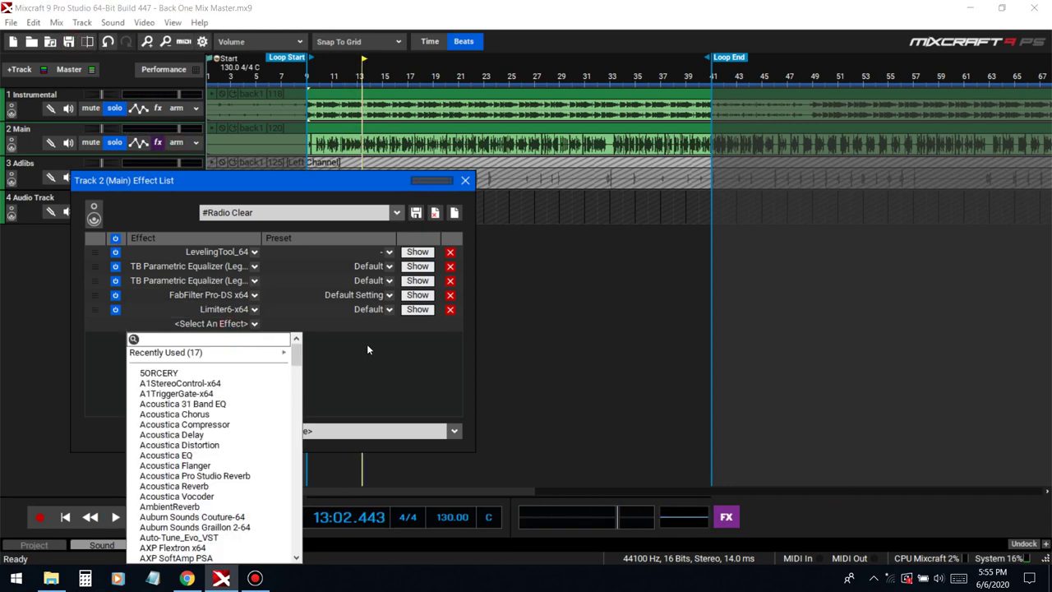
click(367, 343)
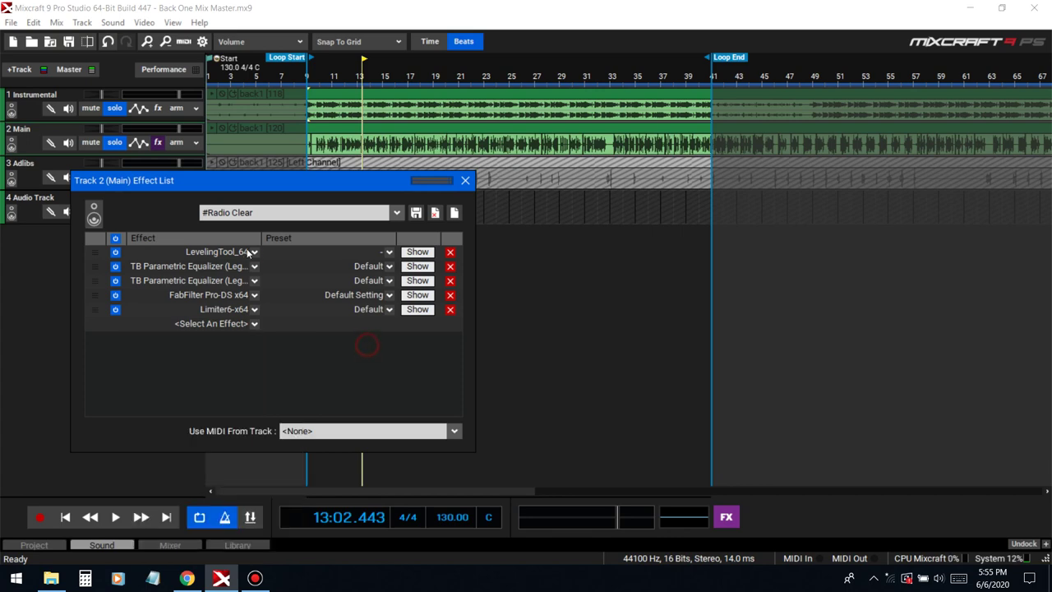
click(119, 108)
key(space)
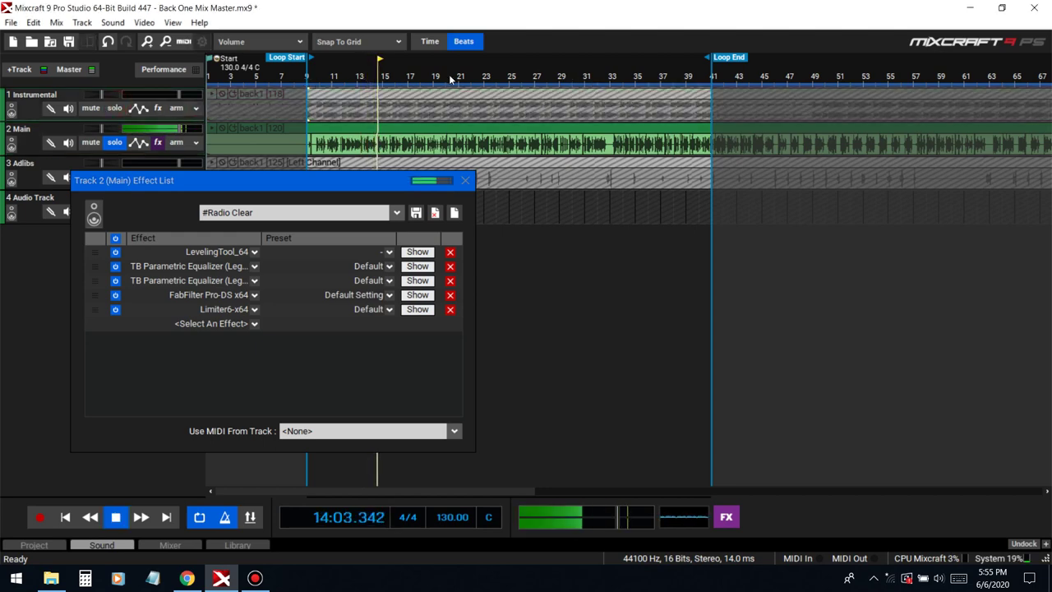
key(space)
click(120, 108)
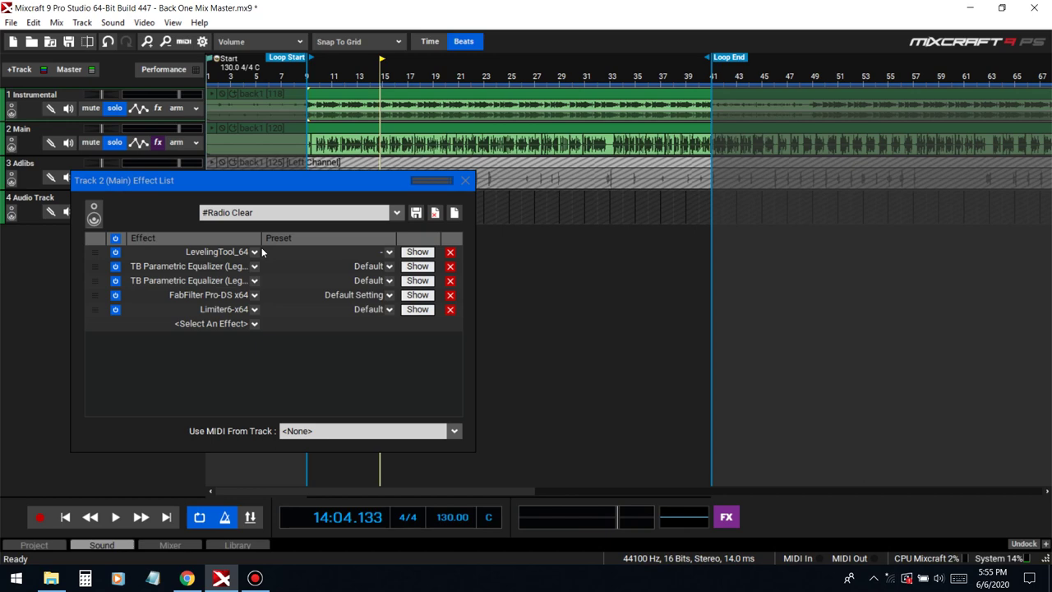
Add GComp to the Main effect chain just before Limiter6, close the effect list and move the GComp window clear of the tracks.
click(212, 323)
text(gc)
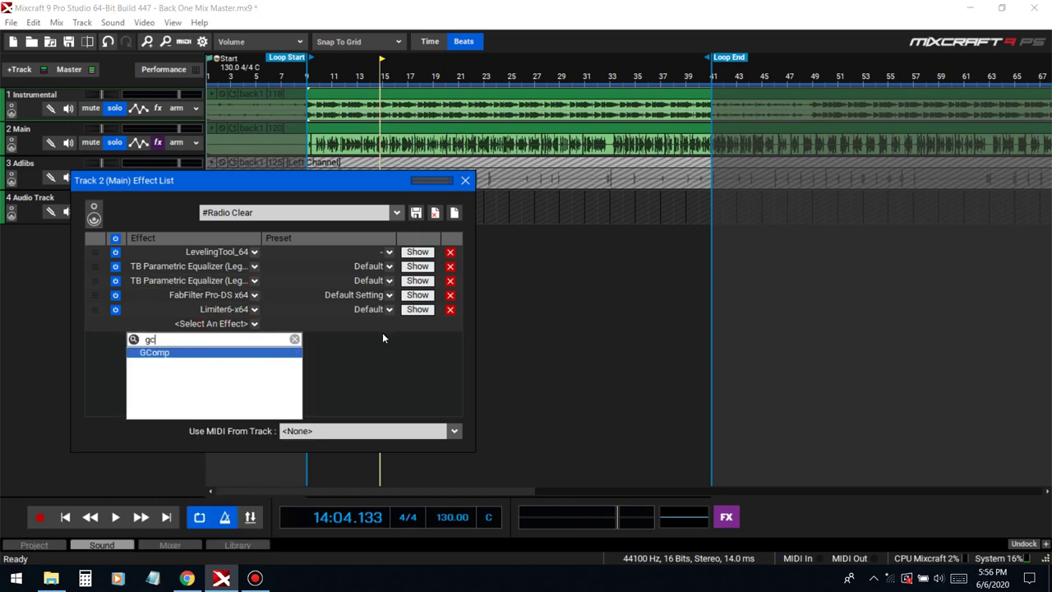
click(227, 351)
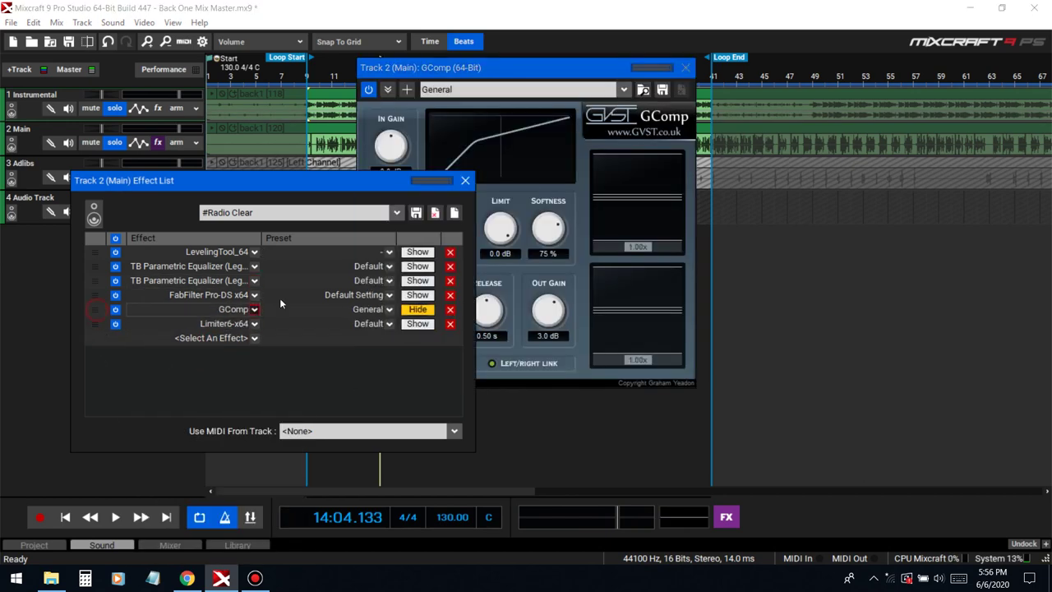
click(465, 181)
drag(543, 67, 630, 162)
Audition GComp on the Main vocal, and set its threshold to -18 dB and its limit to -1.0 dB.
key(space)
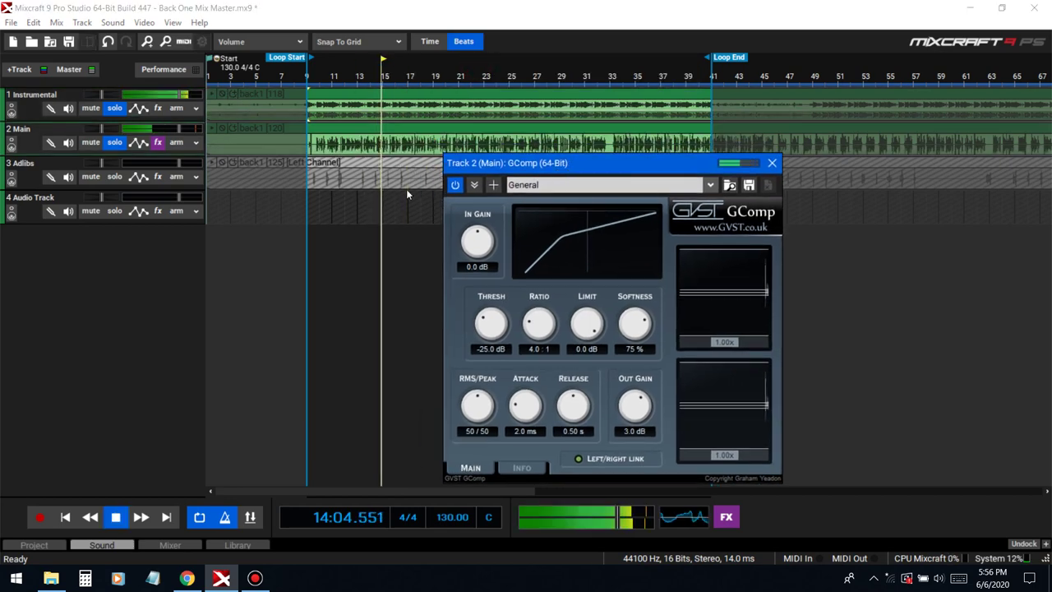
click(496, 350)
click(533, 372)
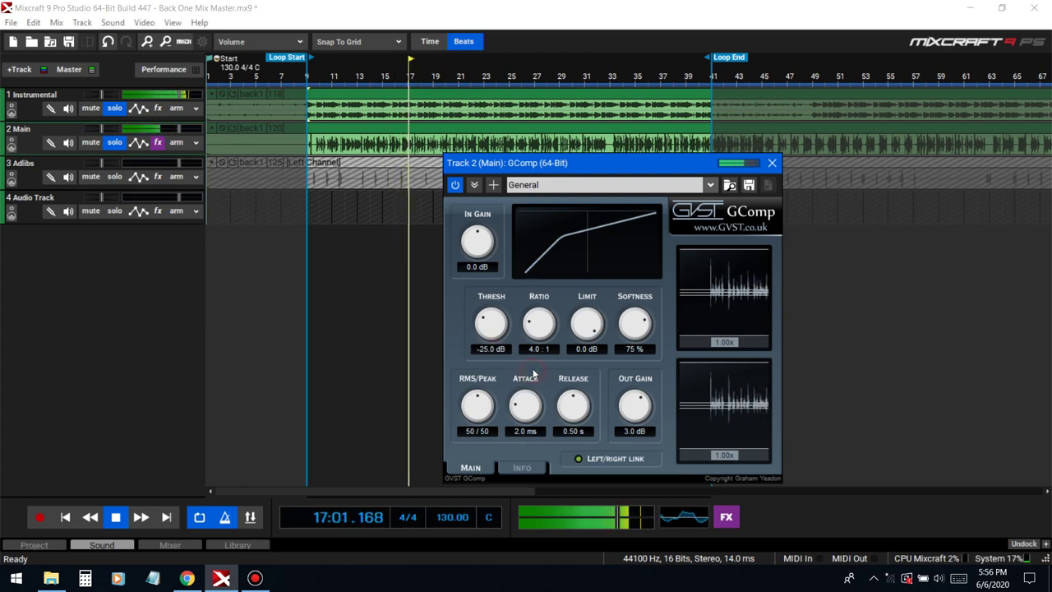
key(space)
click(503, 349)
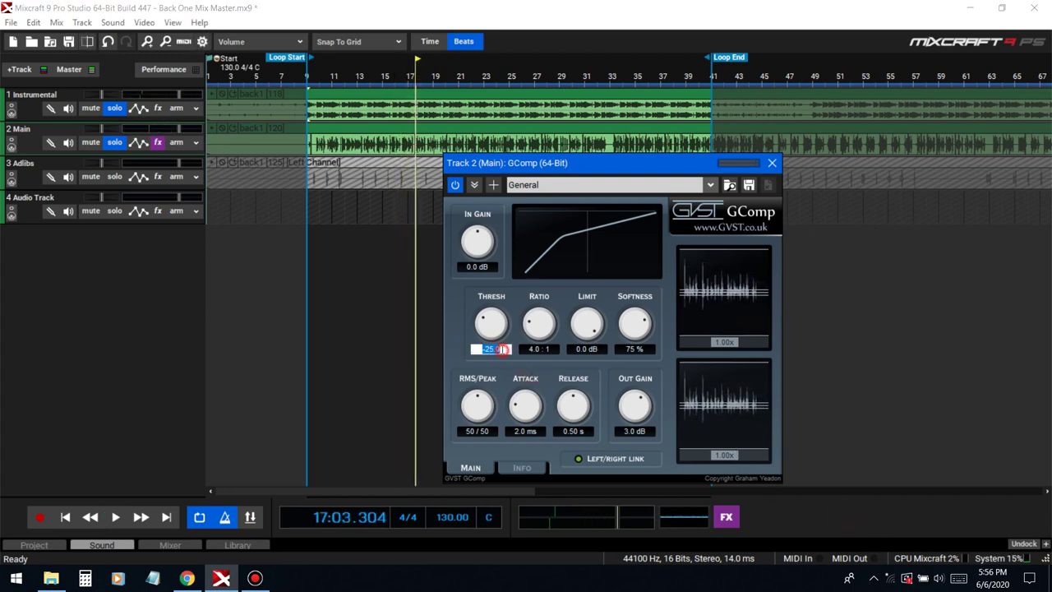
text(-18)
key(Return)
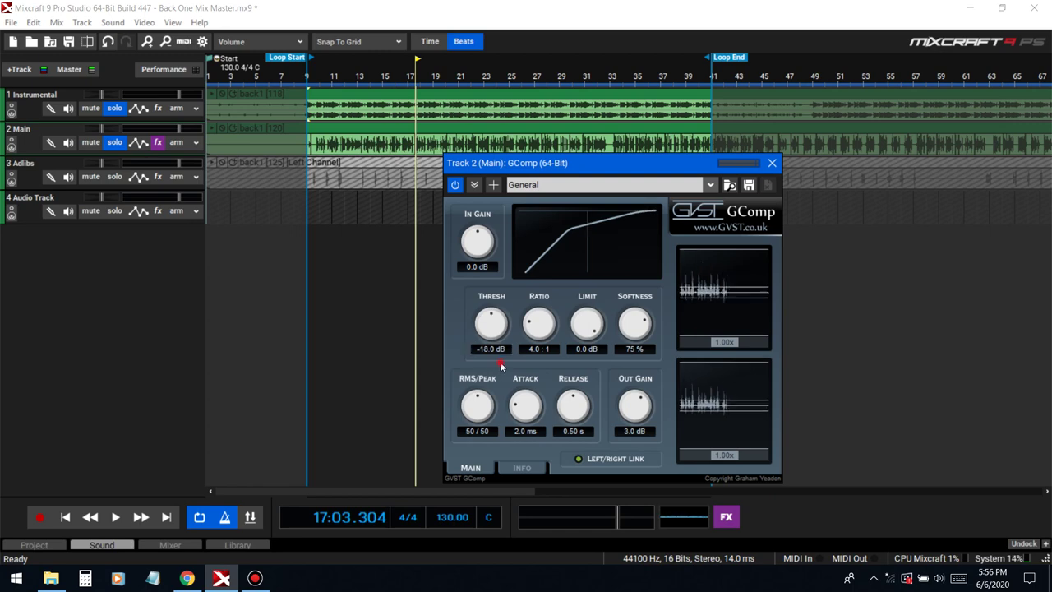
click(600, 349)
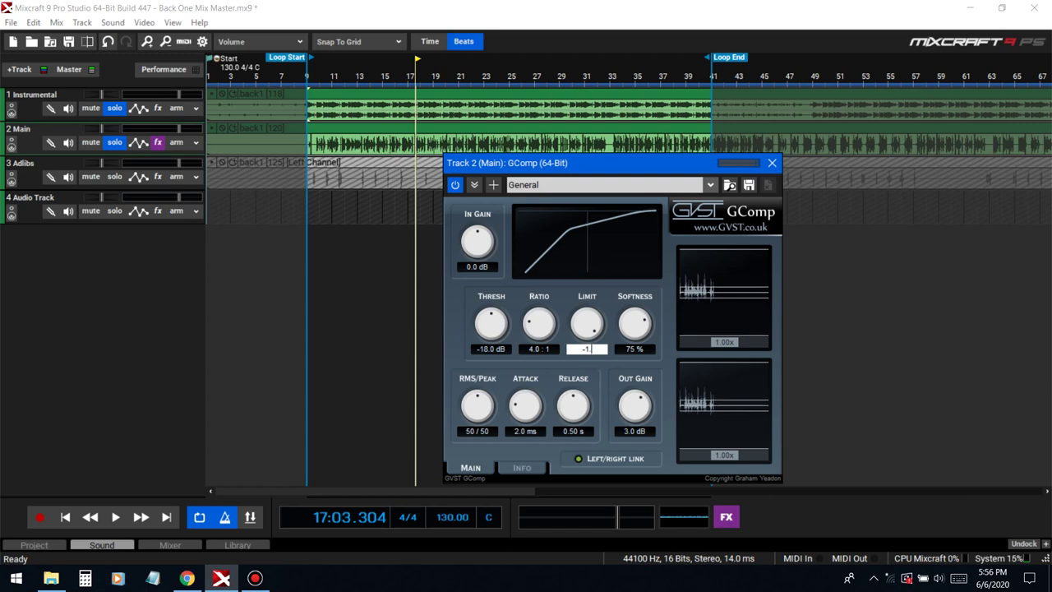
text(-1.0)
key(Return)
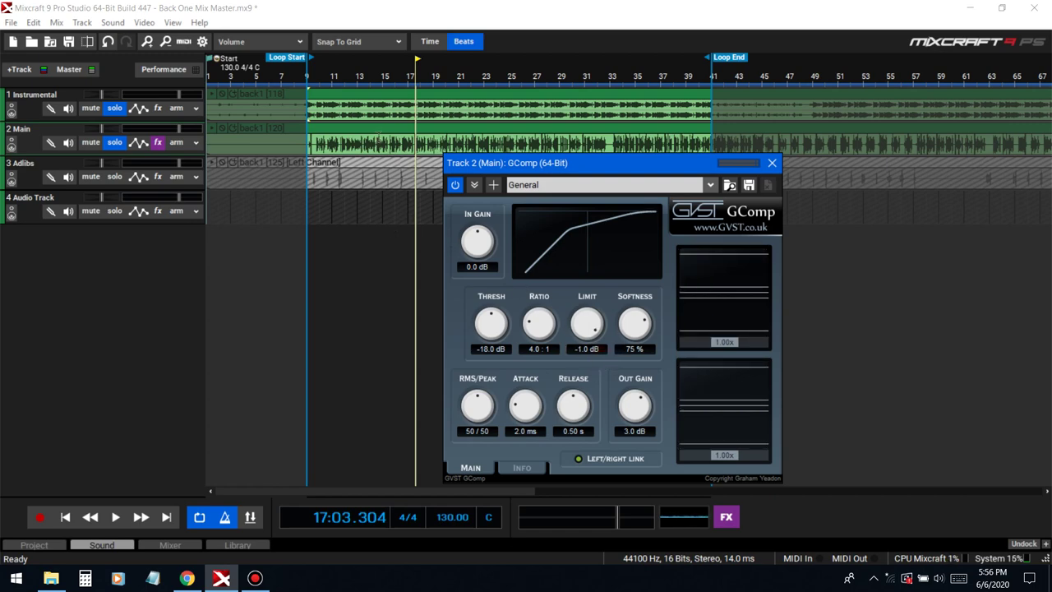
Play from about bar 9, set GComp's threshold to -22 dB and its ratio to 5:1, and stop playback.
click(311, 82)
key(space)
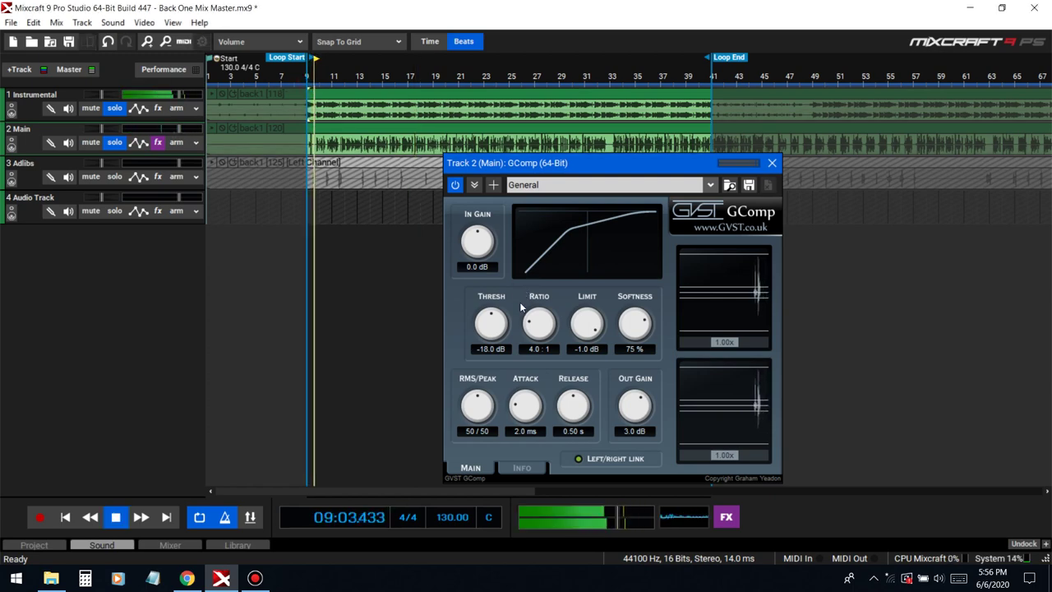
double_click(502, 349)
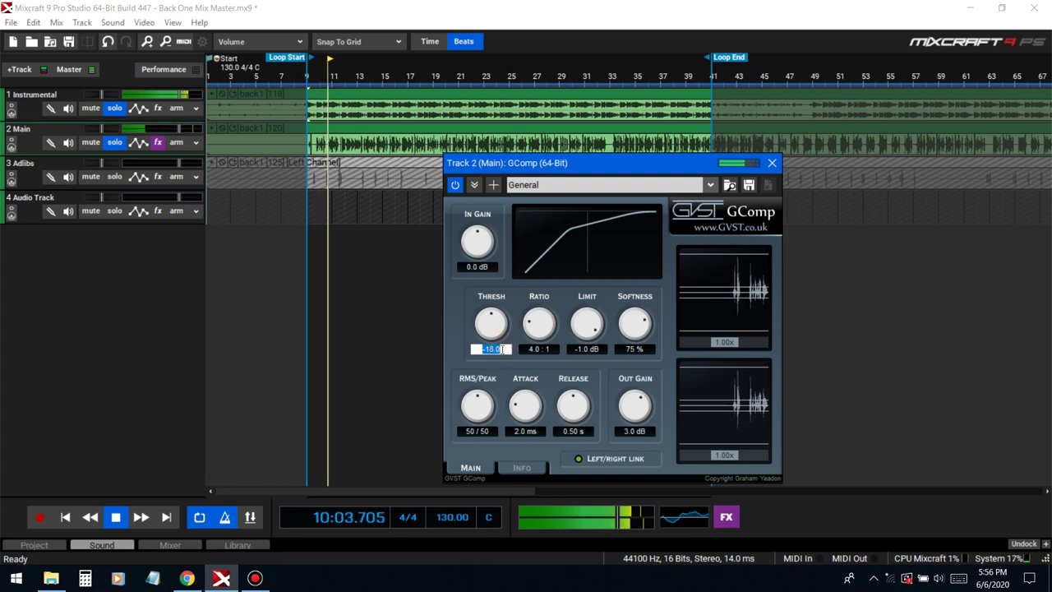
text(-22)
key(Return)
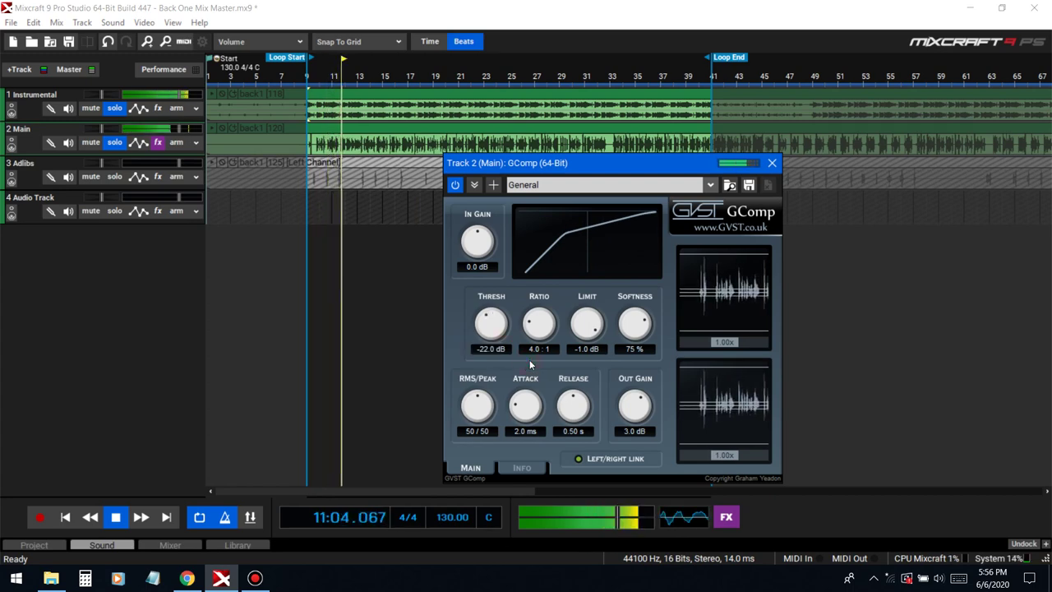
double_click(534, 348)
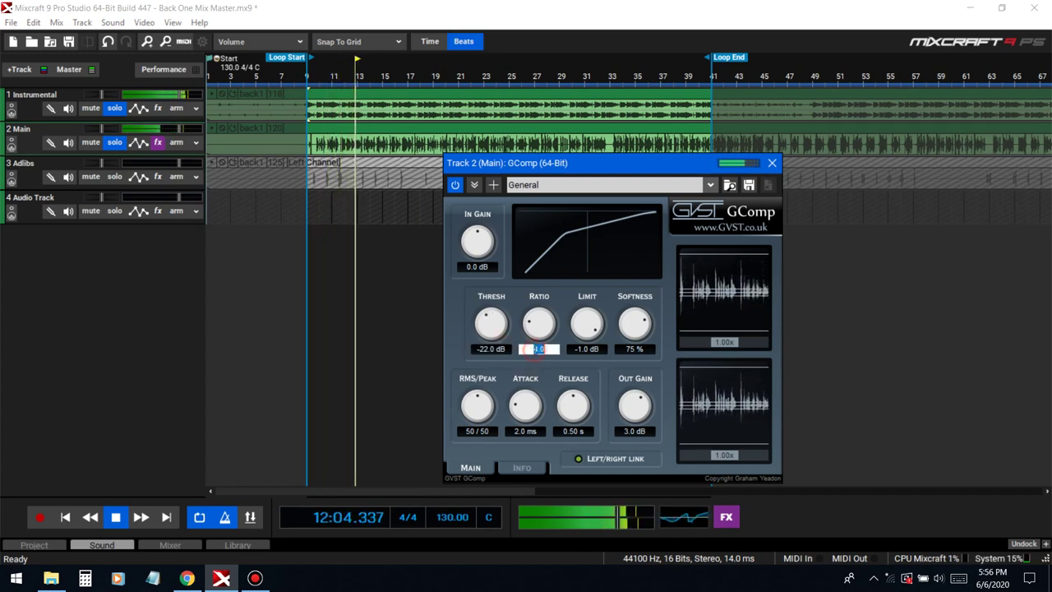
text(5)
key(Return)
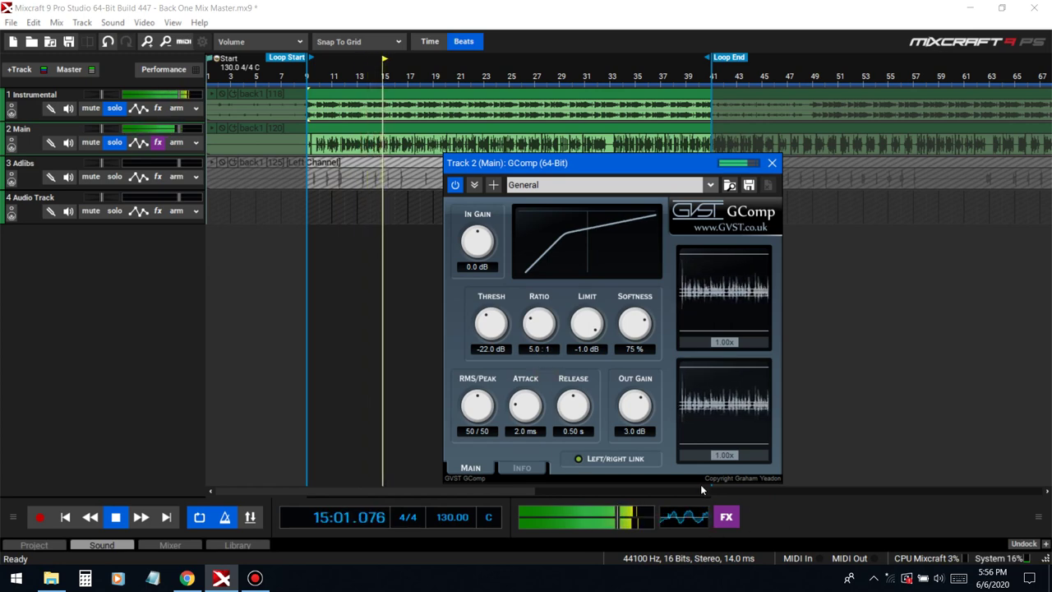
key(space)
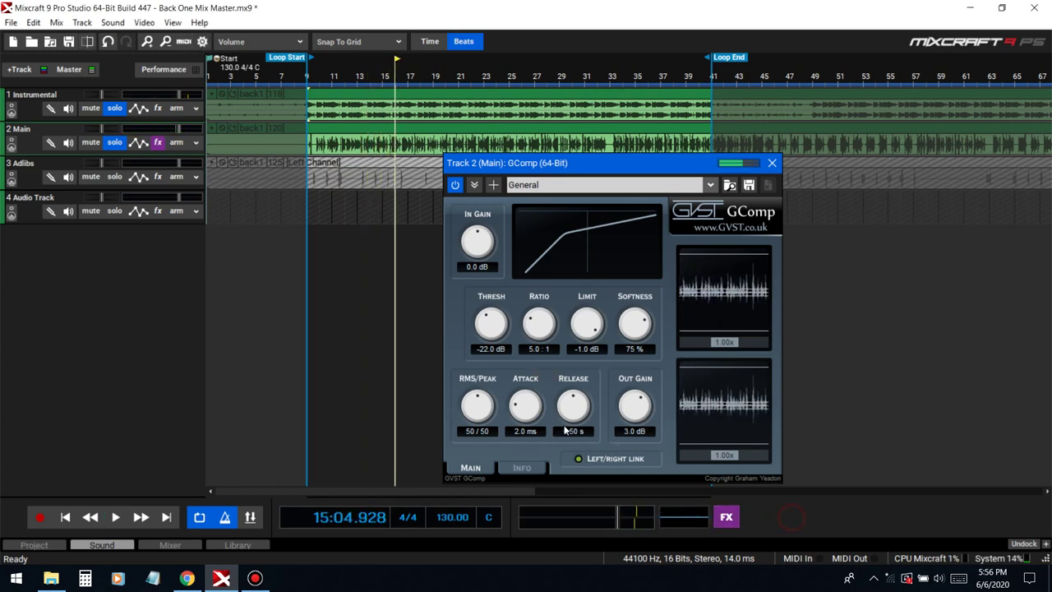
Set GComp's release to 0.90 s and check it with a short playback from about bar 9.
click(572, 430)
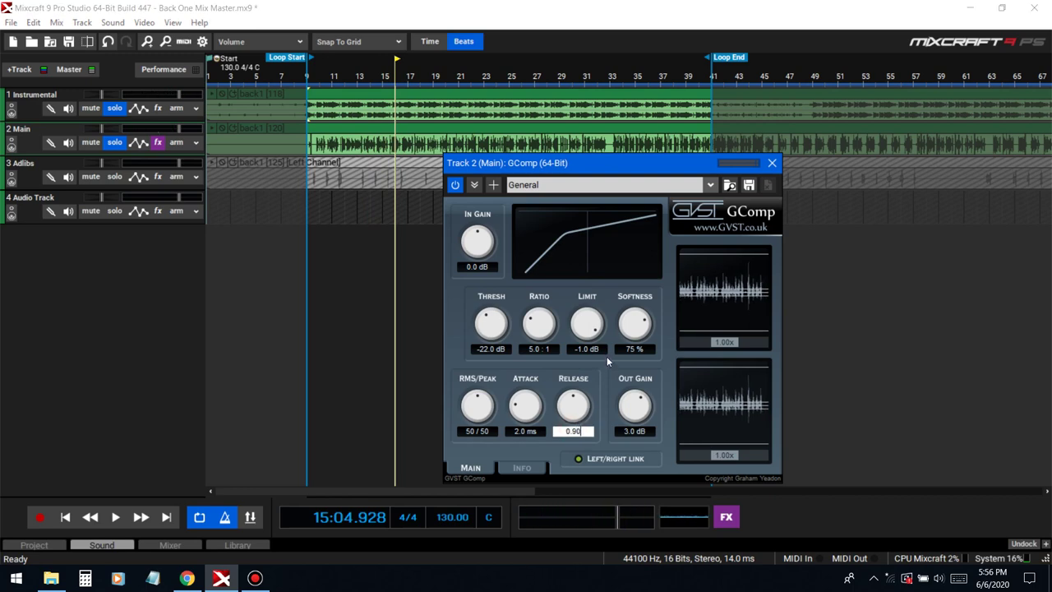
key(Return)
key(space)
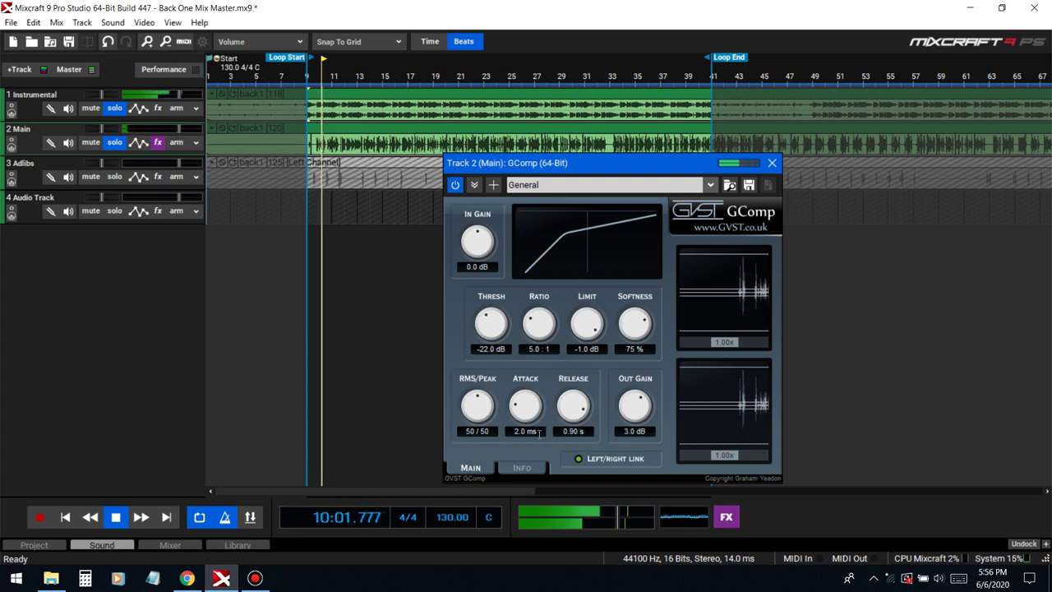
click(798, 518)
key(space)
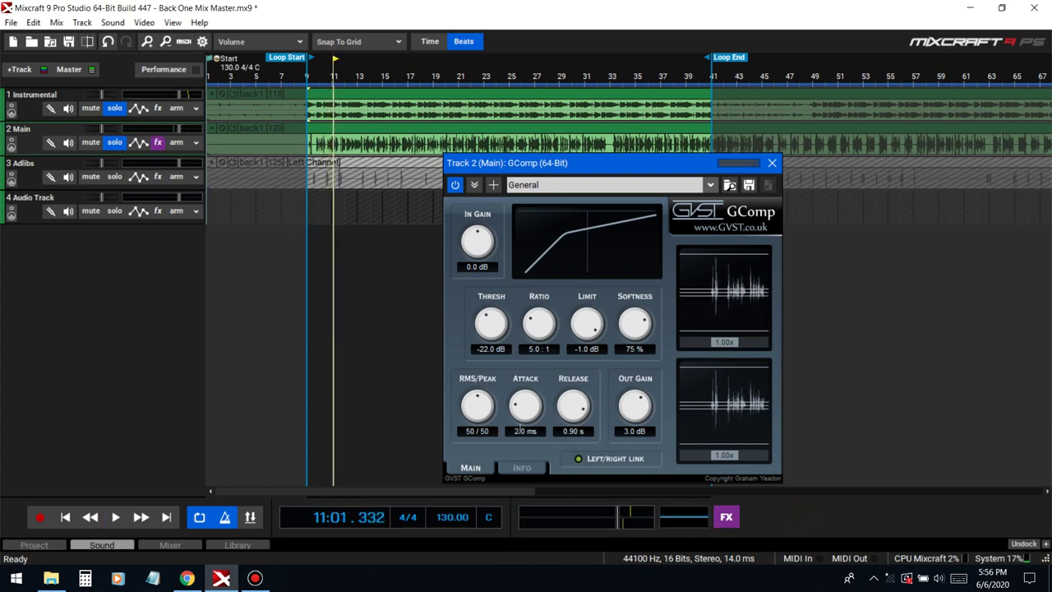
Set GComp's attack to 4.0 ms and check it with a short playback from about bar 9.
click(525, 430)
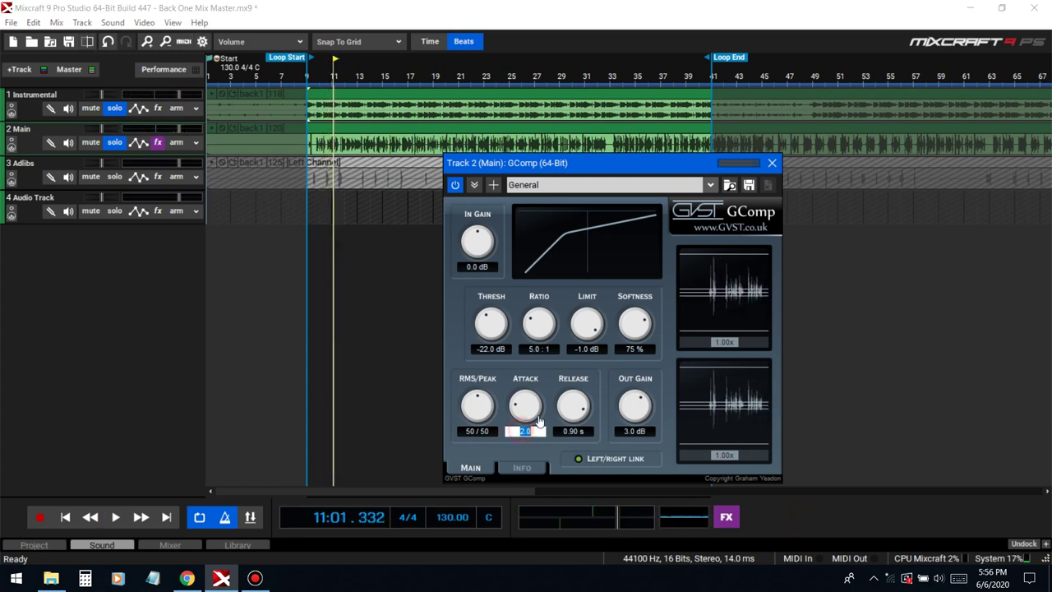
click(456, 347)
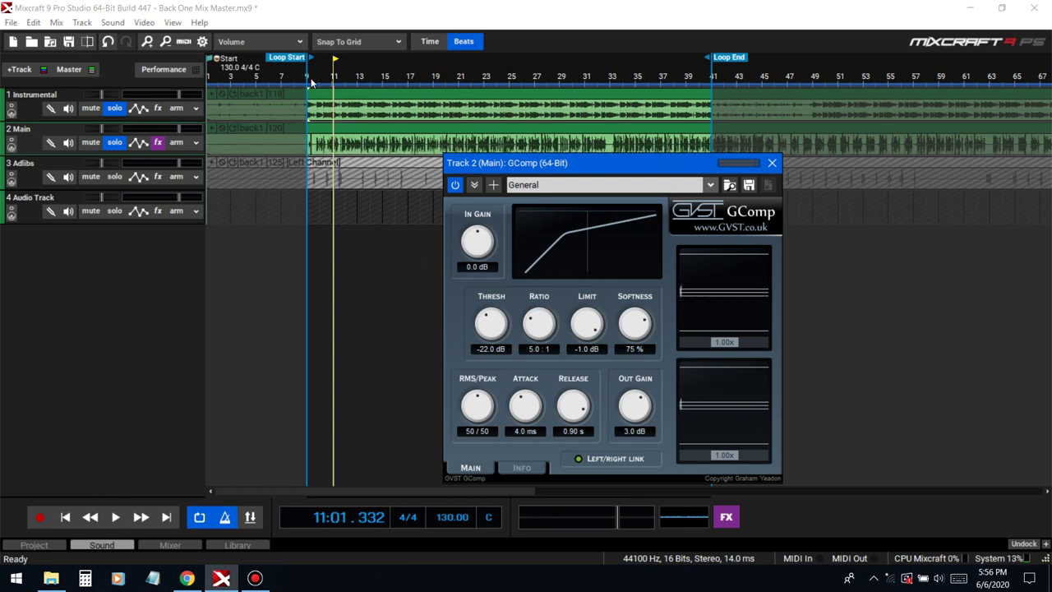
key(space)
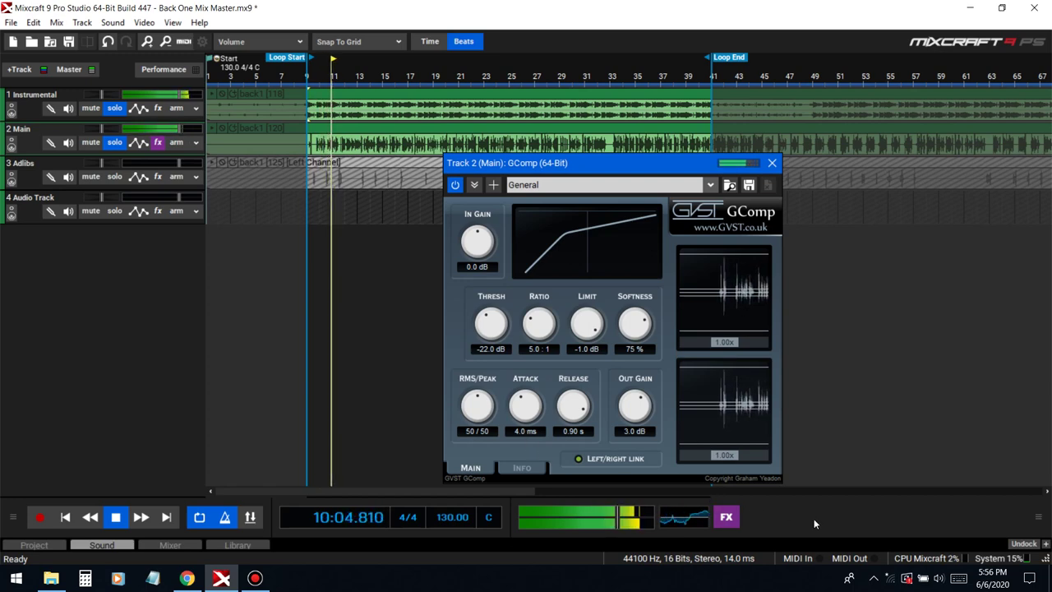
key(space)
Set GComp's softness to 90% and play the loop again from about bar 9.
double_click(635, 349)
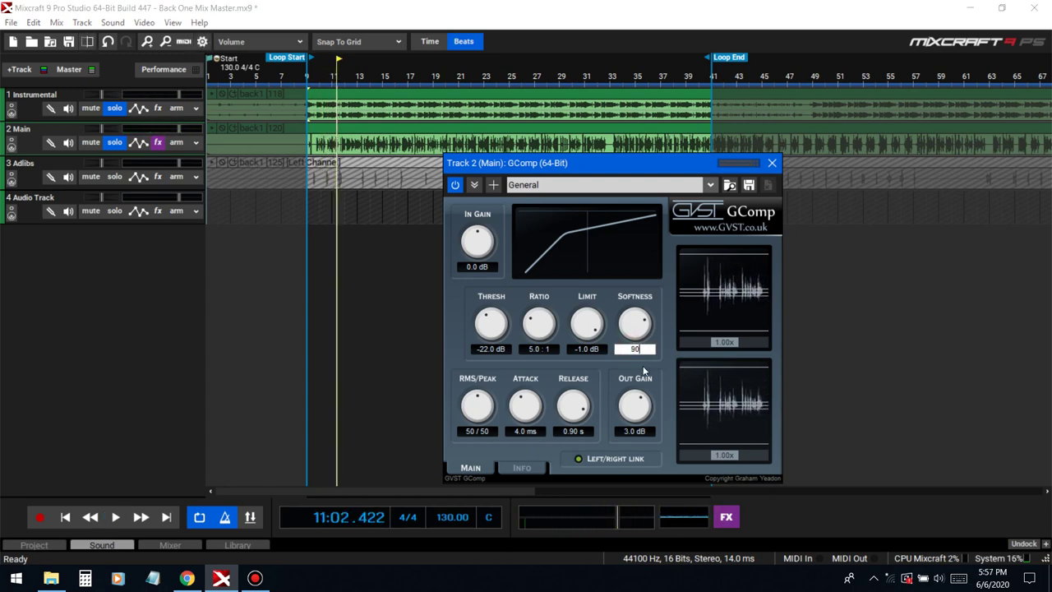
text(90)
key(Return)
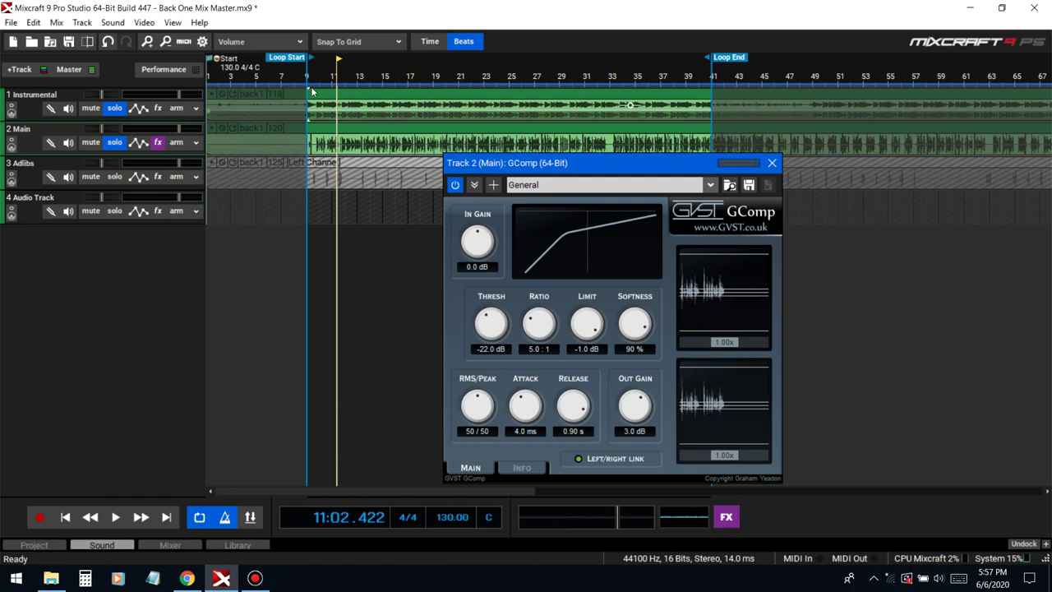
click(312, 76)
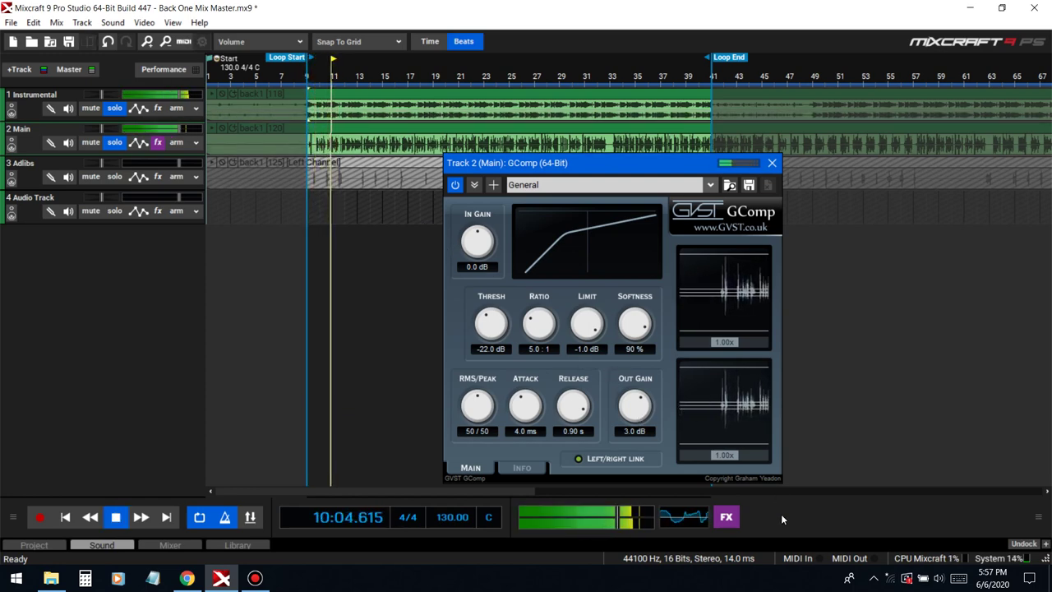
Try a 90/10 RMS/Peak balance in GComp, settle on 80/20 and play from about bar 9.
click(478, 431)
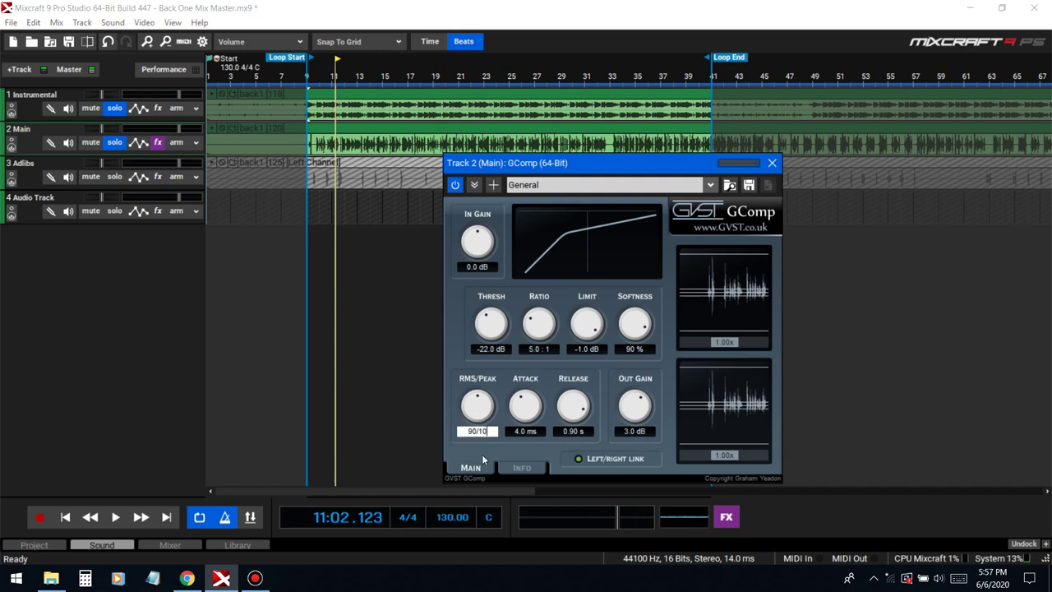
key(Return)
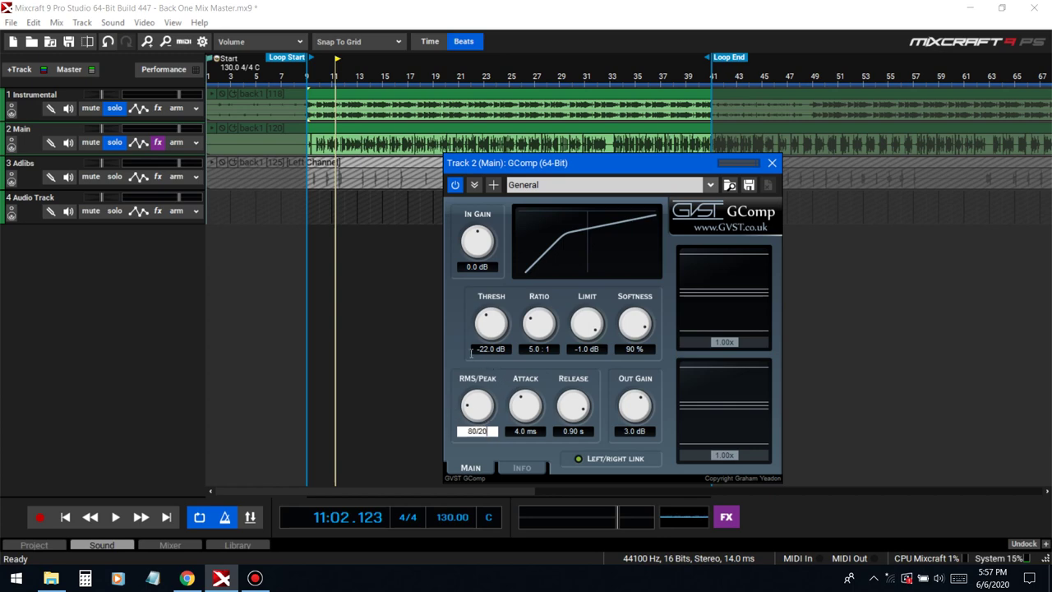
key(space)
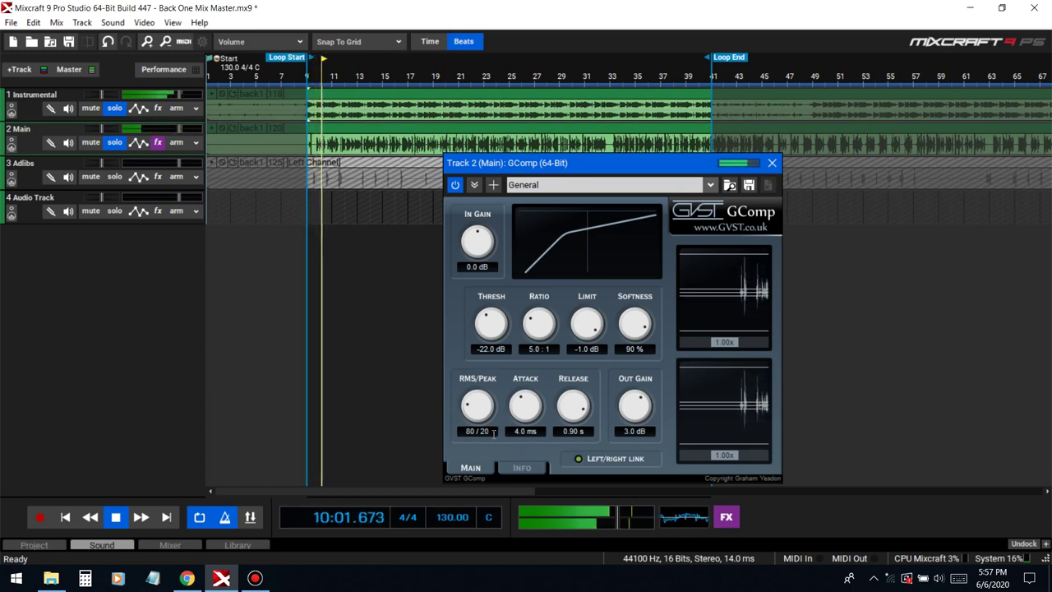
Try a 70/30 RMS/Peak balance in GComp during playback, settle on 90/10 and stop playback.
click(494, 430)
text(70/30)
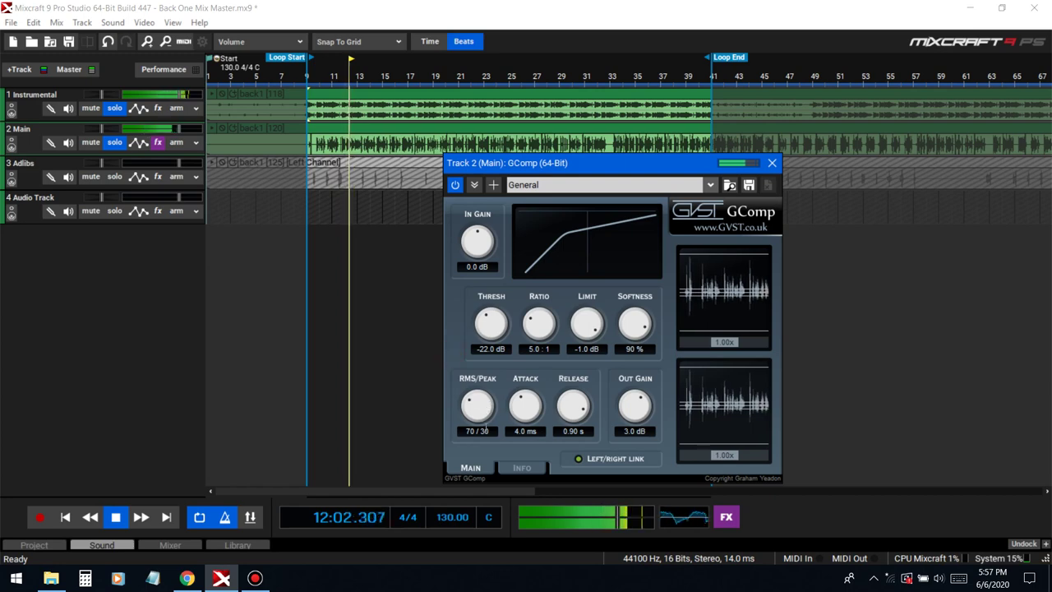
click(477, 431)
text(90 / )
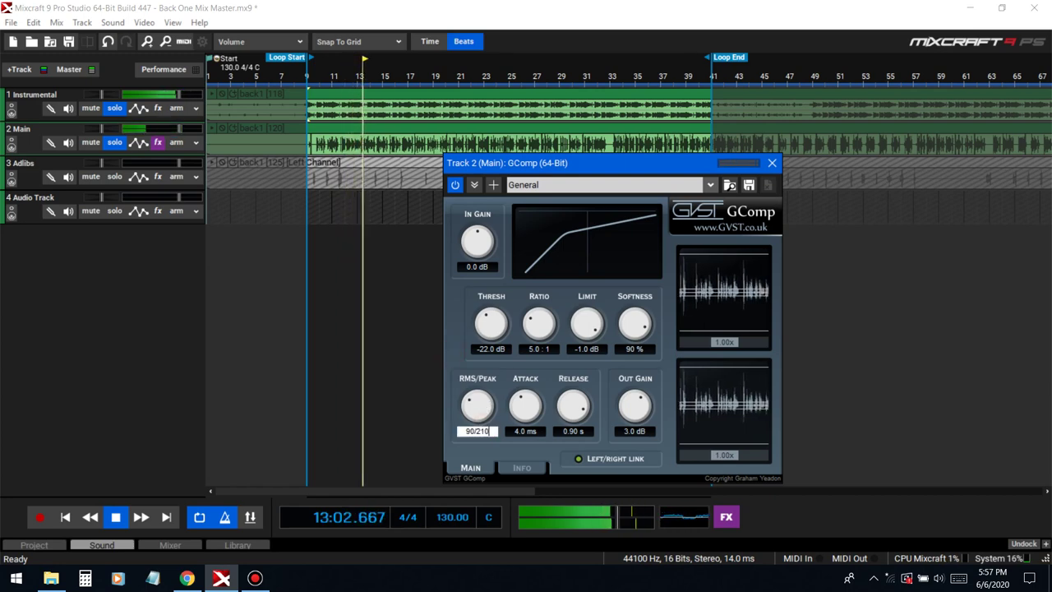
text(10)
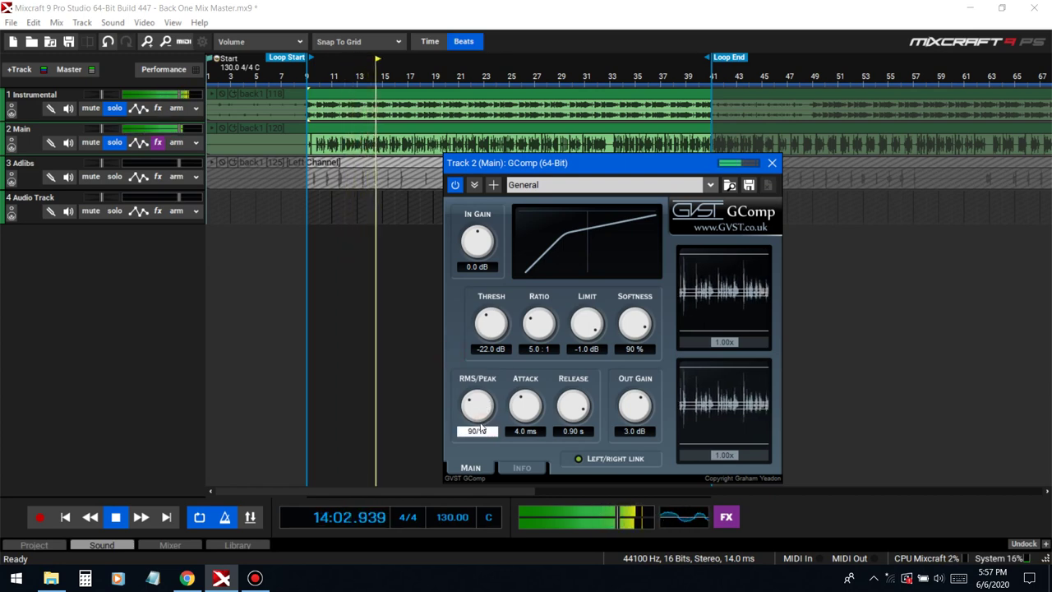
key(Return)
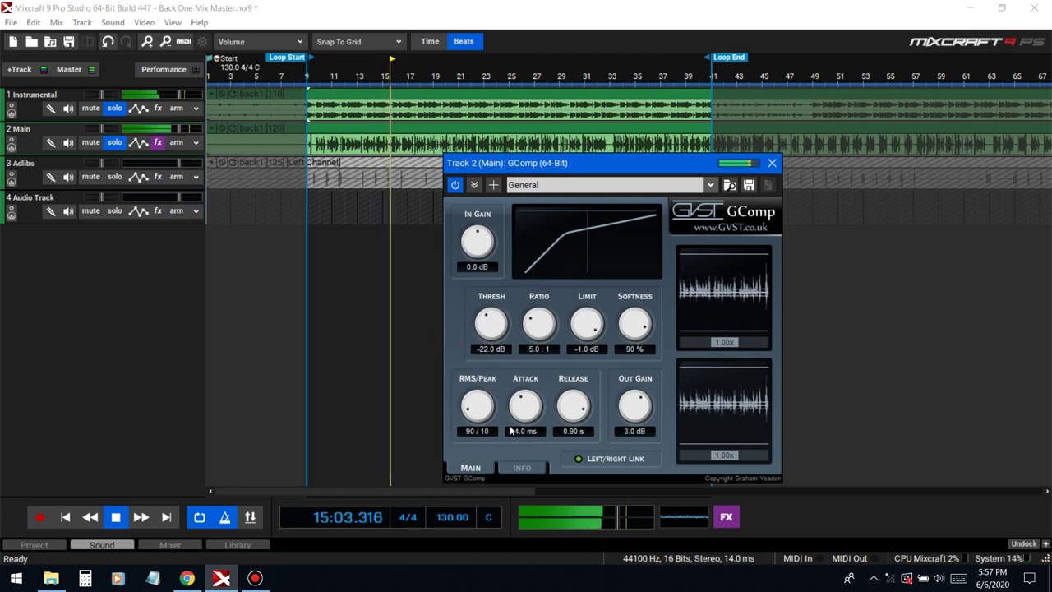
click(842, 505)
key(space)
Compare 2 ms and 1 ms attack times in GComp during playback from about bar 9, settle on 1.0 ms and stop playback.
click(522, 429)
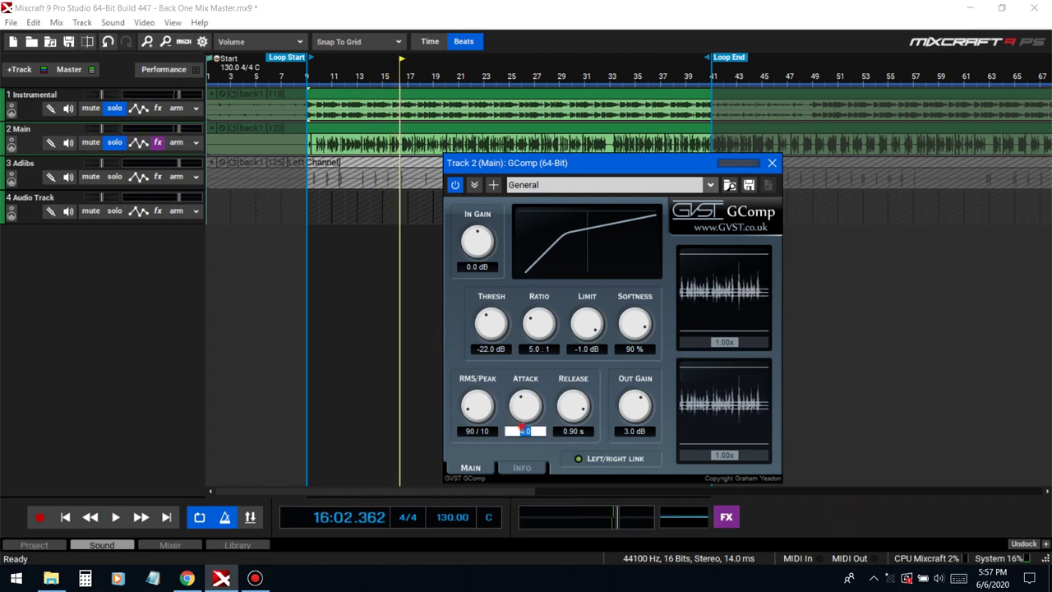
text(2)
key(Return)
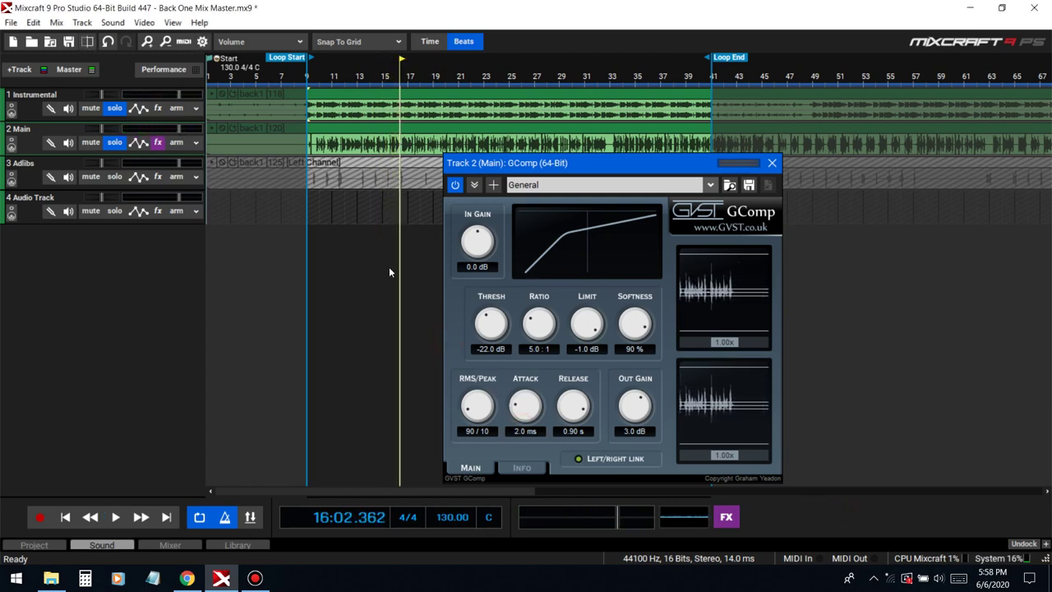
click(308, 80)
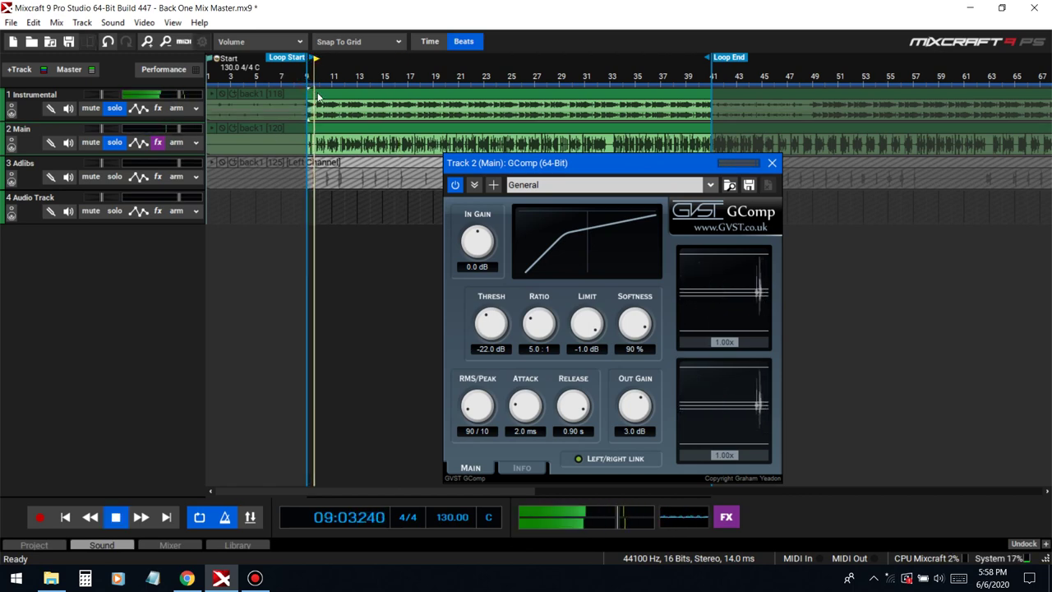
double_click(525, 431)
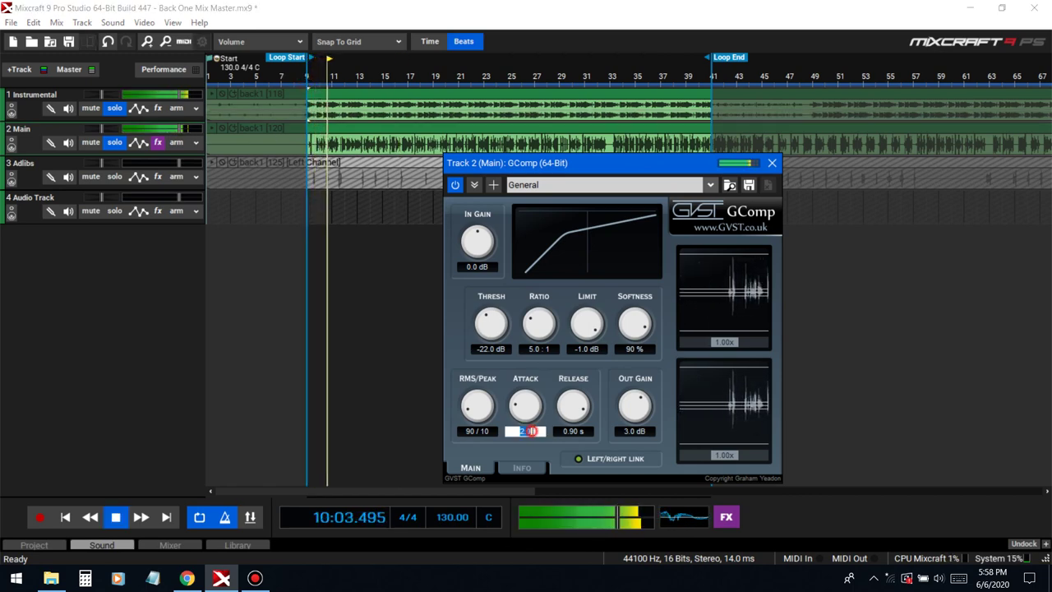
text(1)
key(Return)
double_click(525, 431)
text(2)
key(Return)
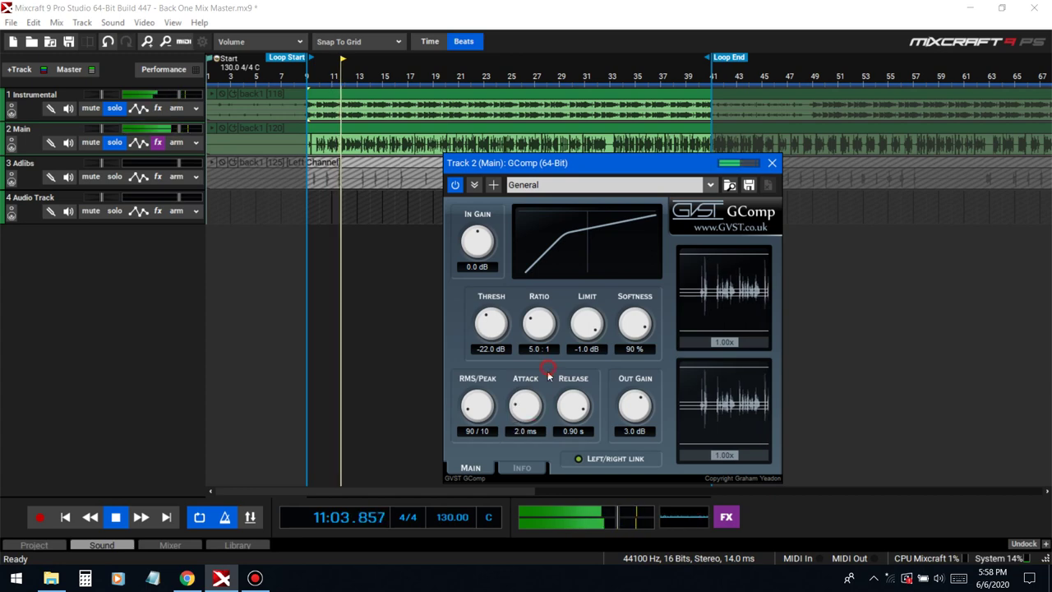
double_click(525, 430)
text(1)
key(Return)
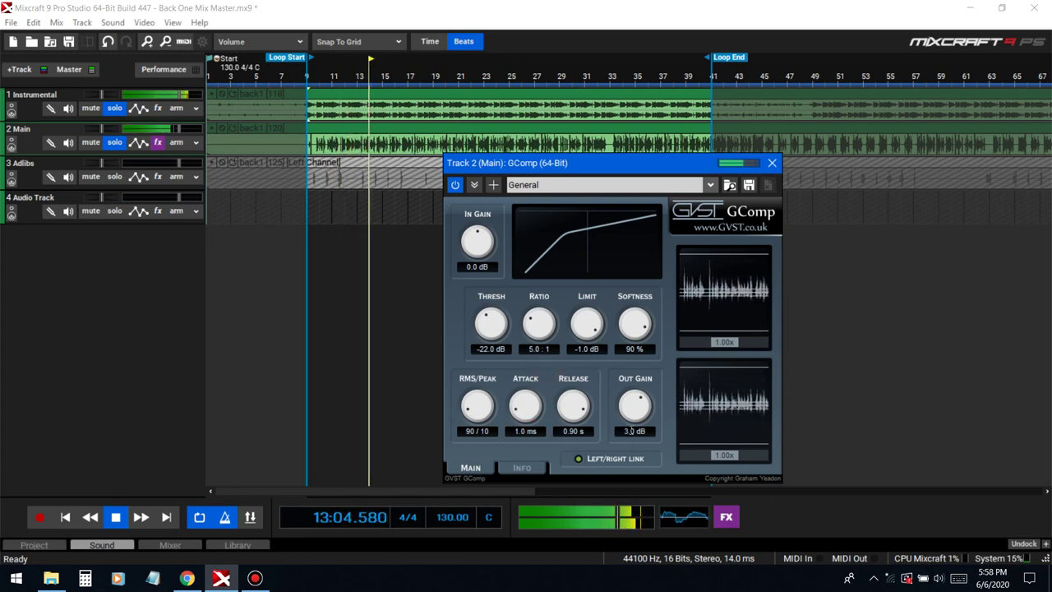
key(space)
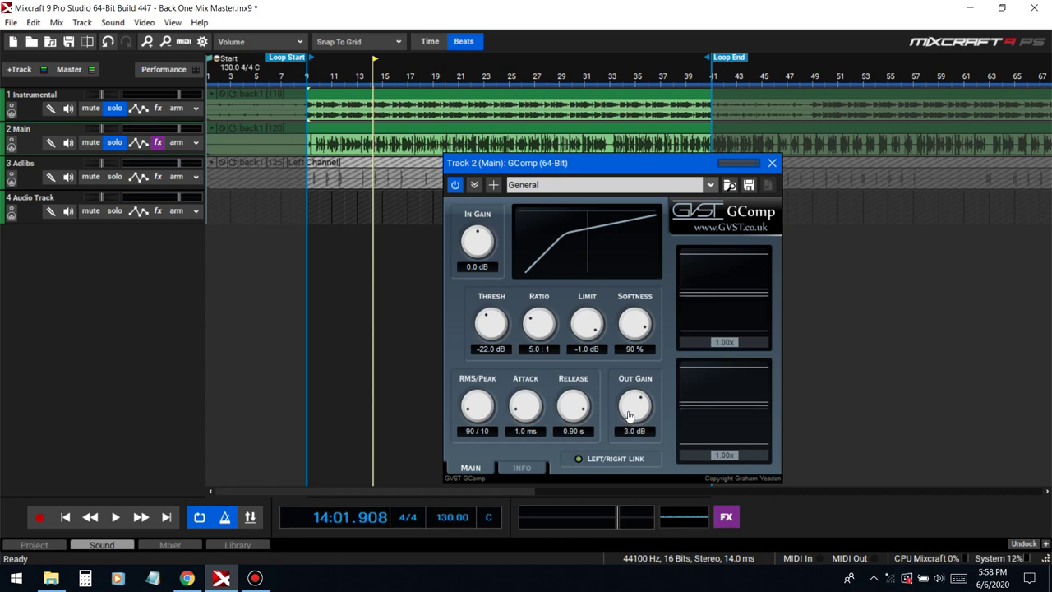
Set GComp's output gain to 6.0 dB and check it with a short playback from about bar 9.
double_click(633, 431)
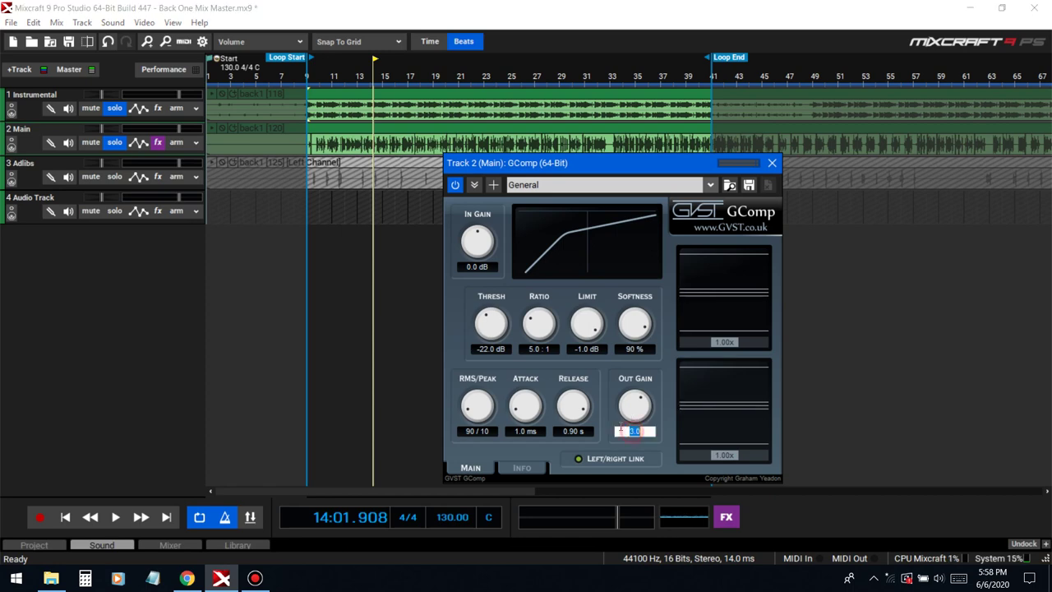
click(774, 507)
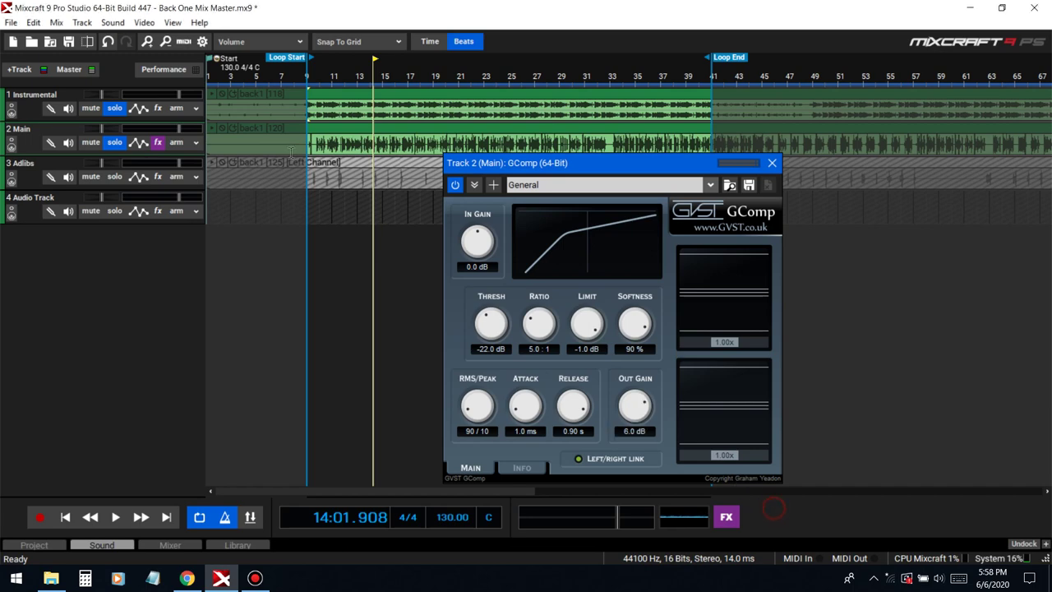
click(307, 83)
key(space)
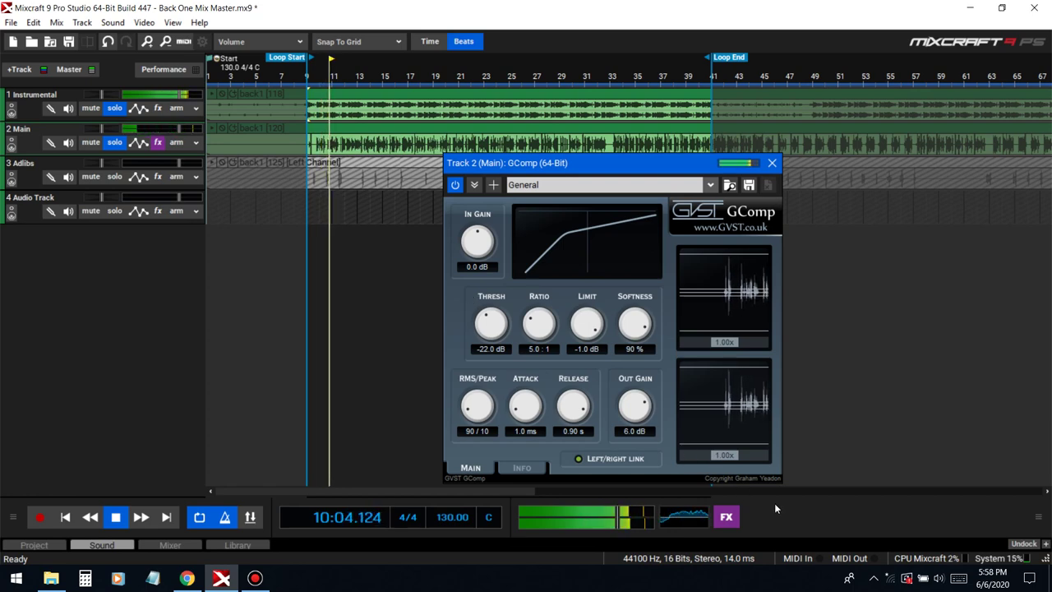
key(space)
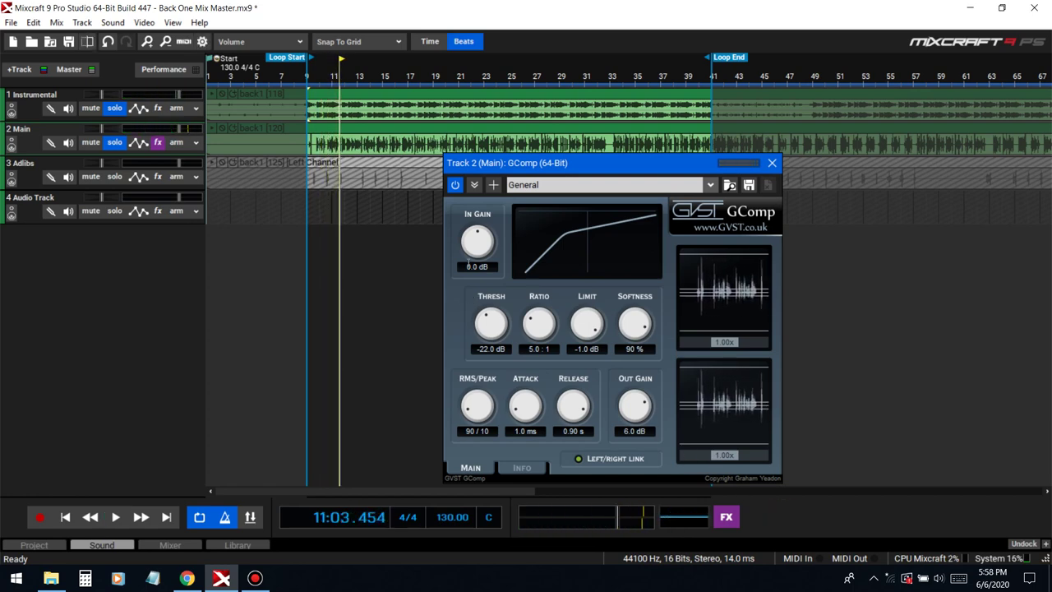
Set GComp's input gain to 1.0 dB and check it with a short playback from about bar 9.
double_click(477, 266)
text(1)
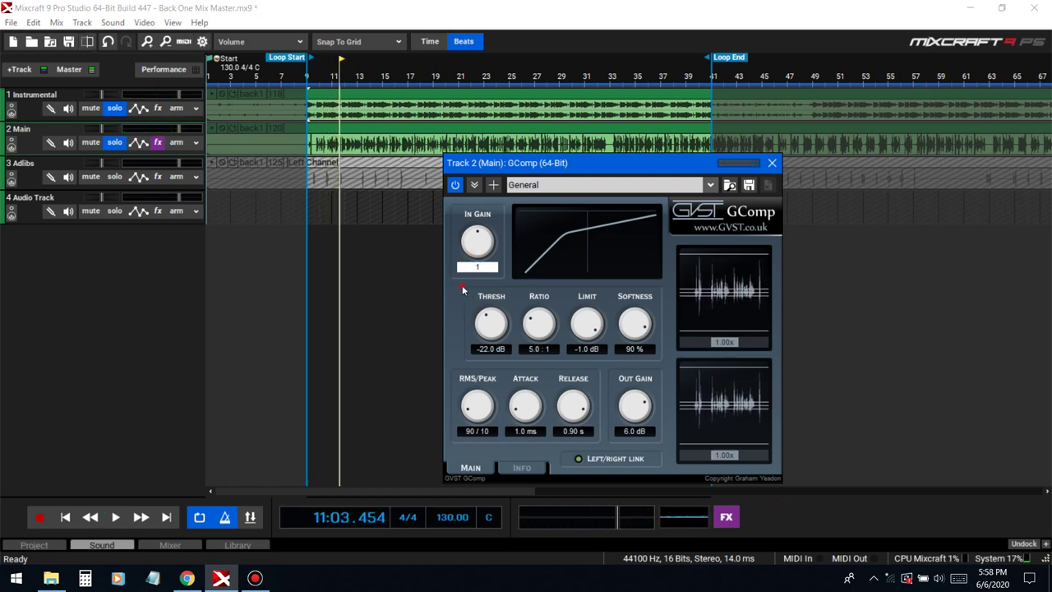
key(Return)
click(308, 77)
key(space)
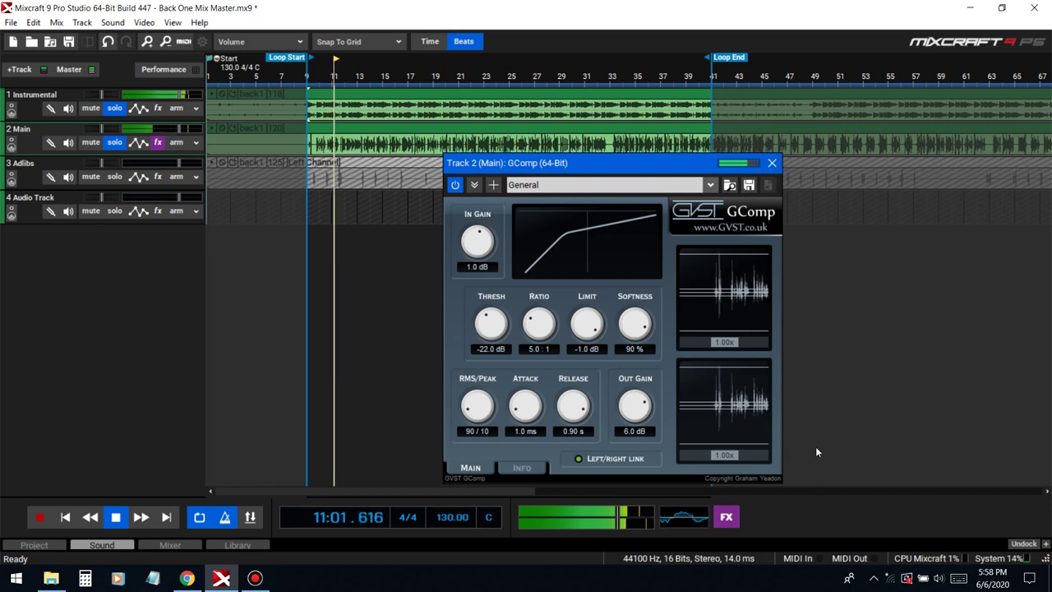
key(space)
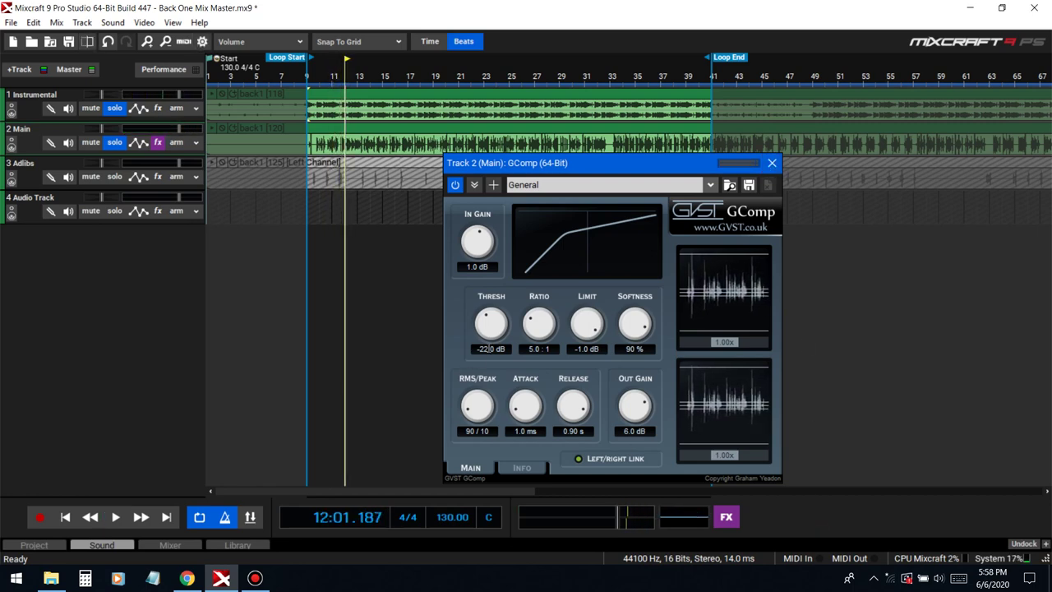
Lower GComp's threshold to -24.0 dB and play the loop again from about bar 9.
double_click(490, 348)
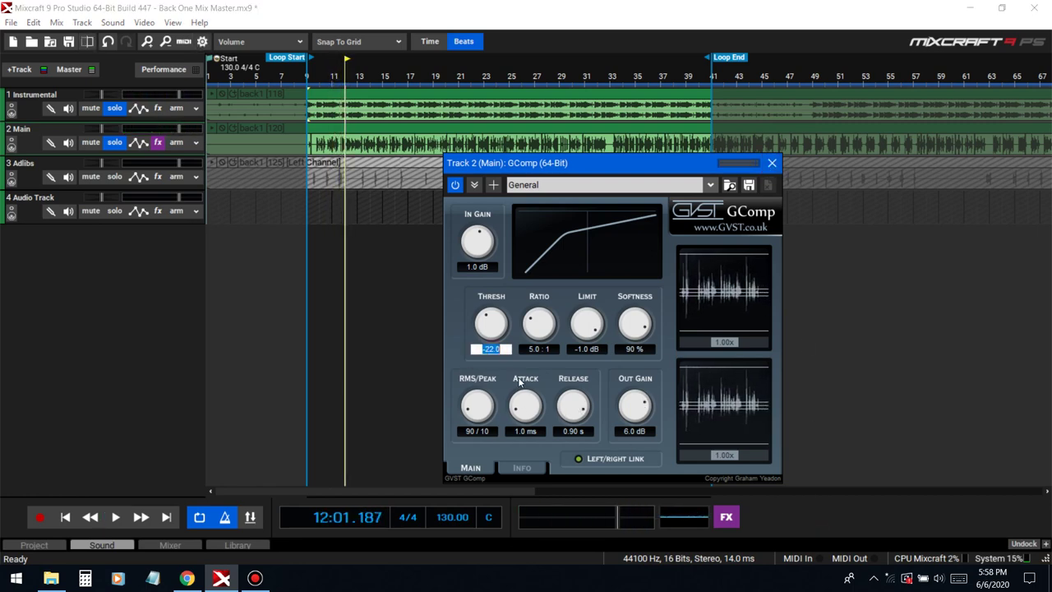
text(-24)
key(Return)
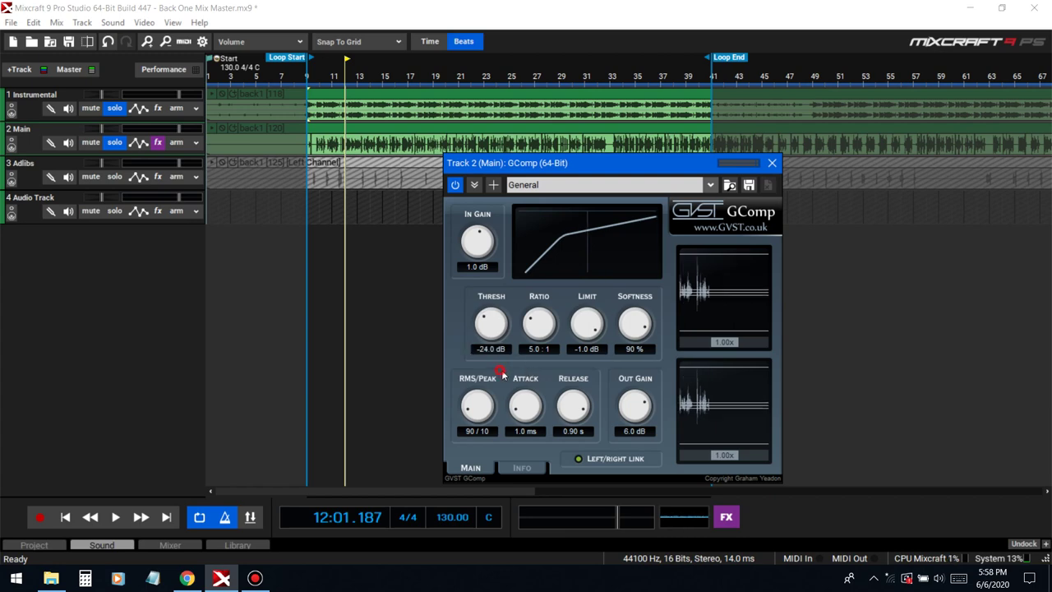
click(308, 85)
key(space)
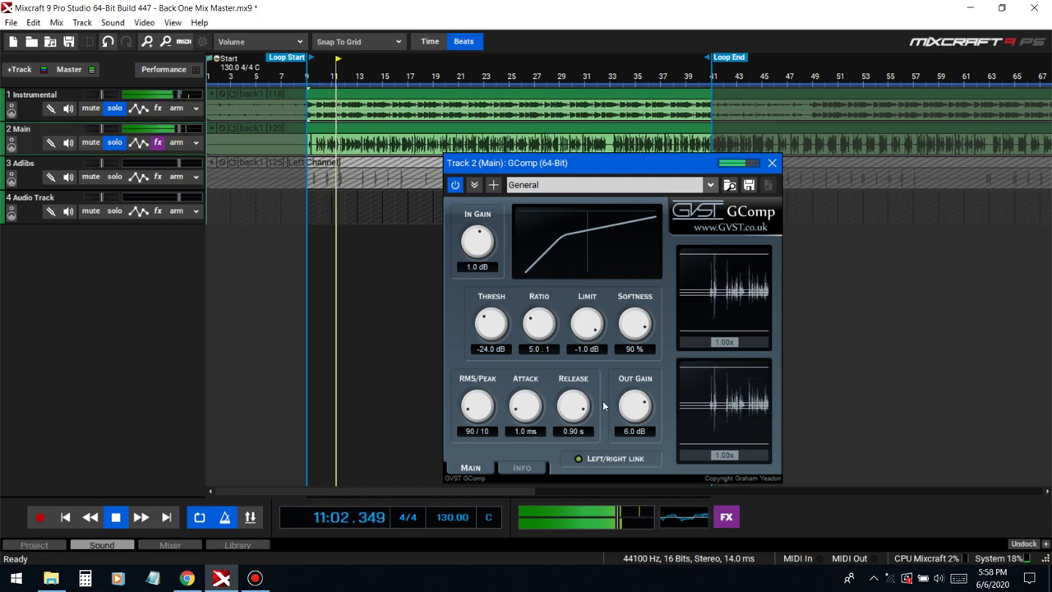
click(573, 431)
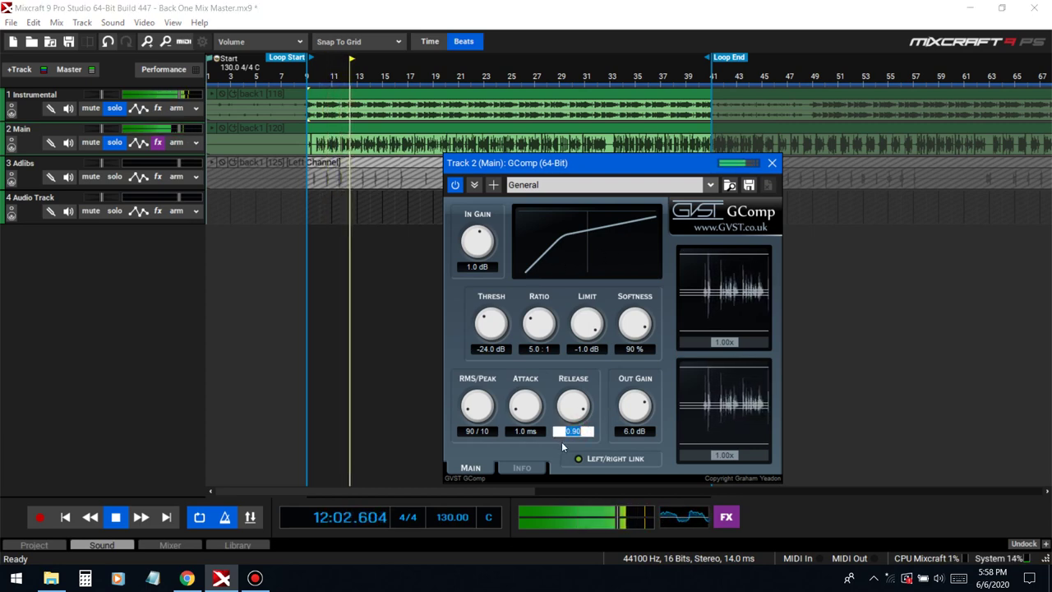
click(610, 363)
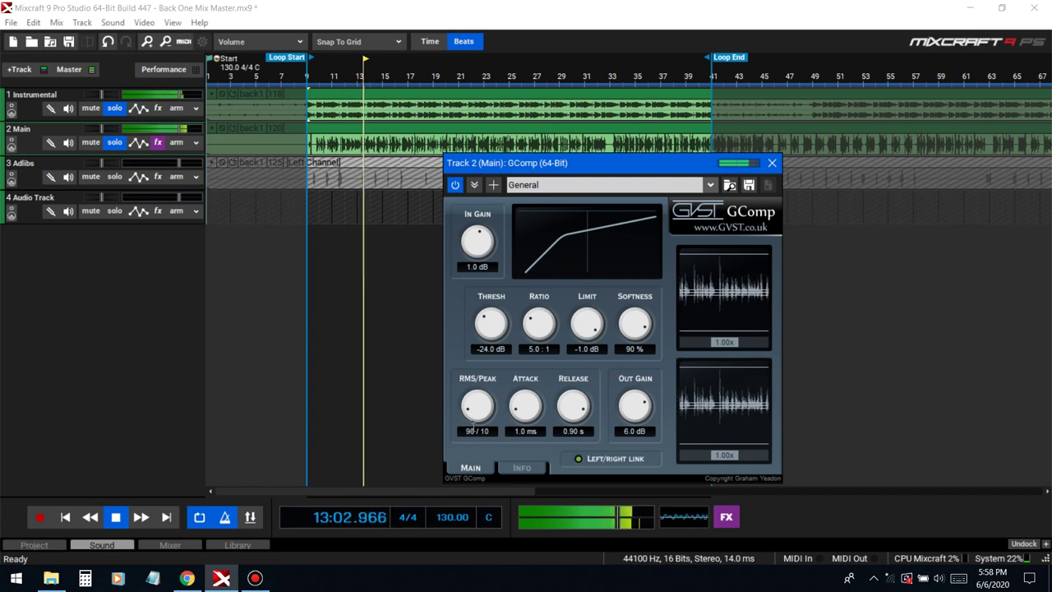
Shift GComp's RMS/Peak balance to 100/0 while the loop plays.
drag(472, 420, 483, 436)
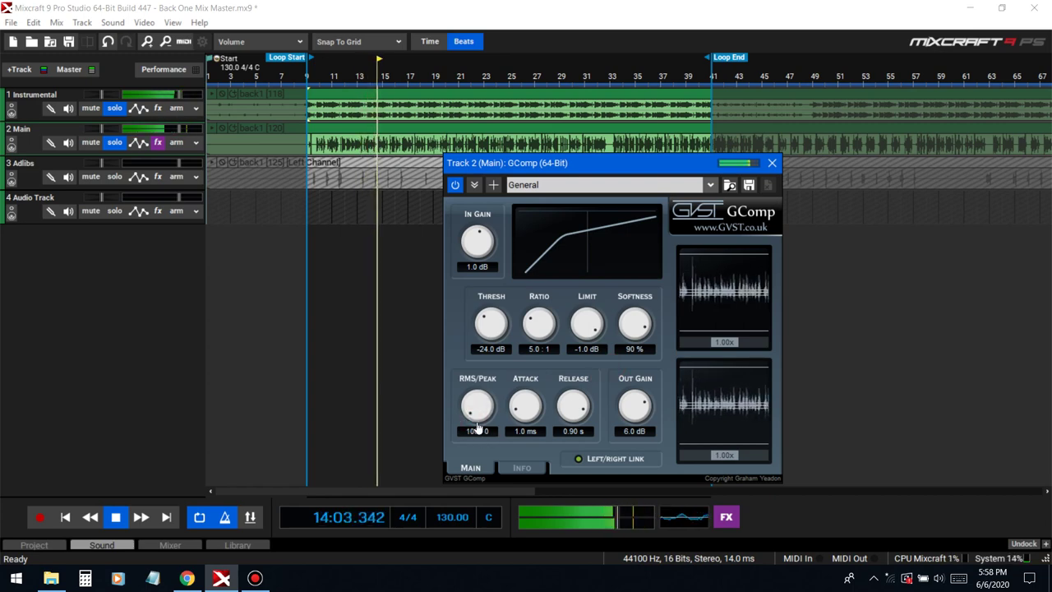
Add FabFilter Pro-MB to the Main track's effects and place it between FabFilter Pro-DS and GComp.
click(772, 163)
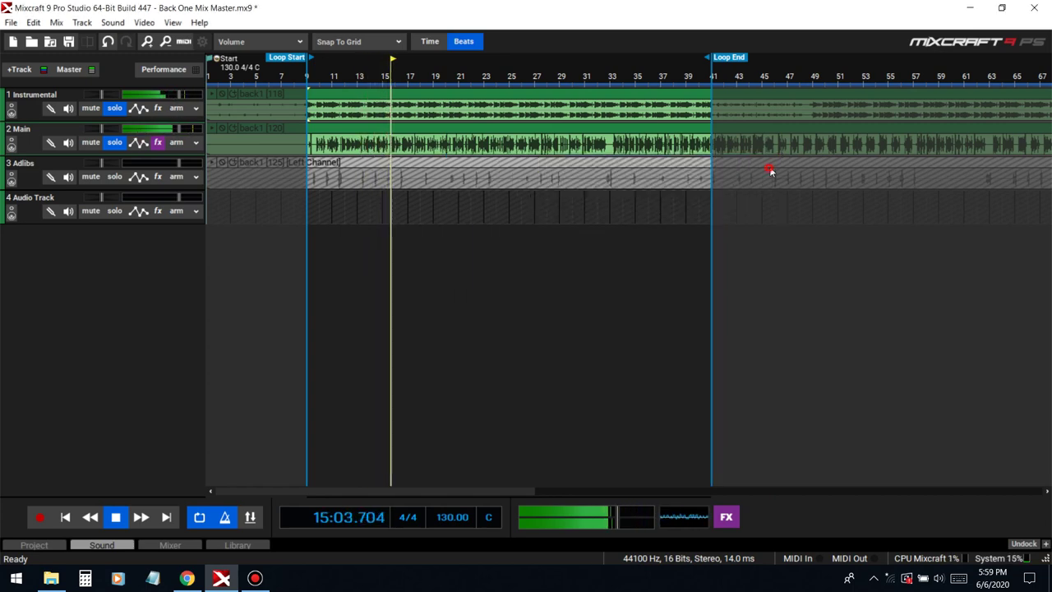
key(space)
click(159, 143)
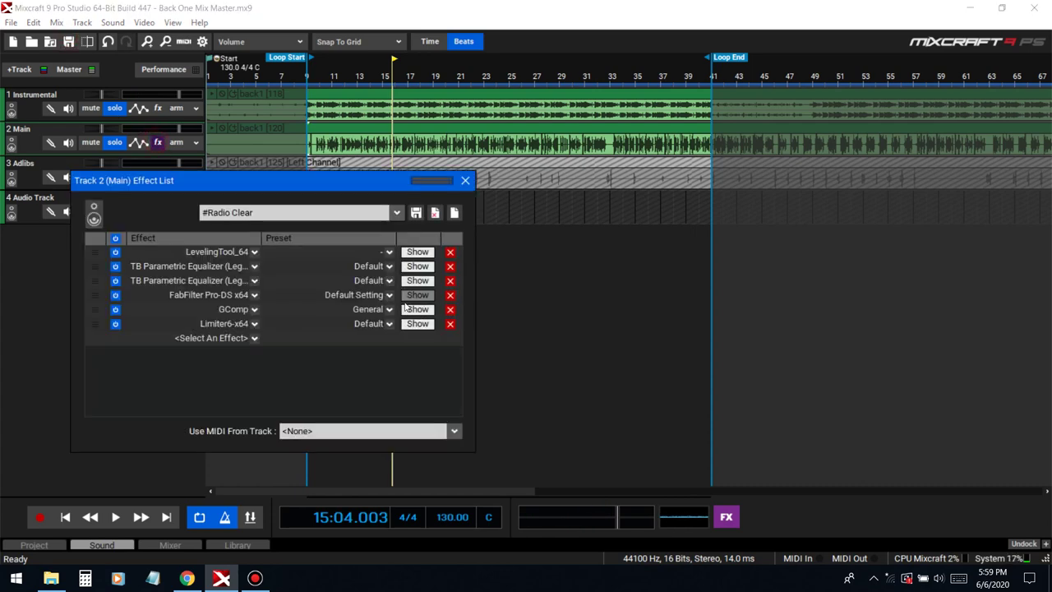
click(231, 338)
text(m b)
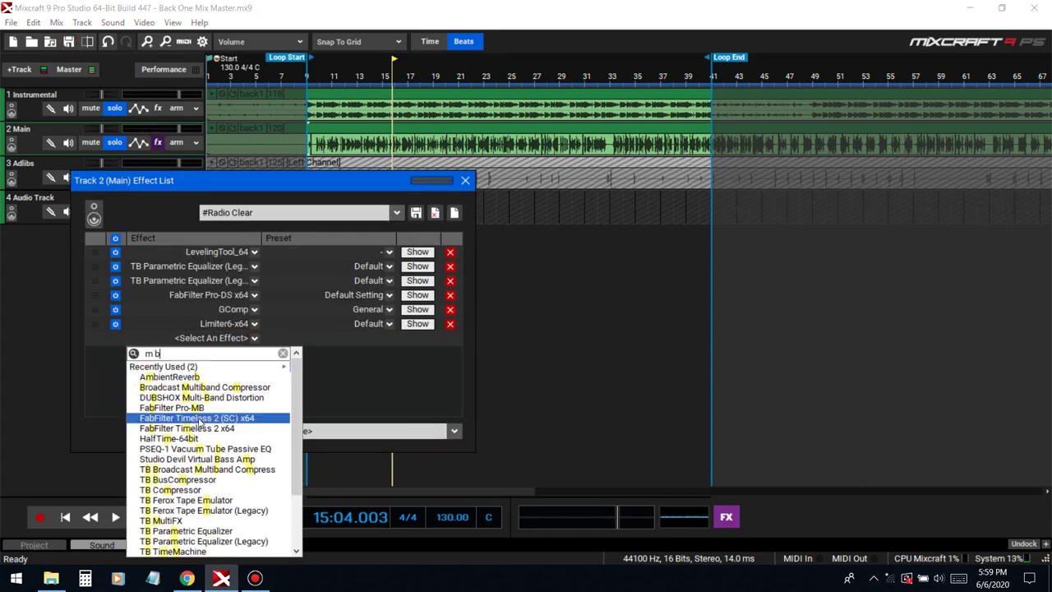
key(Return)
click(94, 344)
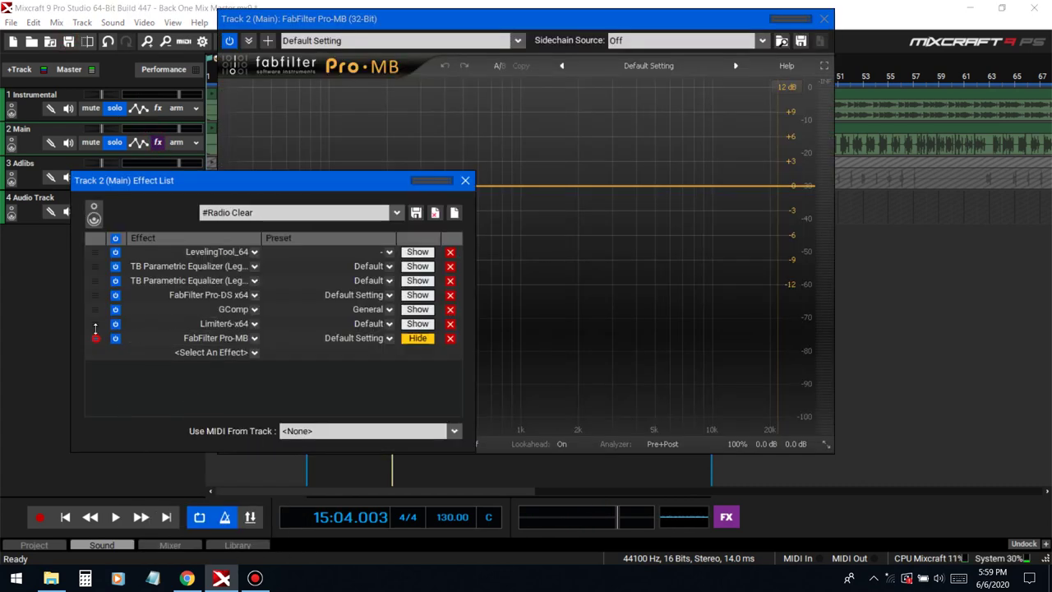
click(462, 183)
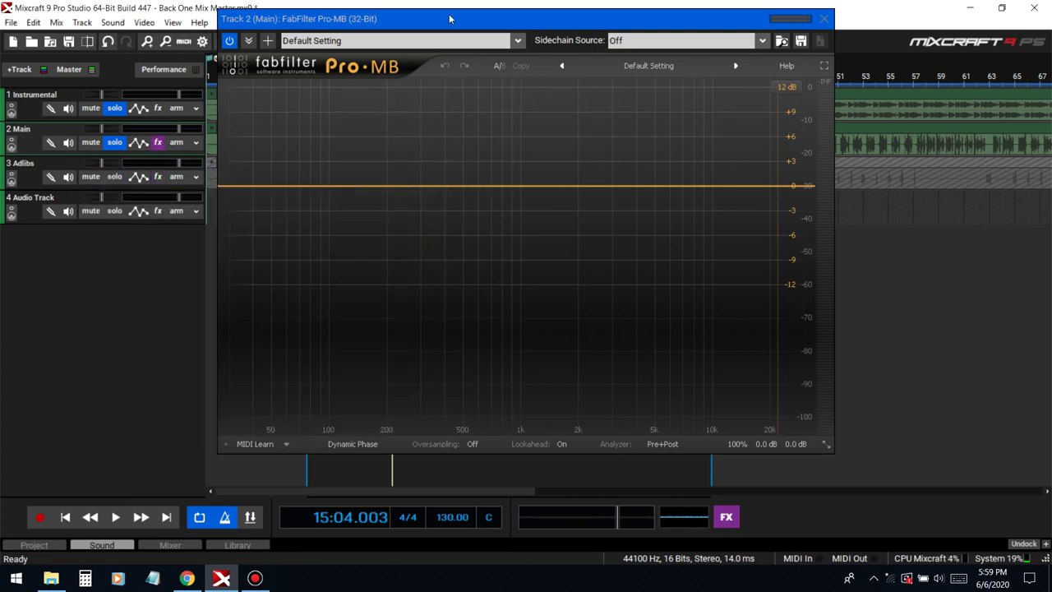
Add a low-mid compression band in Pro-MB while playing the song from just before the loop start.
drag(446, 15, 505, 203)
click(304, 76)
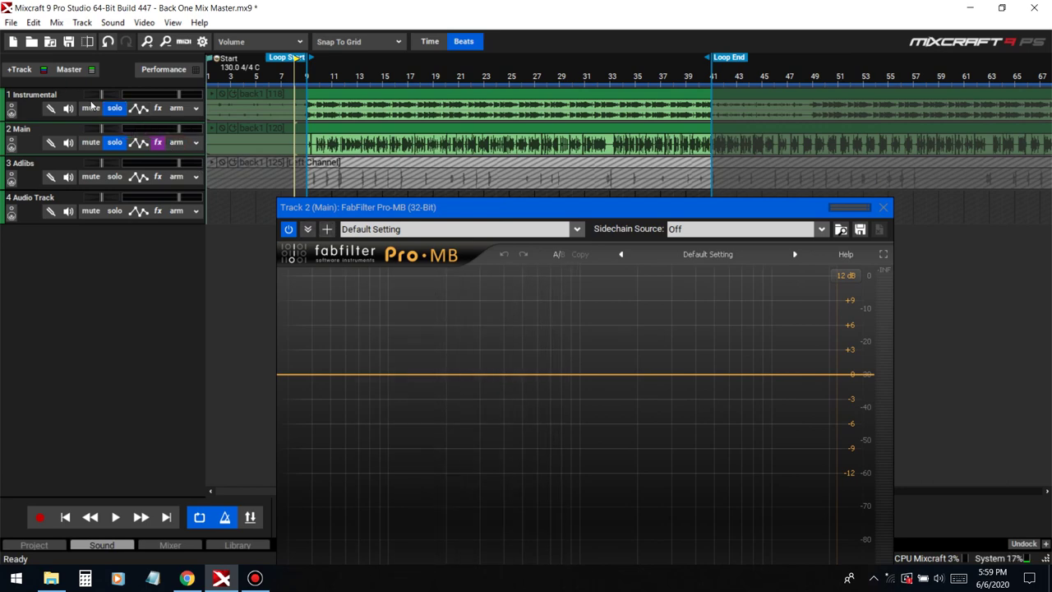
key(space)
click(489, 374)
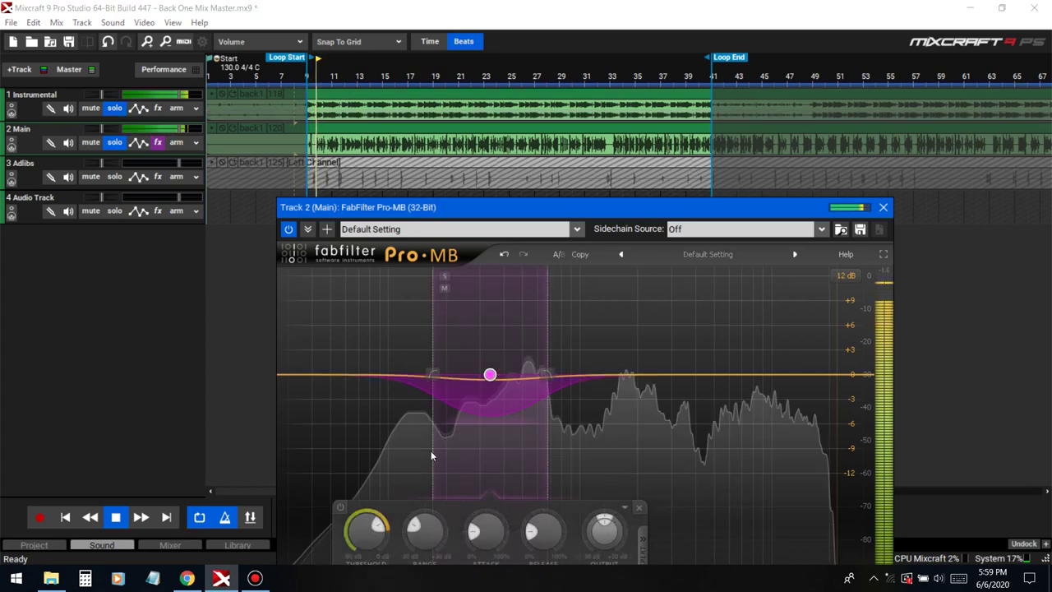
drag(539, 206, 532, 155)
With only the Main track soloed, shift the Pro-MB band slightly lower in frequency and reduce its attack to about 12.2%.
click(114, 109)
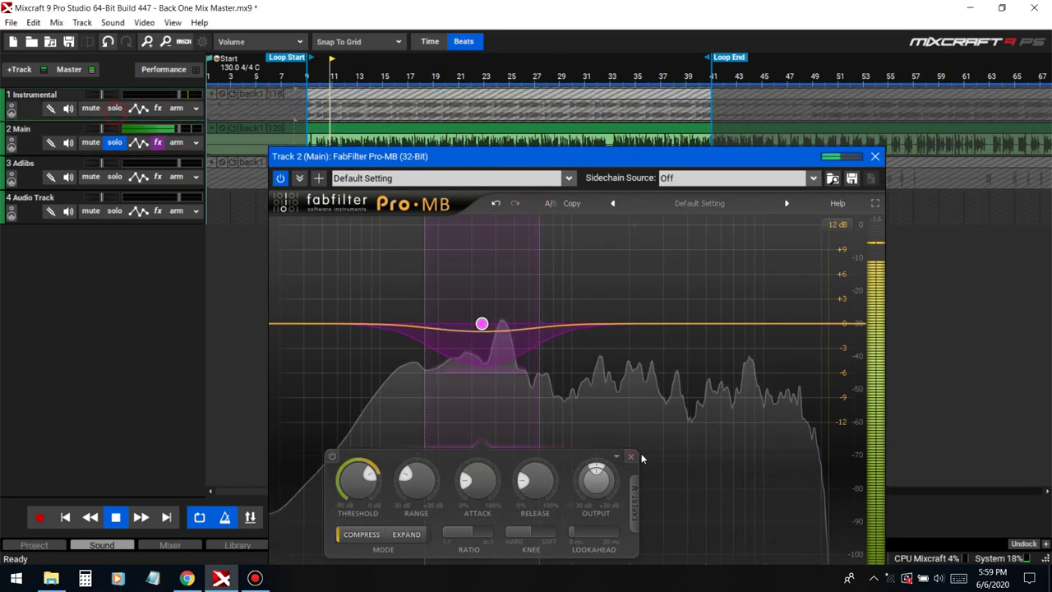
click(436, 225)
drag(481, 324, 462, 323)
click(416, 224)
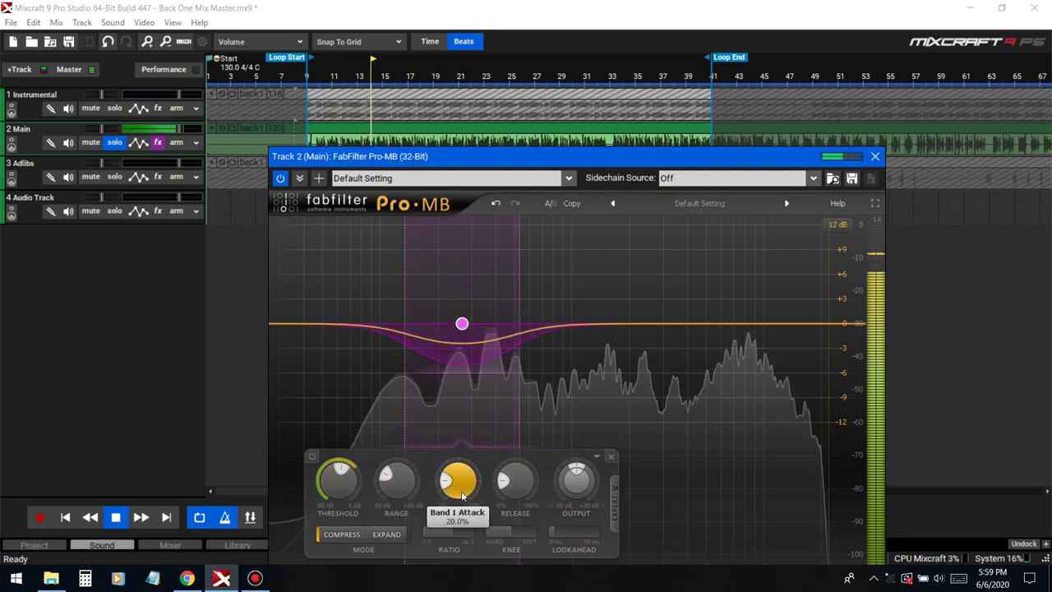
drag(466, 503, 469, 511)
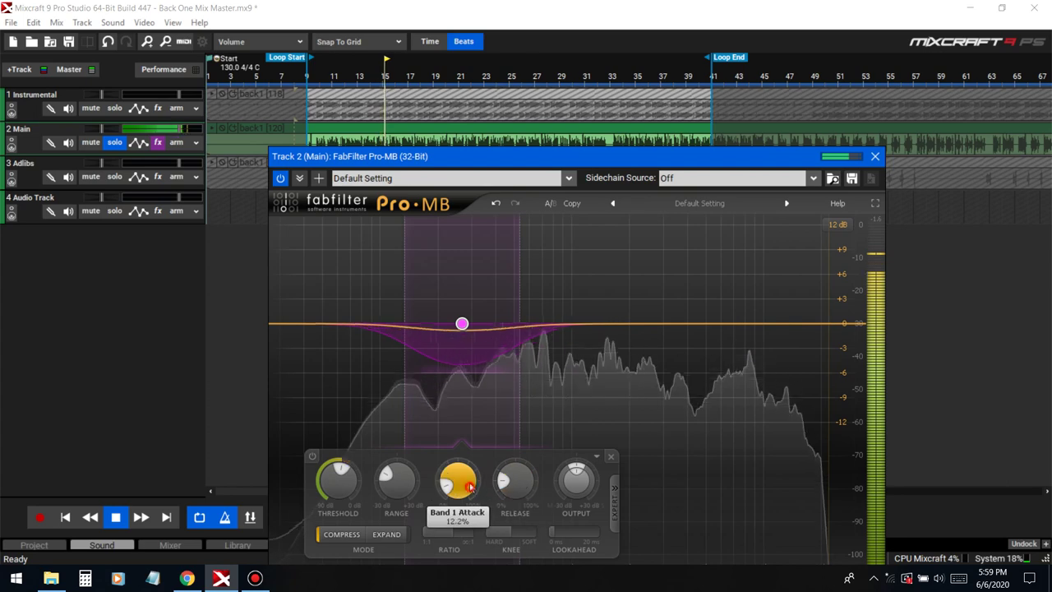
key(space)
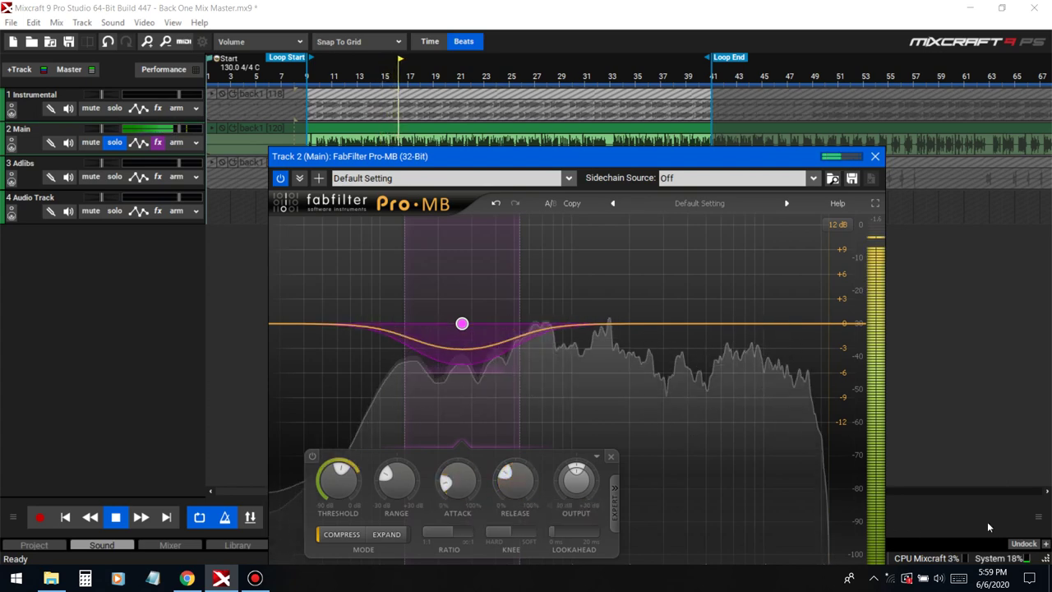
click(157, 145)
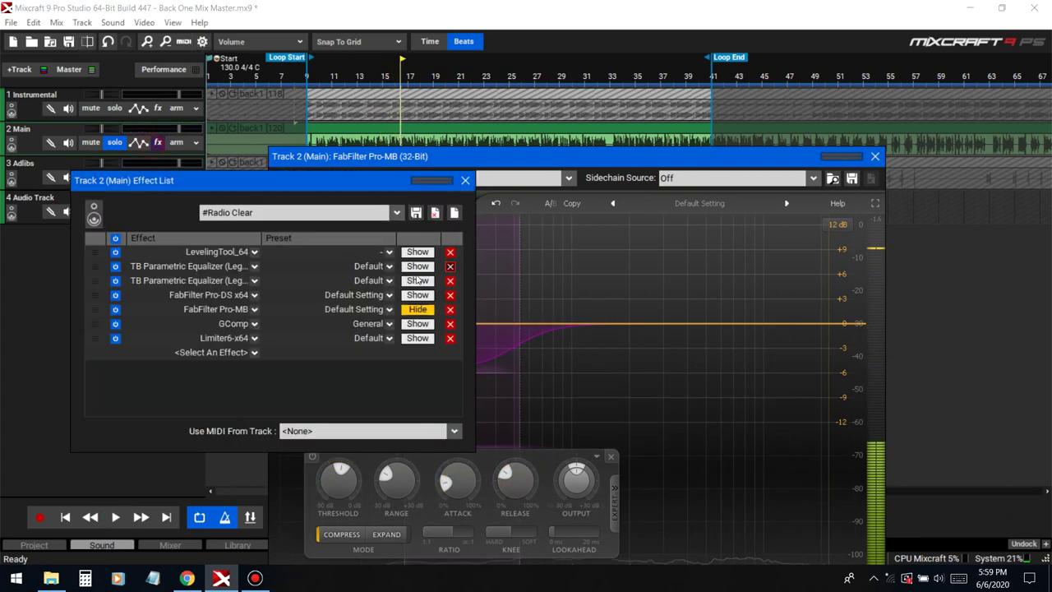
click(202, 354)
click(255, 403)
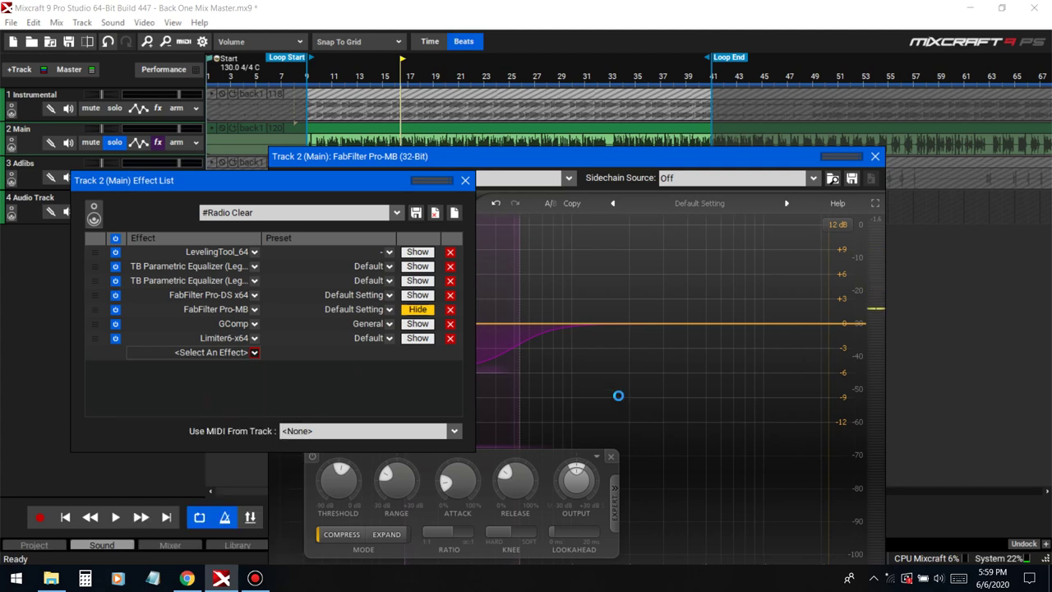
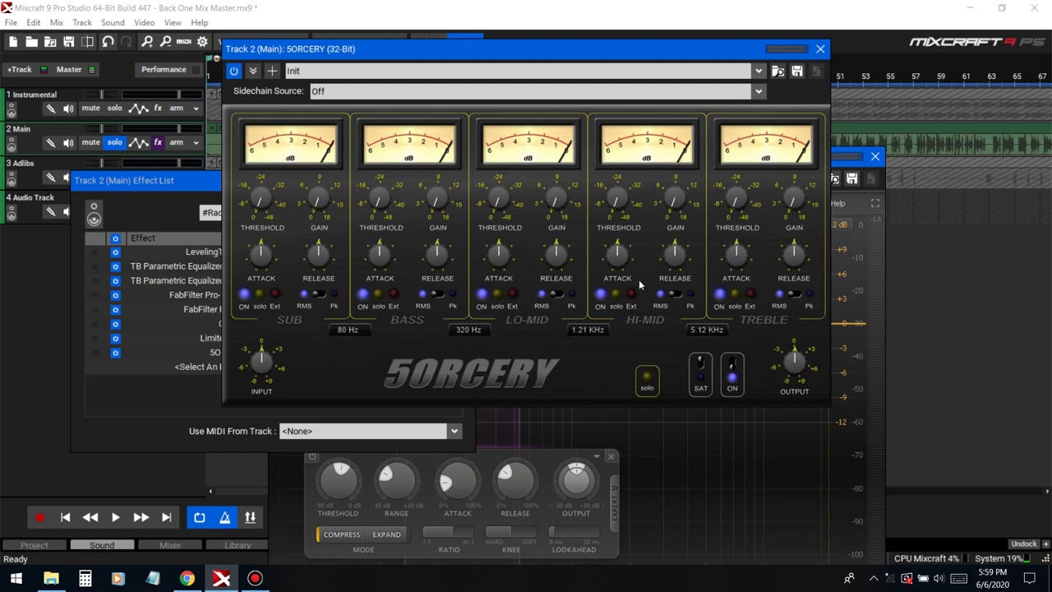
click(819, 50)
click(451, 353)
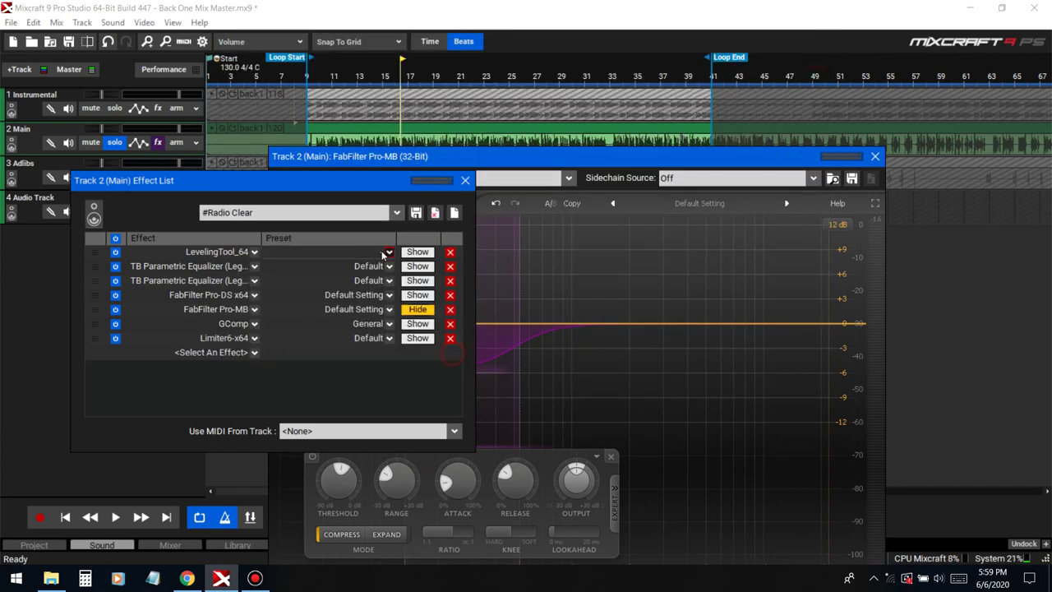
click(466, 179)
Audition the Pro-MB band during playback, move it slightly higher in frequency, and set its release to about 39.7%.
key(space)
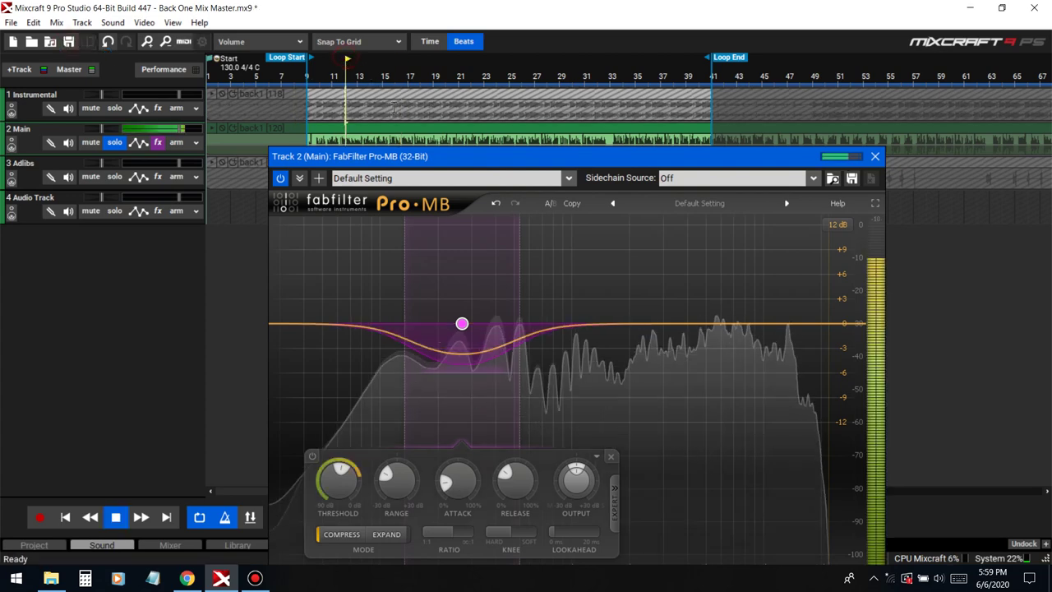
drag(462, 323, 482, 323)
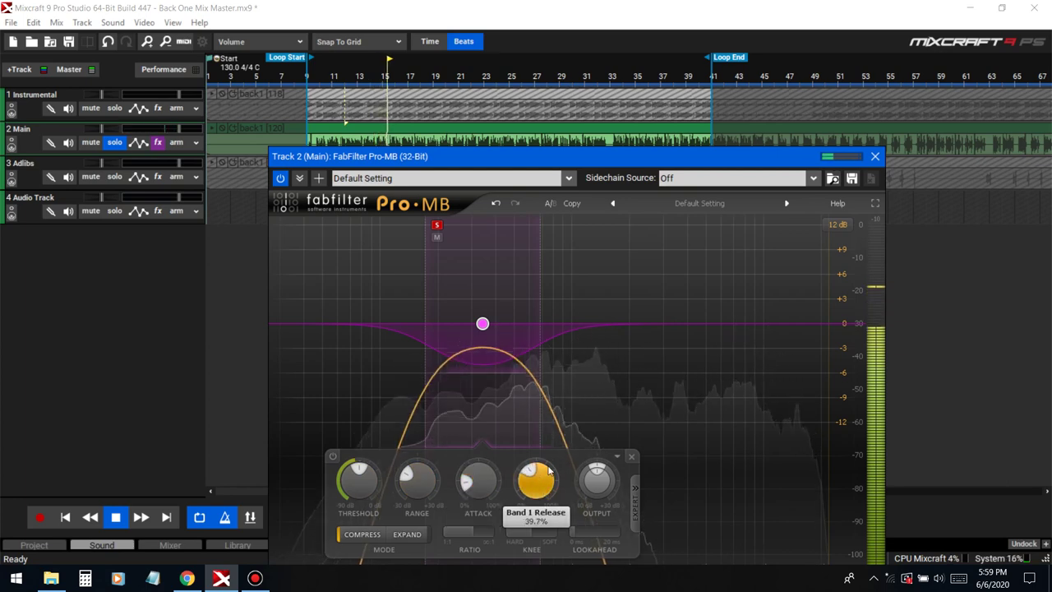
click(437, 228)
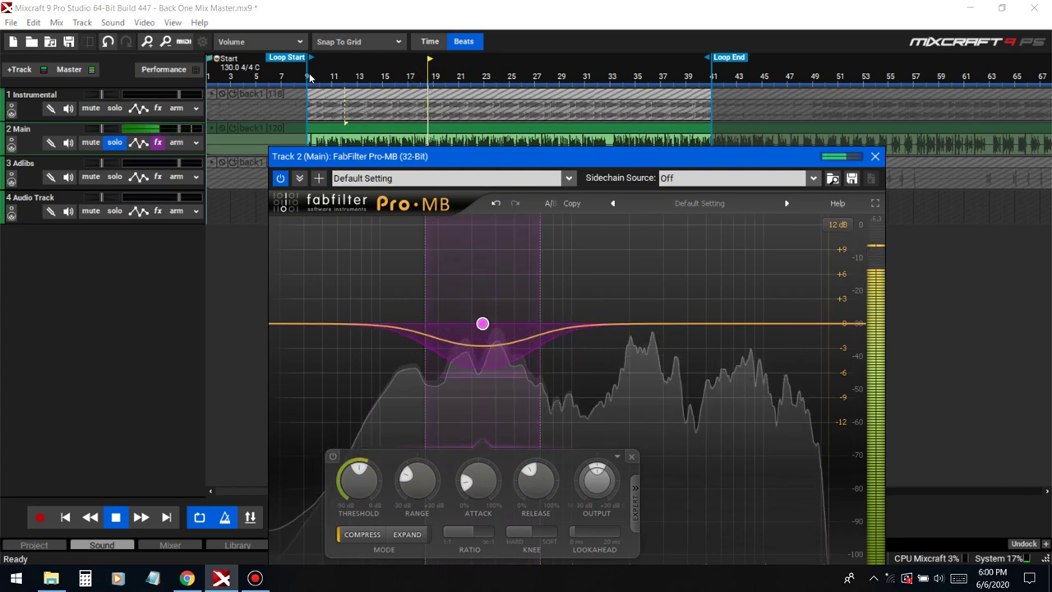
Check the vocal with and without the Instrumental, and compare it with Pro-MB bypassed and enabled.
click(116, 109)
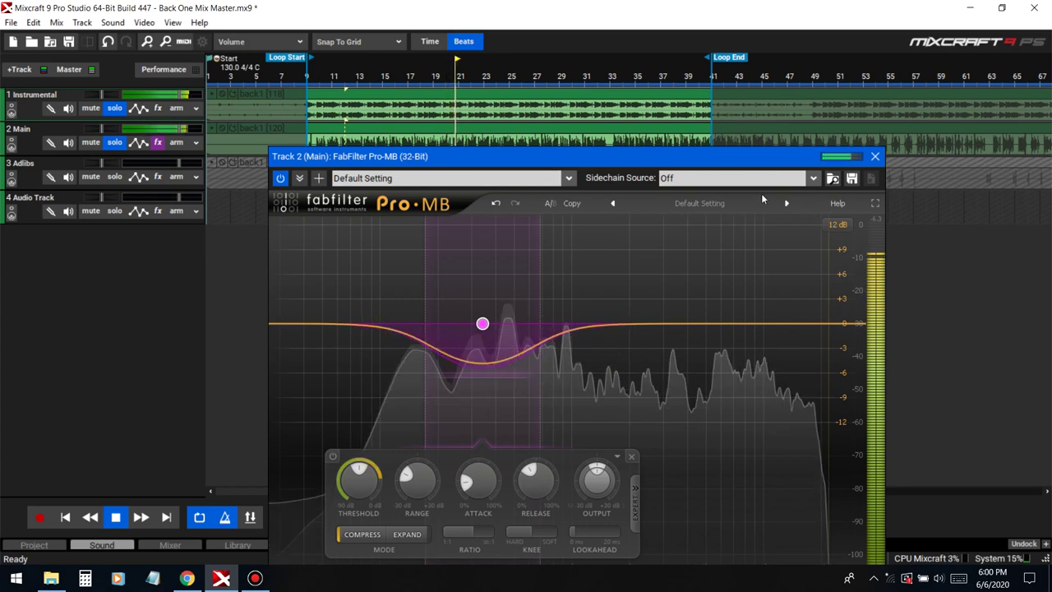
click(114, 108)
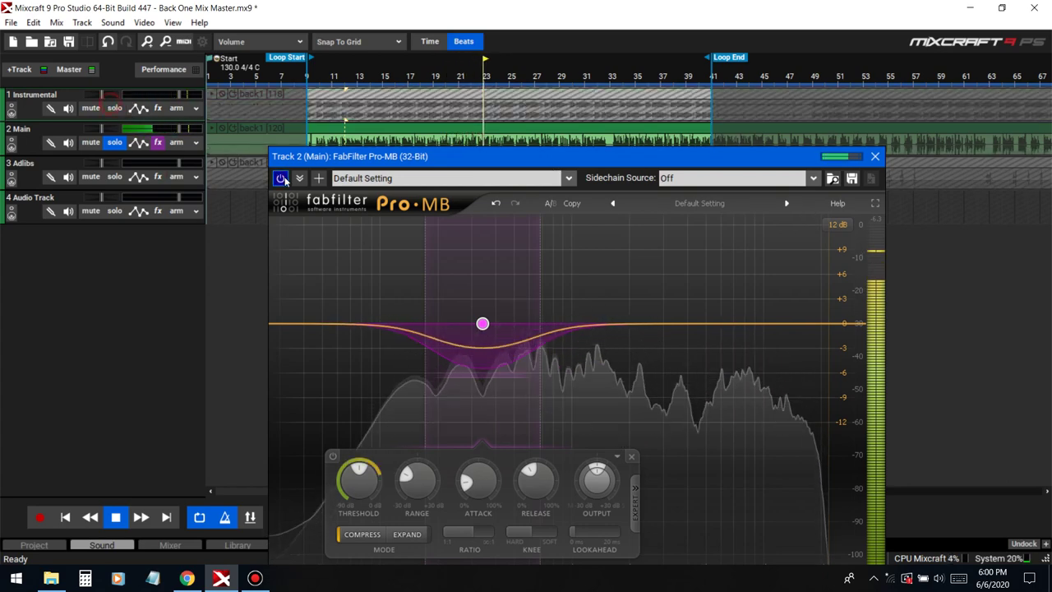
click(281, 178)
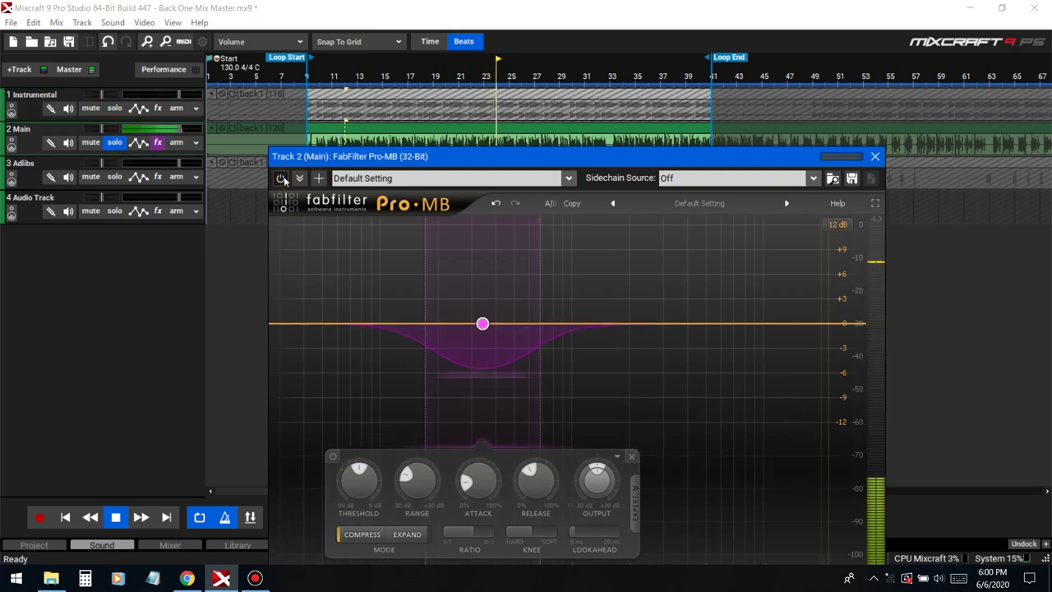
click(282, 178)
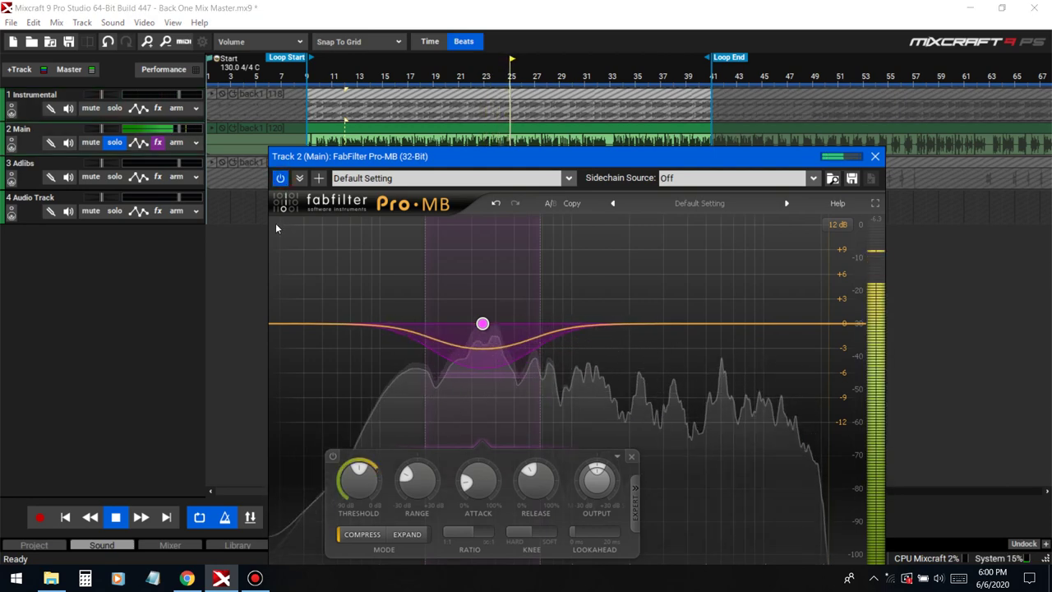
click(280, 180)
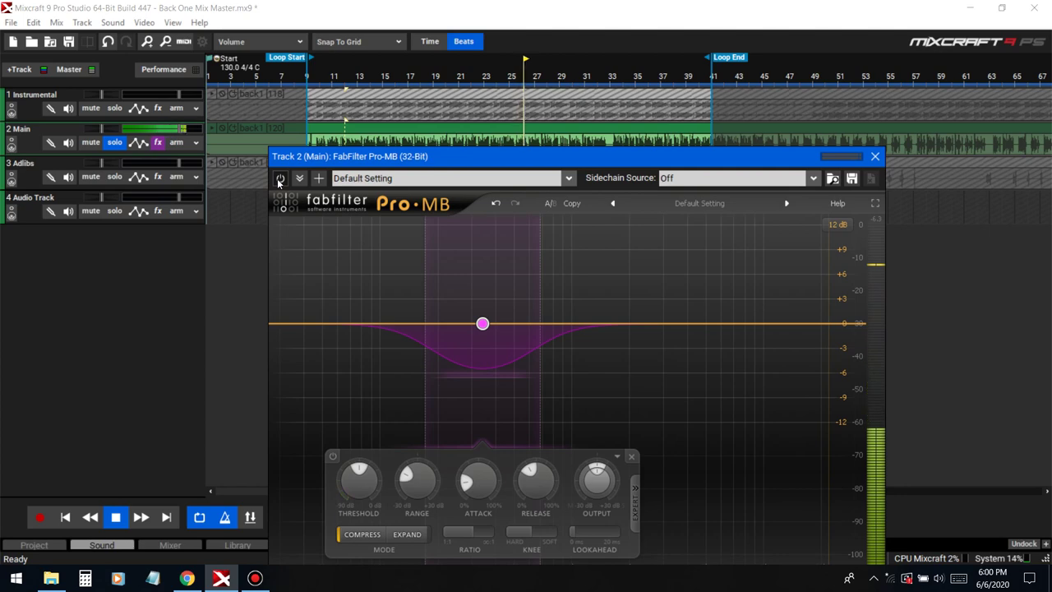
click(280, 179)
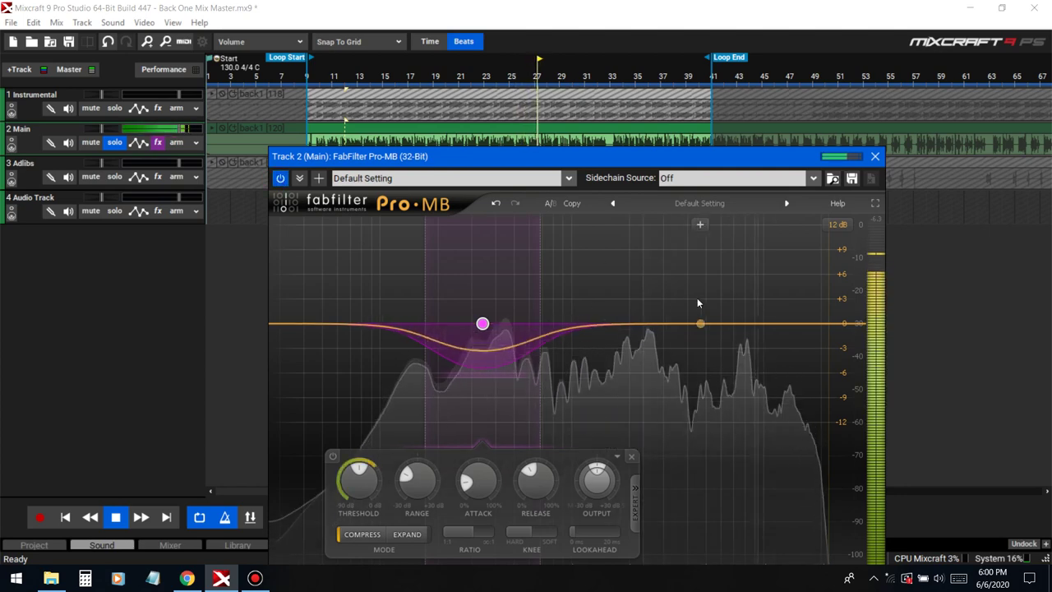
key(space)
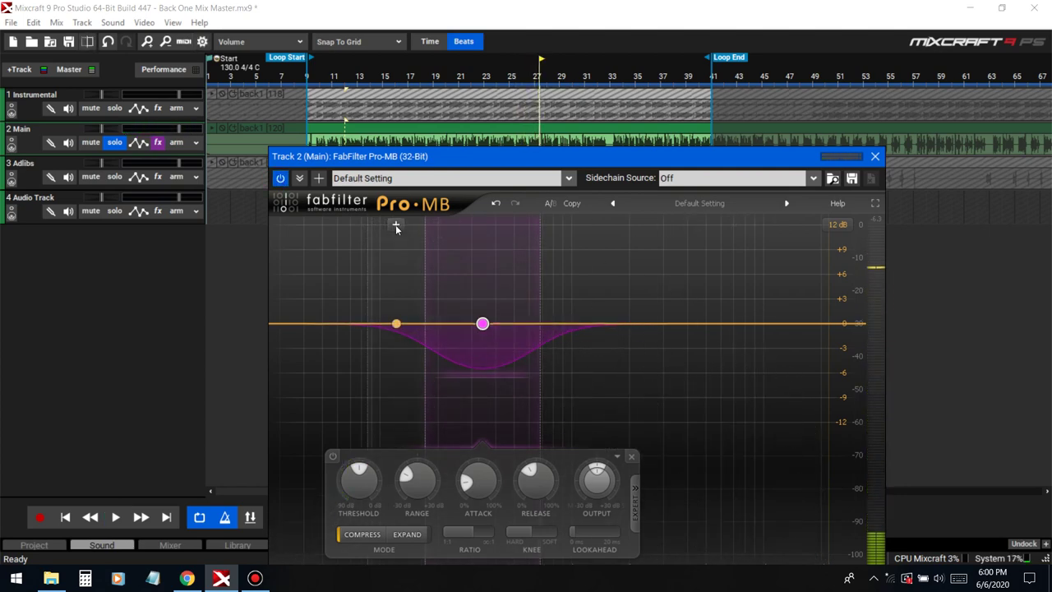
Add a second compression band adjoining the lower edge of the first band and restart playback from the loop start.
click(395, 227)
drag(375, 319, 359, 321)
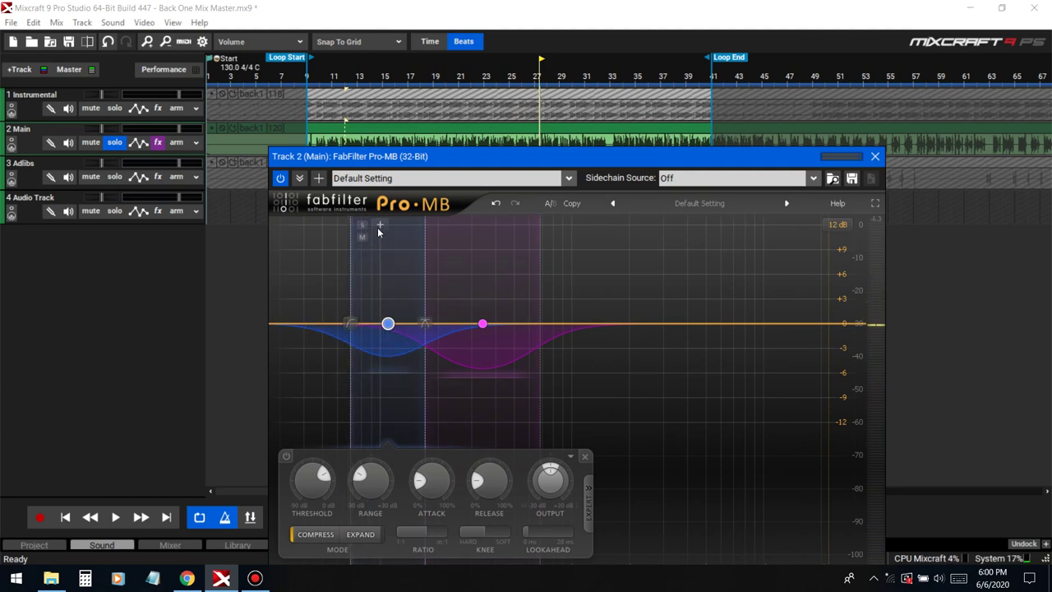
click(313, 70)
key(space)
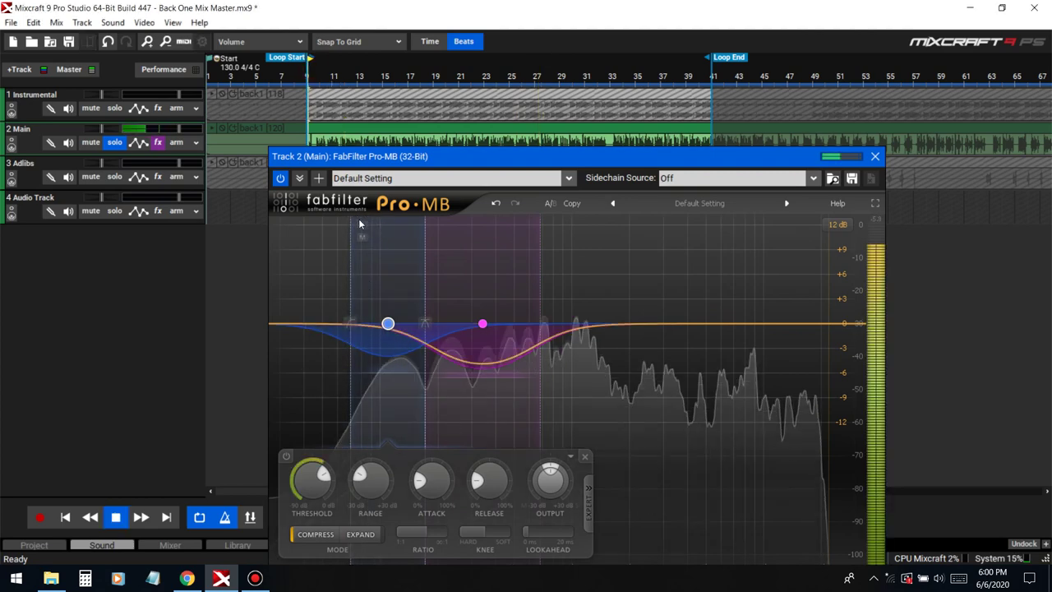
Audition the lower band and tune it with a lower threshold, smaller range, higher attack and lower release.
click(362, 226)
scroll(424, 327, down, 5)
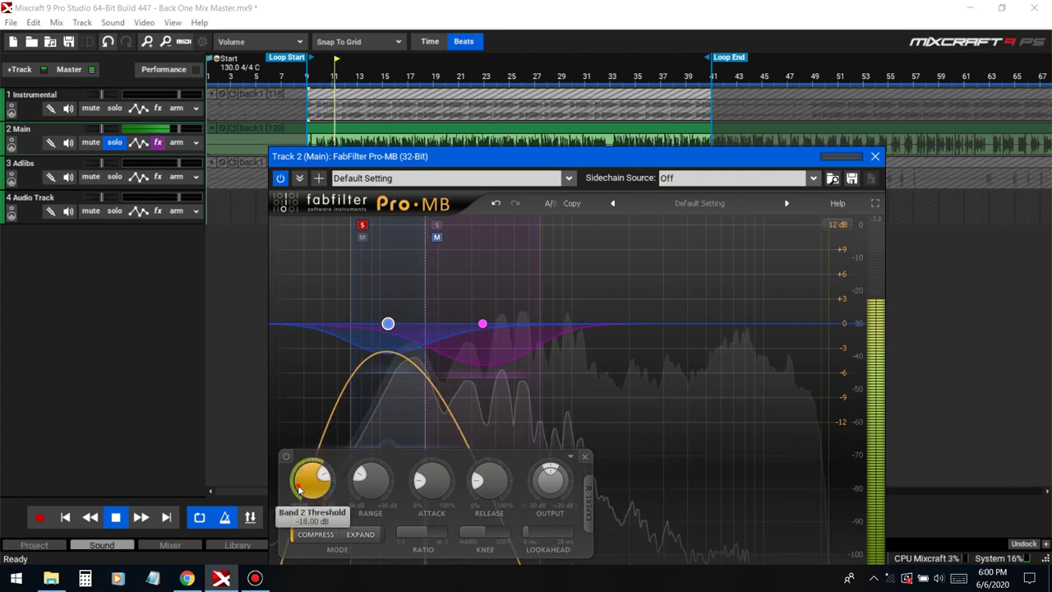
drag(317, 483, 313, 552)
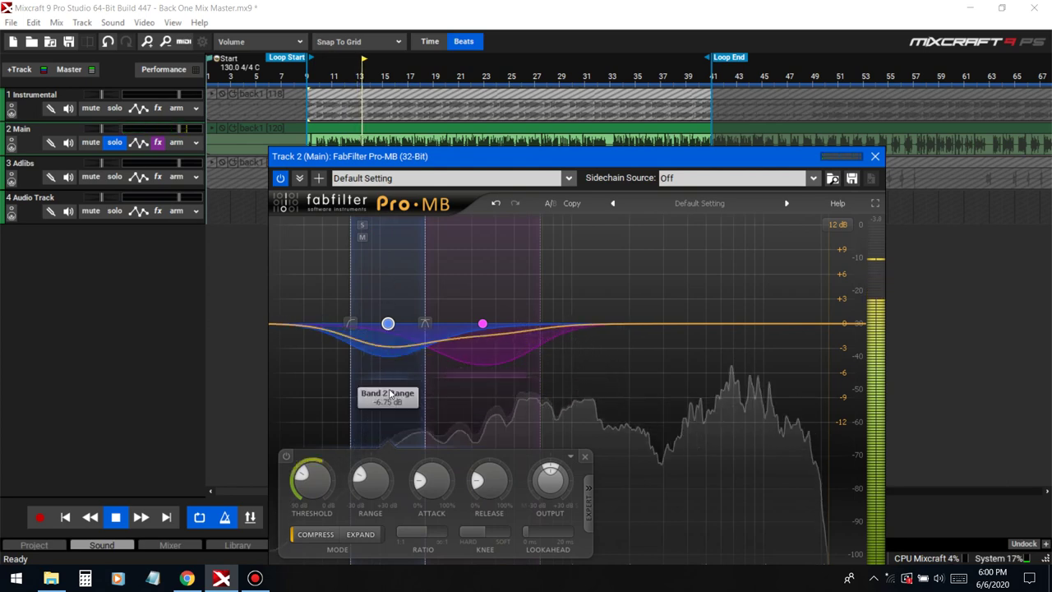
drag(436, 487, 441, 460)
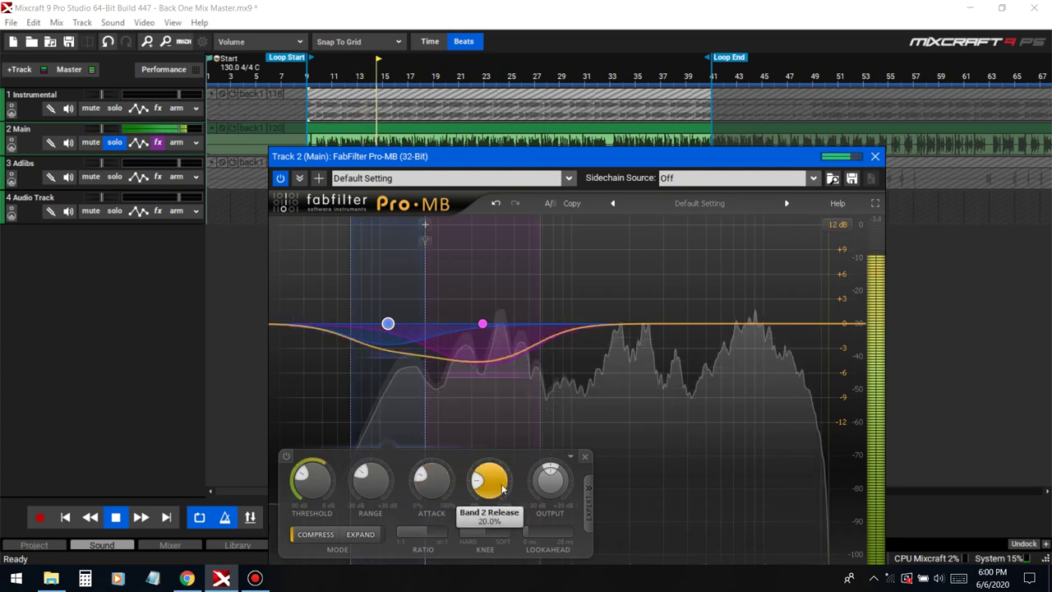
drag(492, 484, 514, 537)
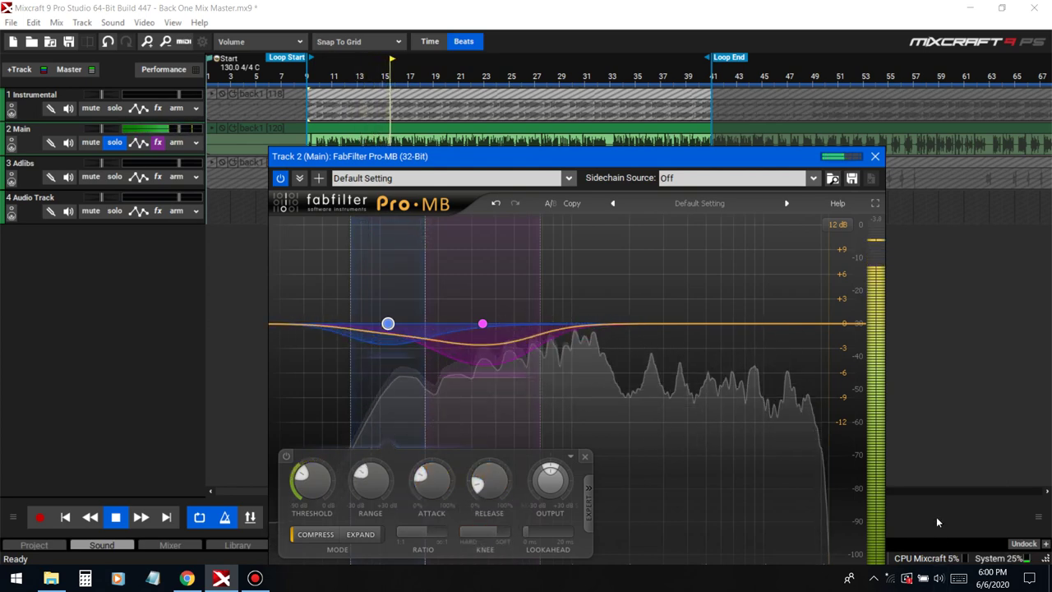
key(space)
Move the crossover between the two bands slightly higher and adjust the lower band's ratio while playing from the loop start.
click(362, 225)
drag(425, 323, 436, 328)
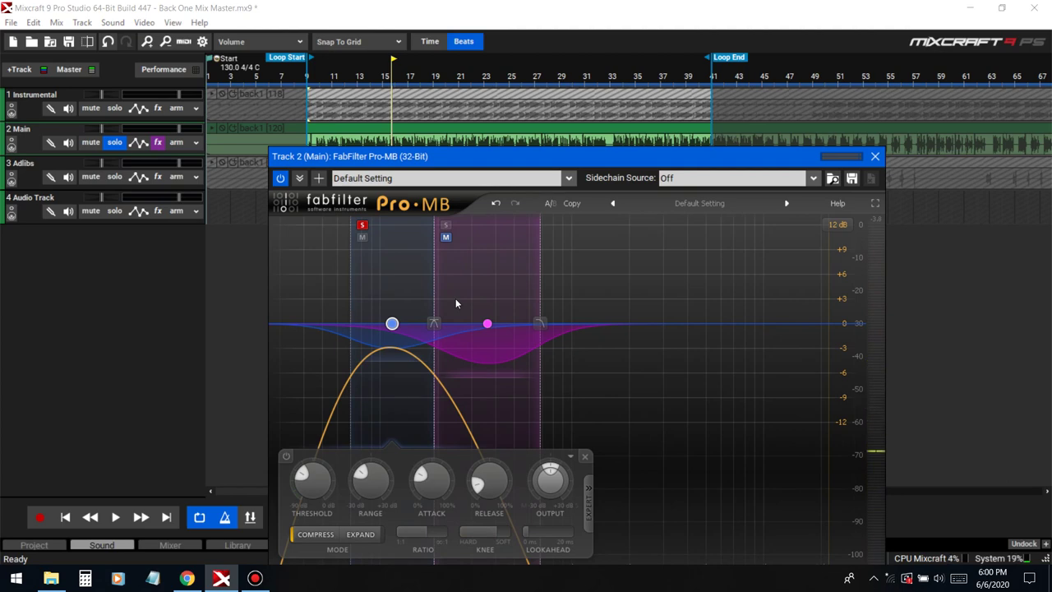
click(309, 78)
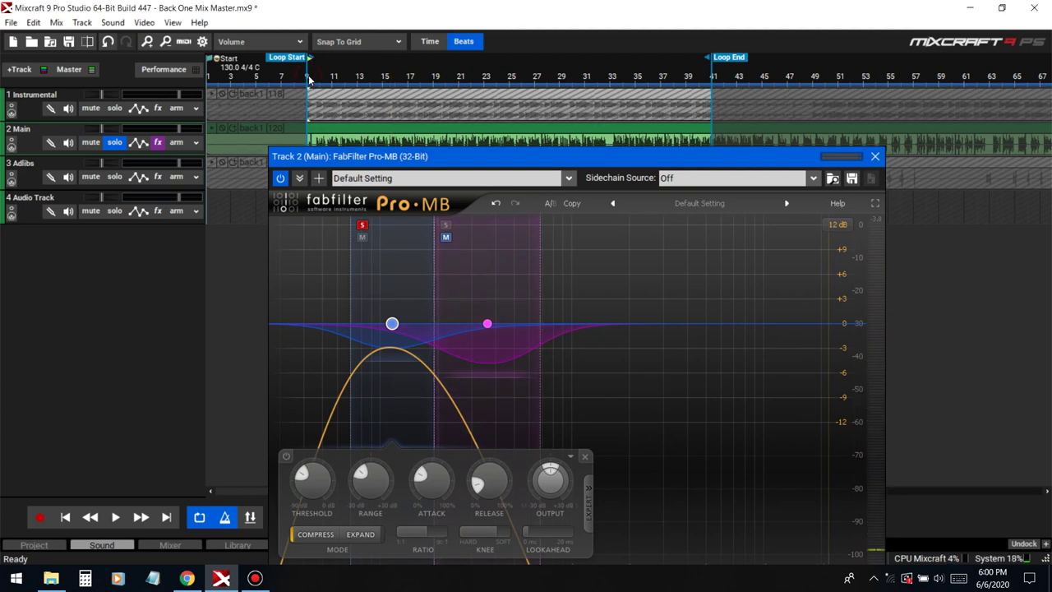
key(space)
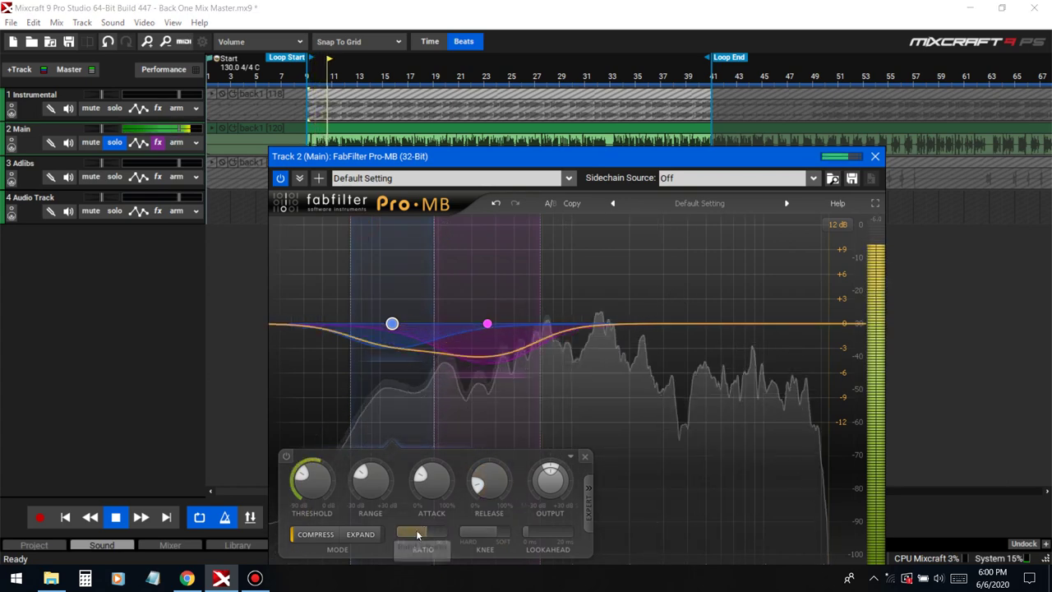
drag(418, 536, 430, 538)
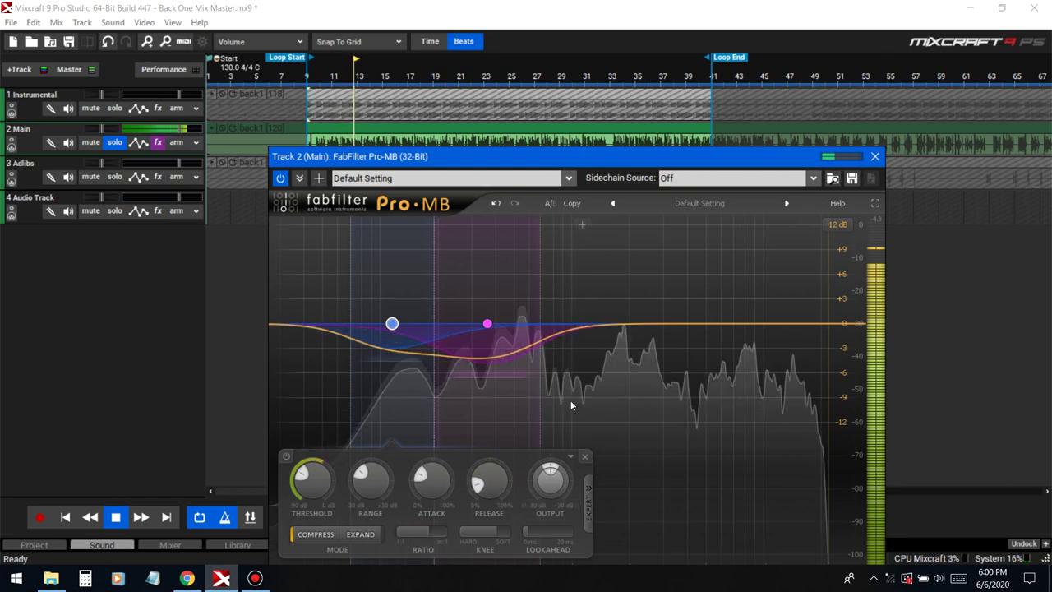
Audition the upper compression band on its own while the vocal plays, and return to hearing all bands.
click(446, 225)
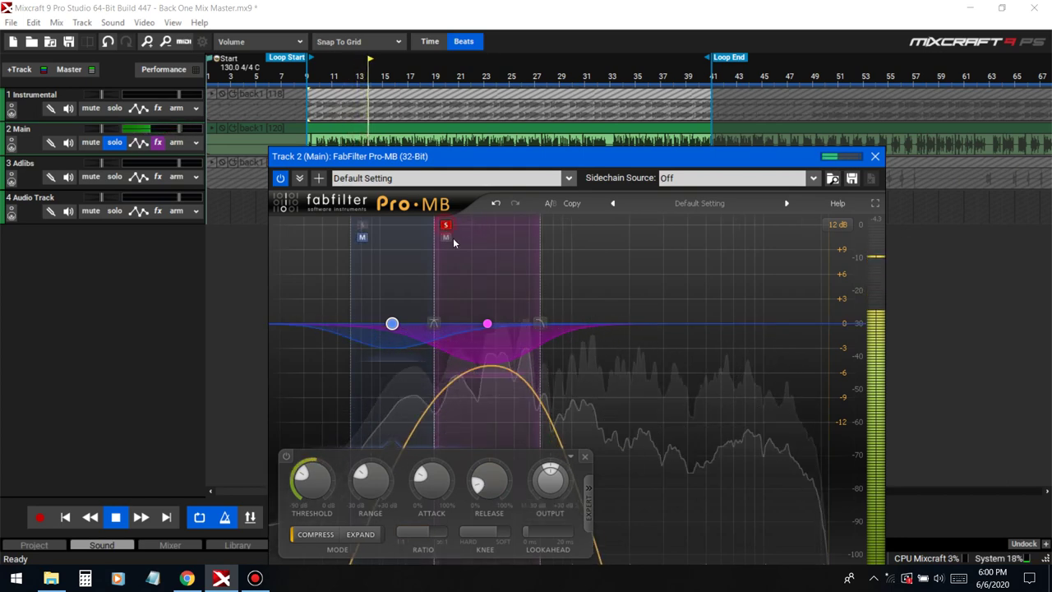
click(483, 322)
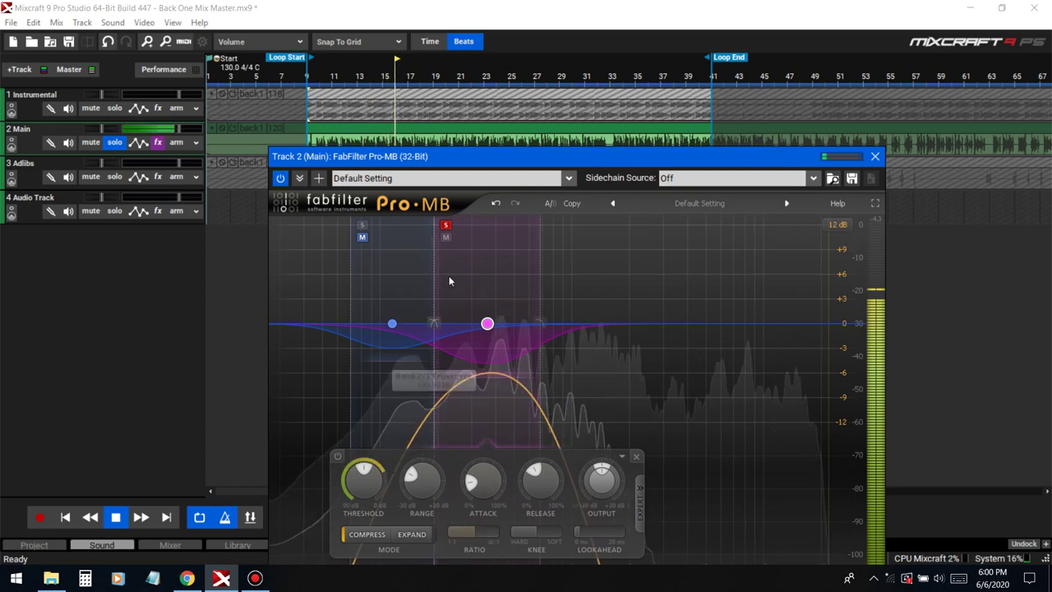
click(445, 226)
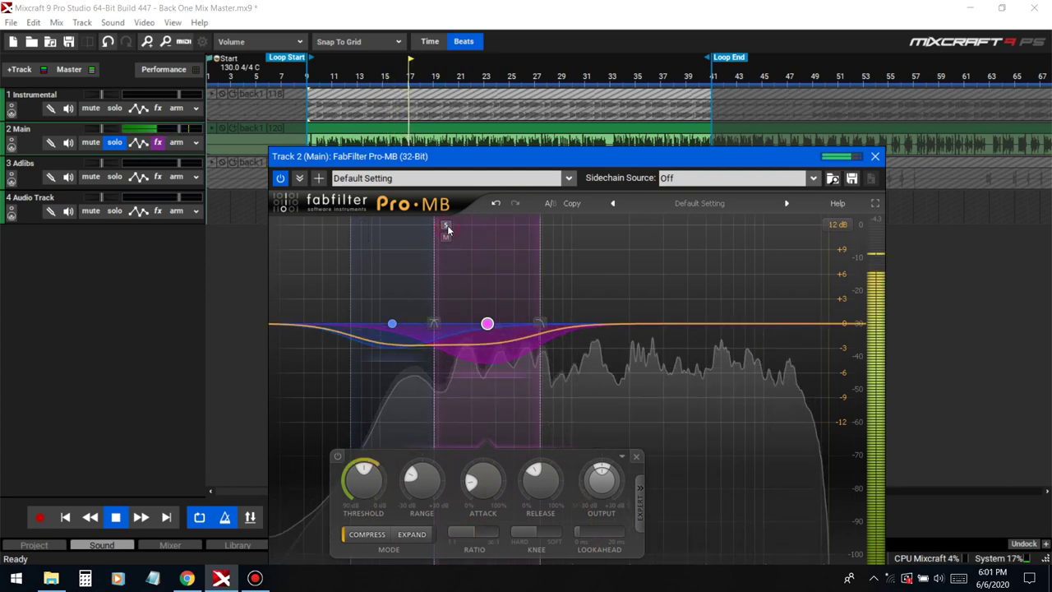
Solo the Instrumental together with the Main vocal and listen to both from the loop start.
click(115, 108)
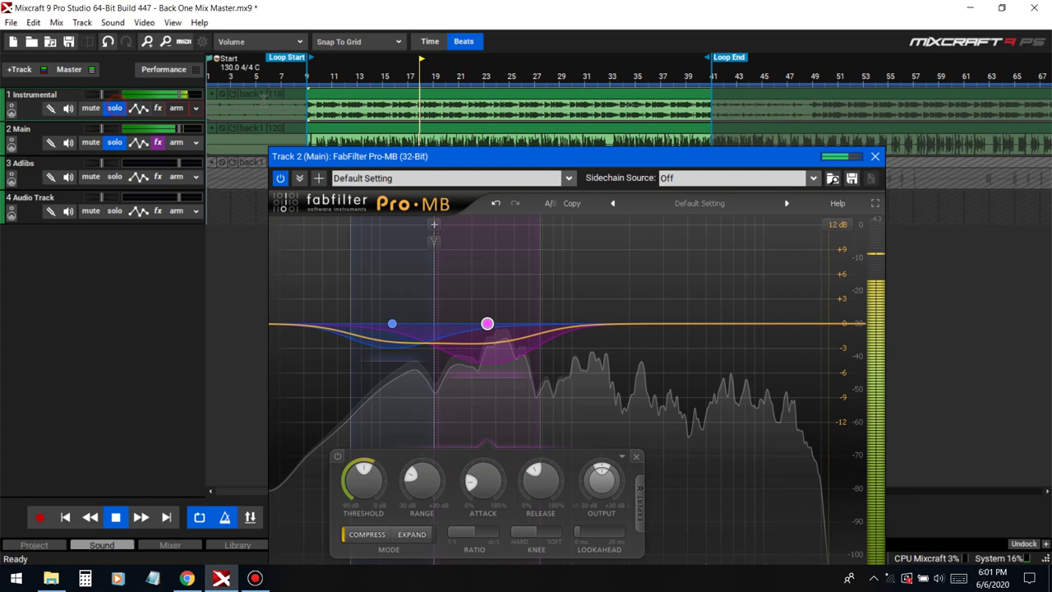
click(310, 76)
click(311, 76)
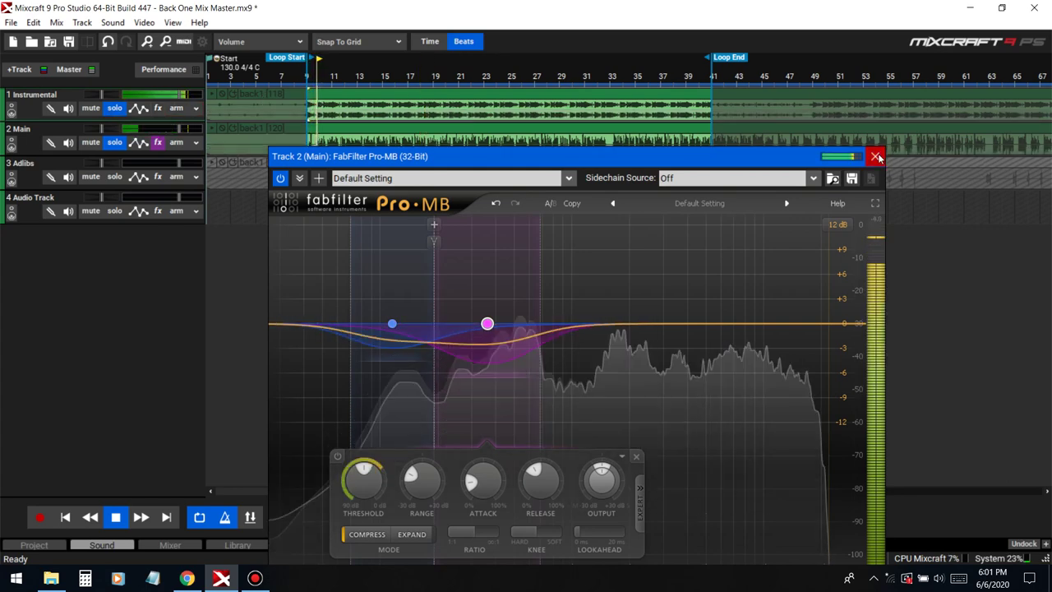
key(space)
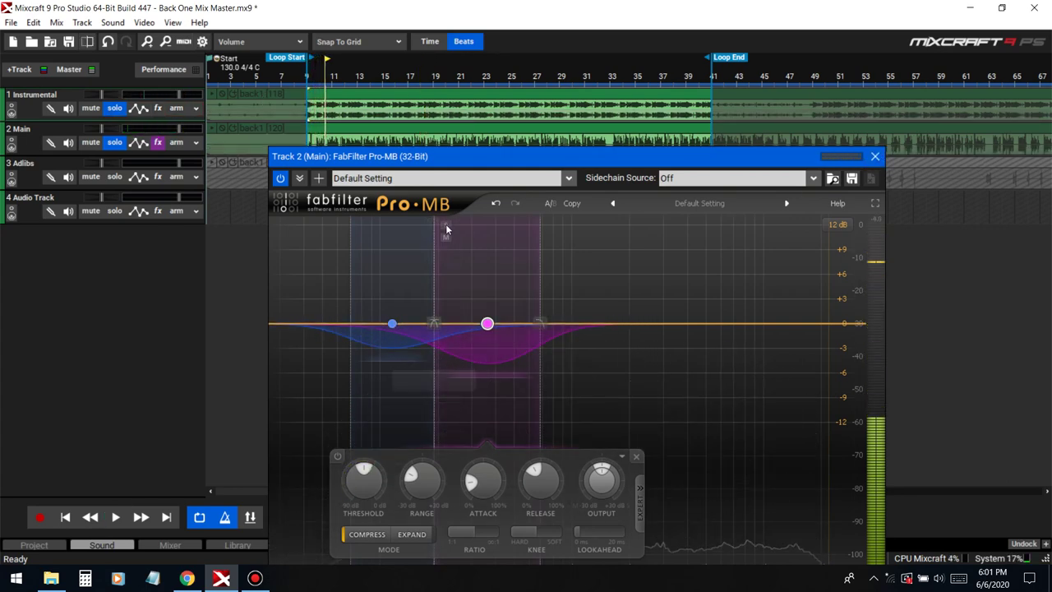
Raise the crossover between the two bands slightly and audition the upper band against the Instrumental.
drag(436, 348, 443, 349)
click(347, 67)
key(space)
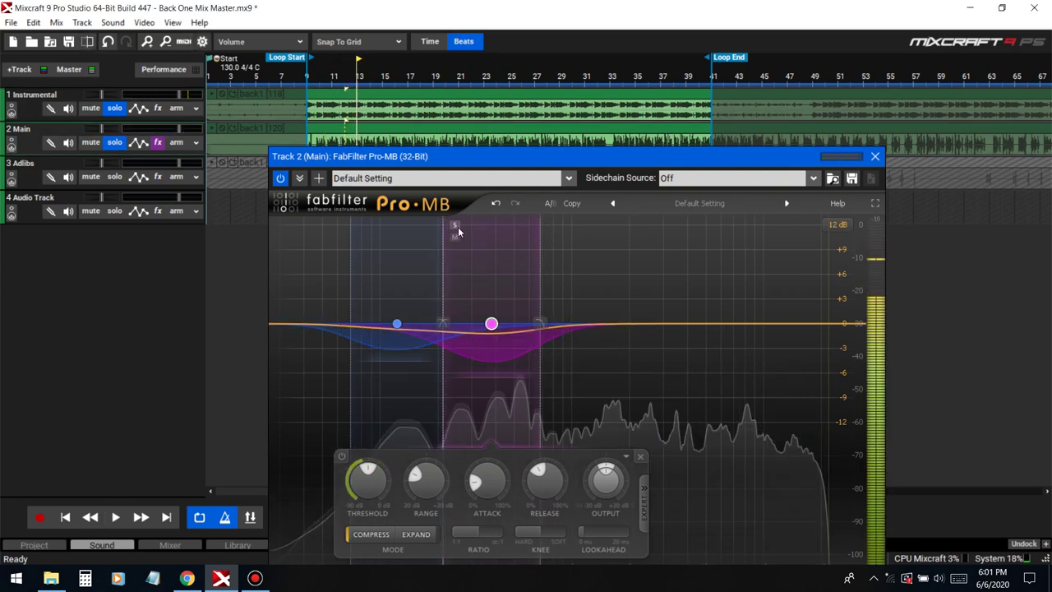
click(455, 226)
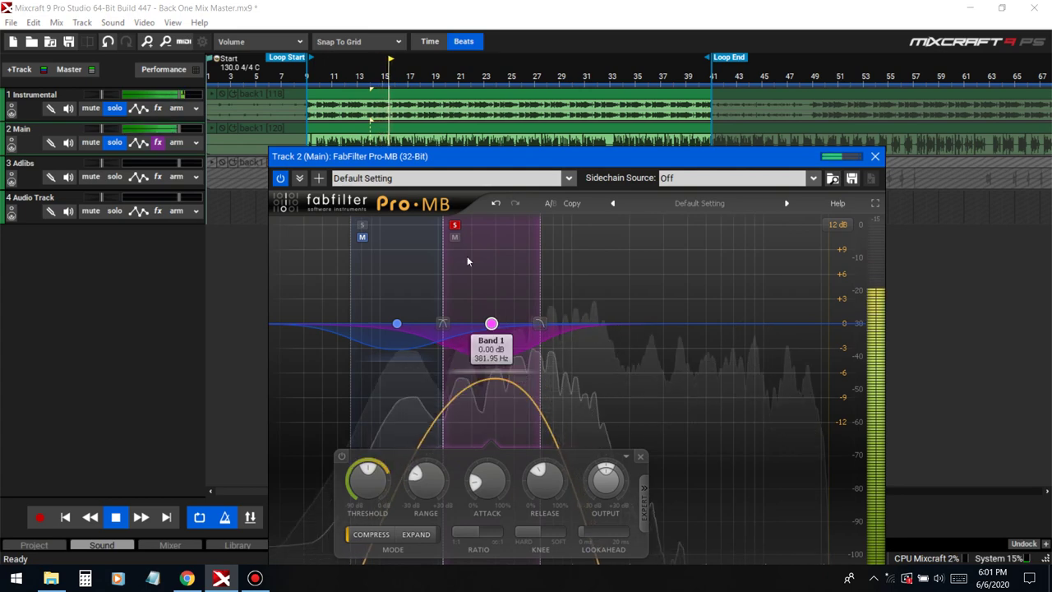
click(455, 224)
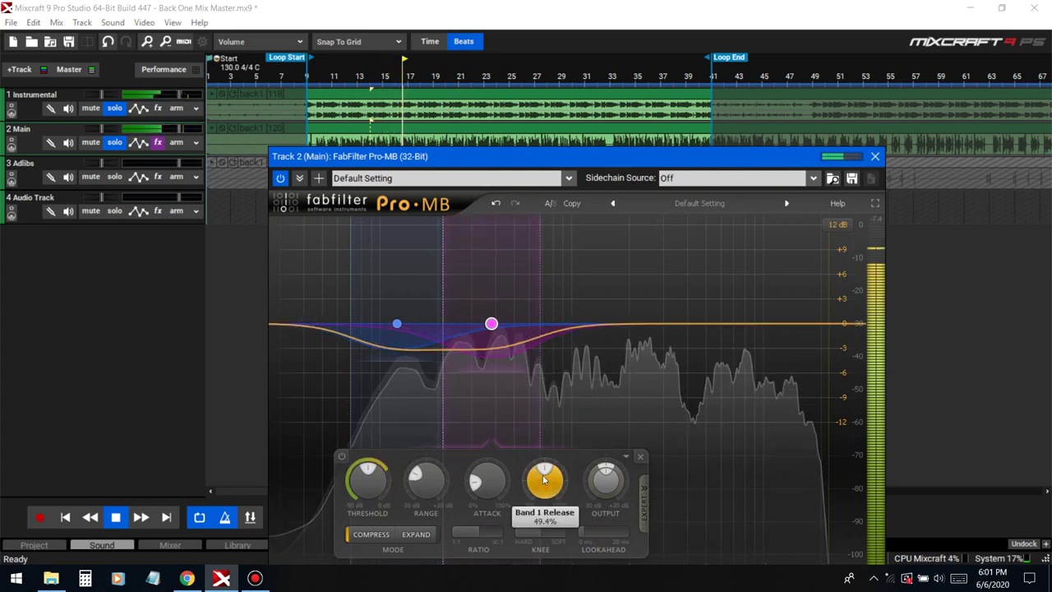
Adjust the upper band's ratio and range, with the range at about -5.08 dB, and shift the whole band higher in frequency.
drag(477, 533, 489, 540)
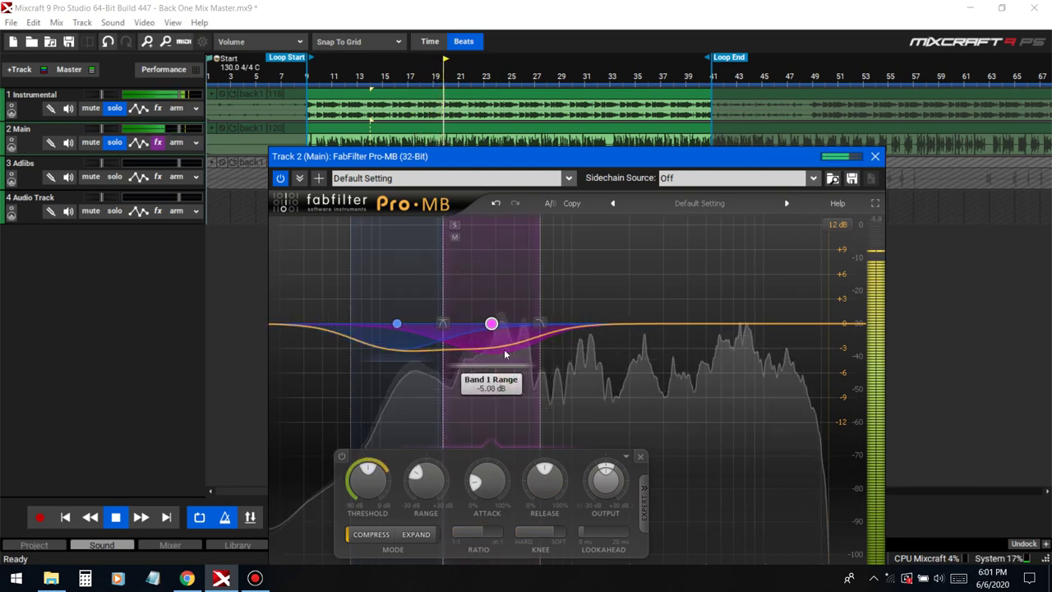
mouse_move(493, 328)
mouse_down()
mouse_move(473, 329)
mouse_move(517, 328)
mouse_move(506, 329)
mouse_up()
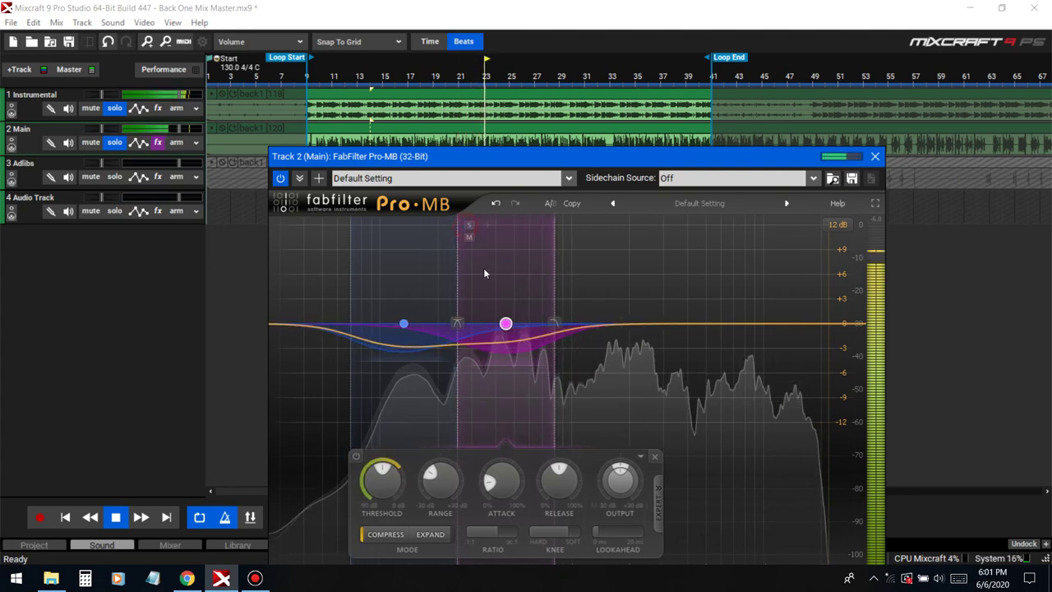
Try a 48 dB/oct slope at the crossover between the two bands while auditioning the upper band alone.
click(468, 224)
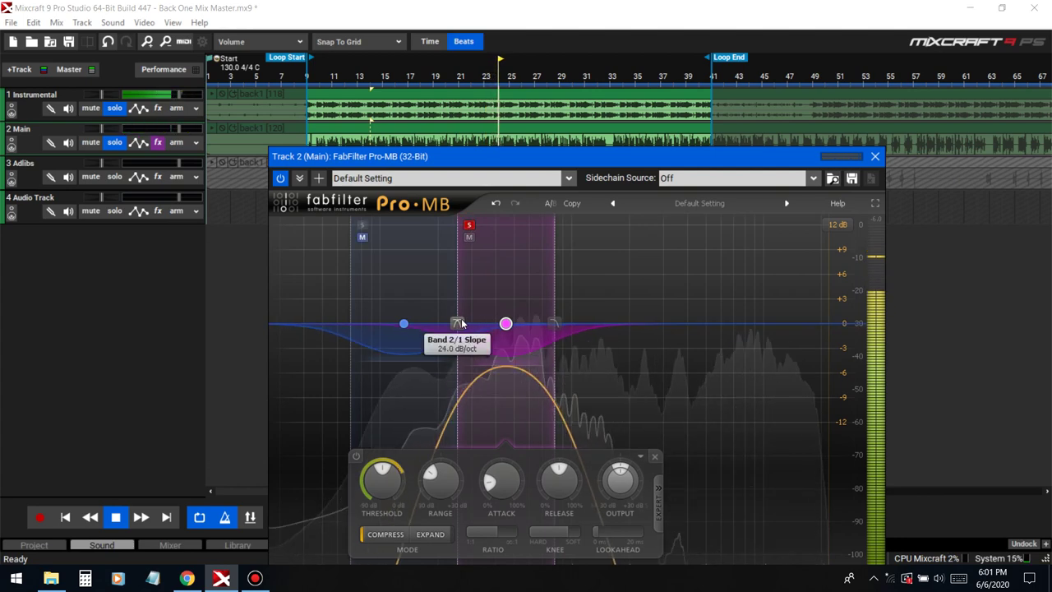
click(468, 225)
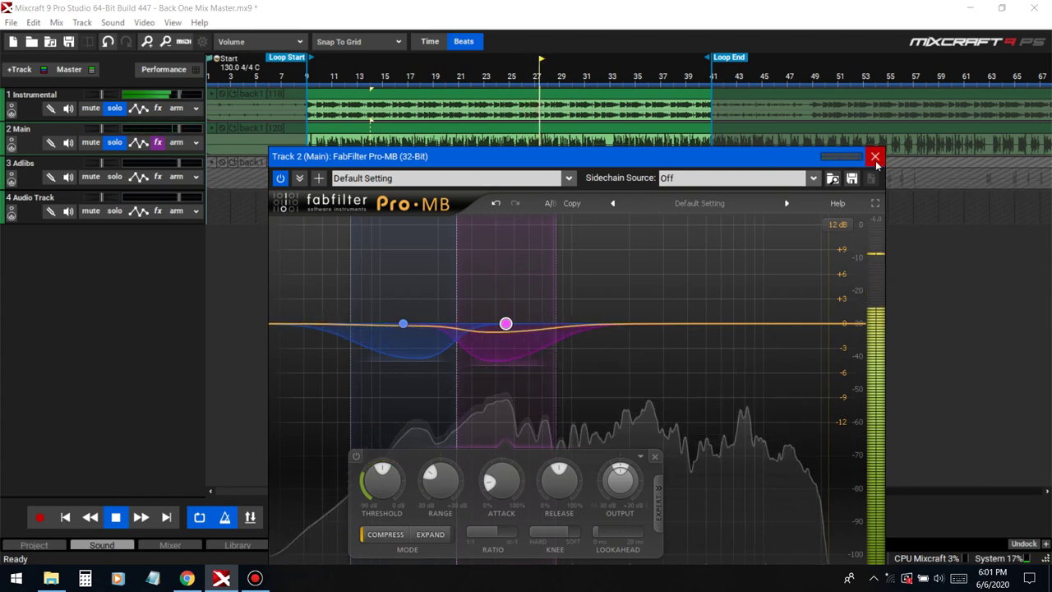
click(469, 226)
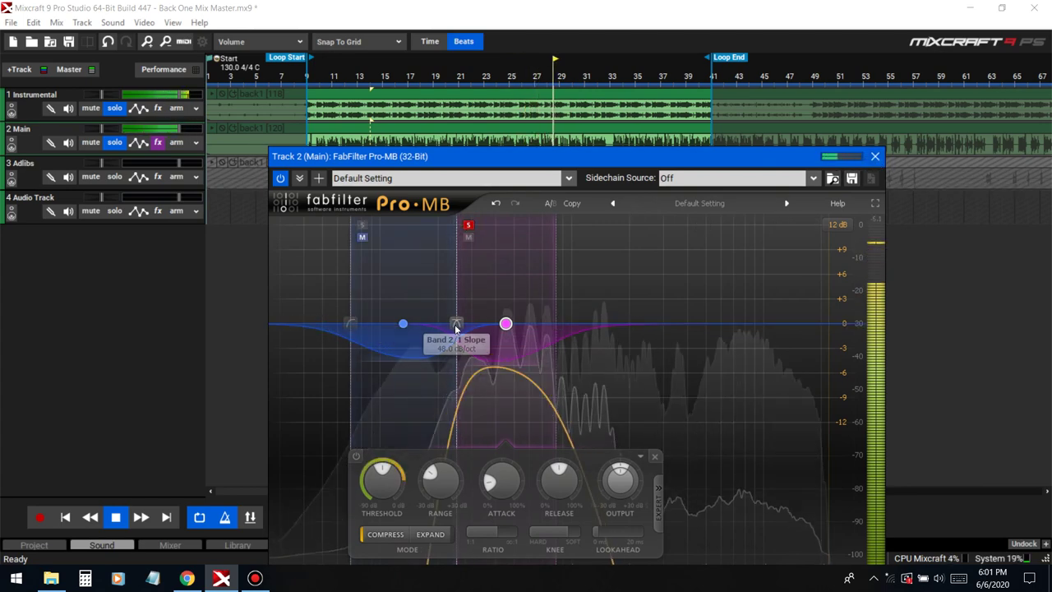
click(468, 225)
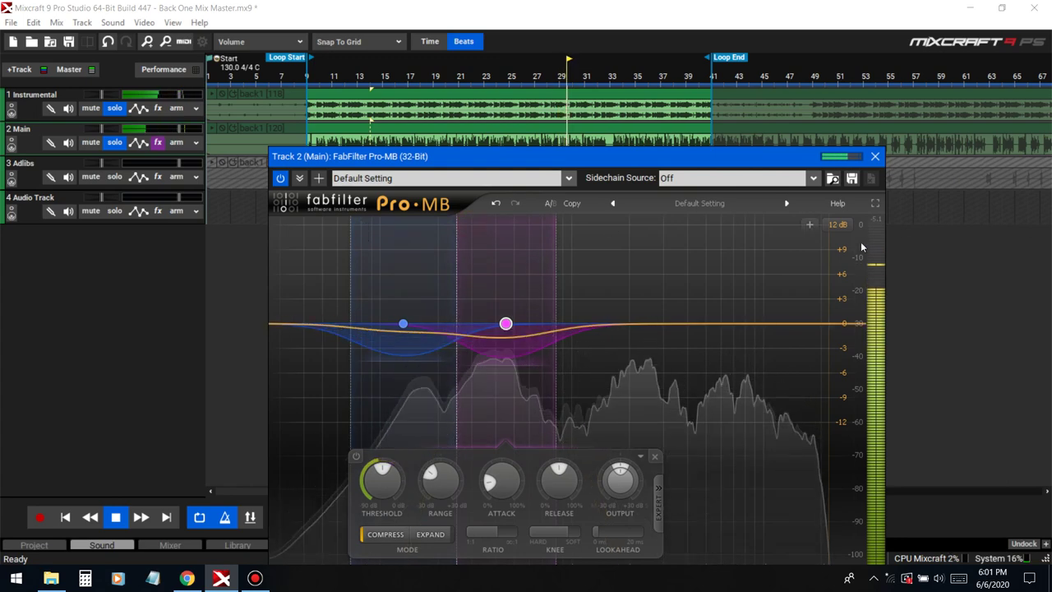
Fine-tune the upper band's release to about 49.8%, close the Pro-MB window and save the project.
drag(566, 487, 563, 486)
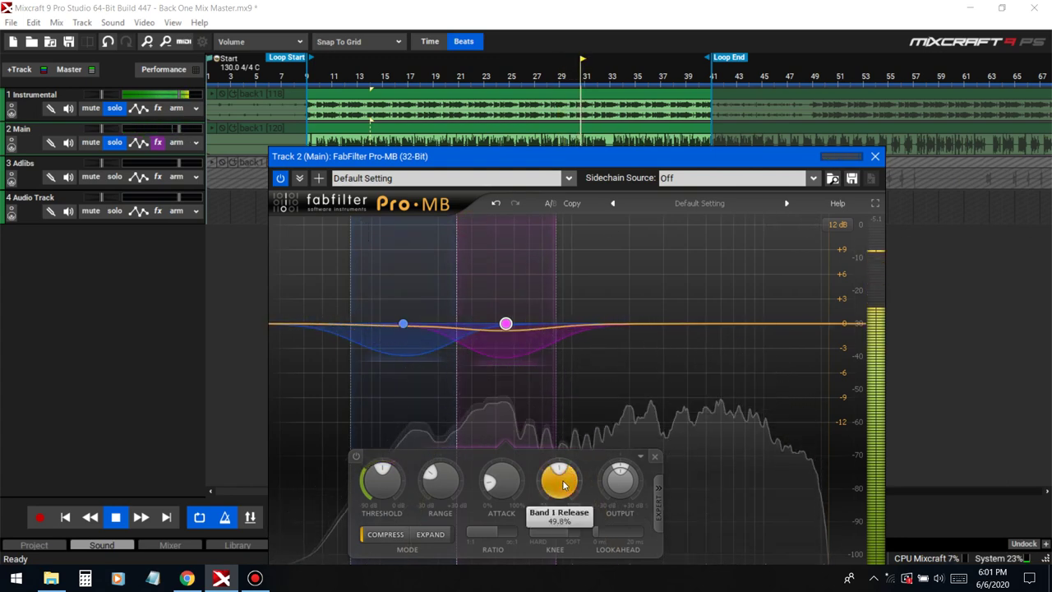
click(561, 487)
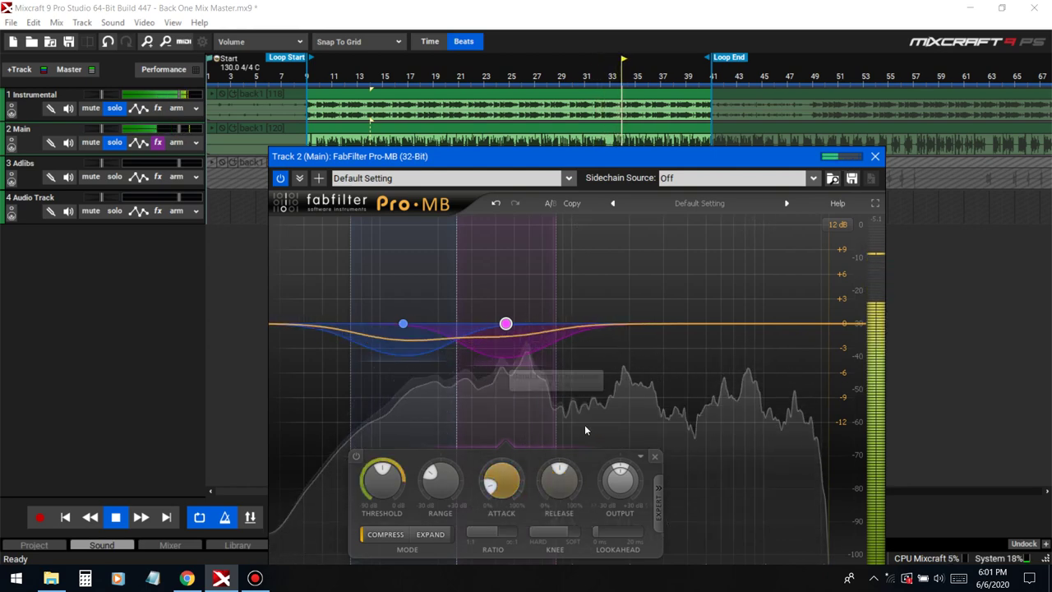
click(875, 156)
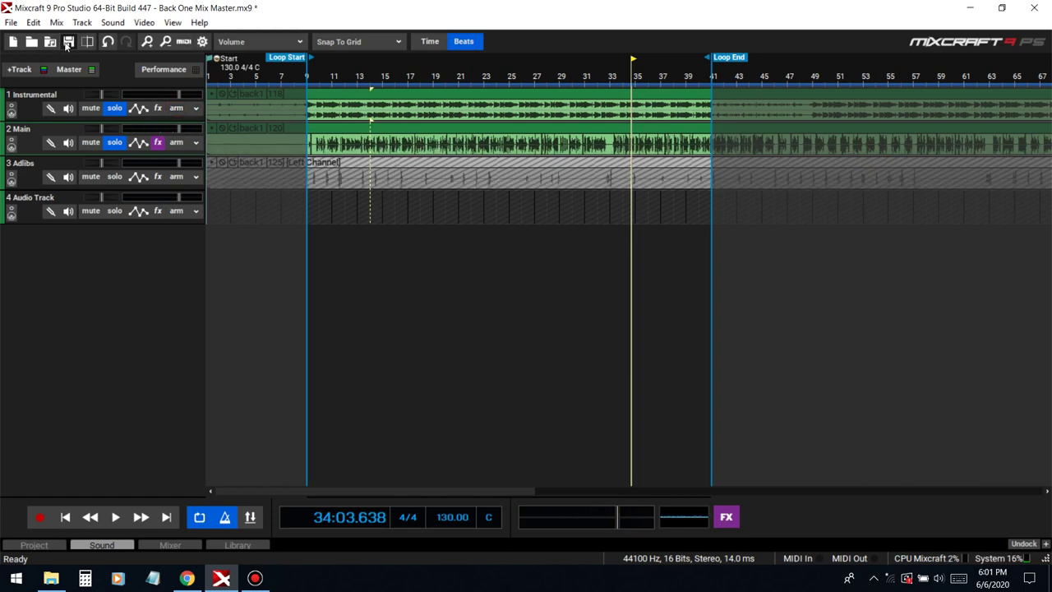
Add the Wider plugin to the end of the Main track's effect chain.
click(158, 143)
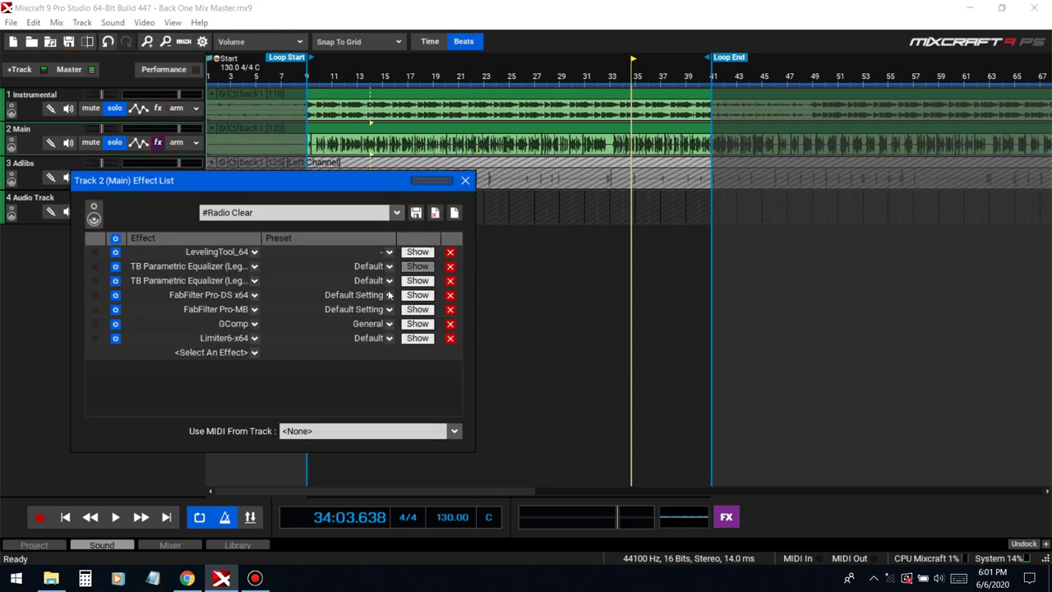
click(219, 352)
text(wide)
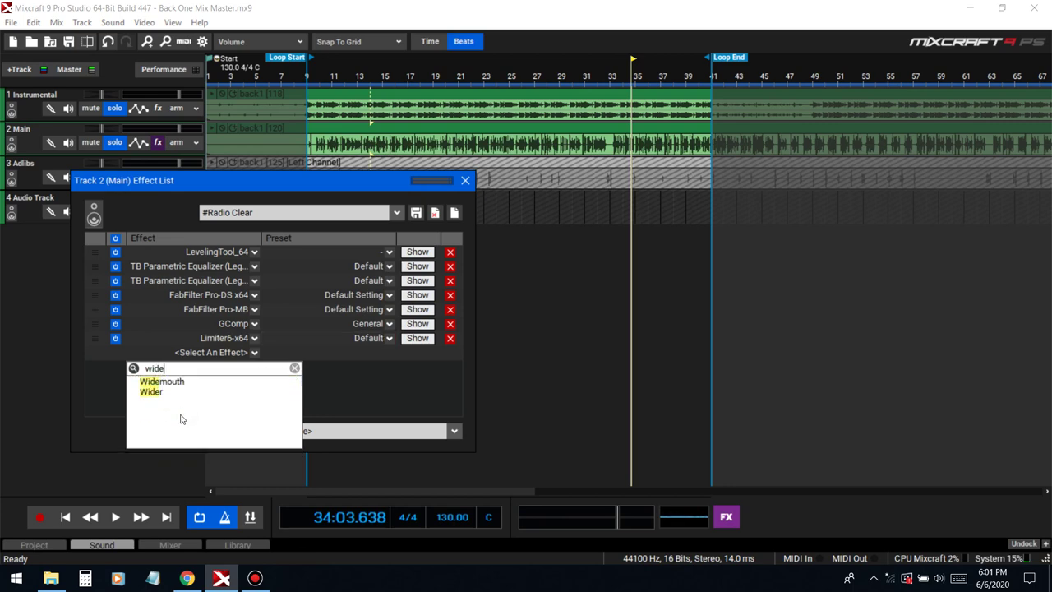
click(191, 393)
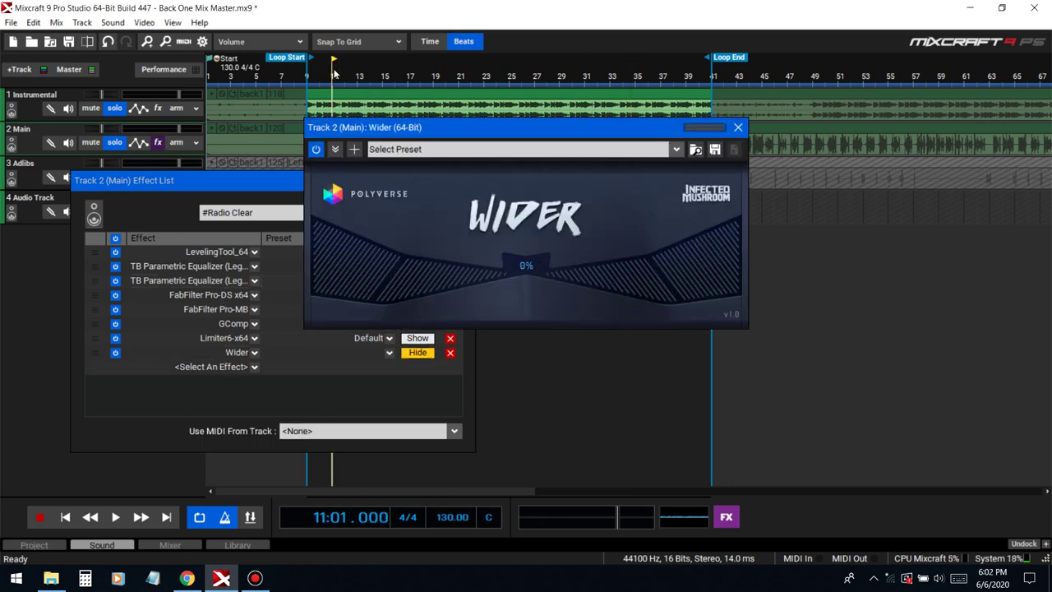
Unsolo the Instrumental and set Wider's width to 6% while playing the Main vocal alone.
click(108, 111)
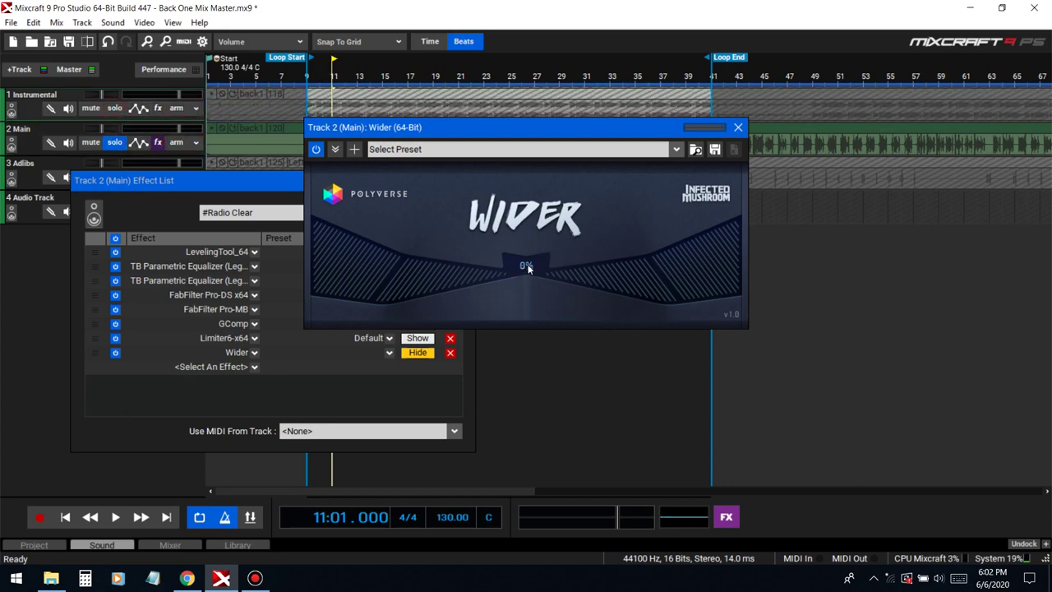
key(space)
drag(528, 263, 526, 171)
drag(539, 234, 543, 337)
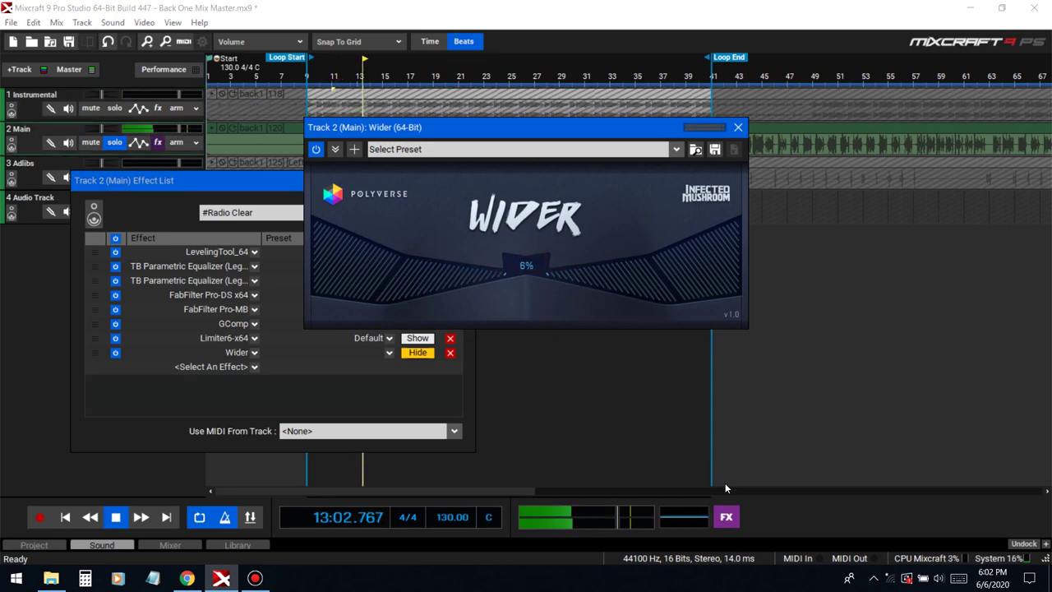
key(space)
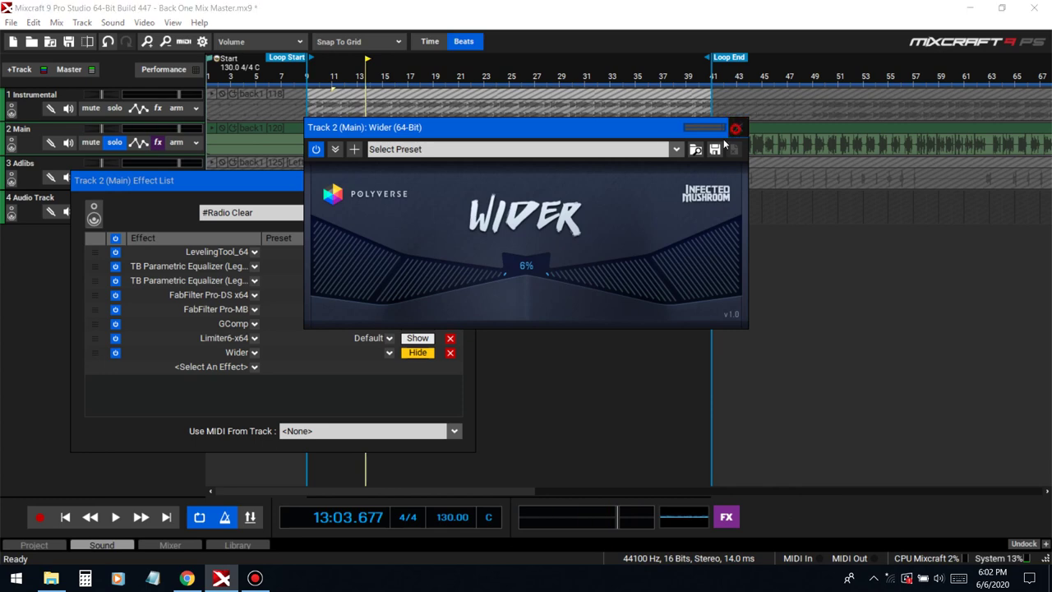
Move Wider ahead of GComp in the Main track's effect chain and close the effect list.
click(738, 127)
drag(97, 352, 98, 330)
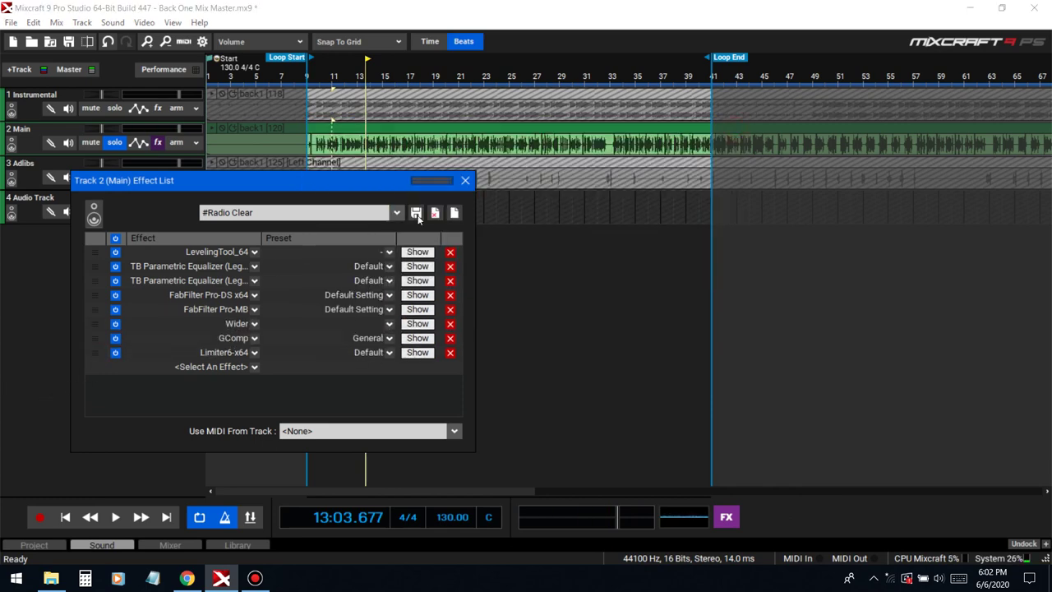
click(465, 181)
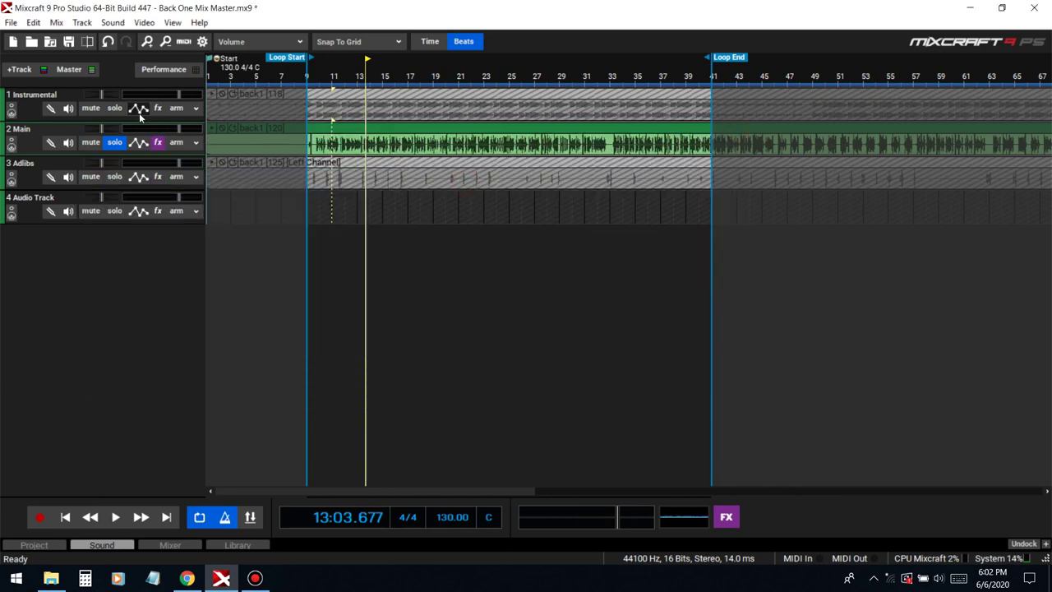
click(256, 579)
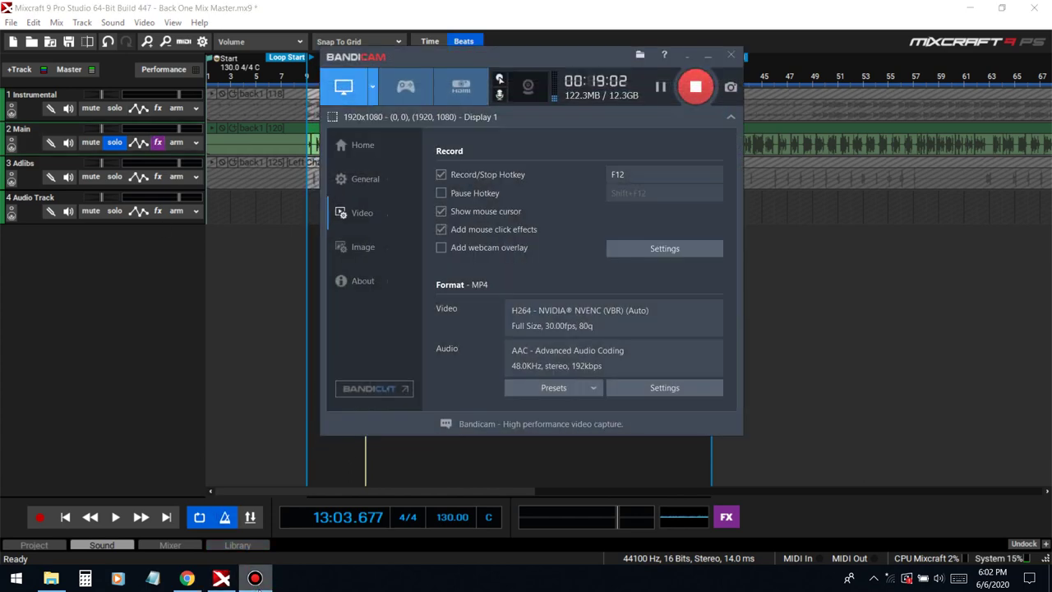
click(256, 580)
Solo the Instrumental alongside the Main vocal again and play the mix from bar 9.
click(114, 107)
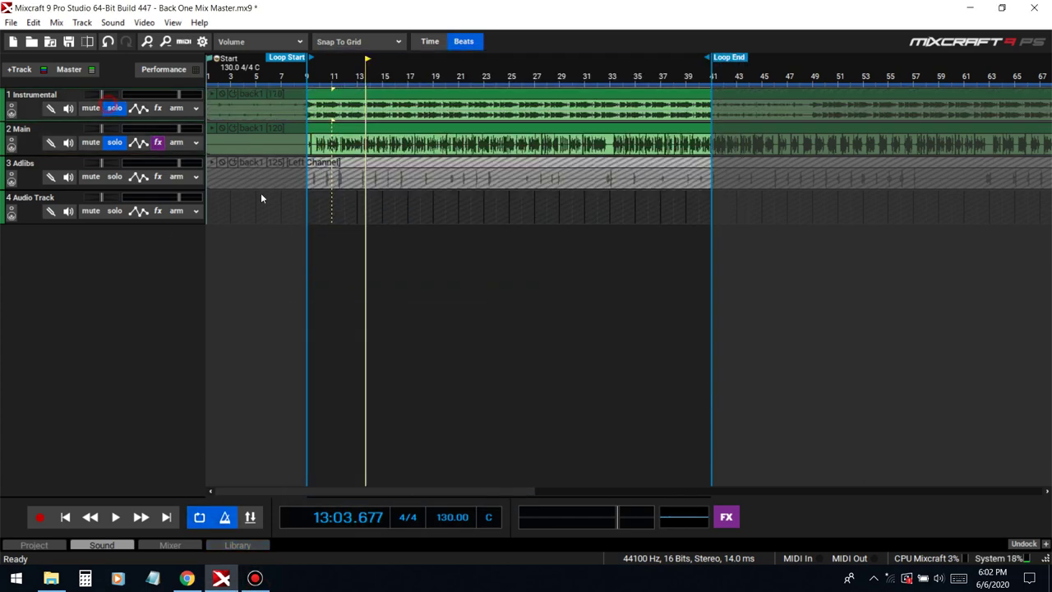
click(319, 202)
key(space)
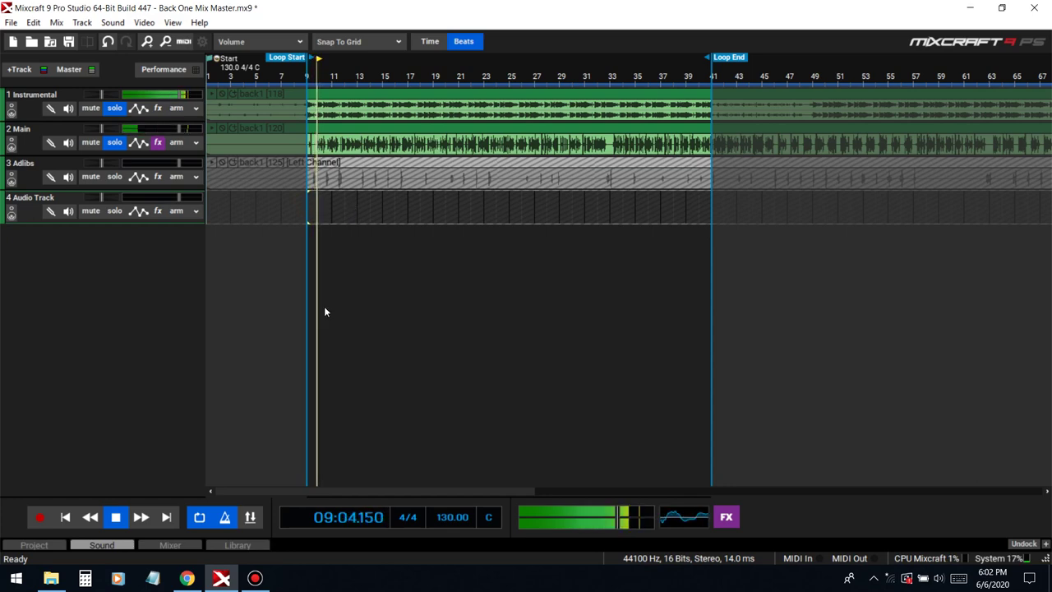
Save the project, turn off loop mode and stop playback.
click(75, 43)
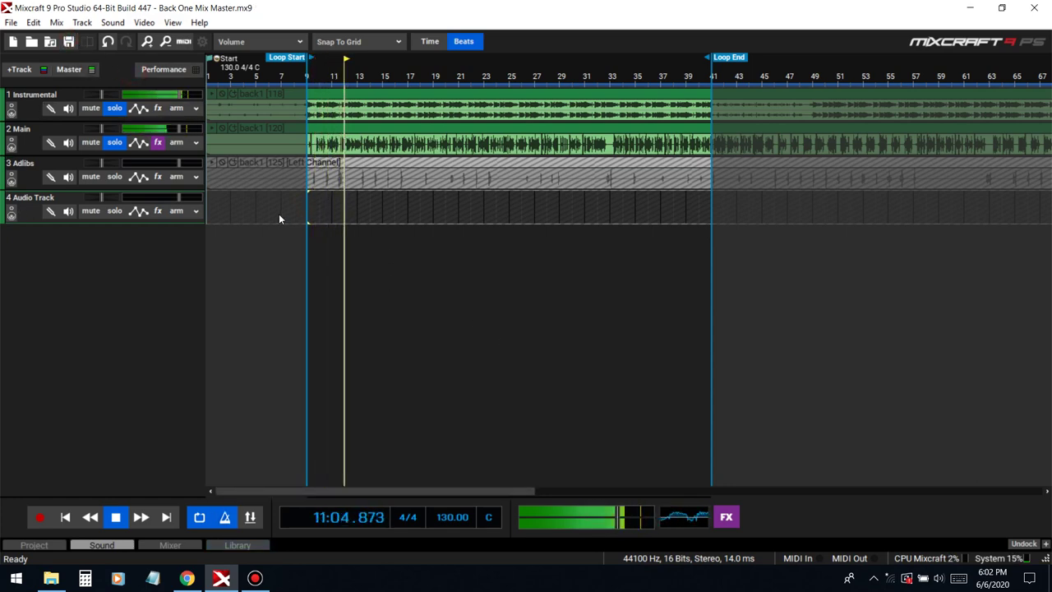
click(199, 517)
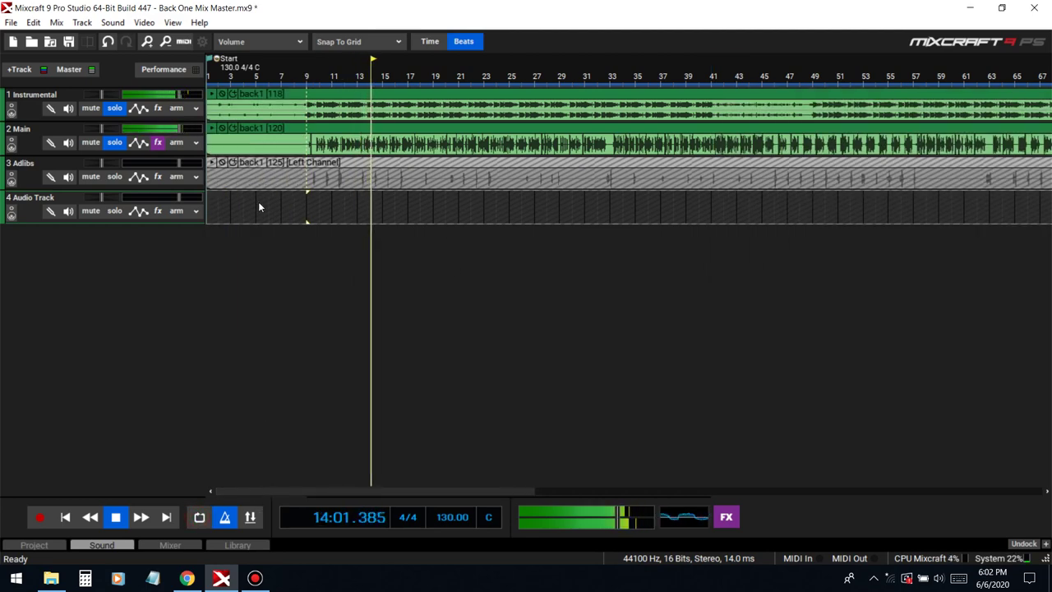
key(space)
Save the Main track's effect chain as a new preset named Backone and close the effect list.
click(158, 143)
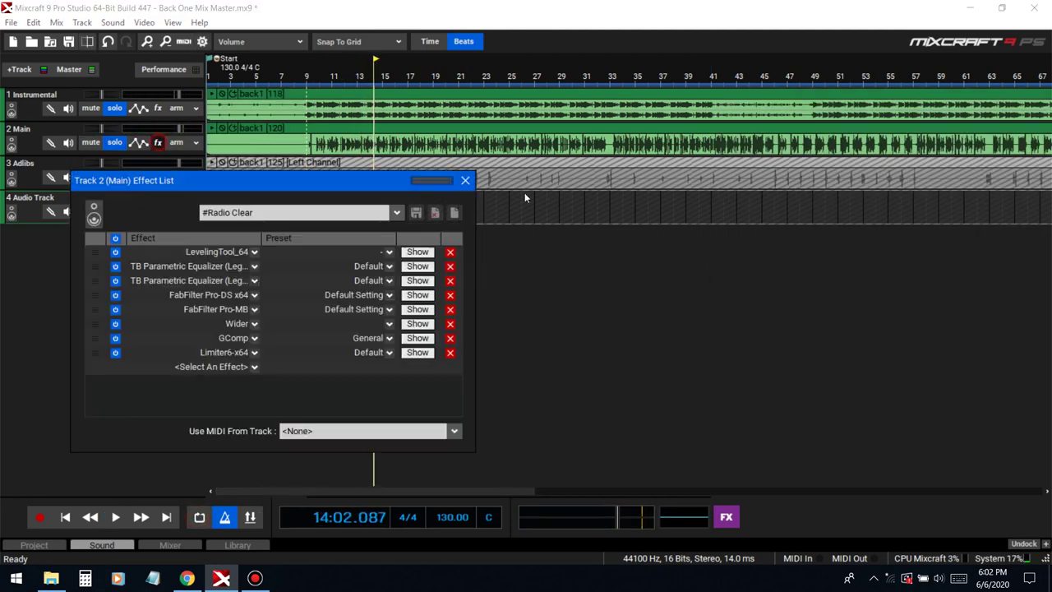
click(416, 213)
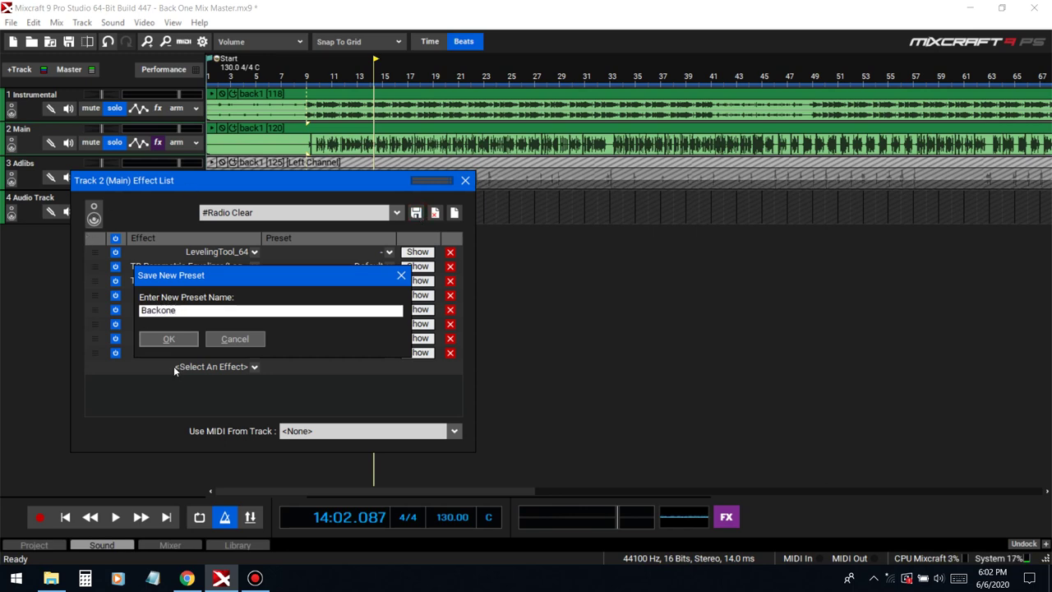
click(168, 338)
click(465, 179)
Turn off solo on the Main and Instrumental tracks.
click(459, 188)
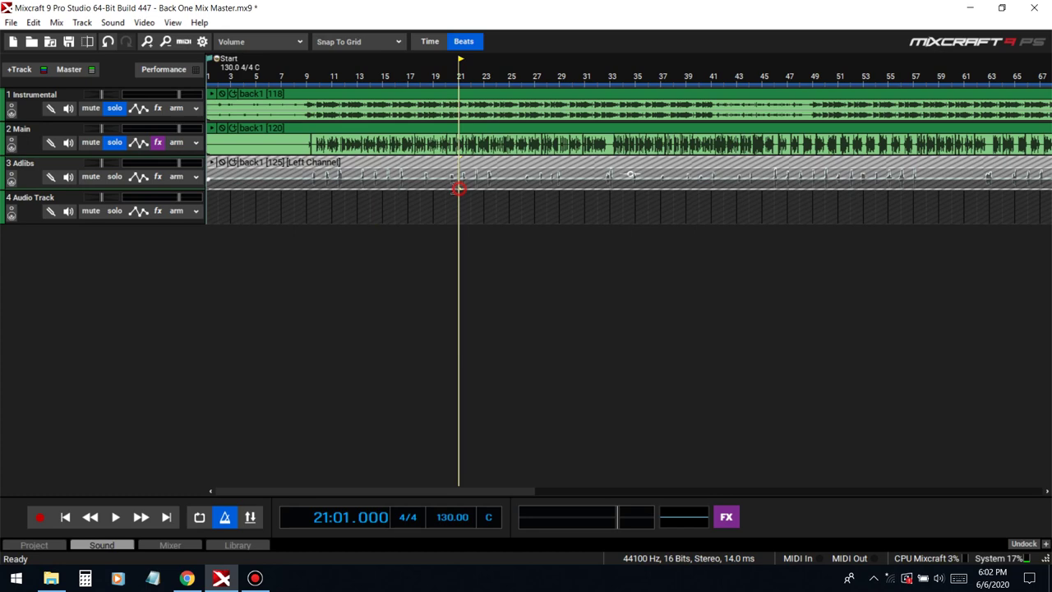
click(114, 142)
click(115, 108)
Load the saved Backone effect chain onto the Adlibs track.
click(158, 177)
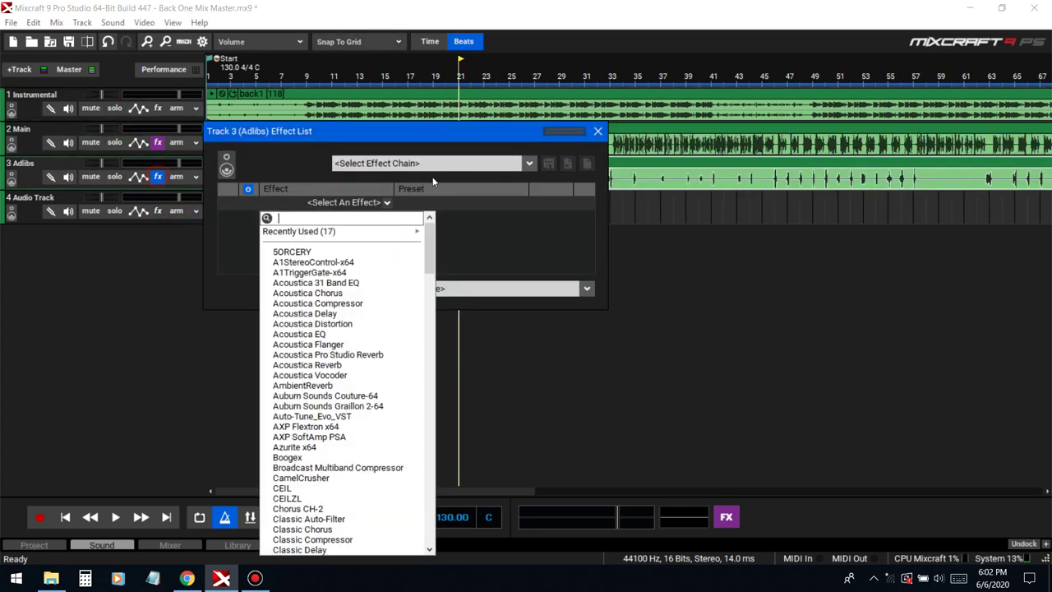
click(433, 165)
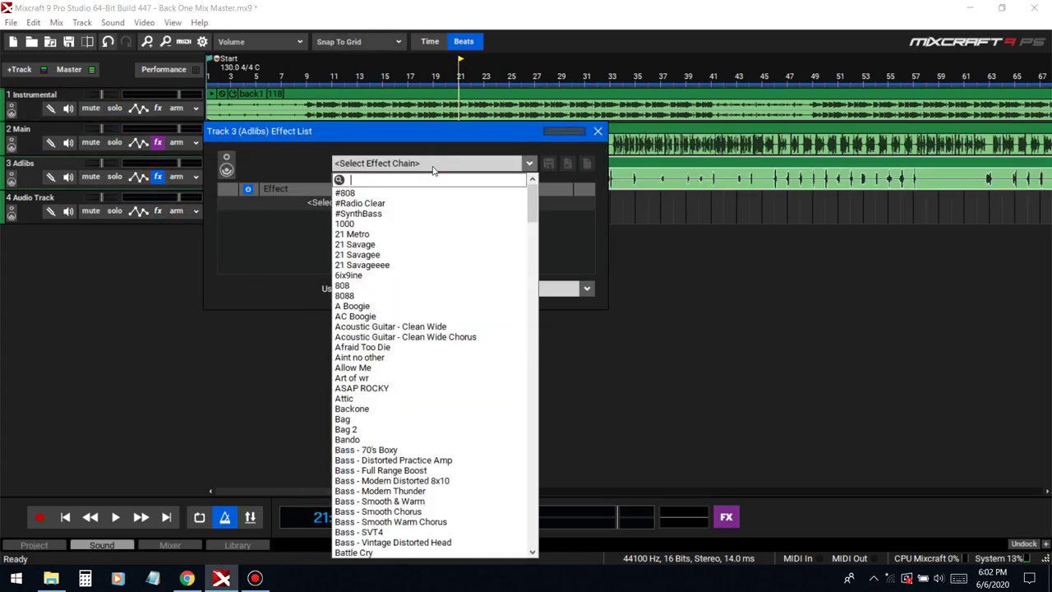
text(back)
click(427, 194)
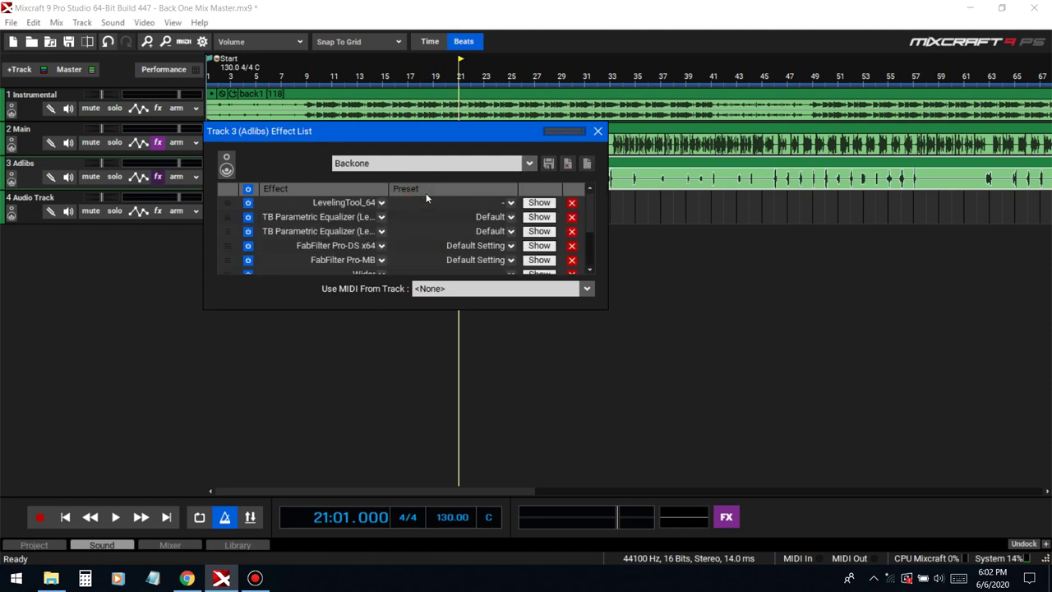
In the Adlibs effect chain, remove Wider and add DD AutoPan with its width at about 21%.
drag(376, 310, 385, 321)
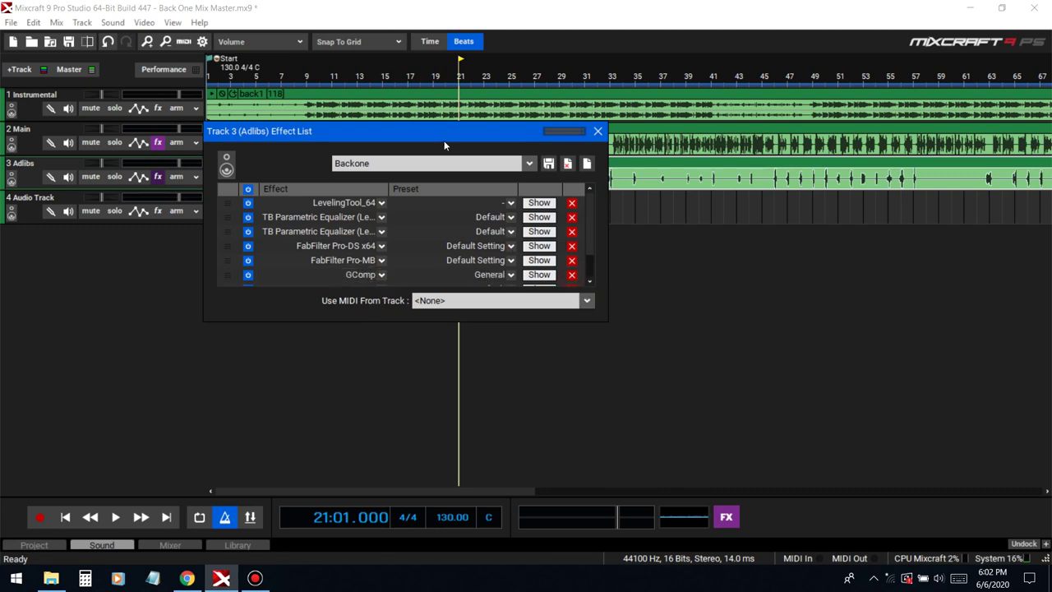
drag(406, 319, 406, 376)
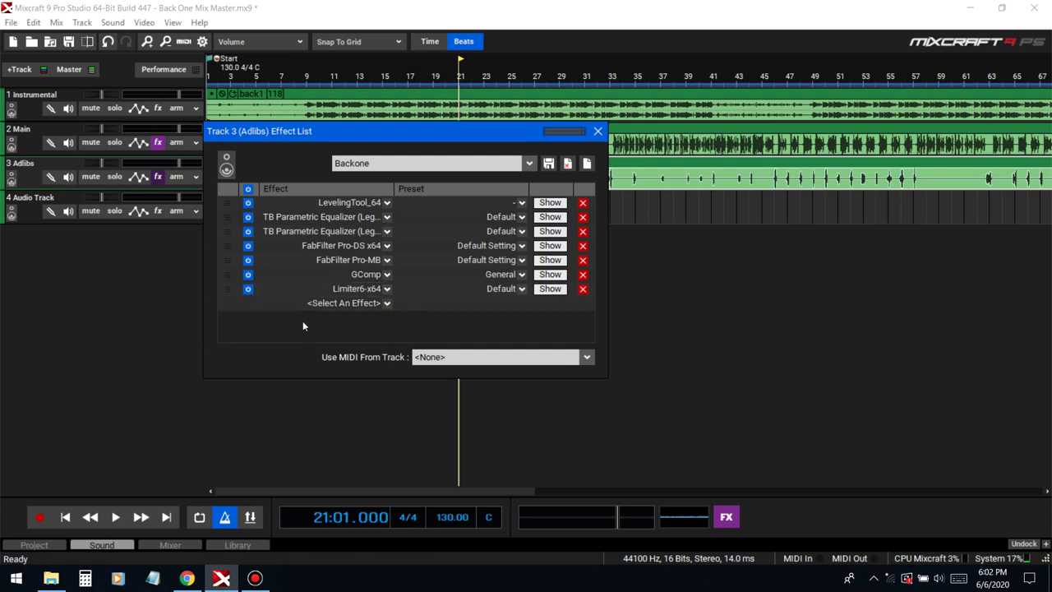
click(323, 304)
text(dd a)
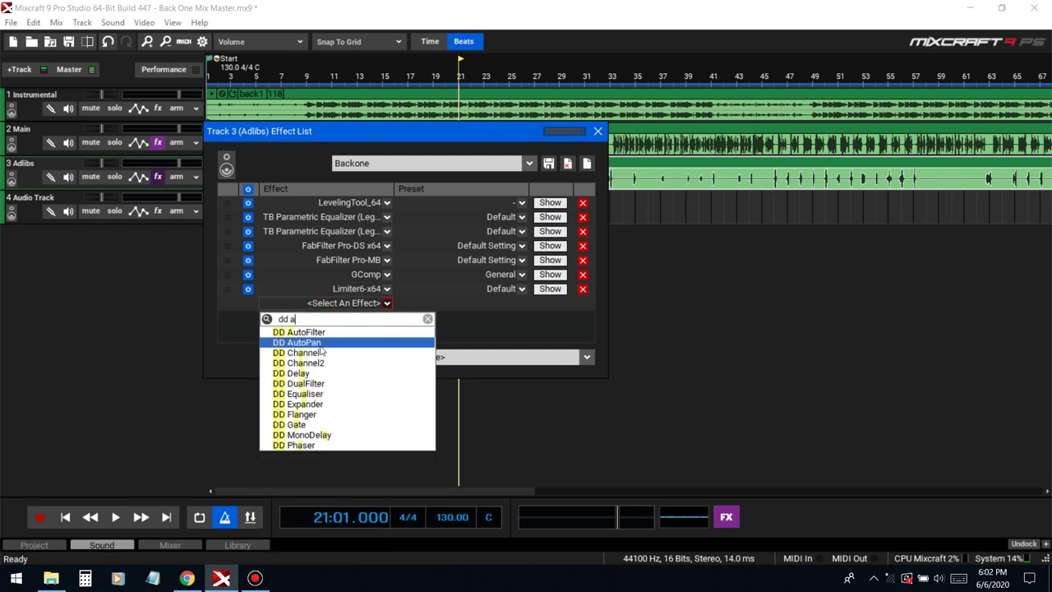
click(301, 342)
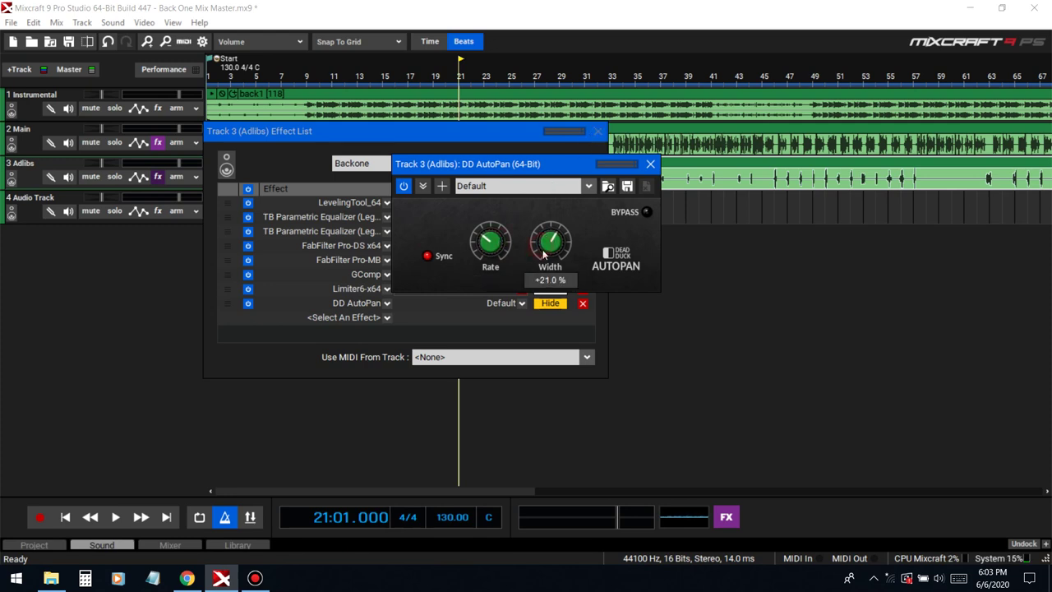
click(599, 132)
Audition the mix from bar 9 with the Adlibs volume lowered to about -3.6 dB, and close the AutoPan window.
click(308, 71)
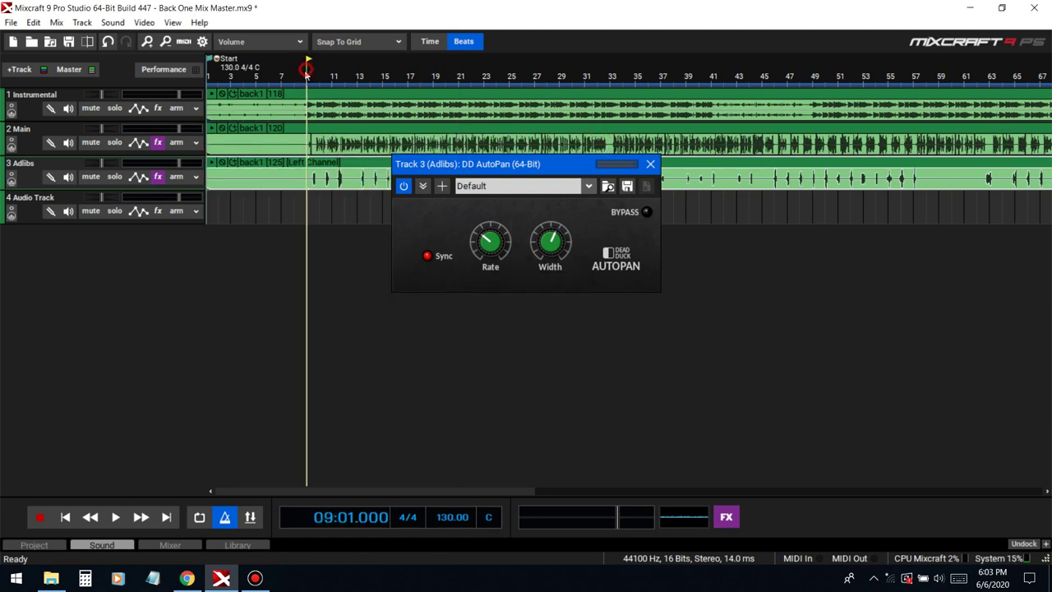
key(space)
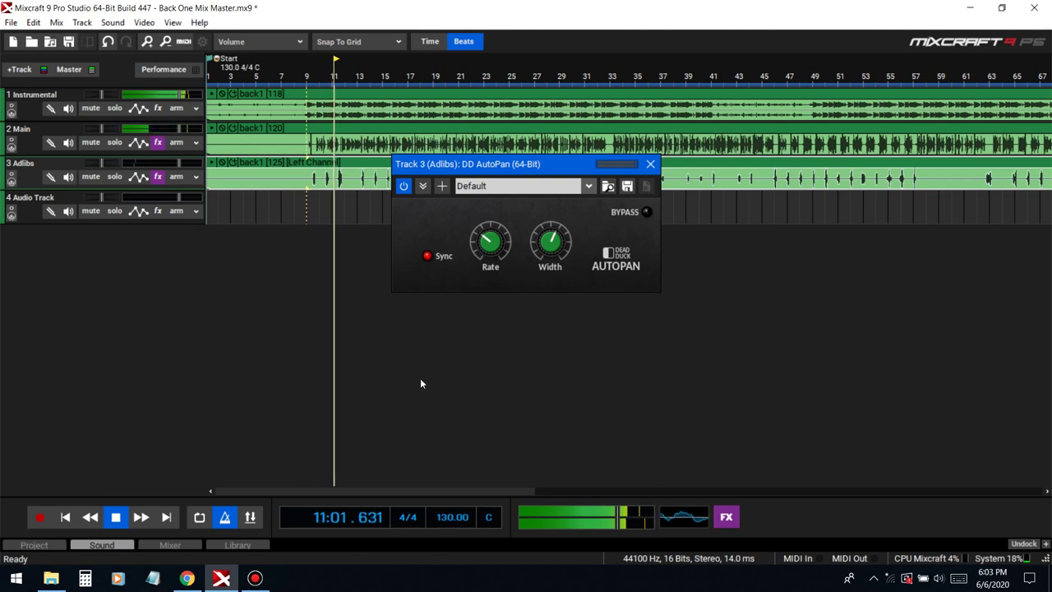
key(space)
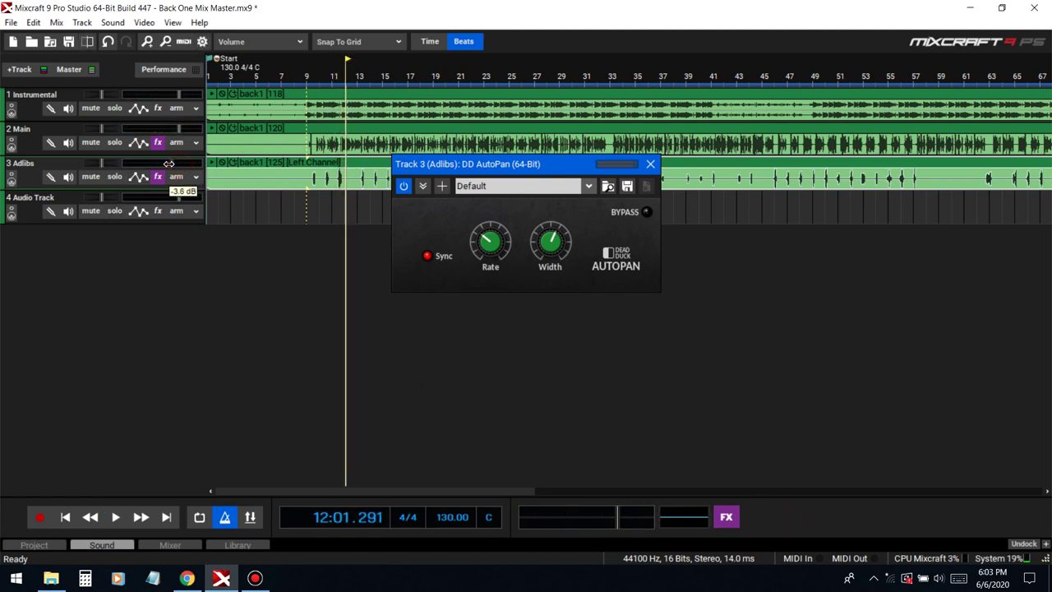
key(space)
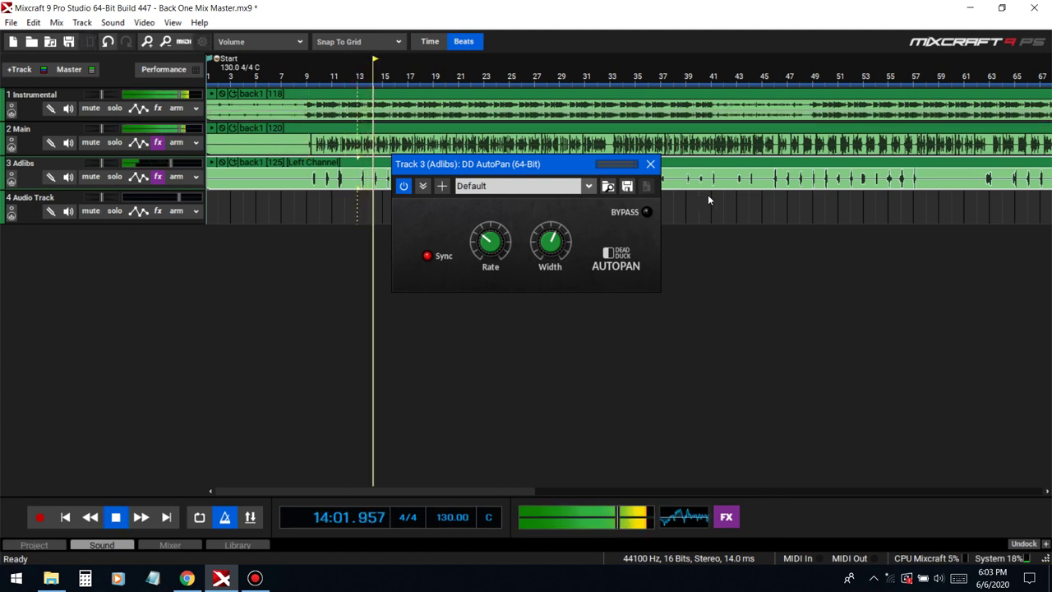
click(650, 165)
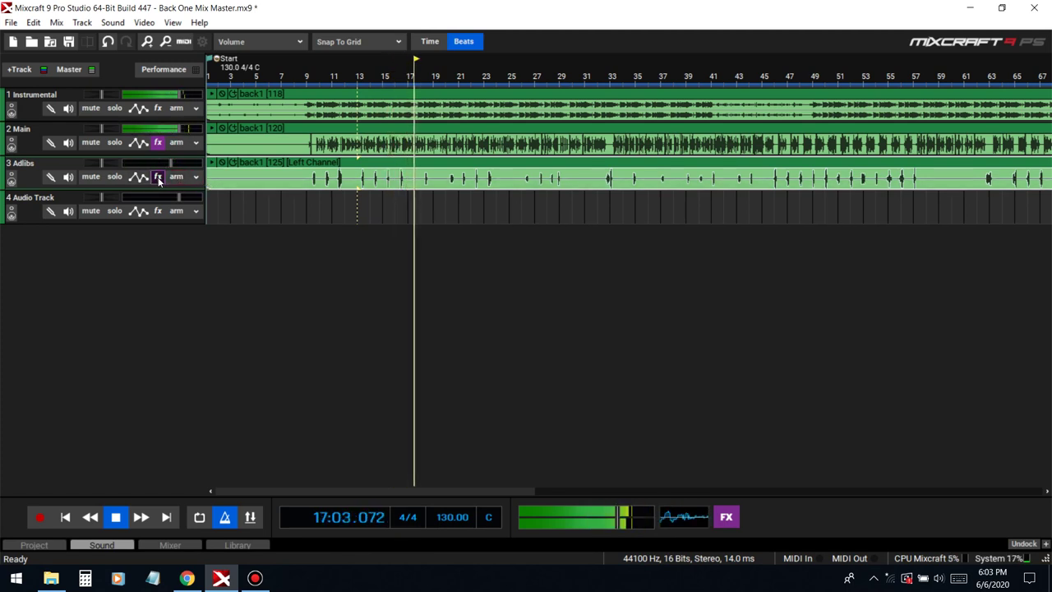
Solo the Adlibs and set the low cut in its second TB Parametric Equalizer to 211 Hz with a Q factor of 0.49.
click(114, 176)
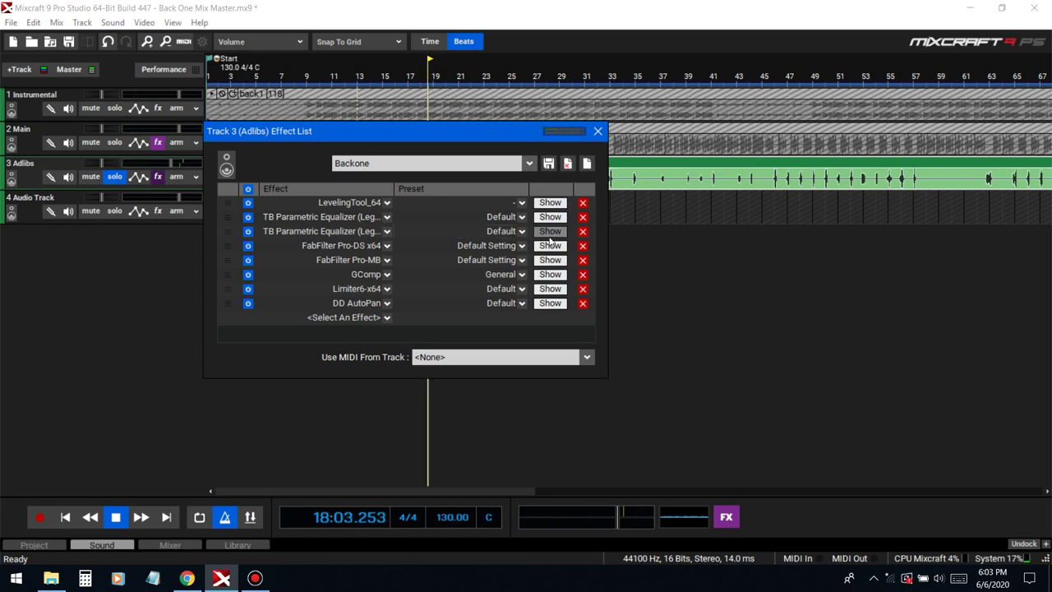
click(550, 233)
drag(438, 326, 459, 325)
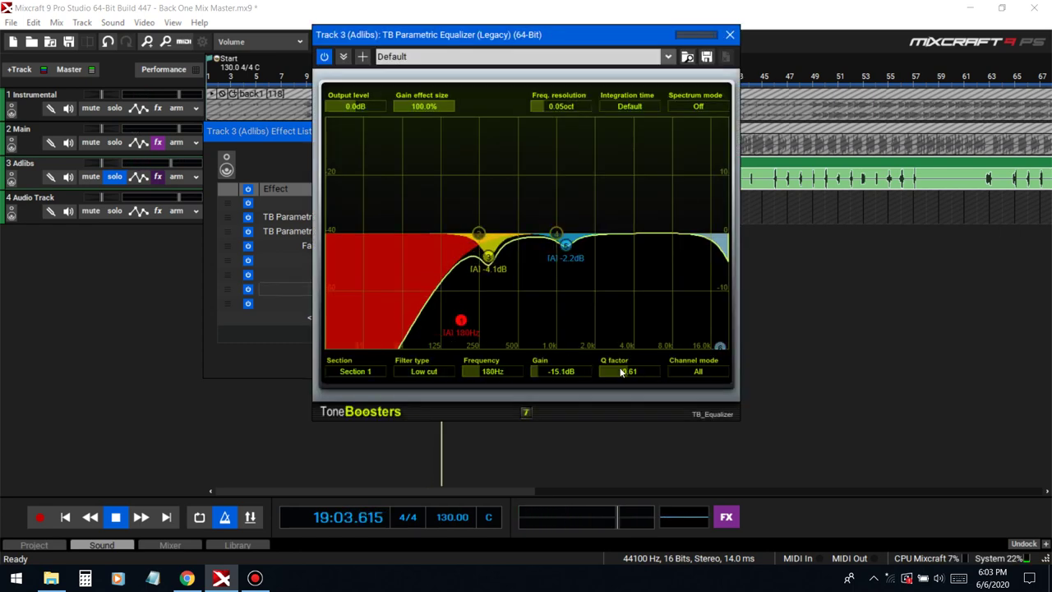
drag(620, 373, 616, 372)
drag(460, 323, 469, 324)
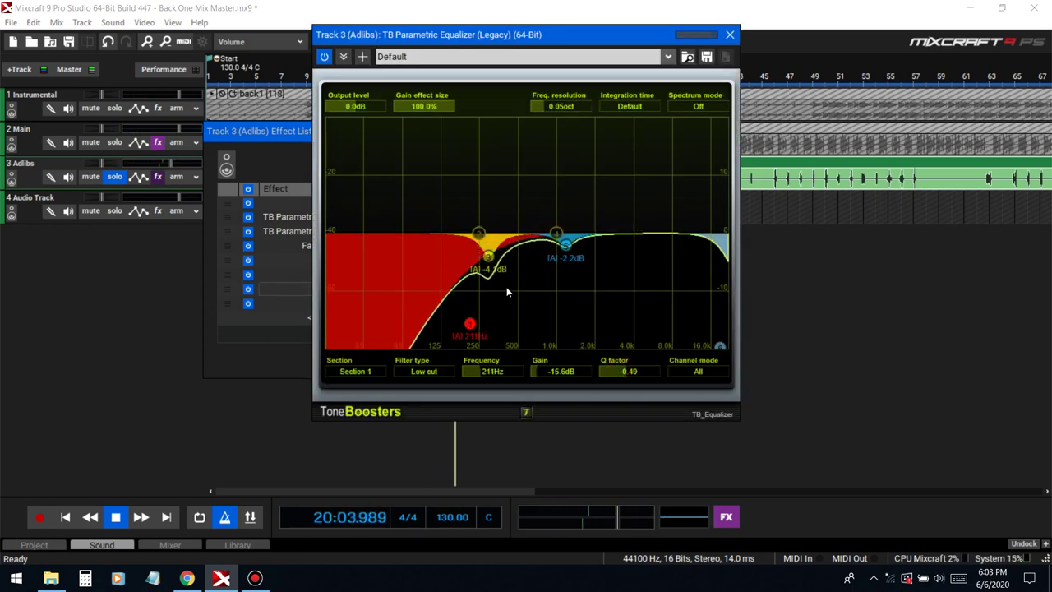
click(729, 34)
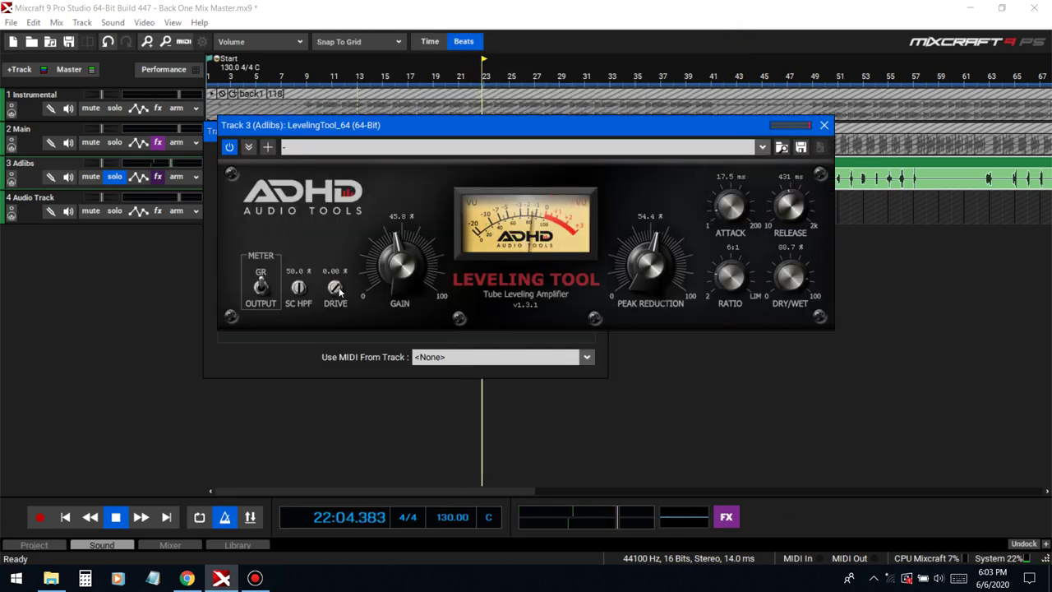
Set the Adlibs LevelingTool_64 drive to about 58.3% and replay the soloed adlibs from about bar 11.
drag(351, 257, 343, 211)
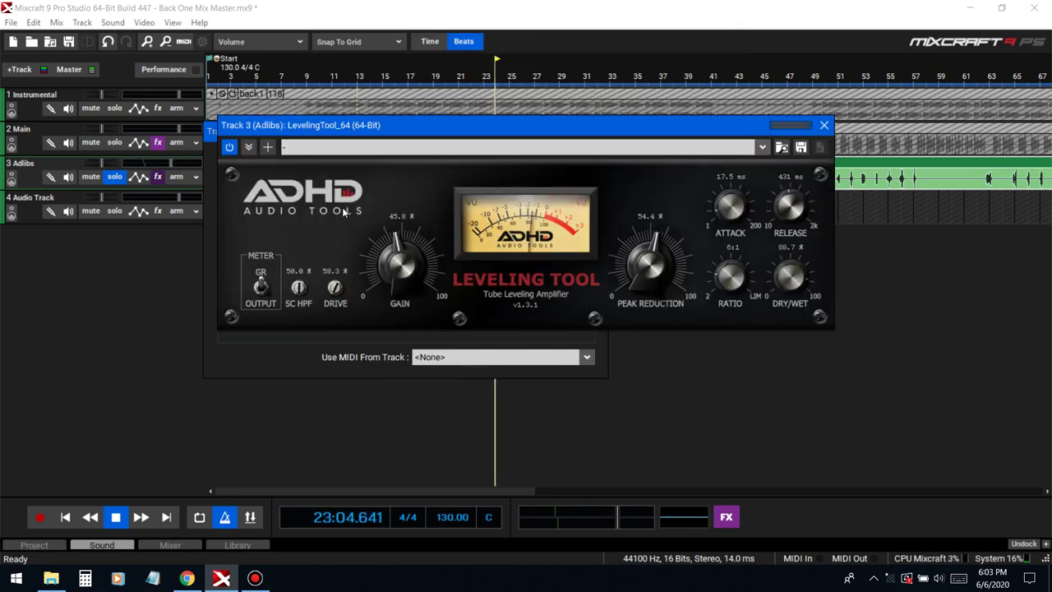
click(822, 127)
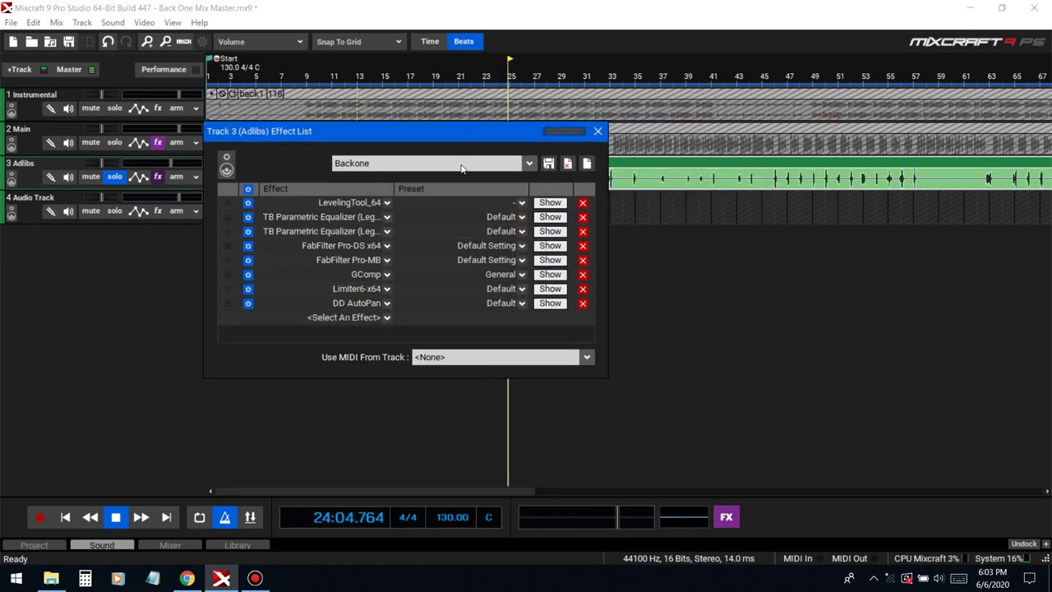
drag(470, 134, 514, 272)
click(332, 201)
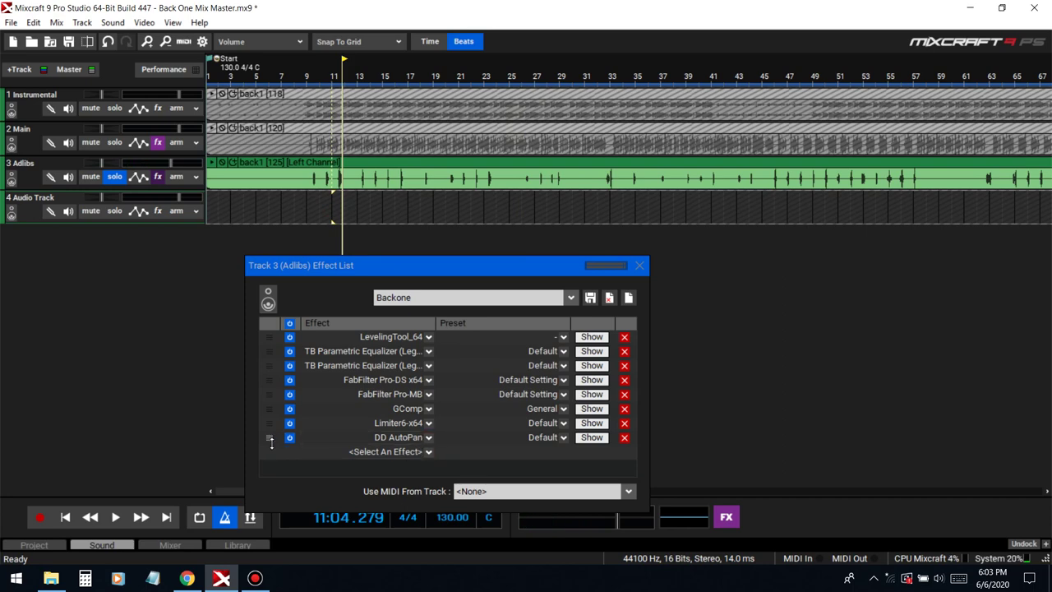
Move DD AutoPan ahead of GComp in the Adlibs chain and add HeadCrusherFree directly after it.
drag(271, 441, 276, 414)
click(360, 453)
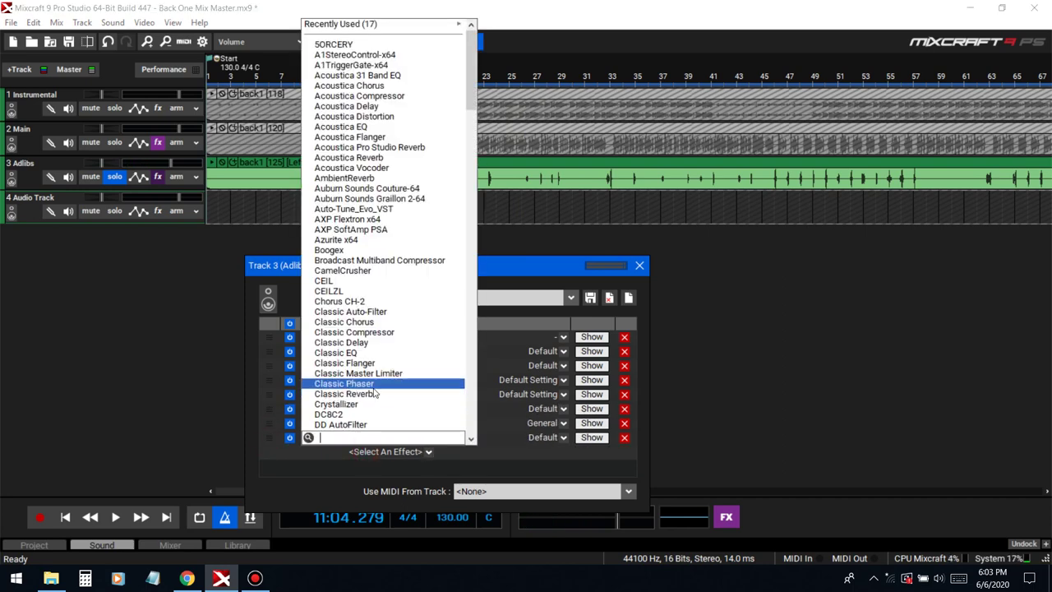
scroll(373, 396, down, 5)
scroll(378, 310, up, 1)
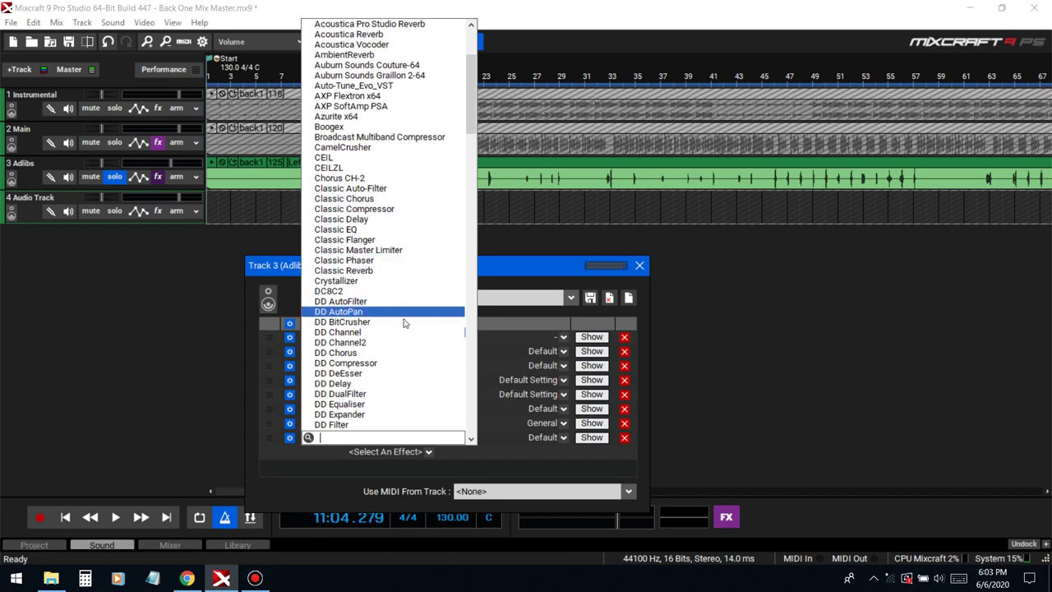
scroll(380, 309, down, 9)
scroll(380, 308, down, 2)
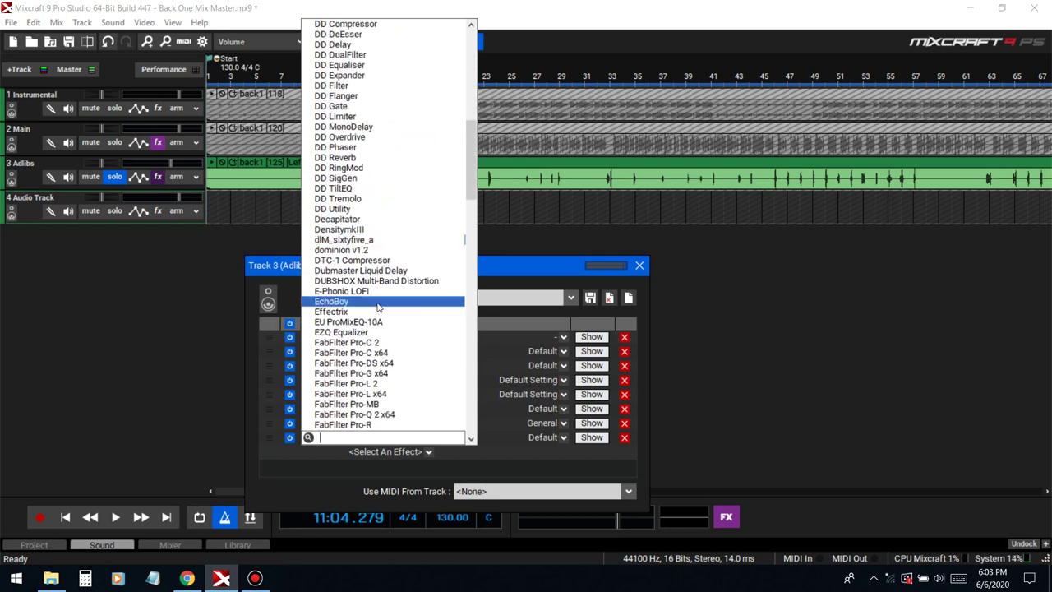
text(hea)
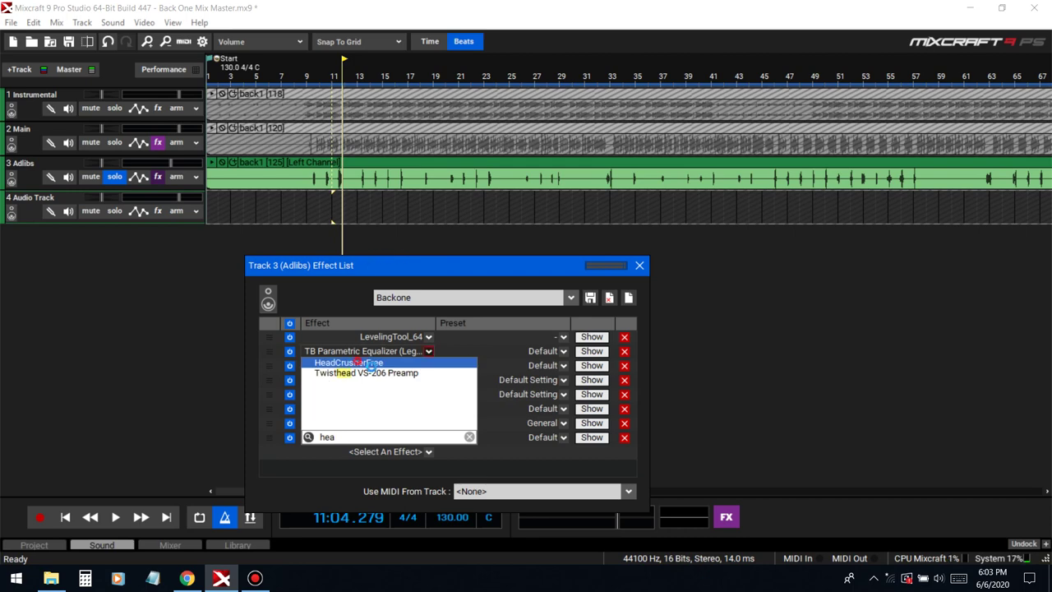
click(368, 362)
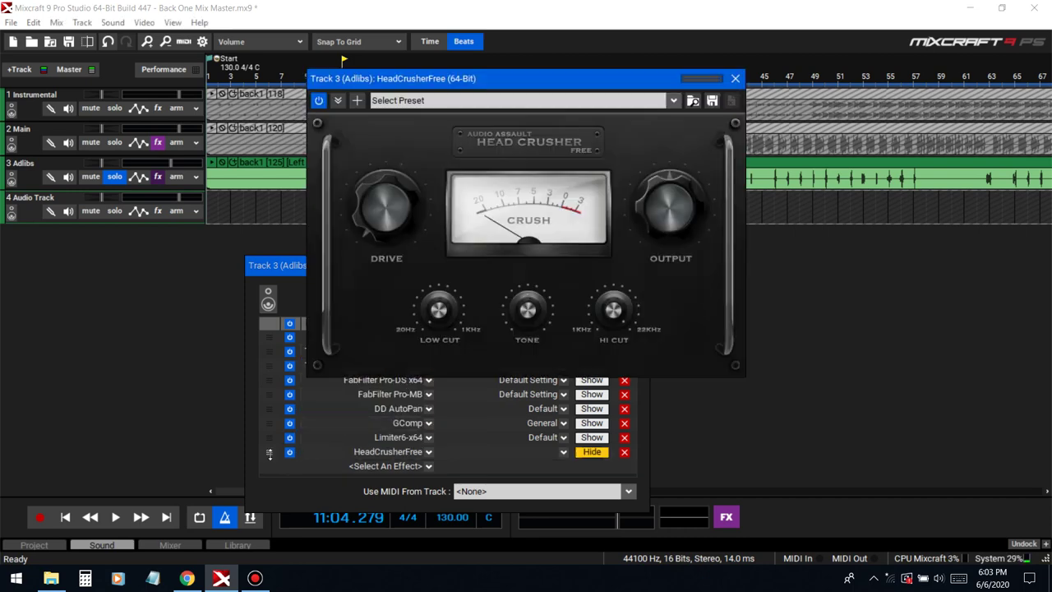
drag(269, 452, 270, 424)
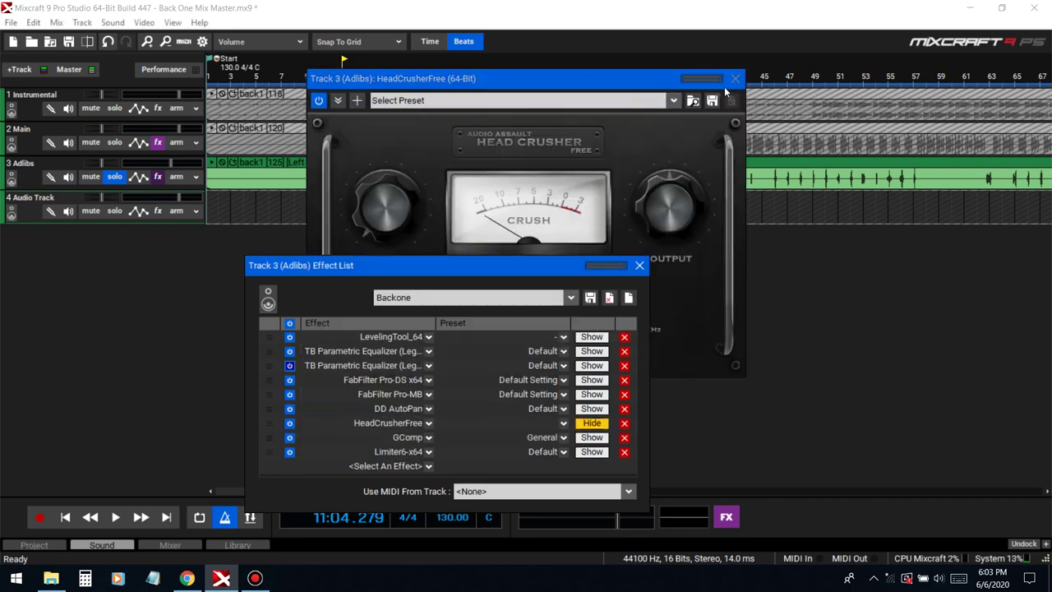
Play the soloed Instrumental and Adlibs from bar 9 and raise the Head Crusher drive slightly.
drag(458, 82, 324, 233)
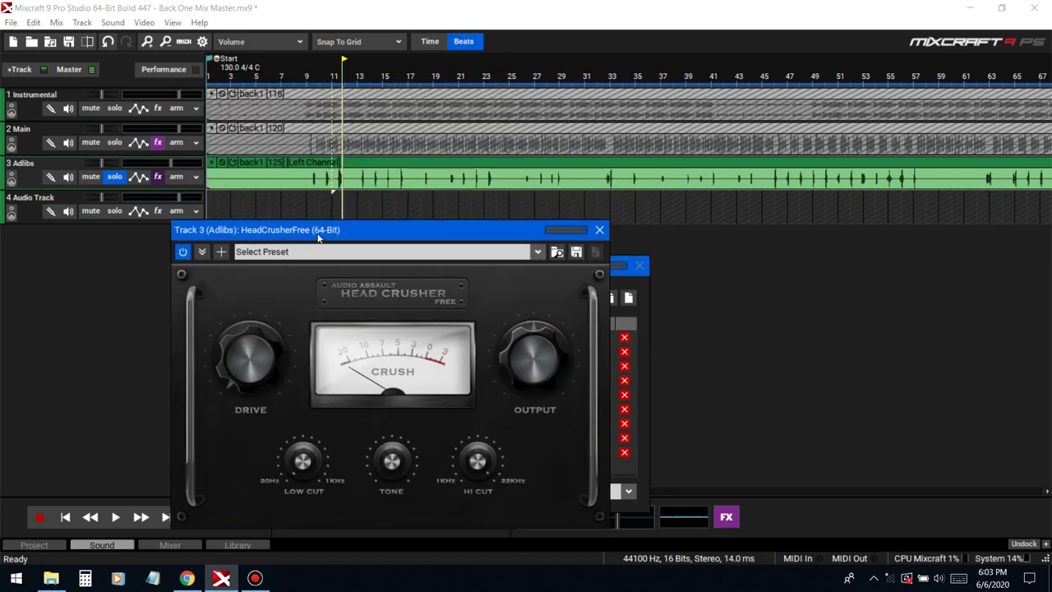
key(space)
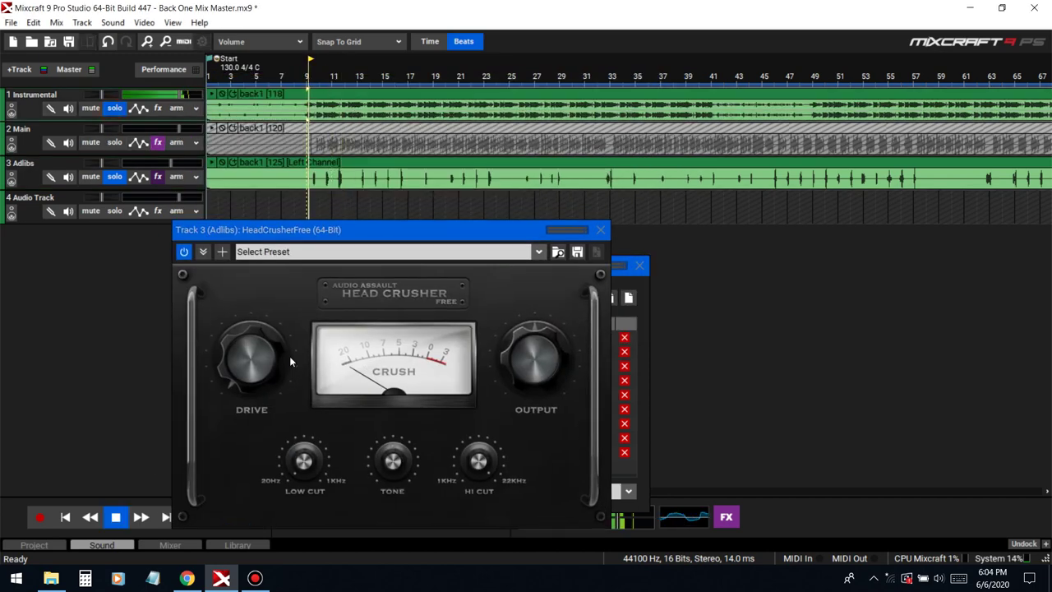
drag(285, 360, 284, 343)
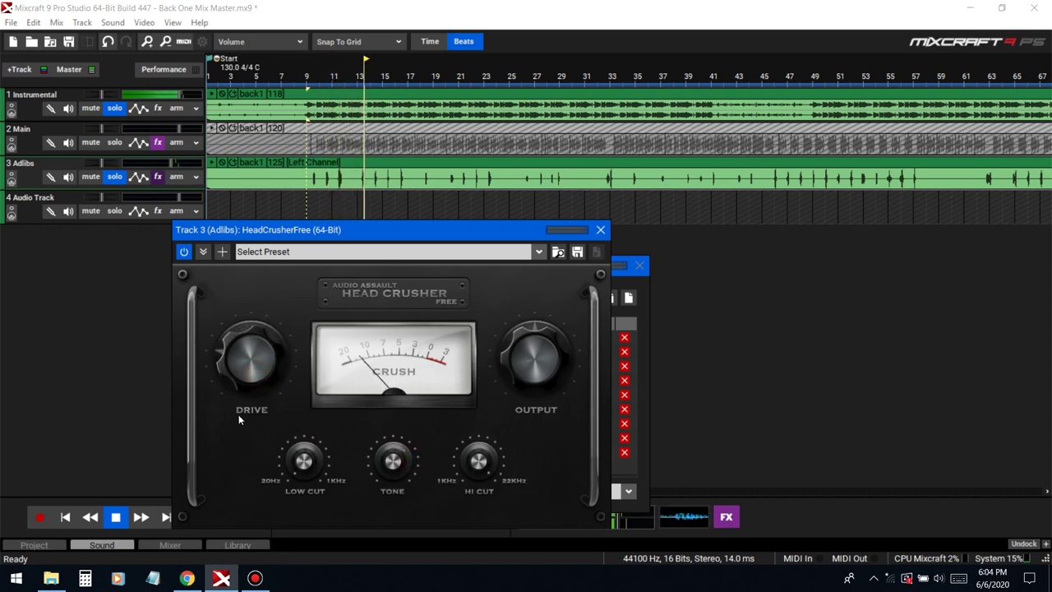
Unsolo the Adlibs and Instrumental, close the effect windows, and lower the Adlibs volume slightly during playback.
click(114, 176)
click(115, 107)
click(600, 230)
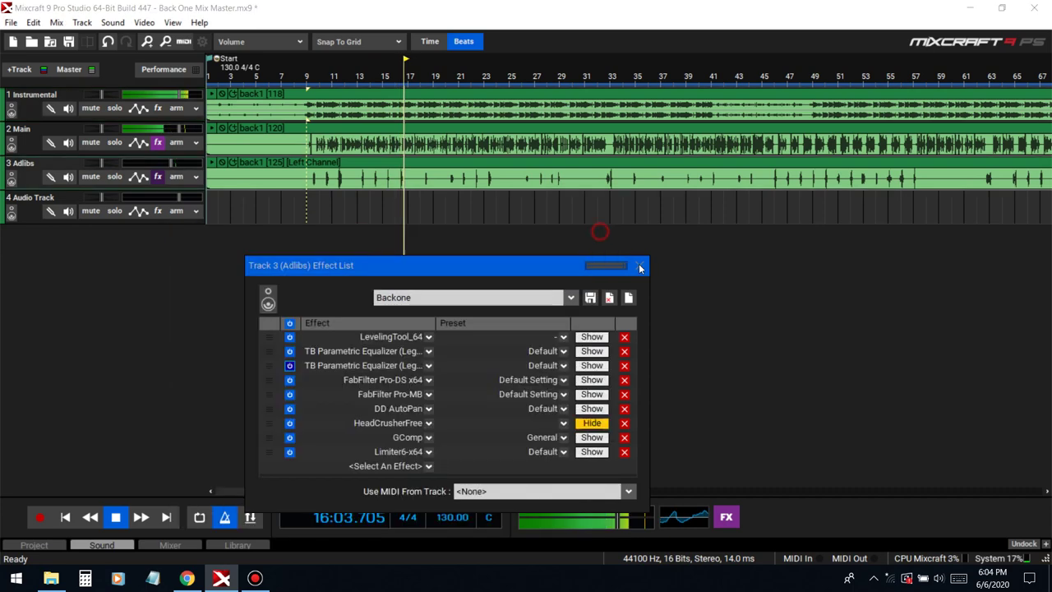
click(640, 266)
mouse_move(166, 160)
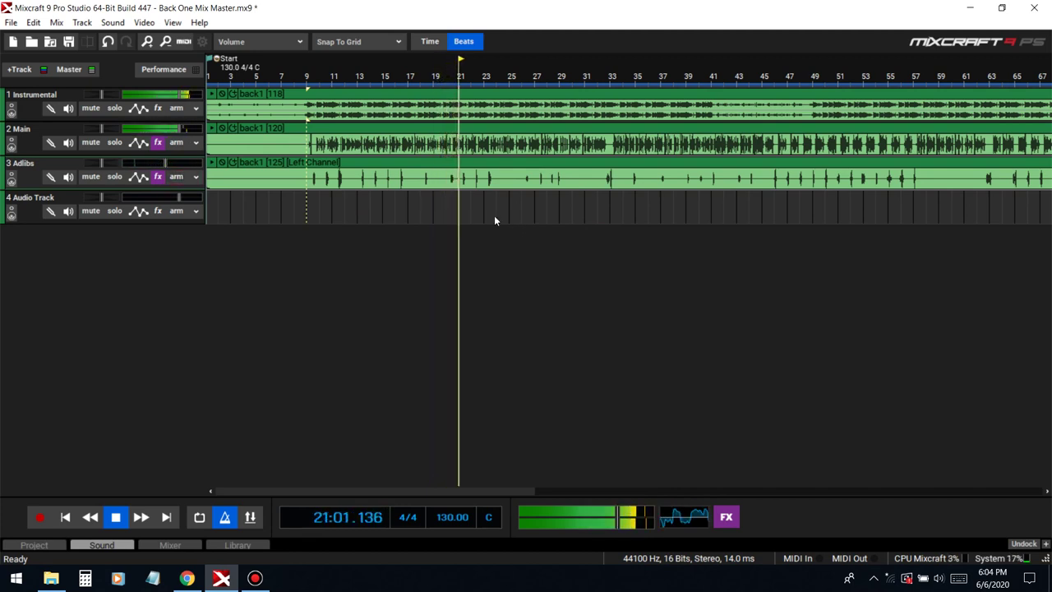
key(space)
Set the timeline snapping to 1/64 notes and play the full mix from about bar 20.
drag(359, 202, 418, 175)
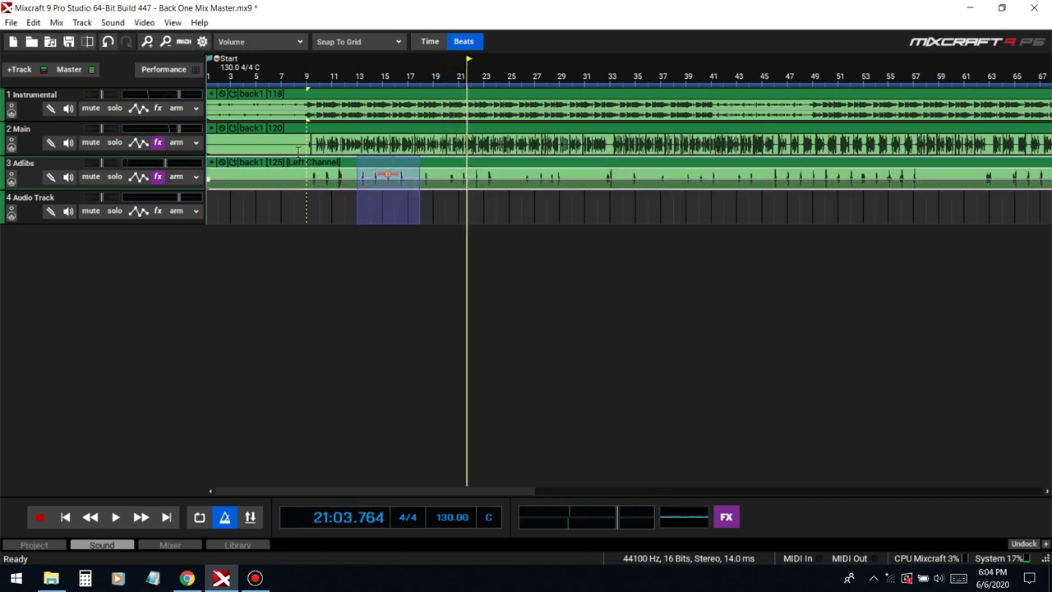
click(359, 42)
click(427, 202)
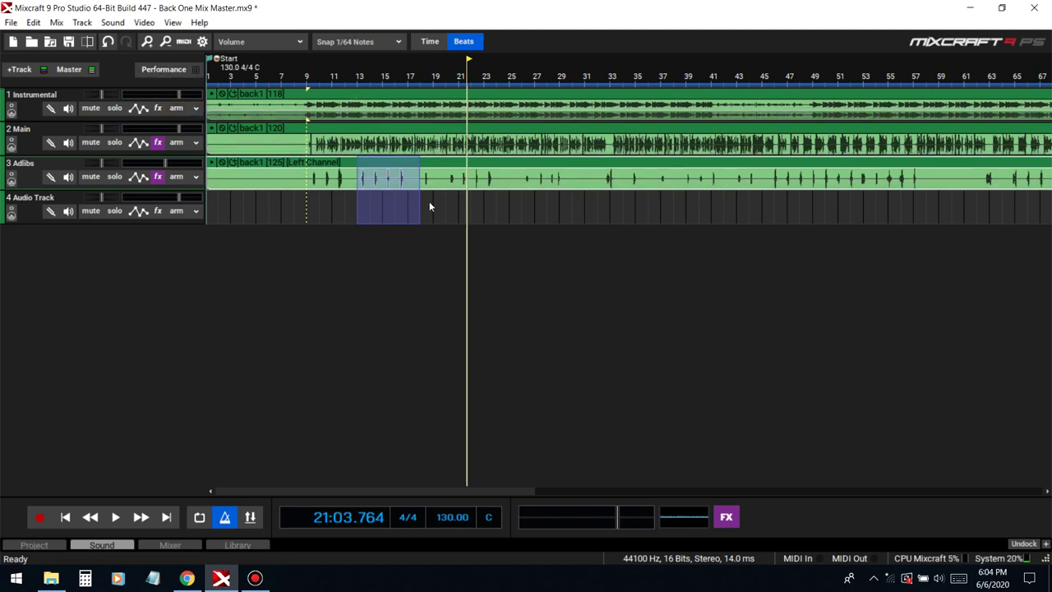
click(445, 163)
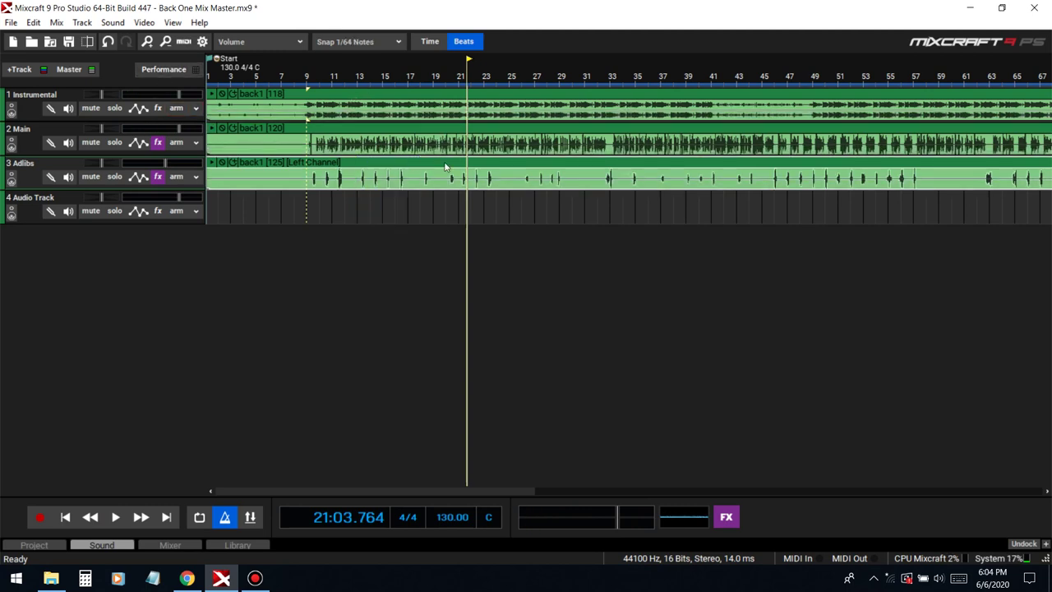
click(446, 78)
key(space)
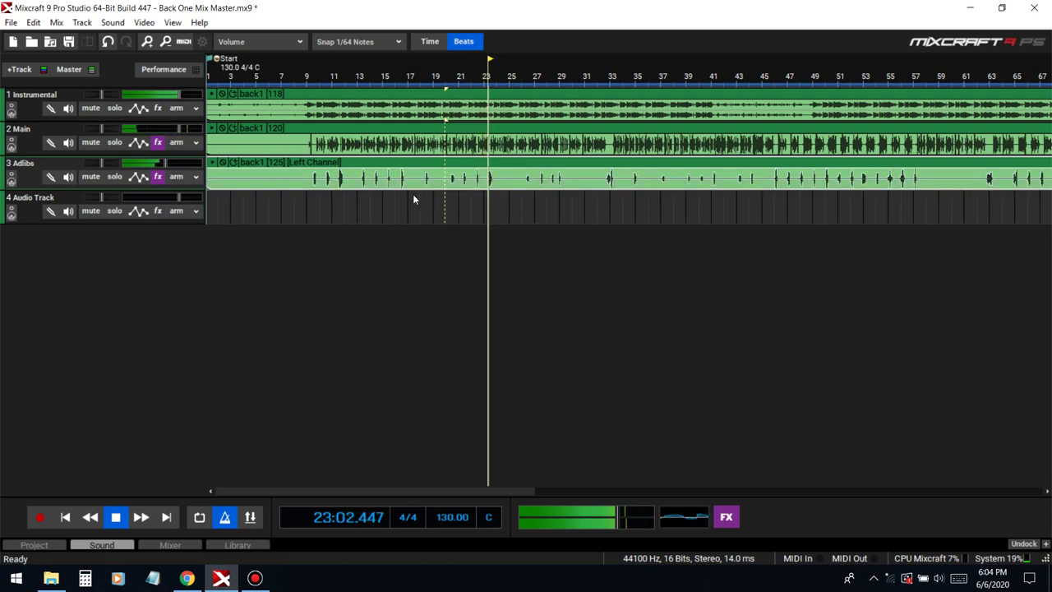
Stop playback, remove the empty opening of the Adlibs clip before about bar 2, and nudge the remaining clip slightly earlier.
key(space)
drag(217, 197, 173, 157)
key(Delete)
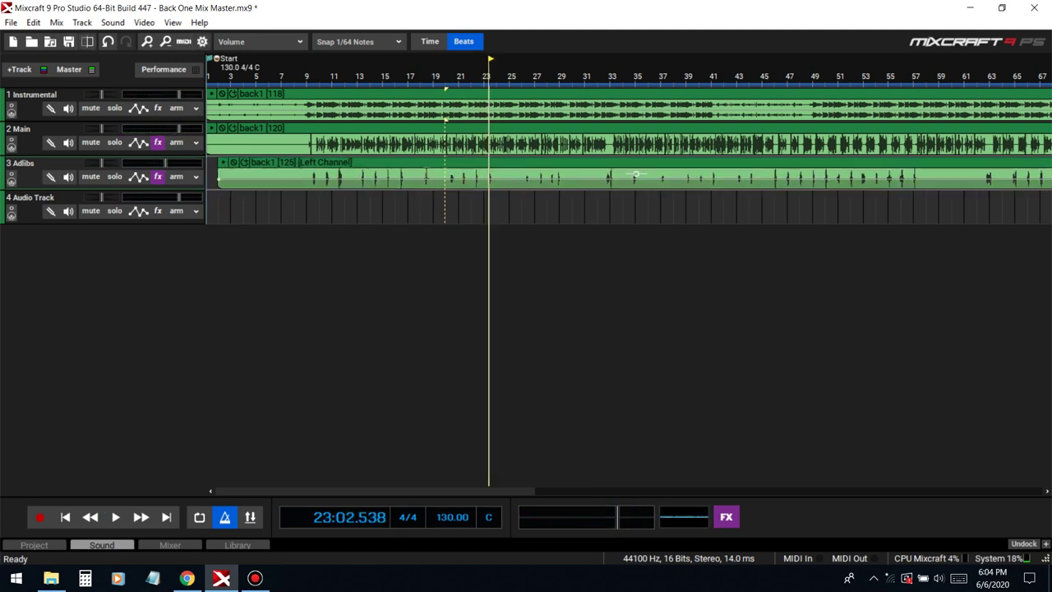
click(418, 169)
Play the full mix from about bar 20 and again from about bar 9 to check the Adlibs timing.
click(457, 82)
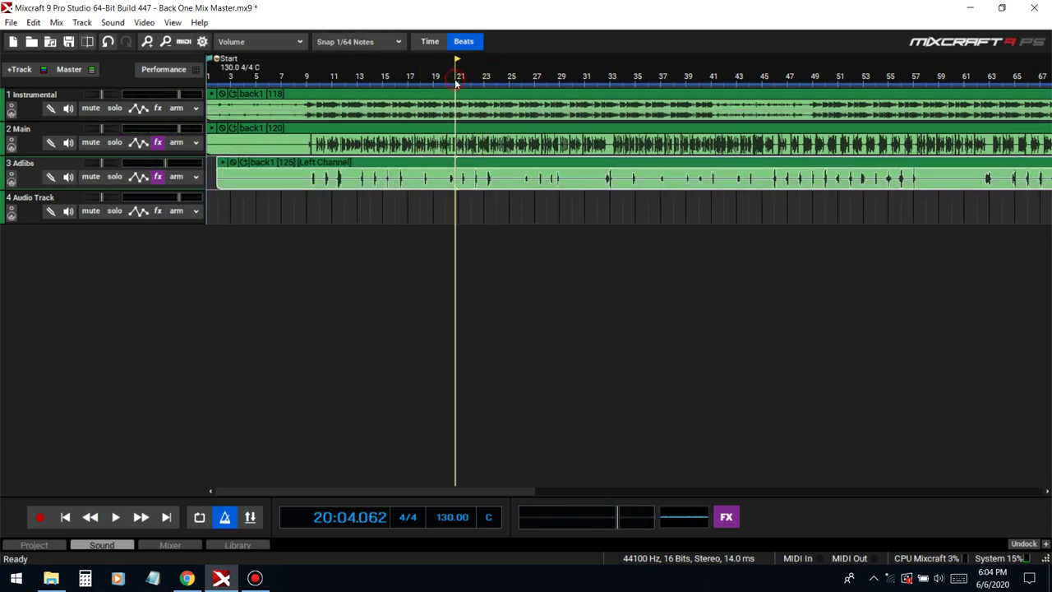
key(space)
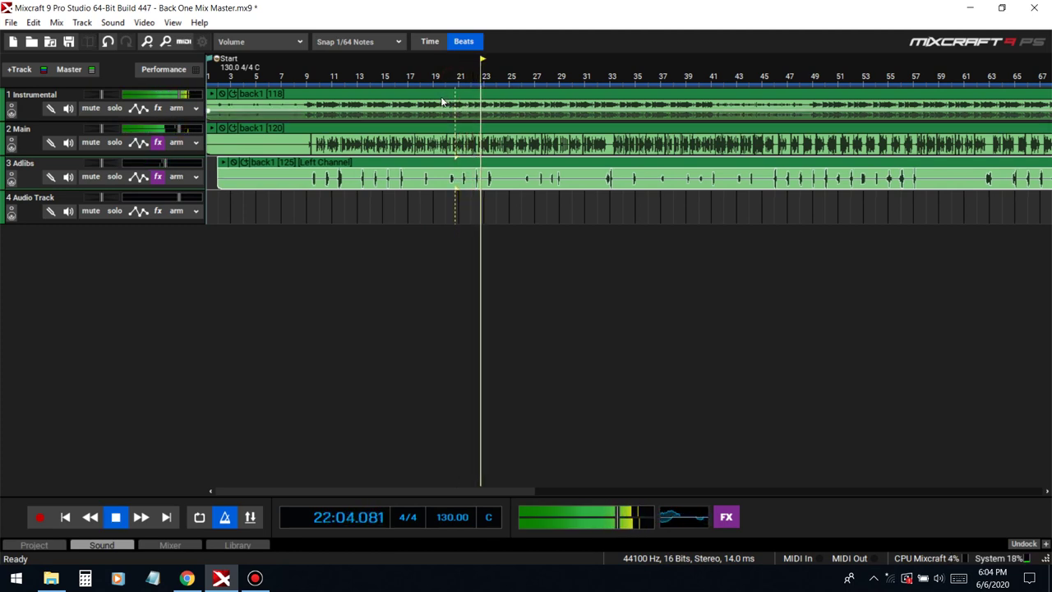
click(313, 76)
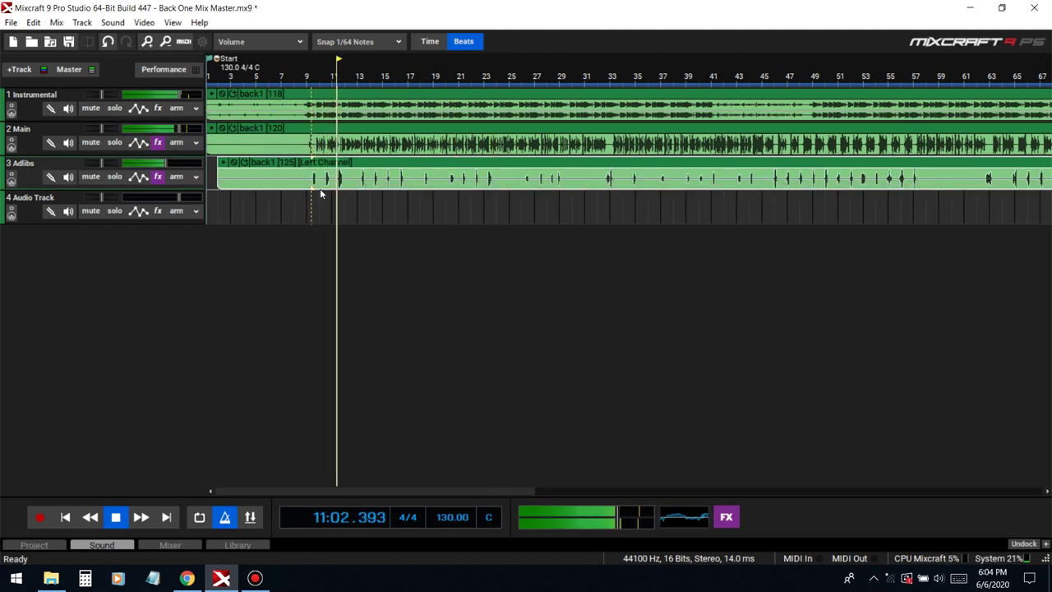
scroll(324, 195, up, 3)
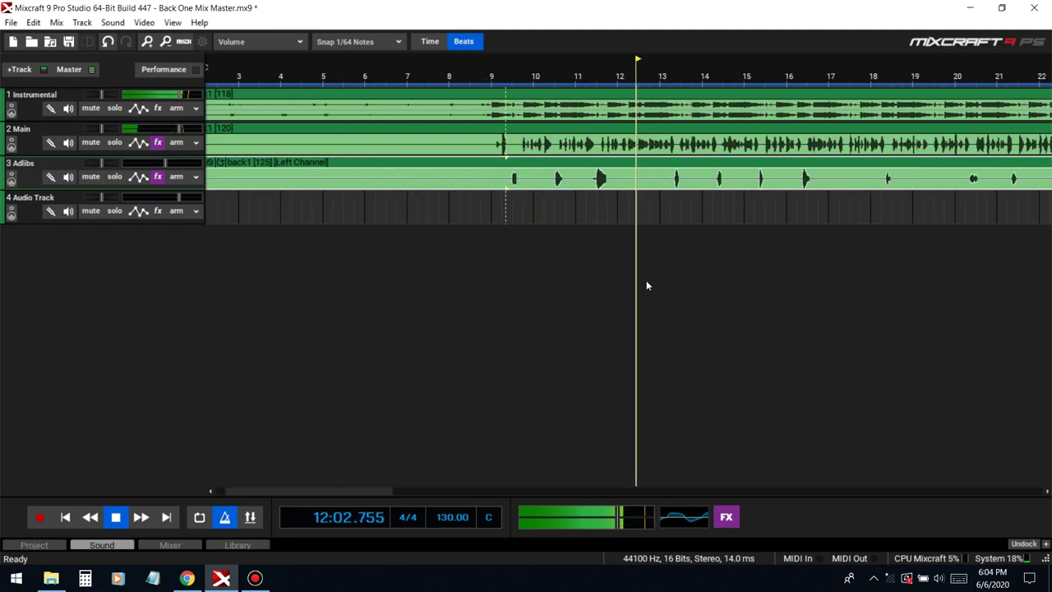
Split out the Adlibs phrase between about bars 10 and 11 and nudge it slightly earlier, checking it in playback from bar 9.
key(space)
alt+click(541, 179)
alt+click(590, 179)
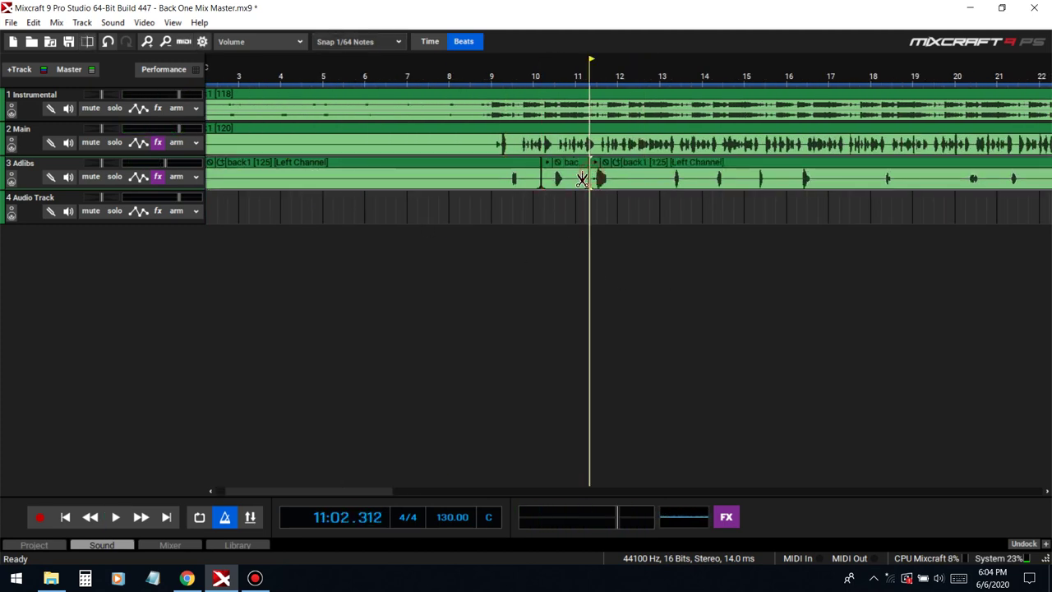
click(579, 167)
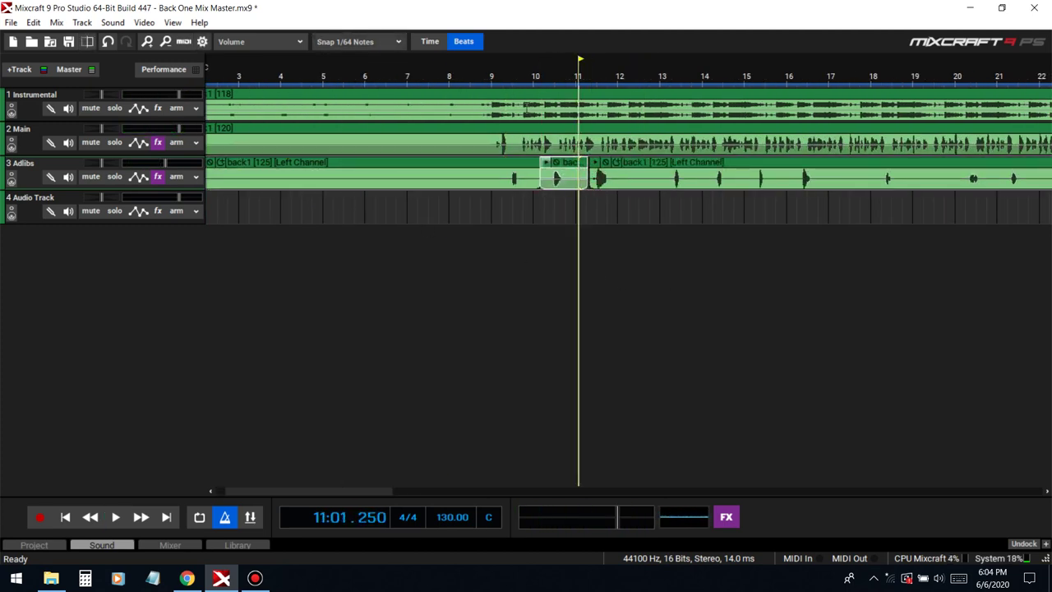
click(508, 83)
key(space)
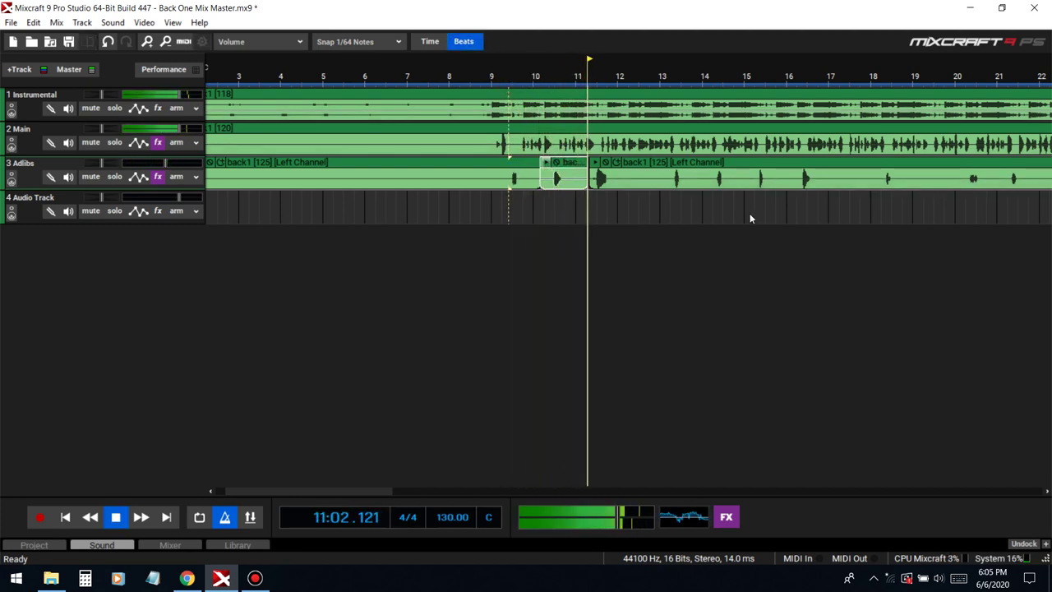
Split out the Adlibs phrase between about bars 16 and 17 and nudge it slightly earlier, checking it in playback from bar 16.
click(657, 68)
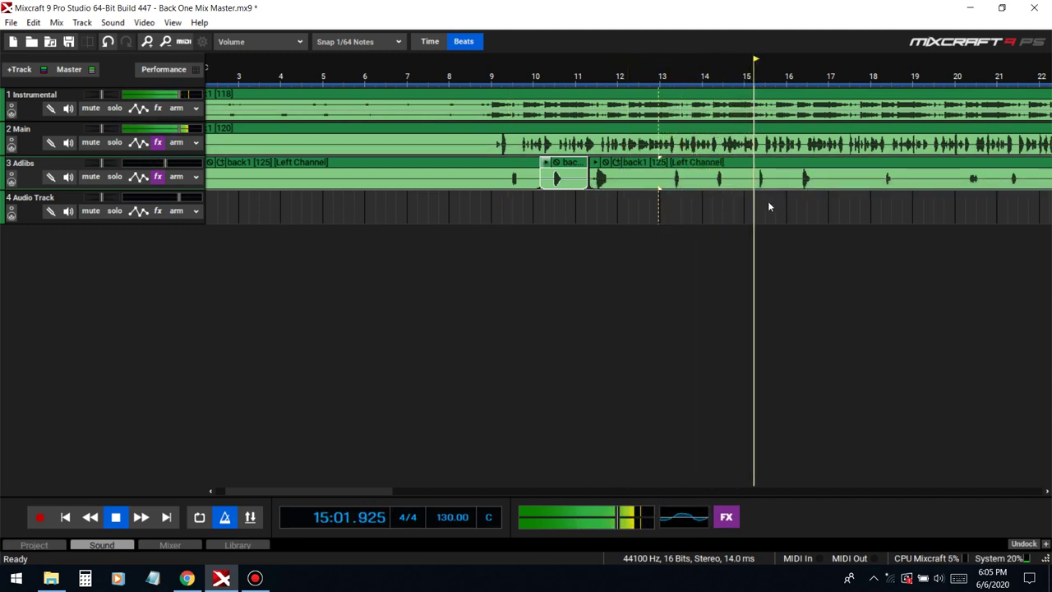
scroll(768, 213, down, 2)
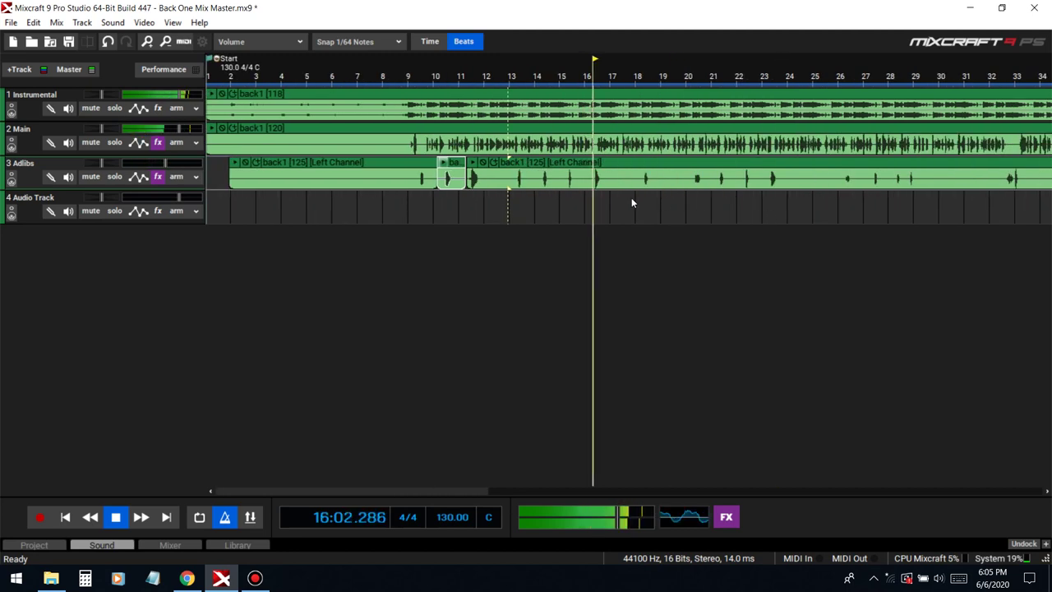
alt+click(584, 176)
alt+click(612, 174)
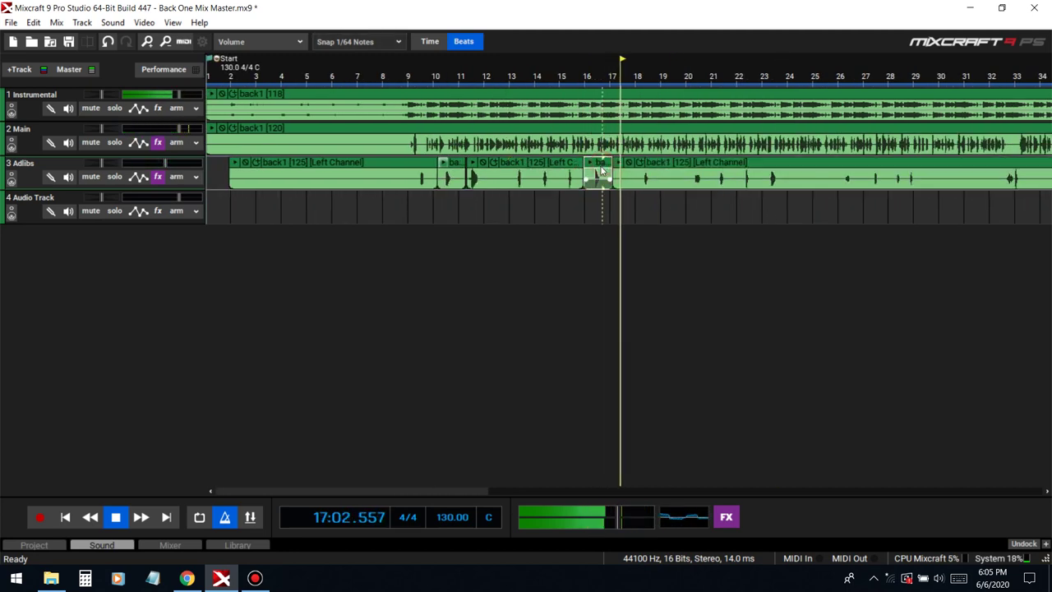
click(602, 172)
click(586, 63)
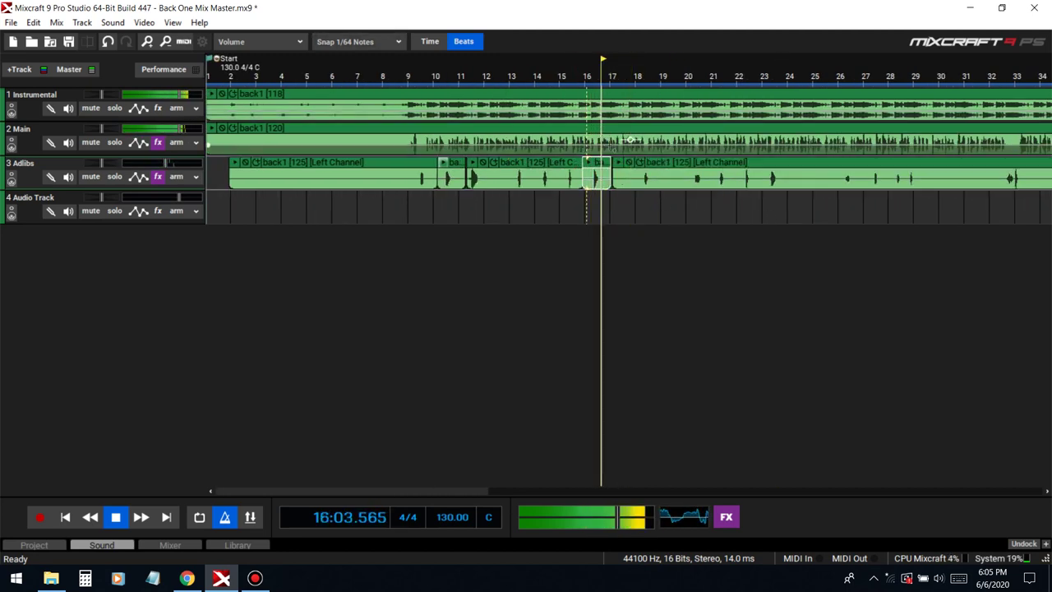
key(ctrl+v)
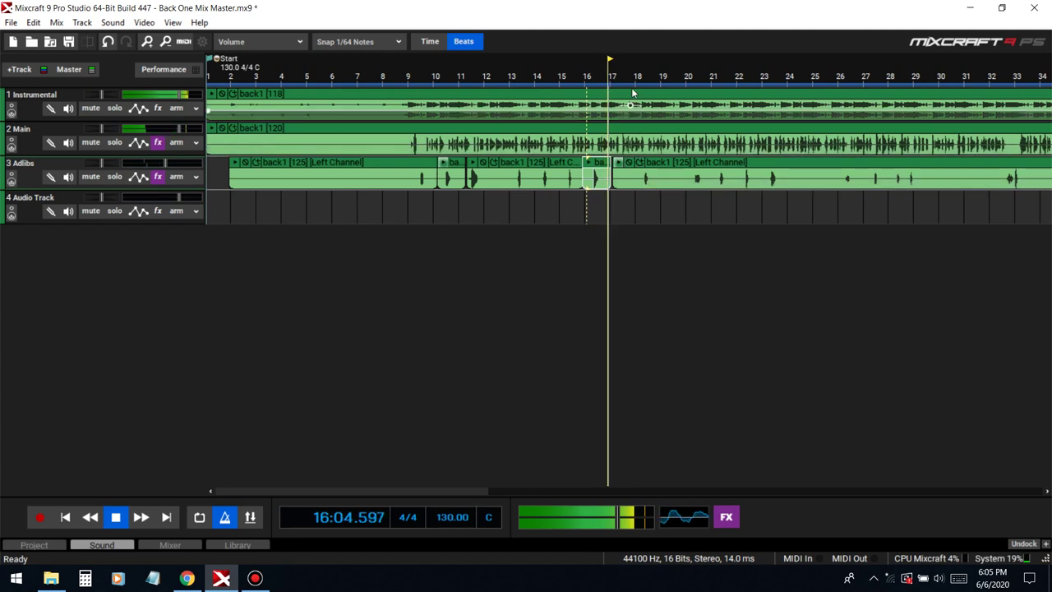
Audition the timing of the Adlibs phrases between about bars 20 and 28, jumping playback from one to the next.
click(690, 212)
click(717, 202)
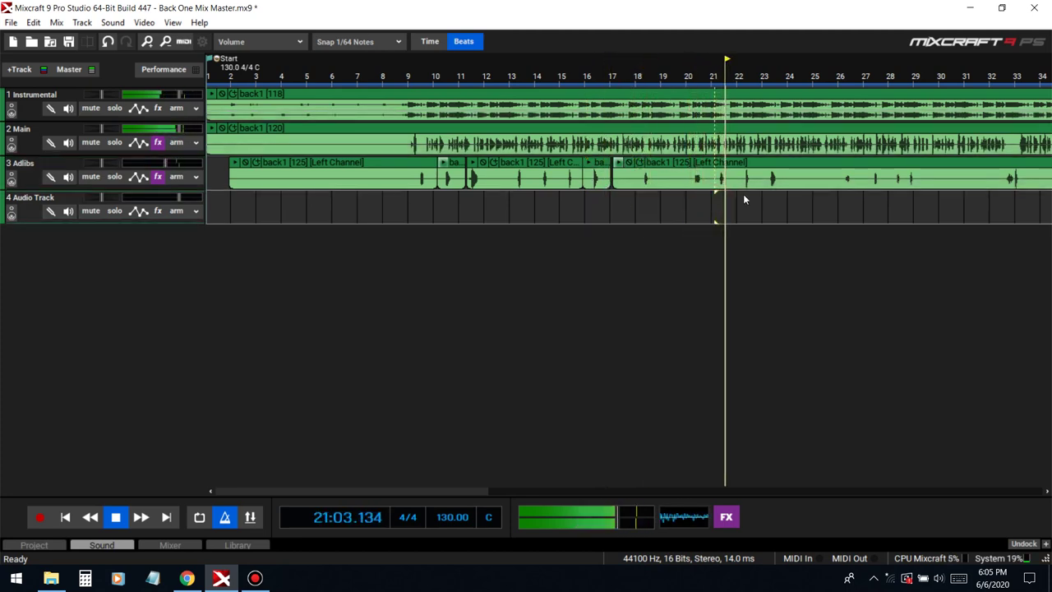
click(762, 199)
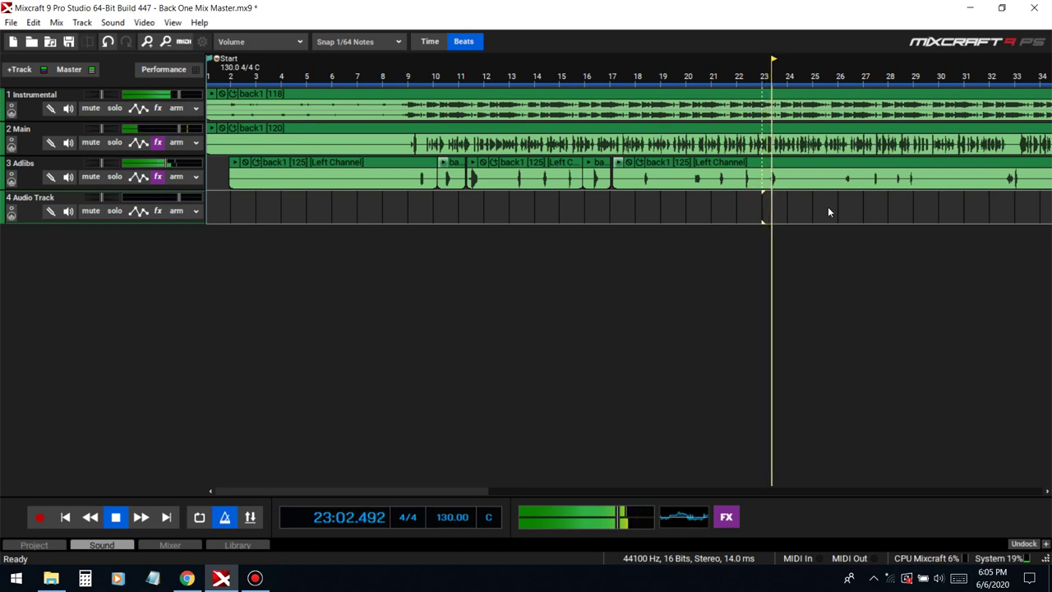
click(842, 201)
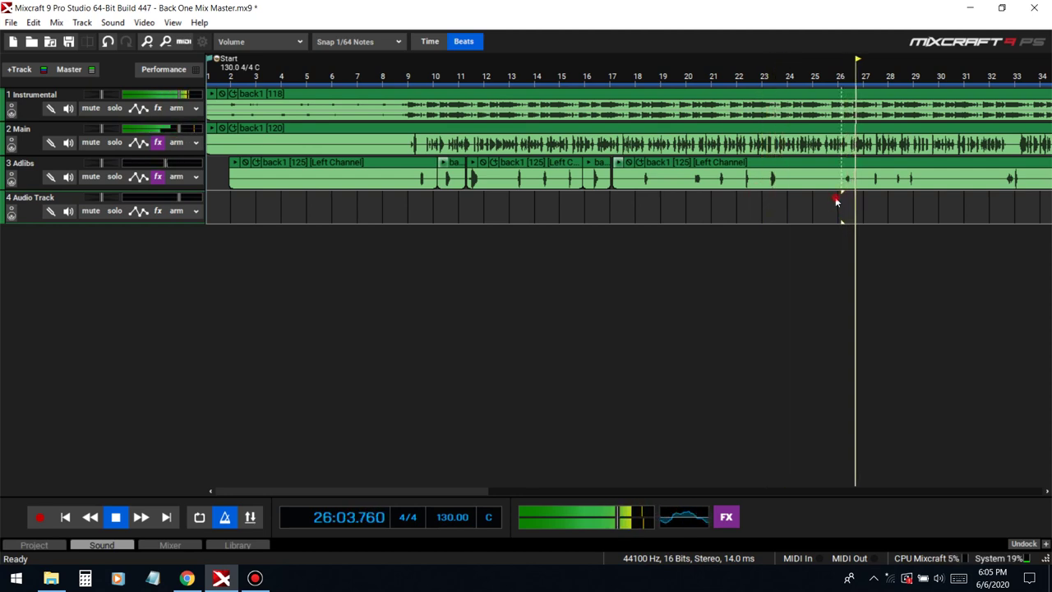
click(837, 199)
click(818, 200)
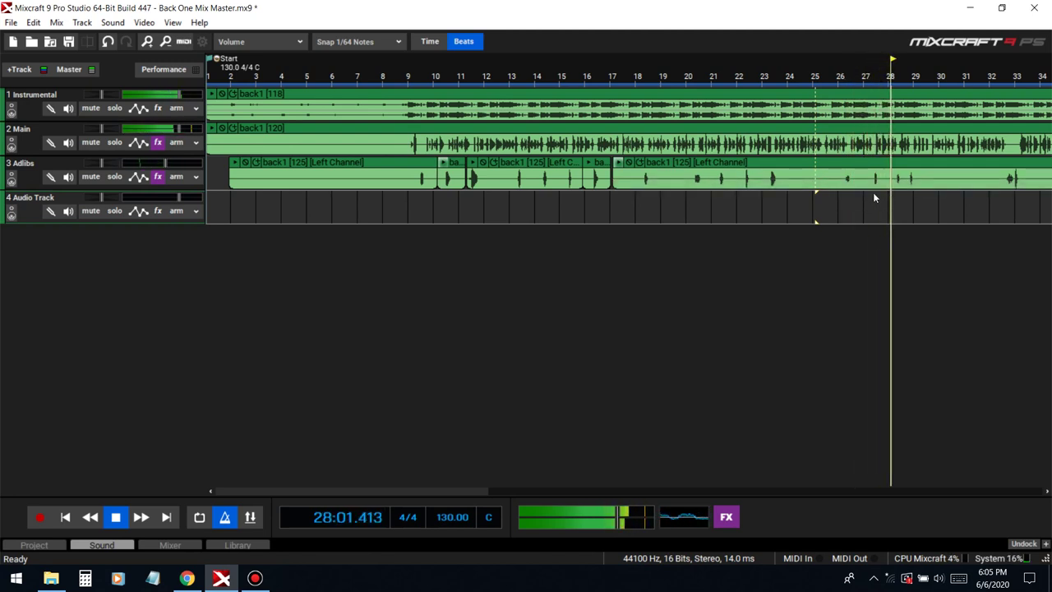
Split out the Adlibs phrase between about bars 27 and 28 and nudge it slightly earlier, checking it in playback from bar 27.
click(864, 182)
key(ctrl+t)
click(885, 179)
key(ctrl+t)
click(877, 165)
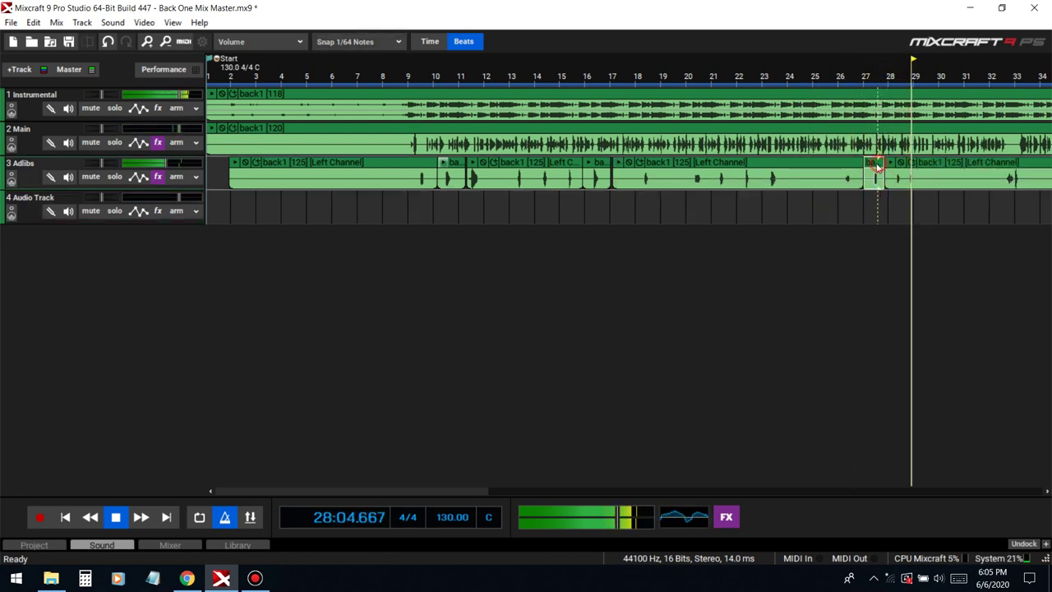
click(863, 206)
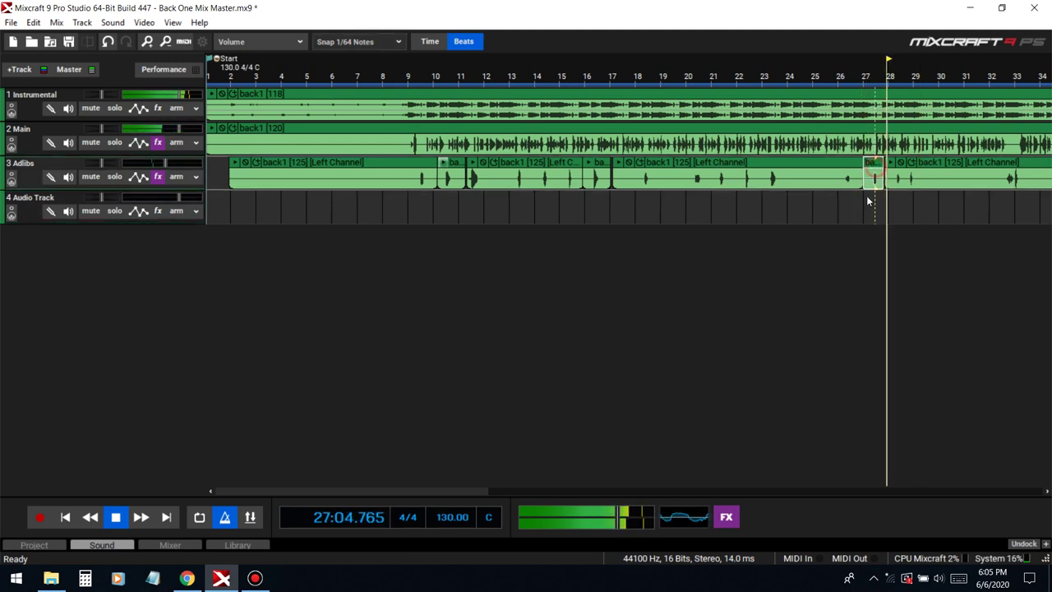
click(863, 195)
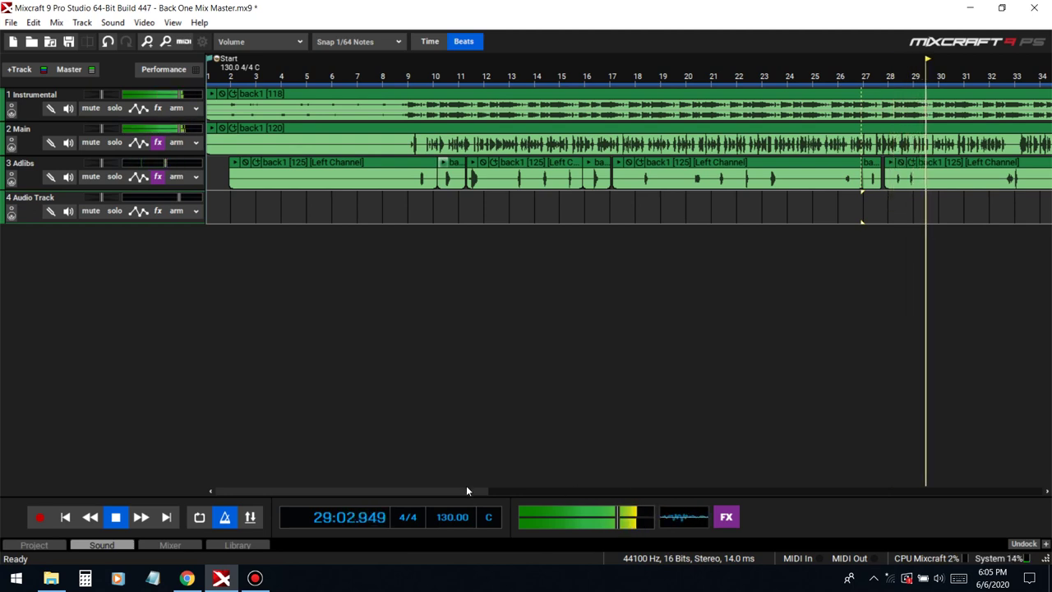
Audition the timing of the Adlibs phrases from about bar 32 to bar 50, skipping playback from phrase to phrase.
drag(468, 491, 647, 493)
key(space)
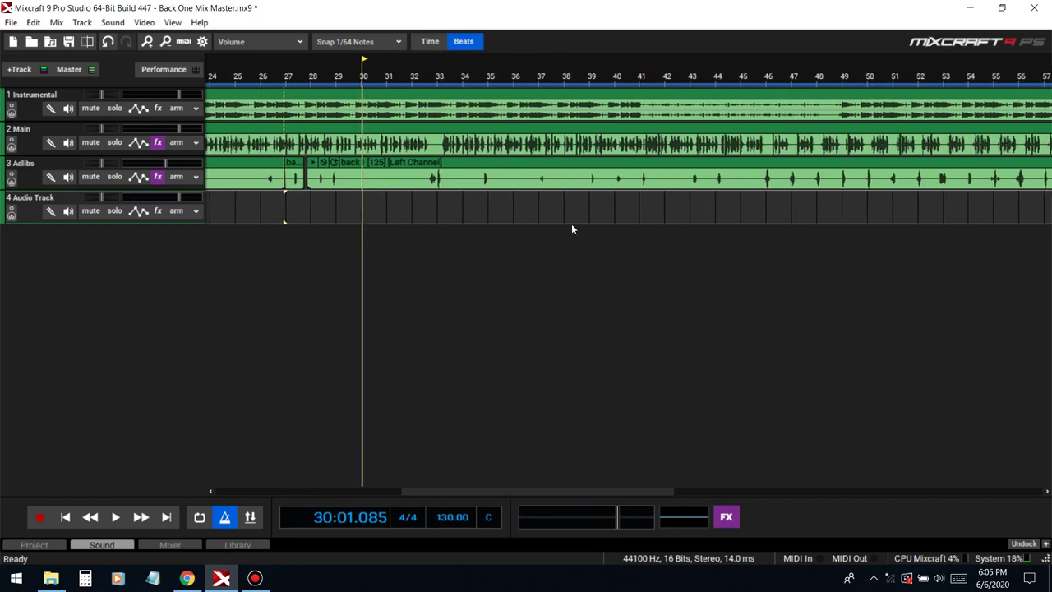
scroll(596, 201, down, 4)
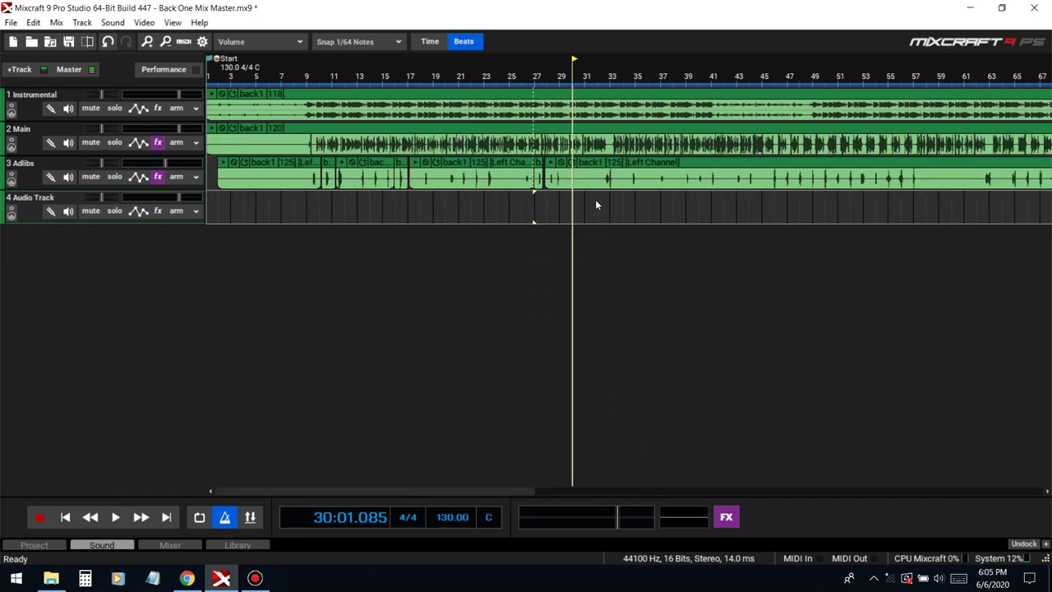
key(space)
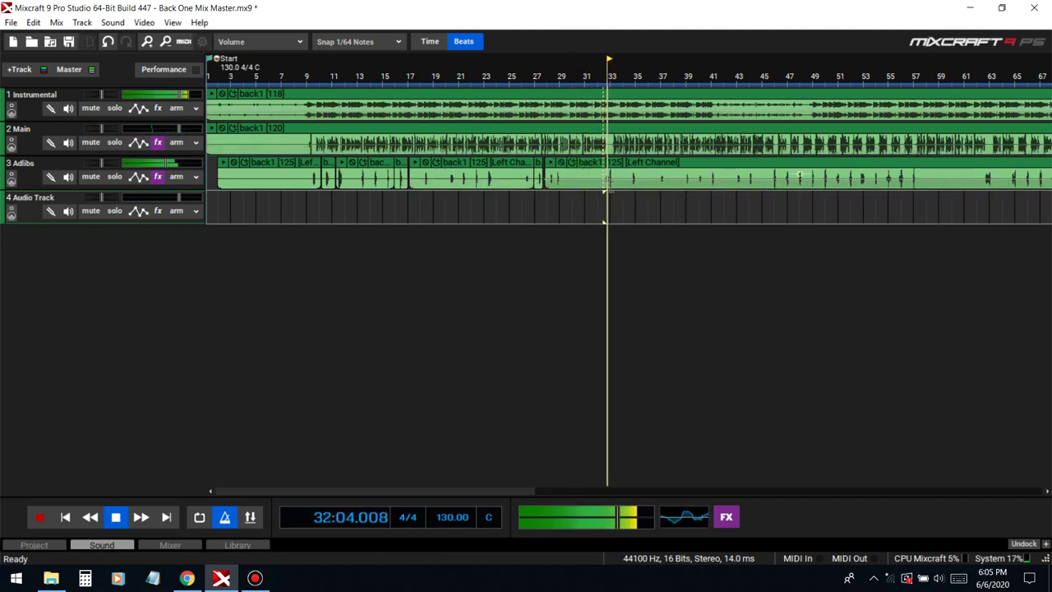
click(662, 200)
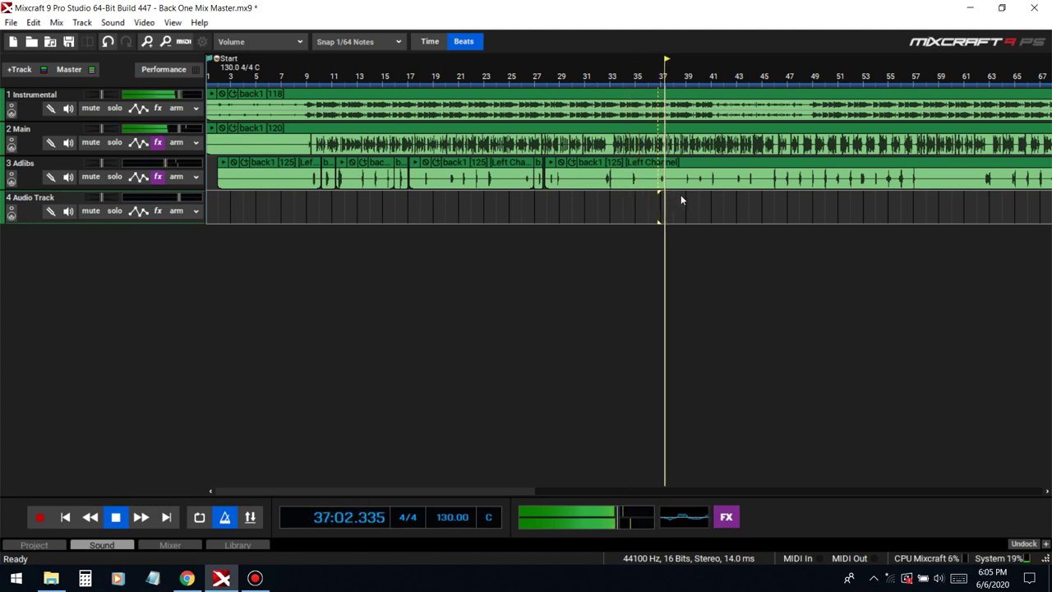
click(684, 198)
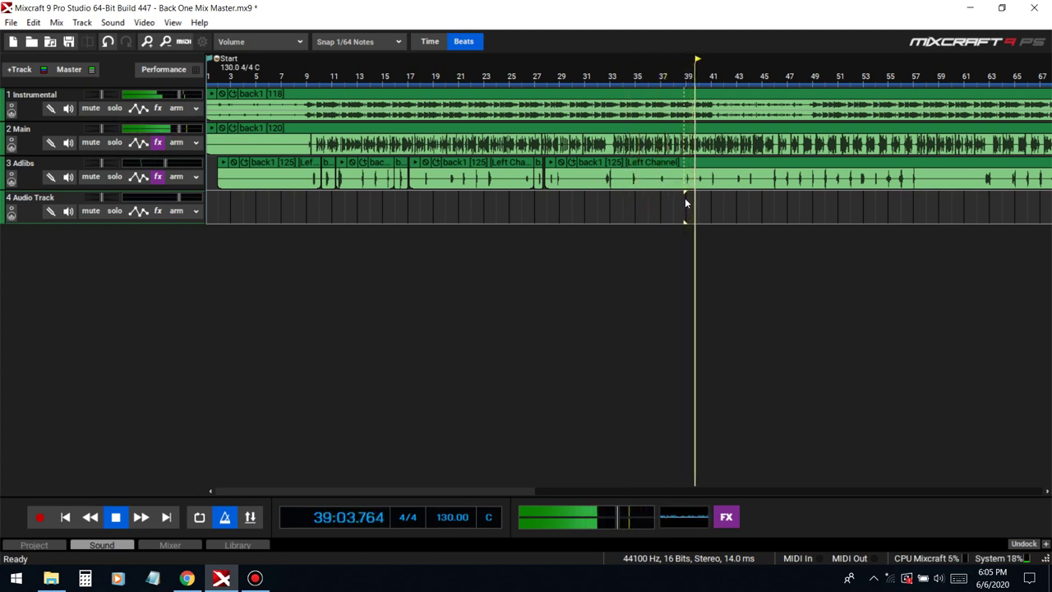
click(709, 195)
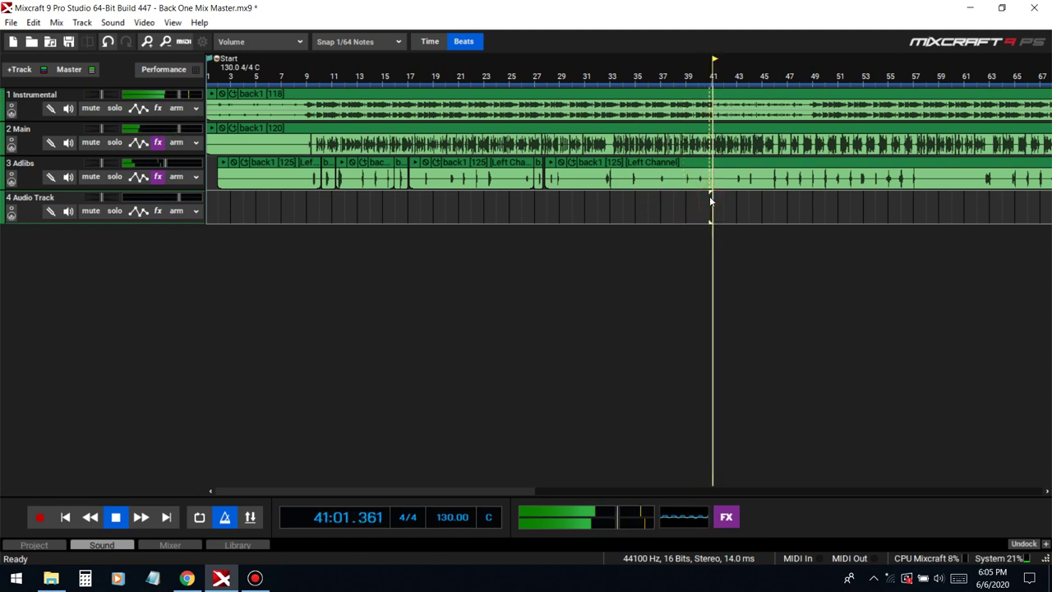
click(728, 199)
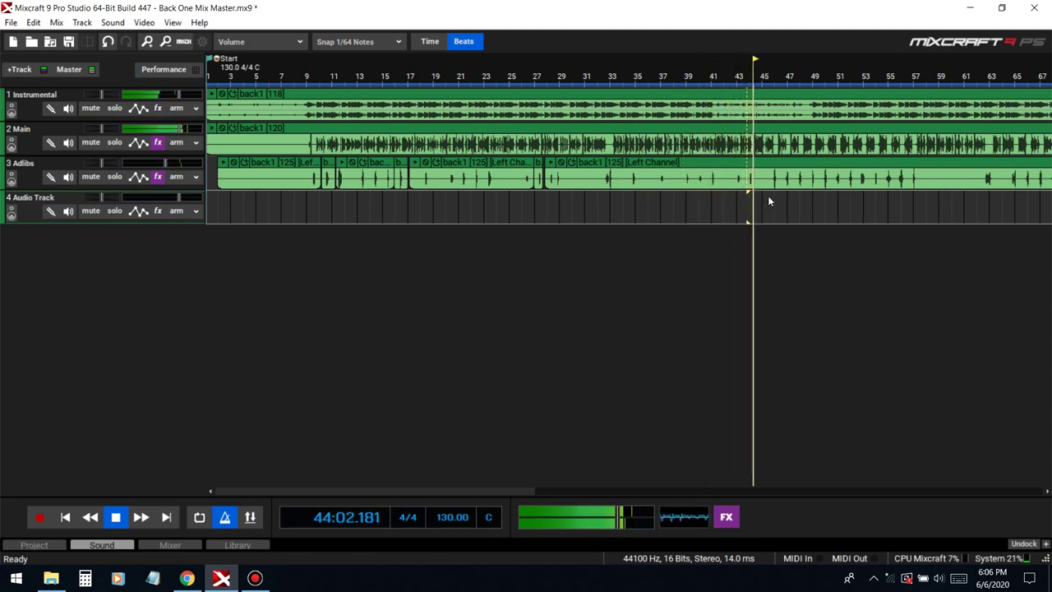
click(767, 198)
click(784, 191)
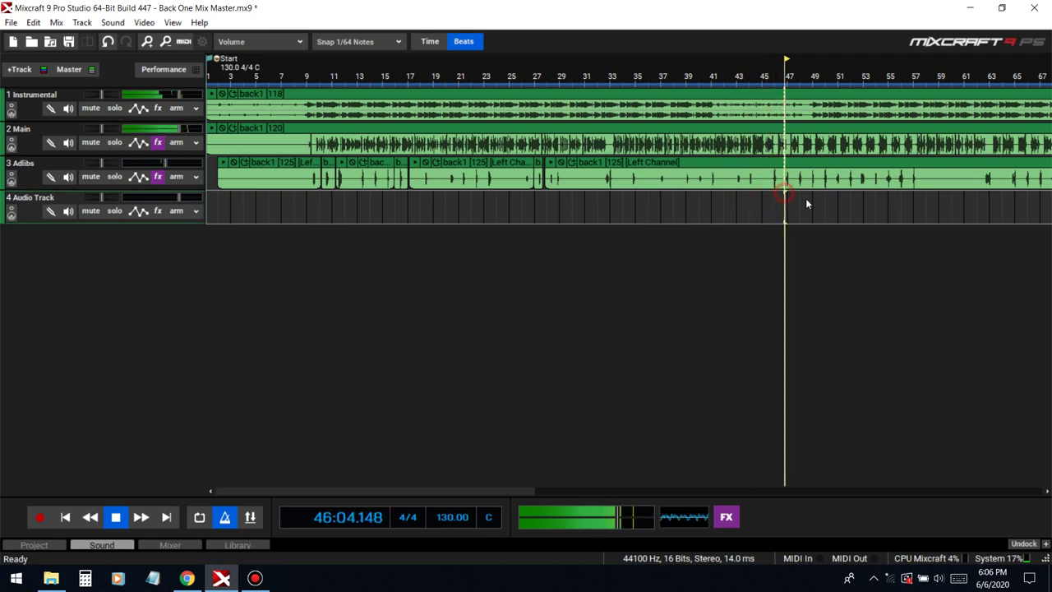
click(794, 193)
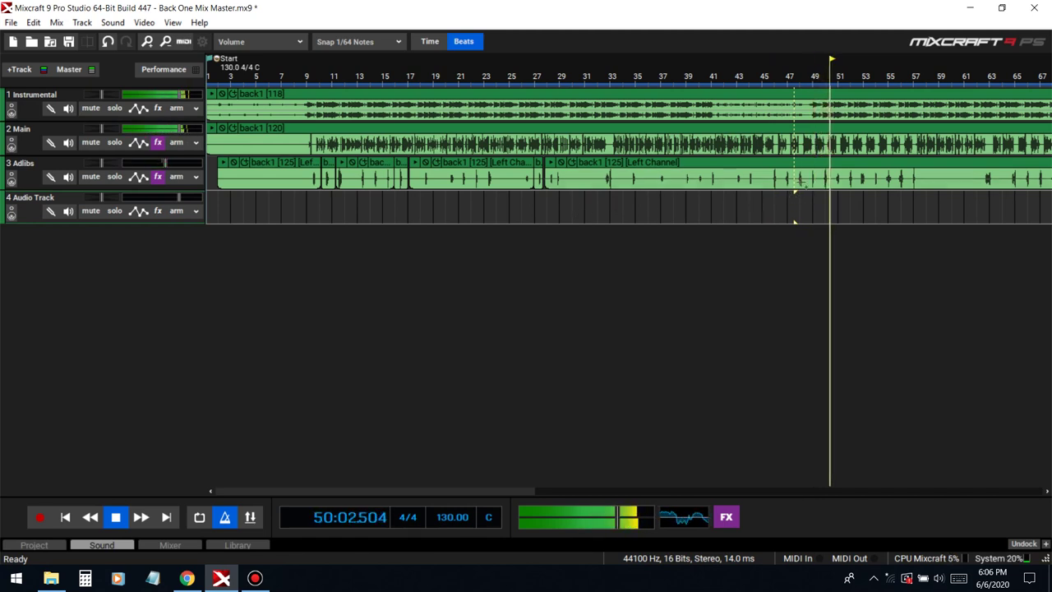
Split out the Adlibs phrase around bar 50 and nudge it slightly earlier, checking it in playback from bar 49.
click(821, 190)
click(833, 190)
click(827, 164)
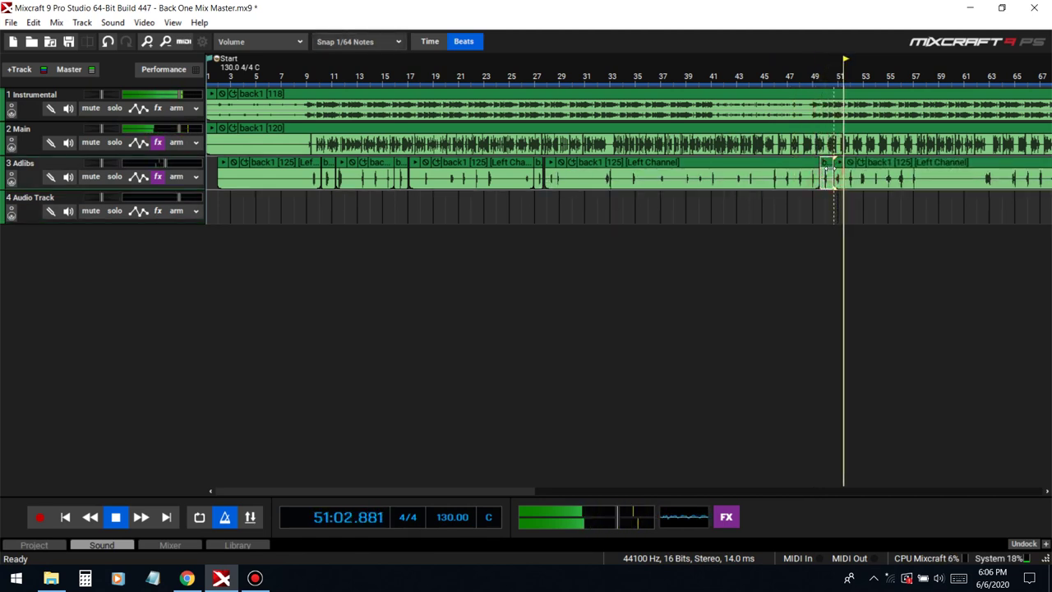
click(815, 63)
scroll(858, 212, up, 3)
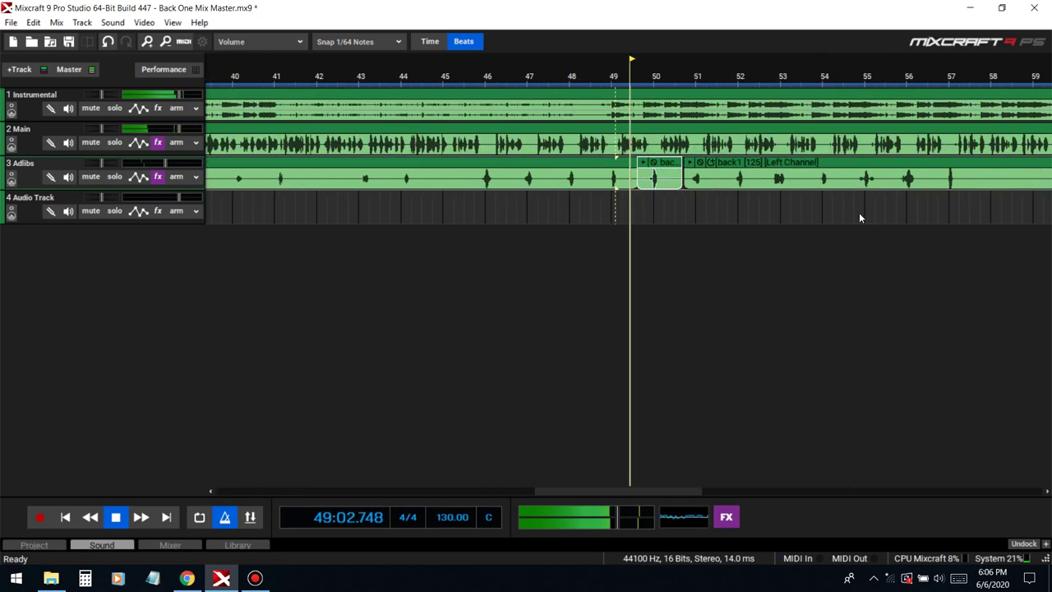
scroll(793, 211, down, 3)
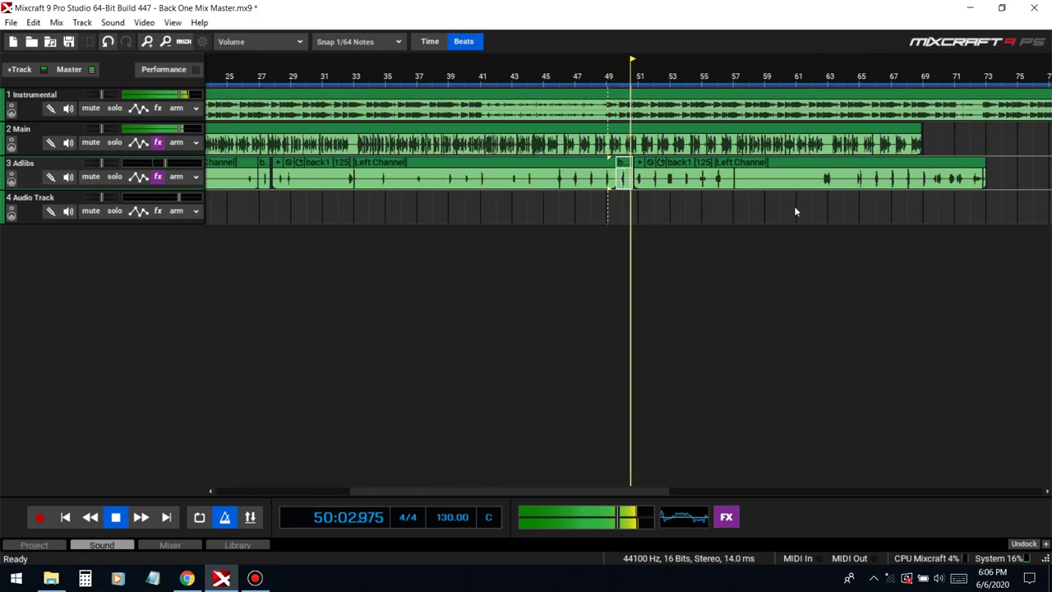
Audition the timing of the Adlibs phrases between about bars 51 and 56, jumping playback to each one.
click(649, 193)
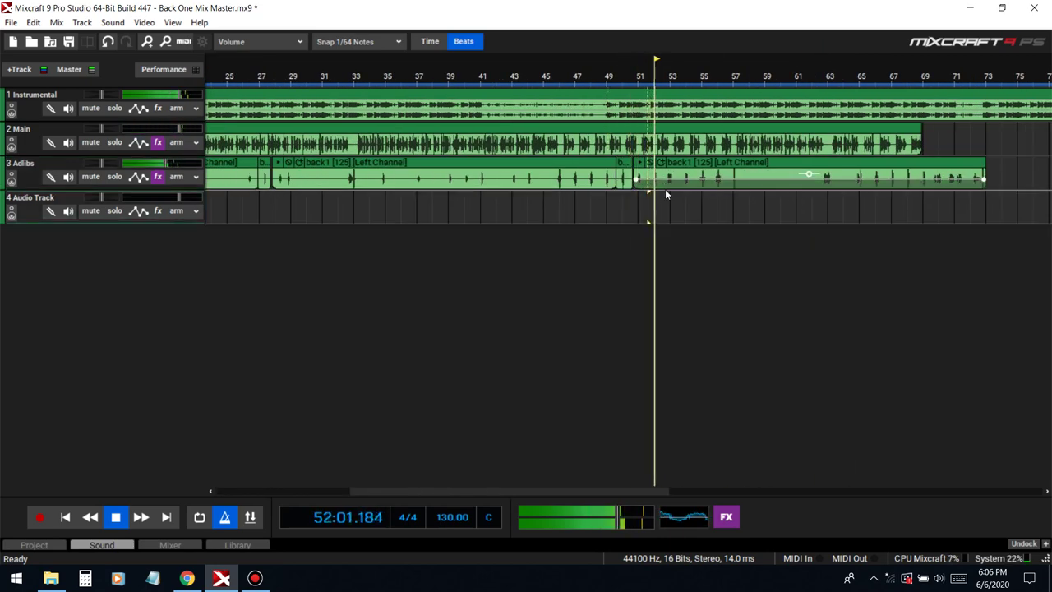
click(666, 193)
click(681, 195)
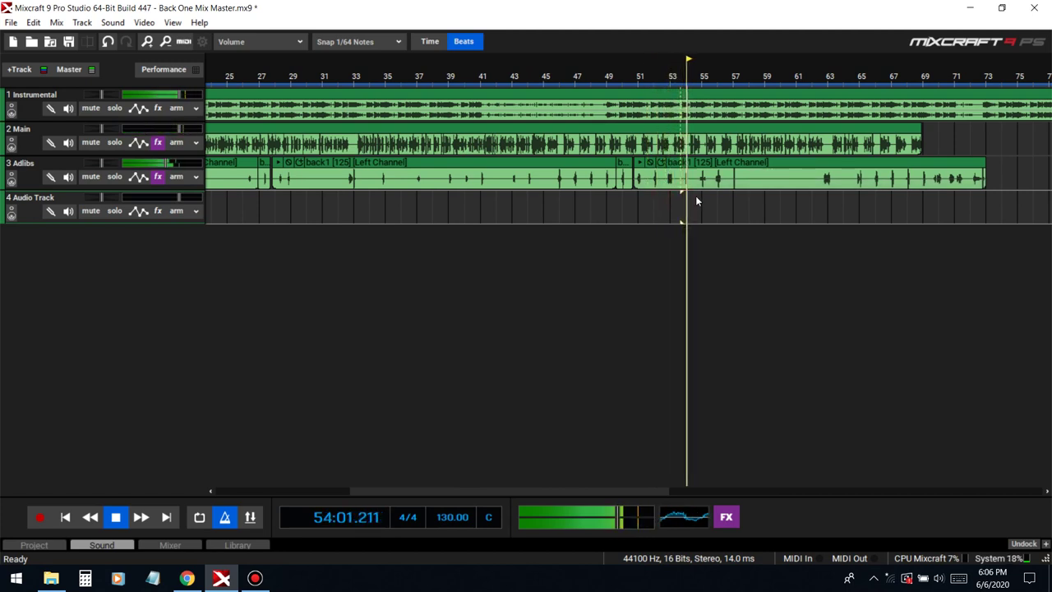
click(699, 195)
click(716, 194)
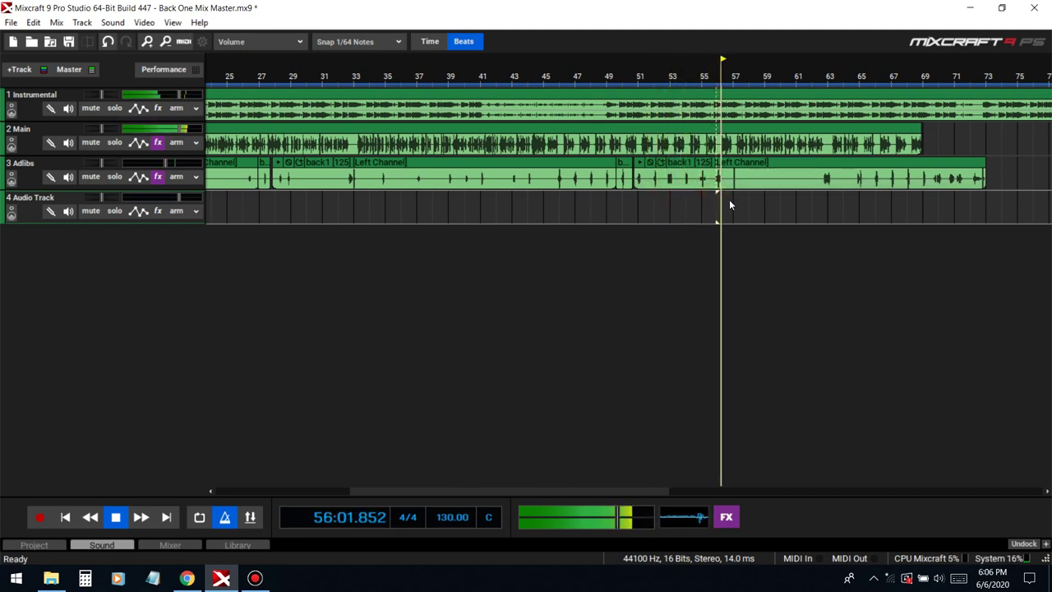
Audition the timing of the Adlibs phrases between about bars 62 and 67, jumping playback to each one.
click(819, 203)
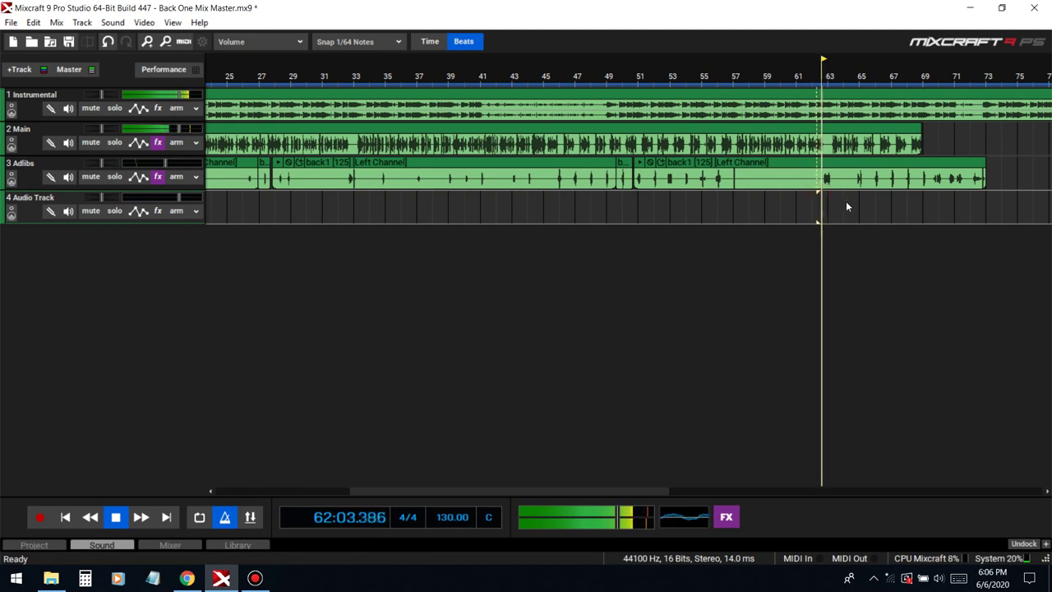
click(859, 199)
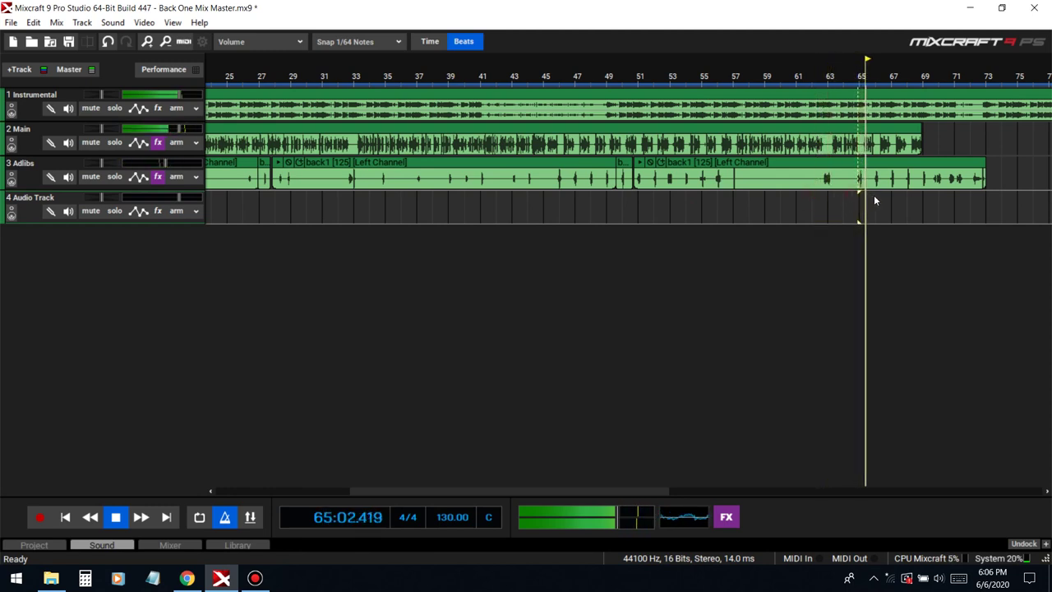
click(874, 198)
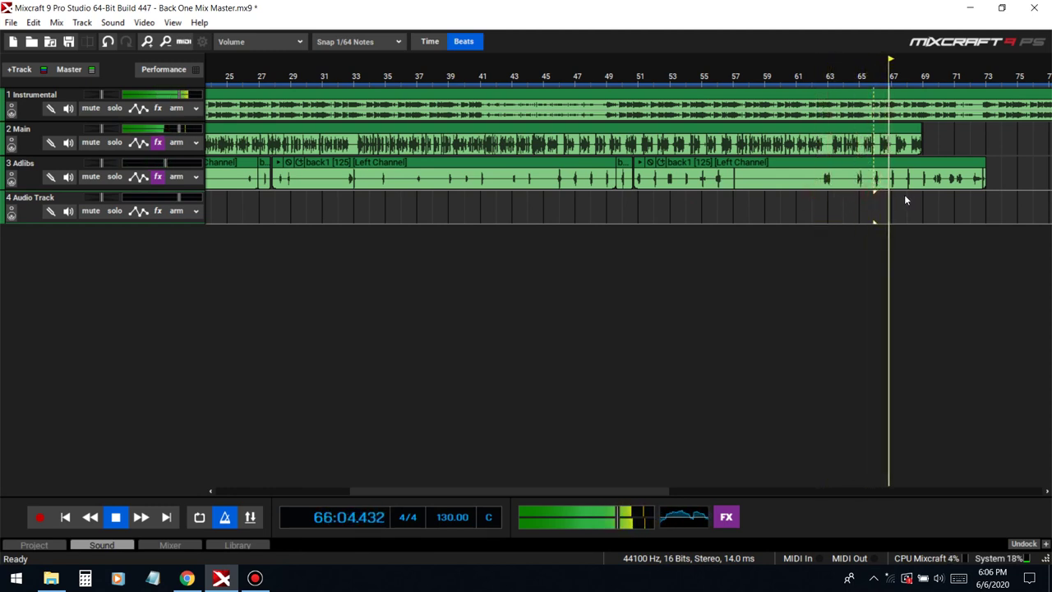
alt+click(885, 180)
alt+click(900, 179)
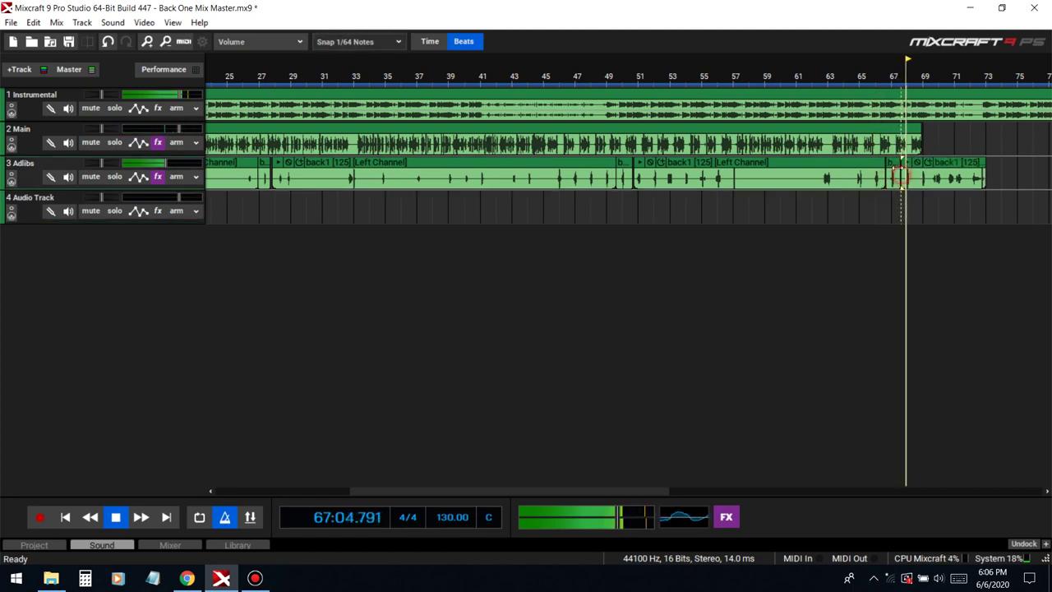
key(ctrl+z)
key(ctrl+z)
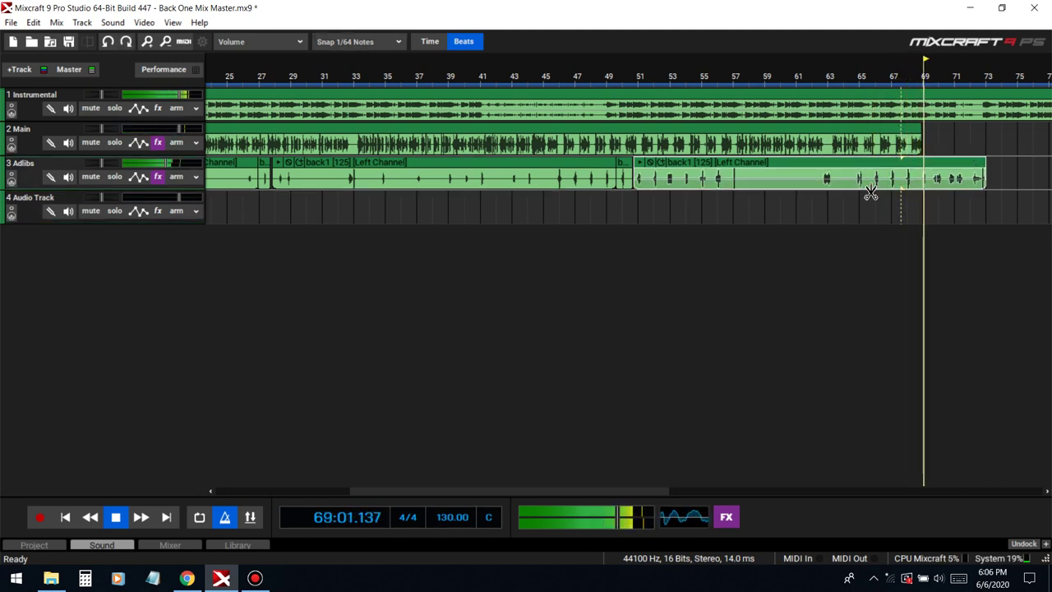
Split out the Adlibs phrases between about bars 65.5 and 68.5, check them in playback, and save the project.
alt+click(869, 180)
alt+click(915, 182)
click(903, 176)
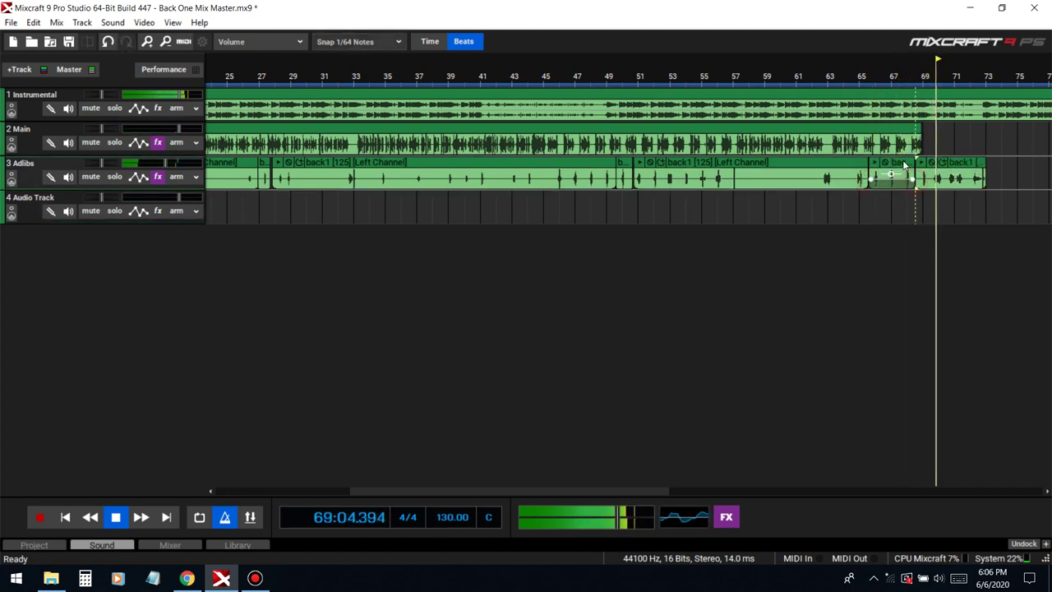
click(869, 202)
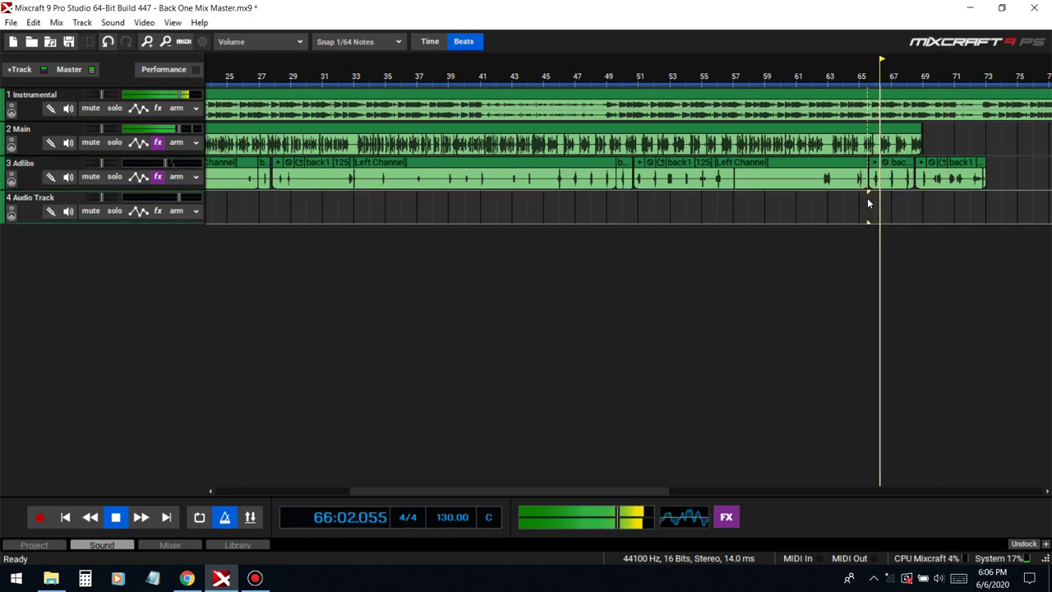
click(925, 181)
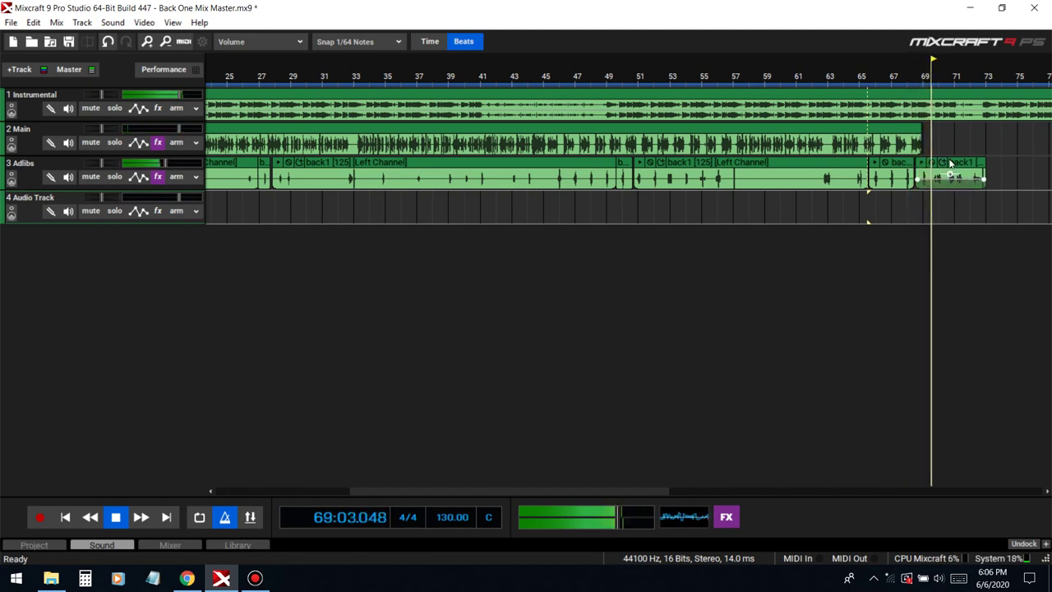
key(ctrl+s)
click(988, 231)
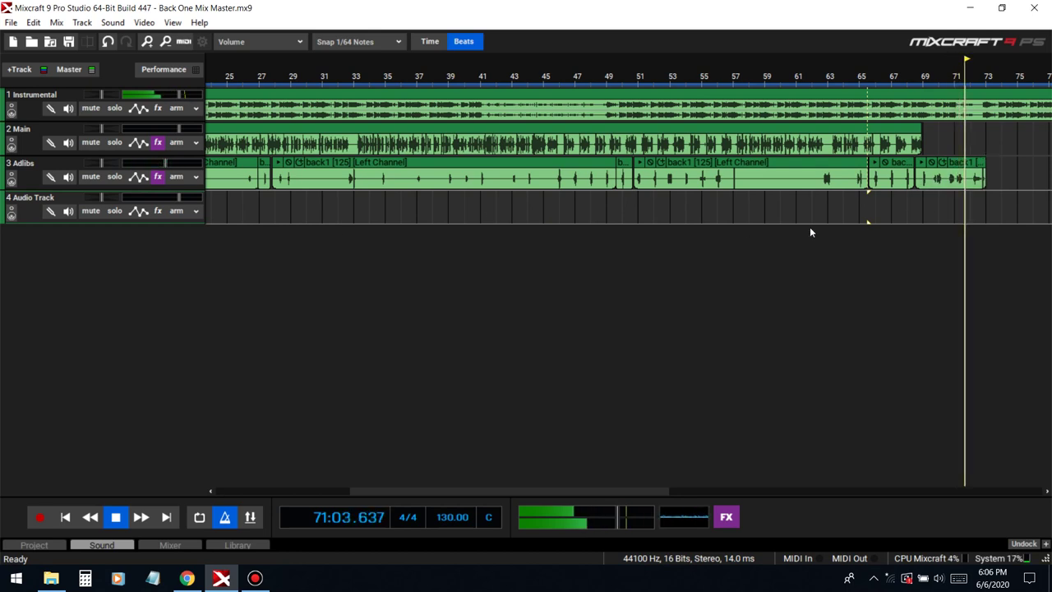
Stop playback and move the last Adlibs clip down onto the empty Audio Track, keeping its position in time.
scroll(649, 216, down, 1)
scroll(649, 215, down, 2)
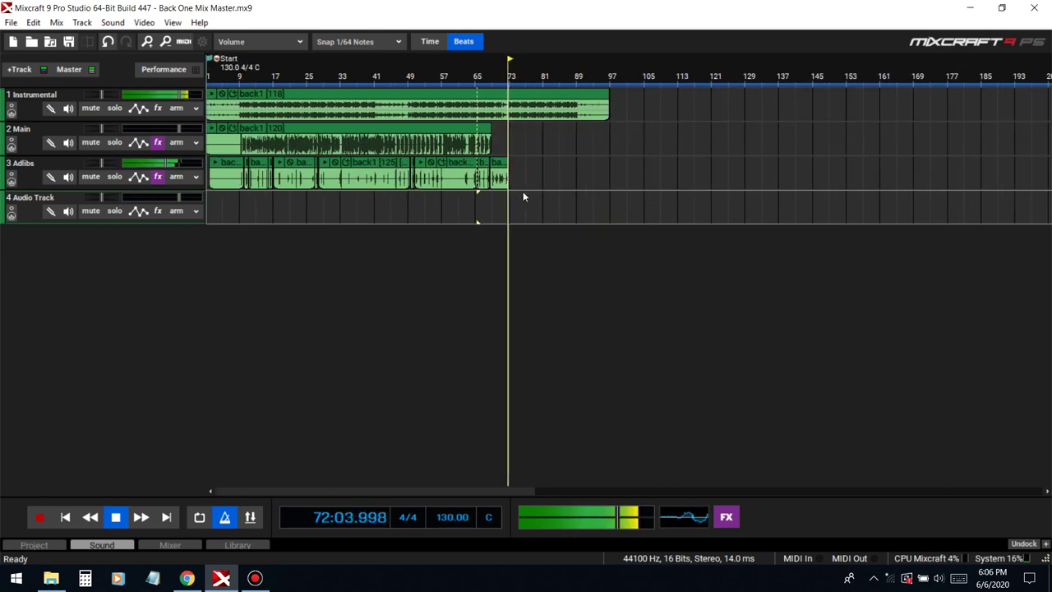
key(space)
drag(522, 174, 496, 167)
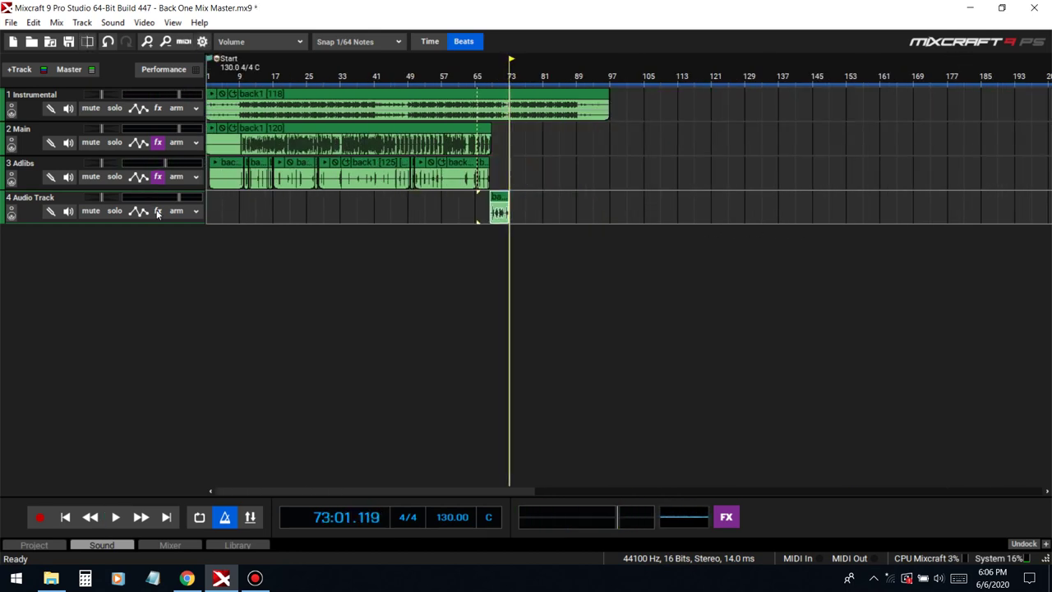
Load the Backone effect chain on the Audio Track.
click(159, 213)
click(368, 201)
click(370, 199)
text(ba)
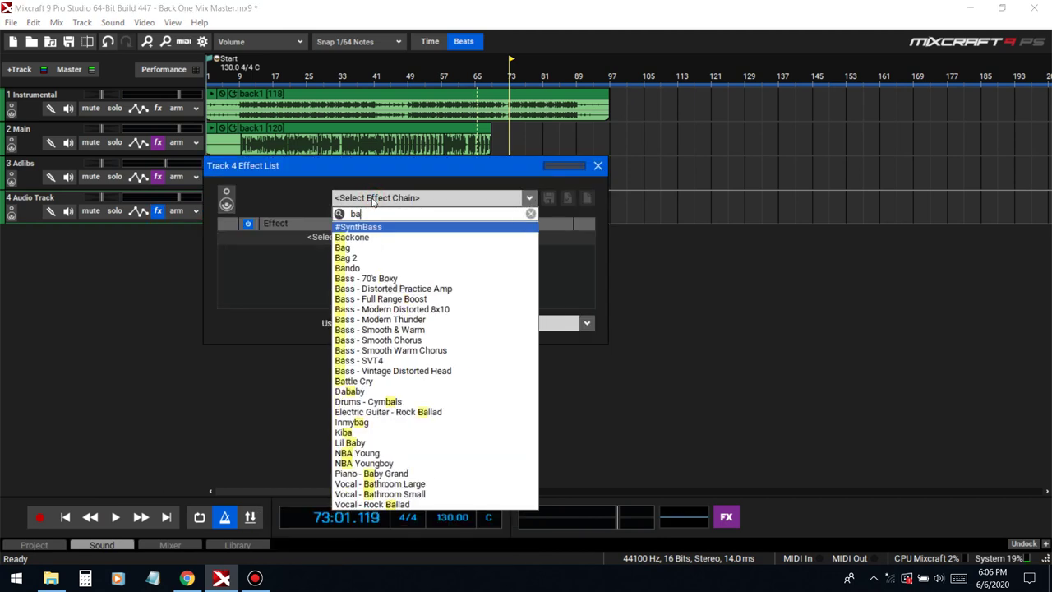
text(c)
click(358, 229)
click(599, 165)
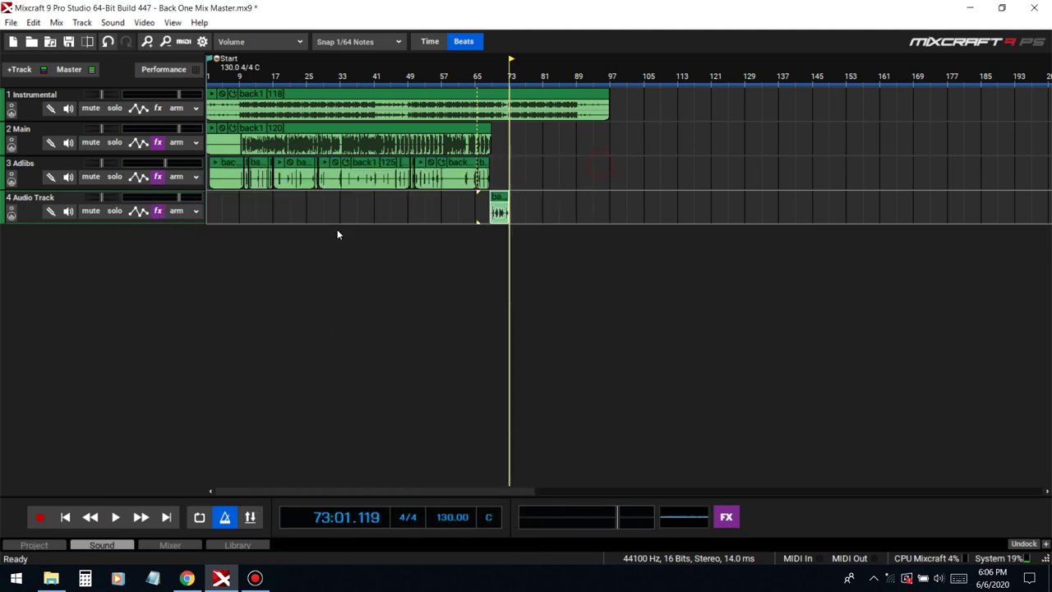
Merge all the remaining Adlibs clips into one clip.
drag(526, 173, 220, 169)
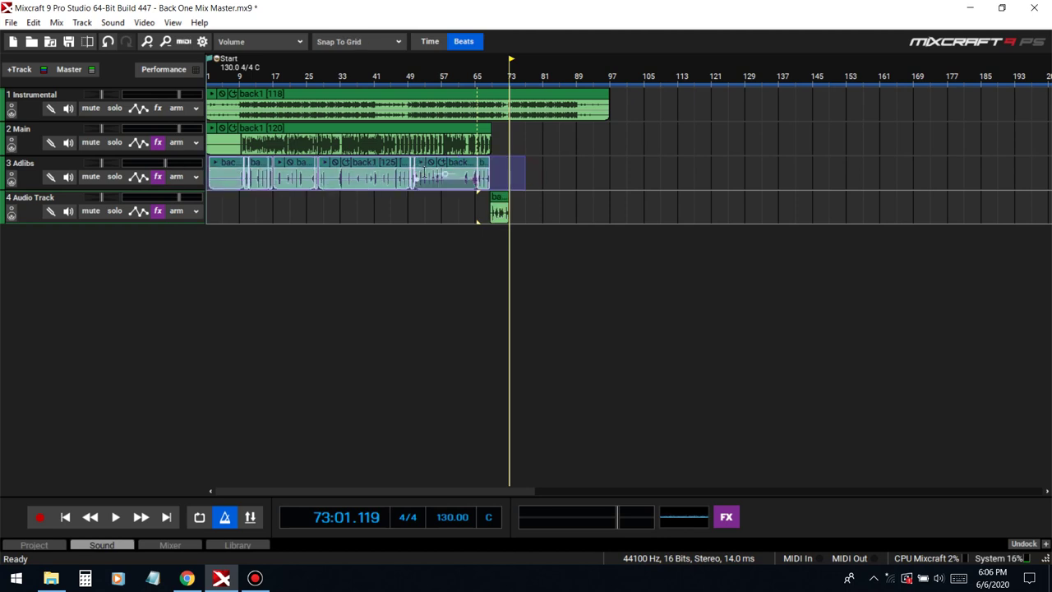
key(ctrl+w)
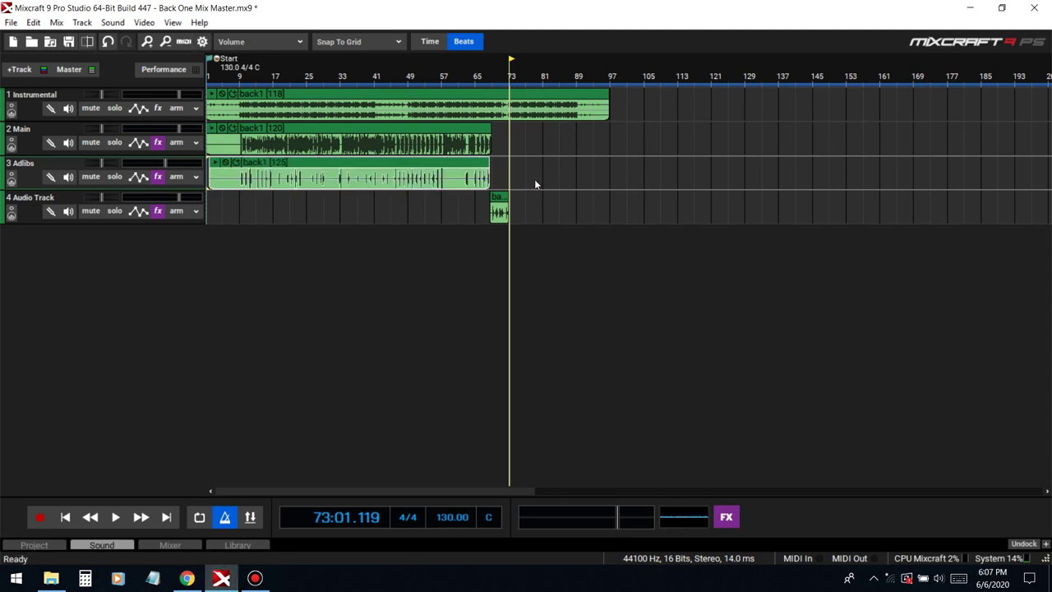
Play the Audio Track clip and set its start edge to about bar 68.5.
click(493, 217)
key(space)
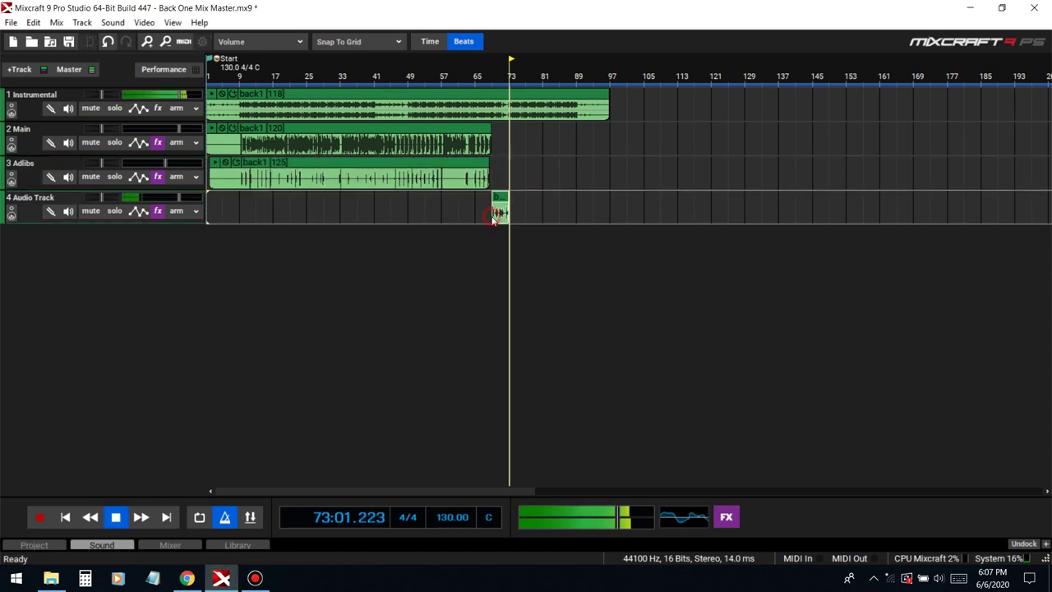
click(487, 218)
scroll(664, 167, up, 5)
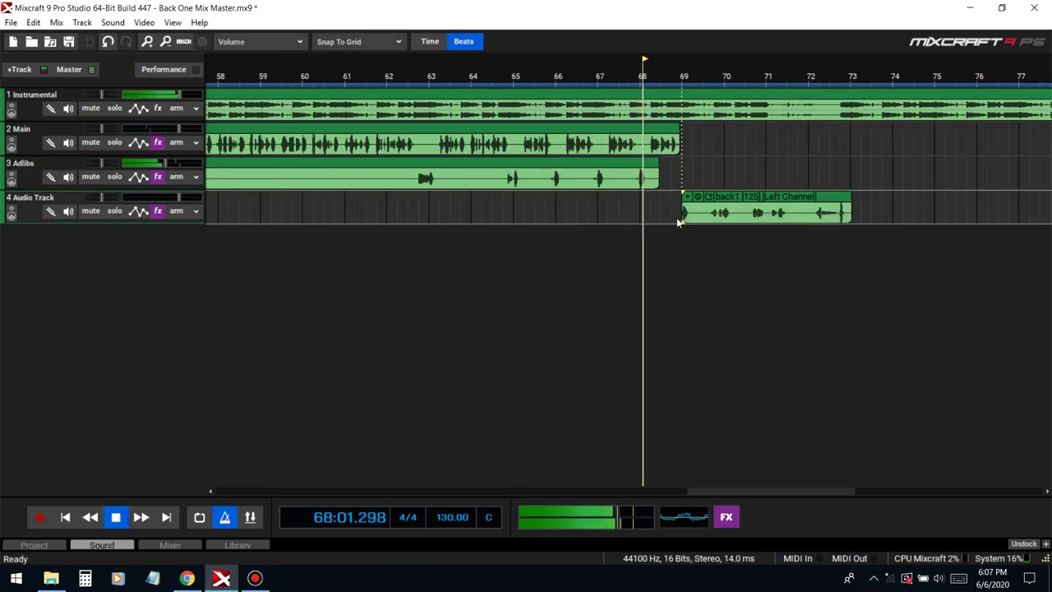
drag(682, 216, 561, 239)
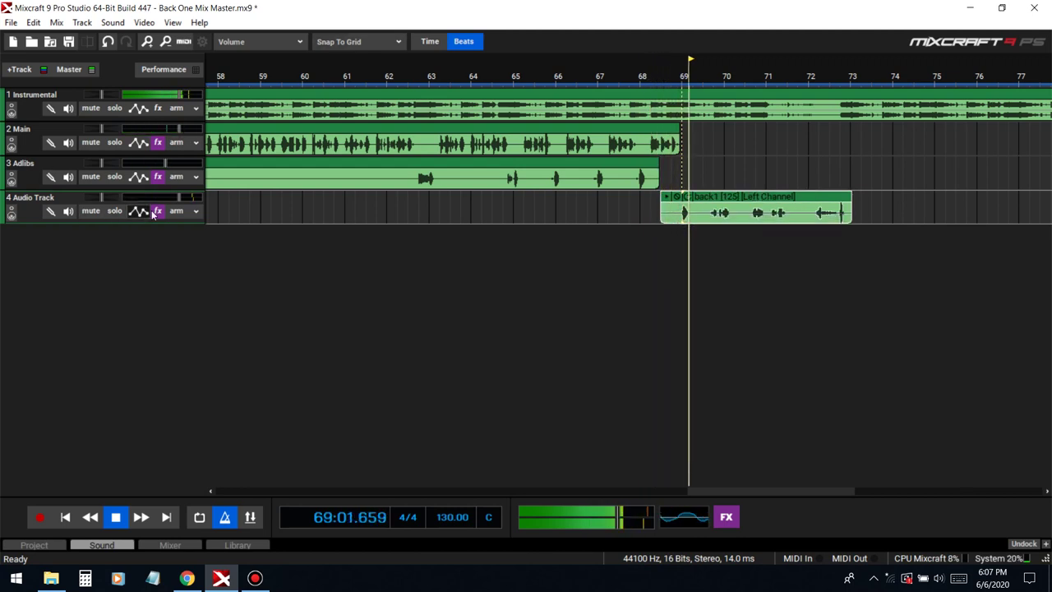
Add Acoustica EQ to the end of the Audio Track's effects with the Light Adlibs preset.
click(158, 211)
scroll(324, 279, down, 3)
click(328, 294)
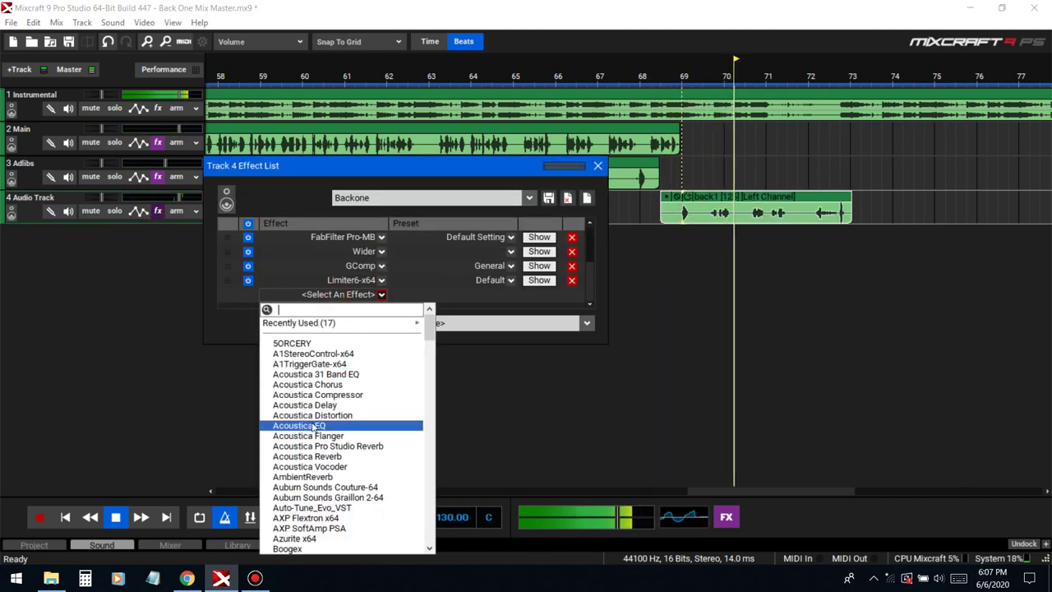
click(317, 427)
click(493, 120)
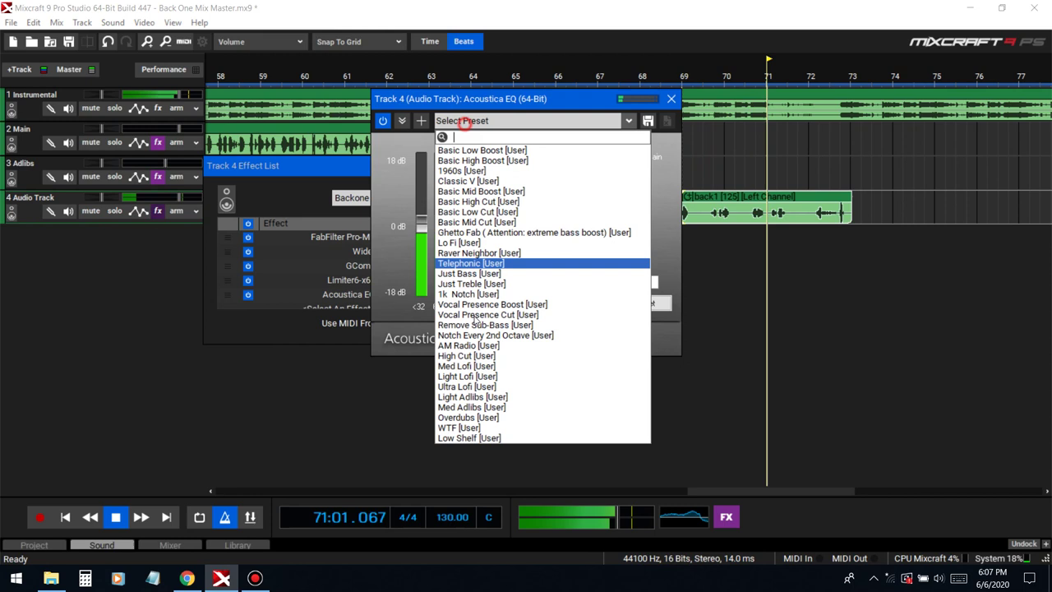
click(458, 397)
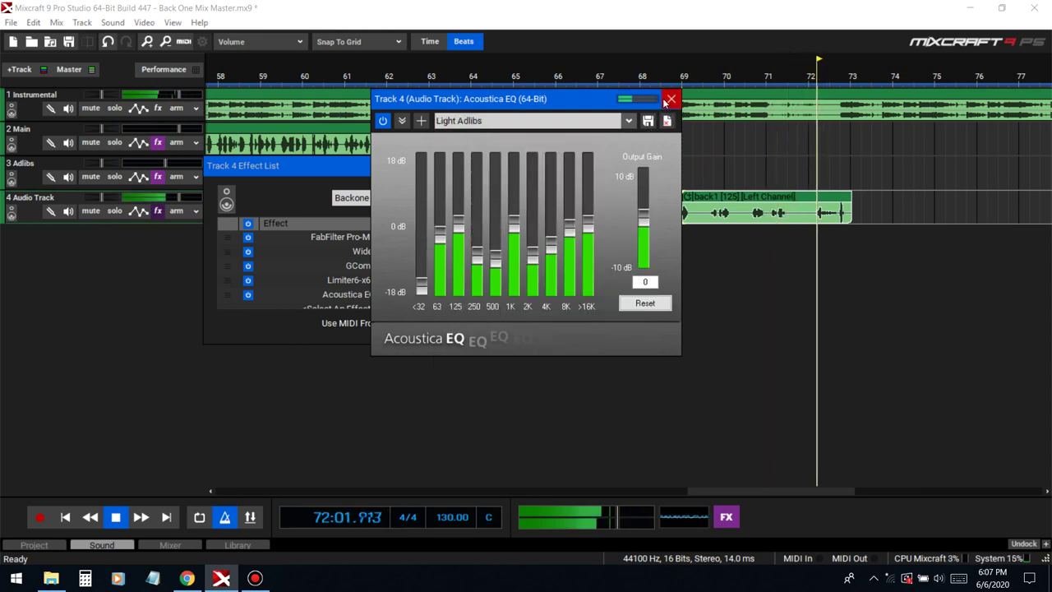
Switch the Audio Track's EQ to the Light Lofi preset and lower the track volume to about -4.3 dB.
click(530, 120)
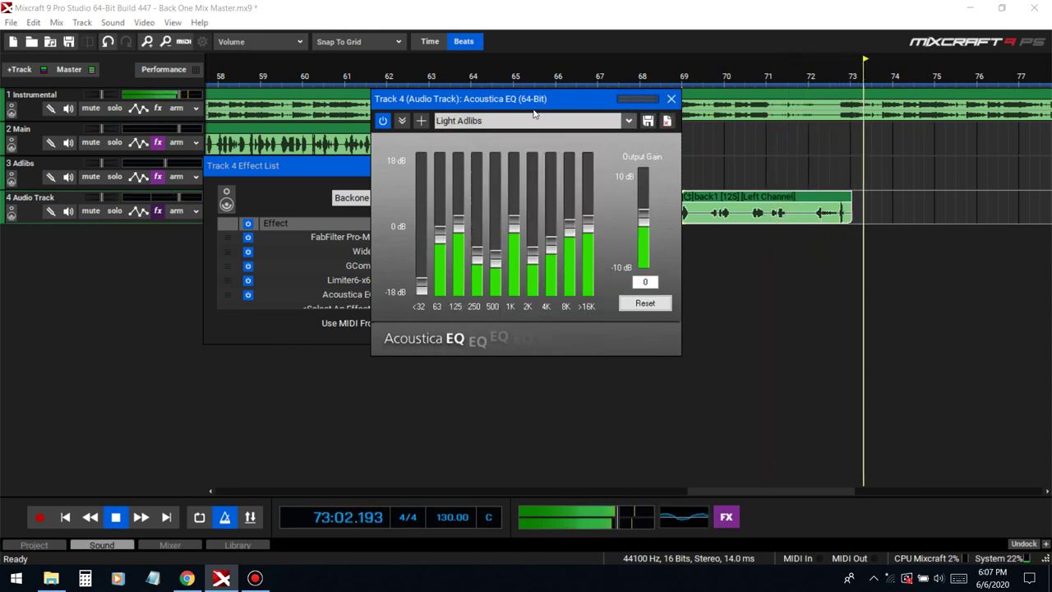
click(468, 377)
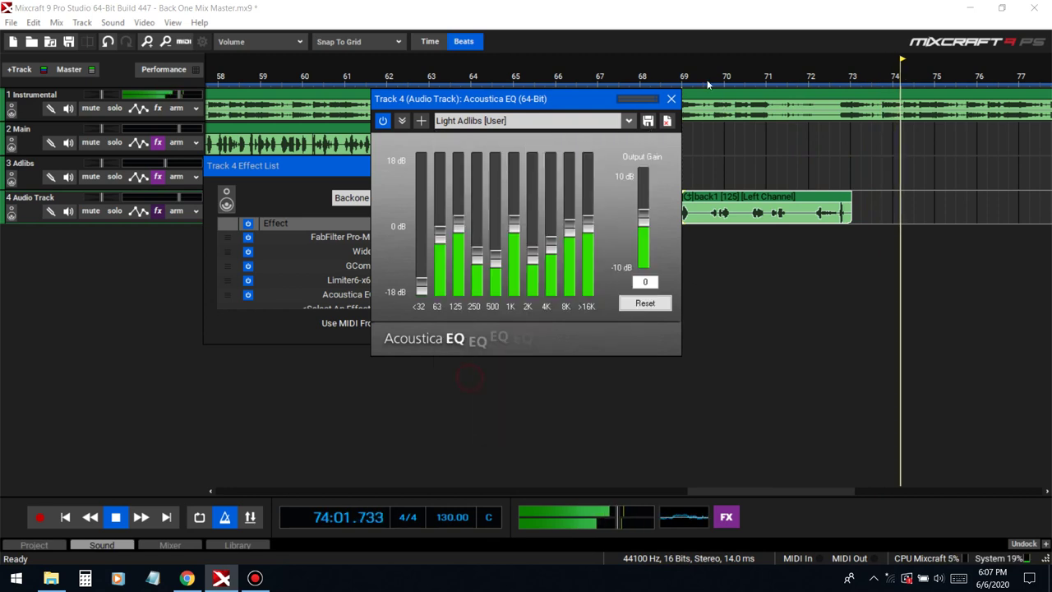
drag(610, 105, 510, 79)
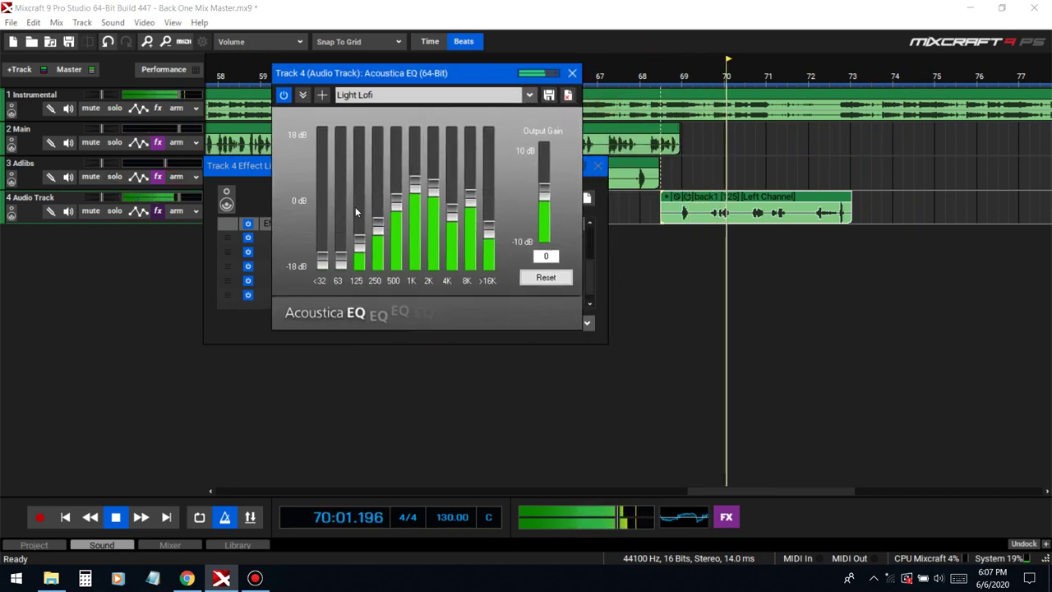
click(571, 72)
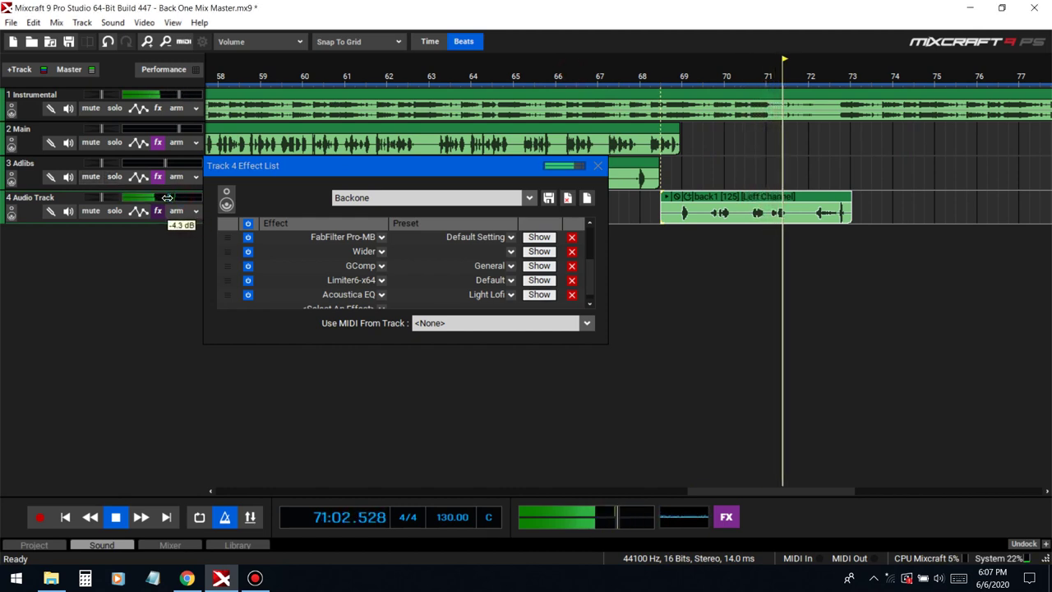
Remove the Wider effect from the Audio Track and move Acoustica EQ directly above GComp.
click(571, 253)
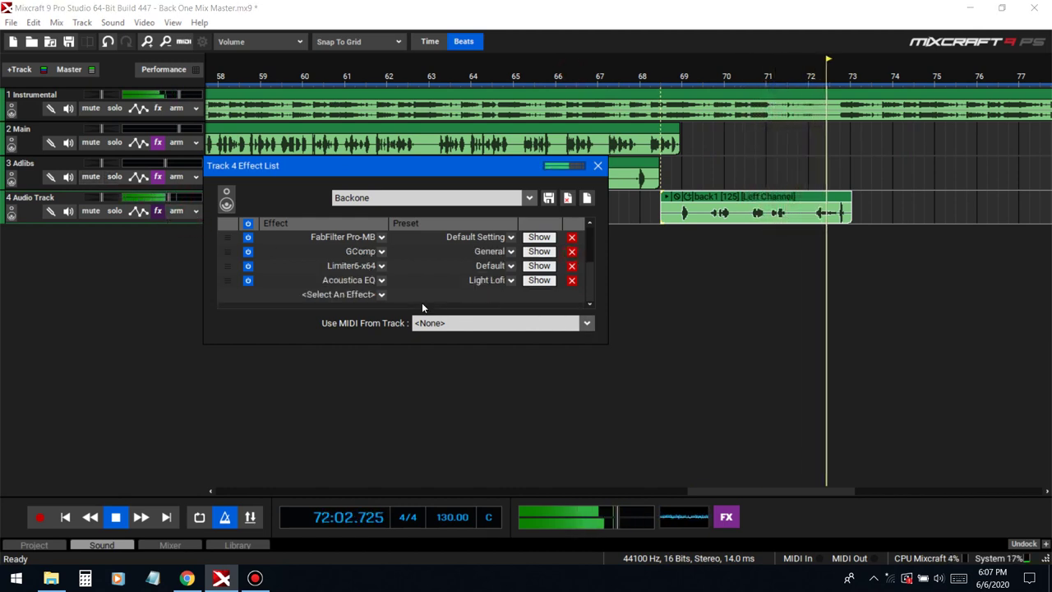
drag(230, 282, 230, 250)
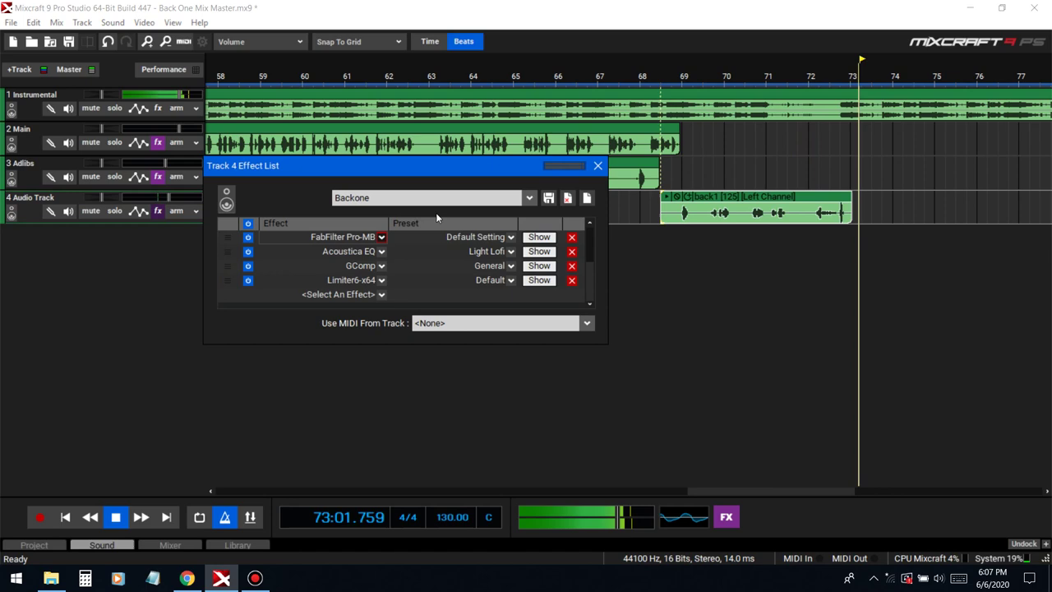
click(597, 166)
Play the mix from bar 9 to check the start of the vocals.
key(space)
scroll(542, 198, down, 3)
scroll(542, 198, down, 2)
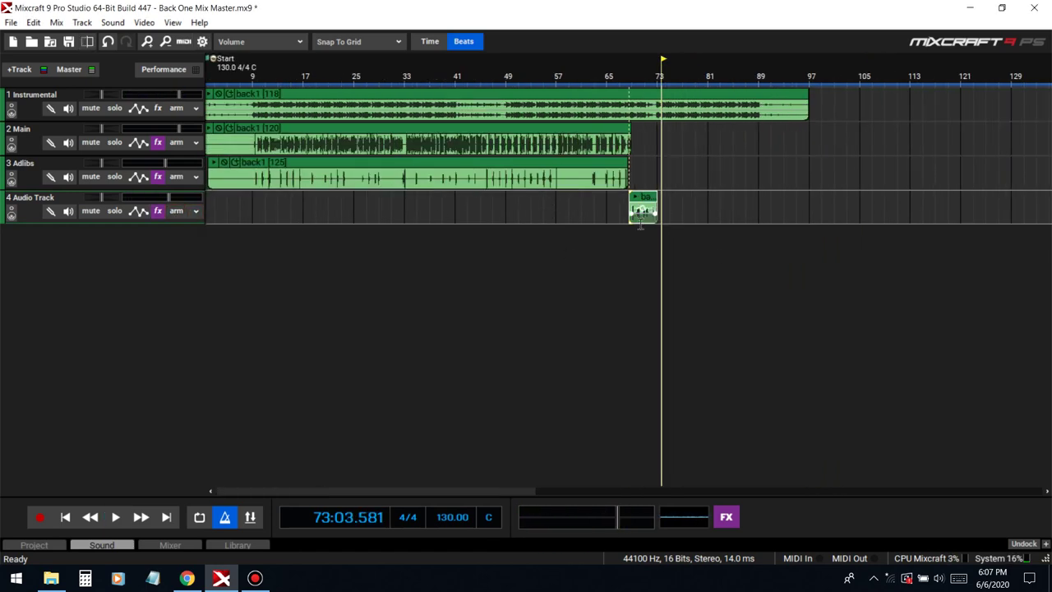
scroll(389, 209, down, 2)
click(226, 203)
key(space)
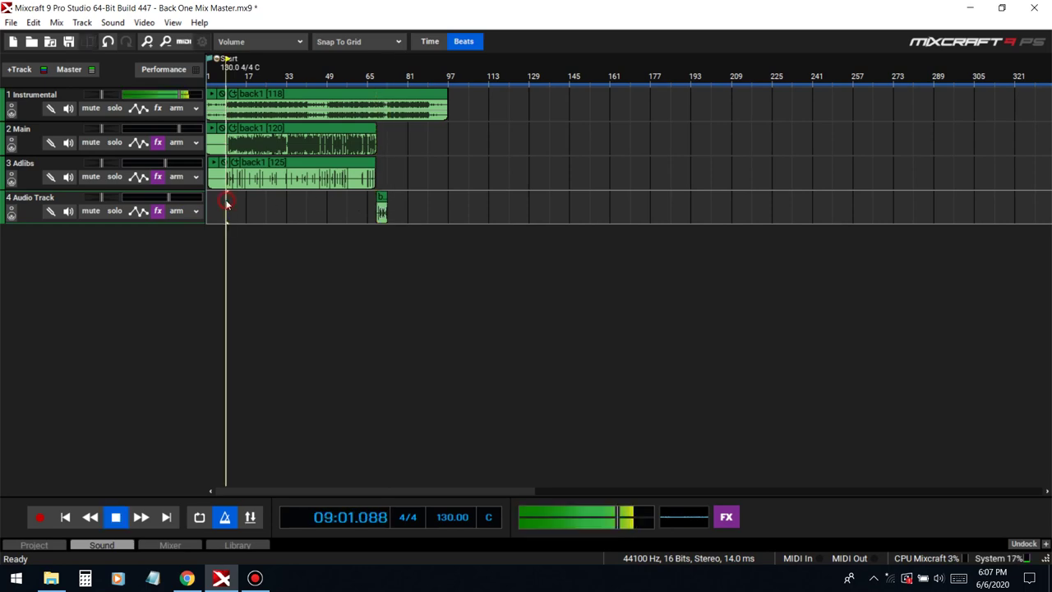
scroll(280, 228, up, 6)
scroll(817, 115, down, 1)
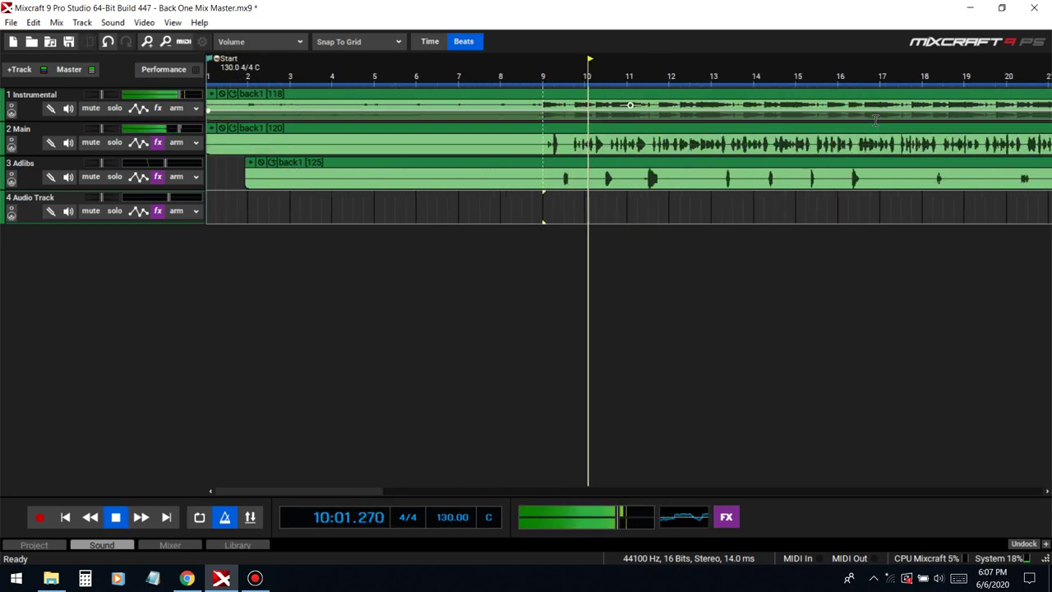
key(space)
Cut a short section out of the Main vocal between about bars 9.5 and 9.75 and check it in playback.
scroll(542, 97, up, 2)
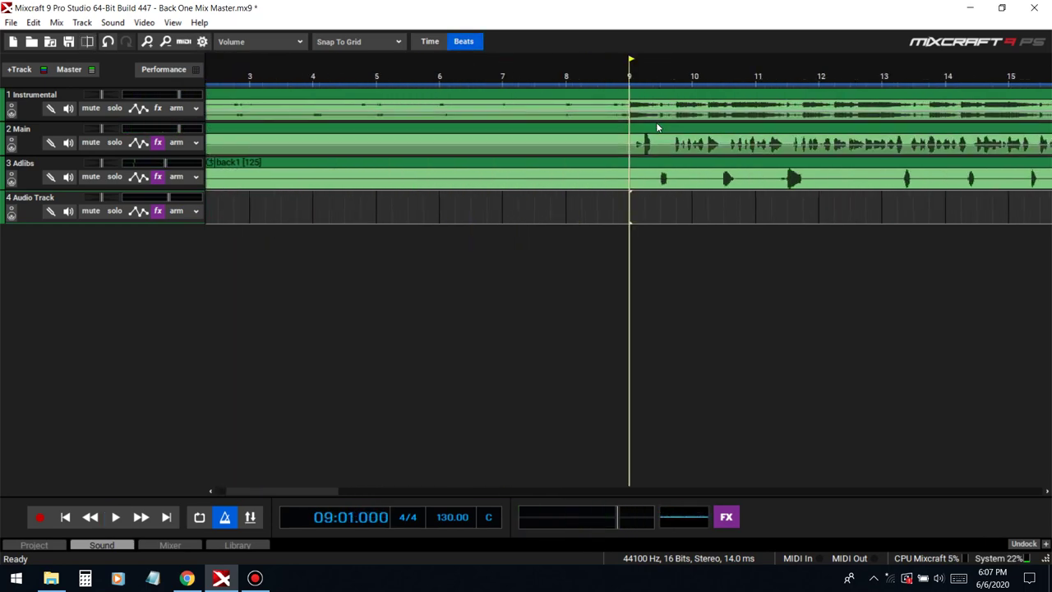
click(666, 137)
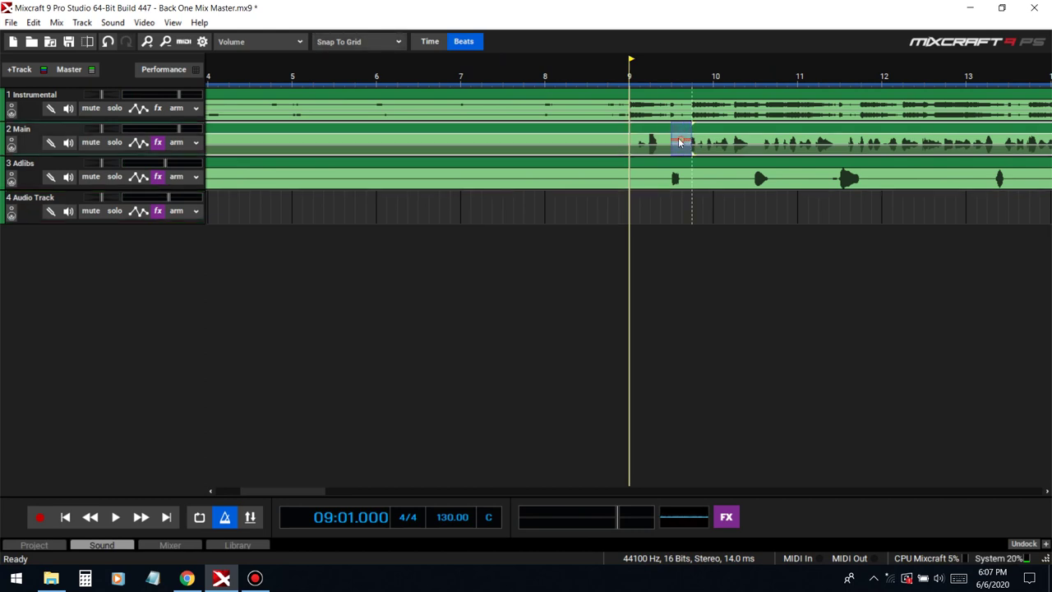
key(Delete)
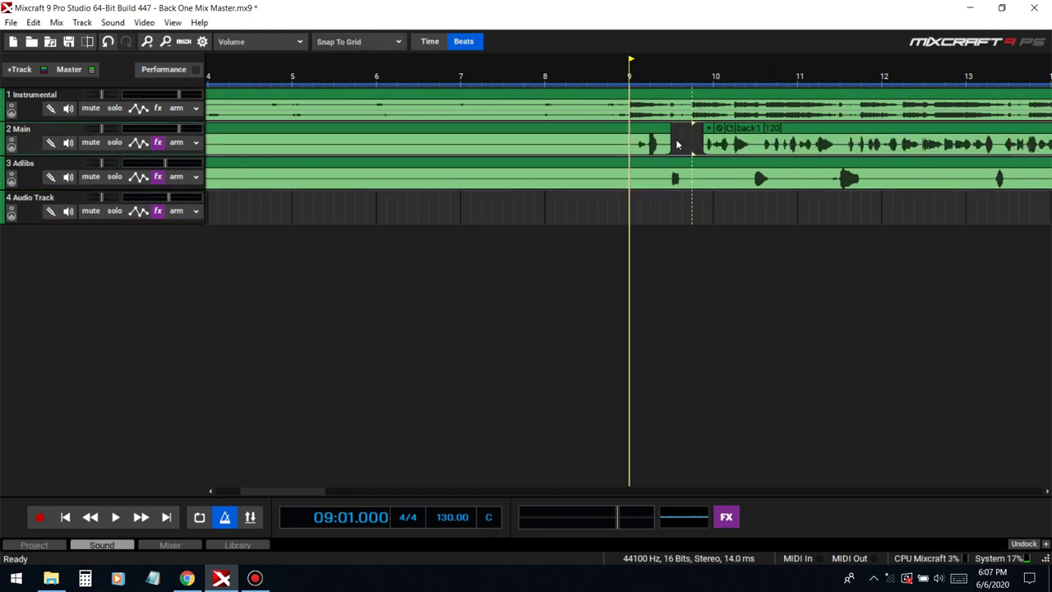
key(ctrl+z)
drag(699, 145, 681, 144)
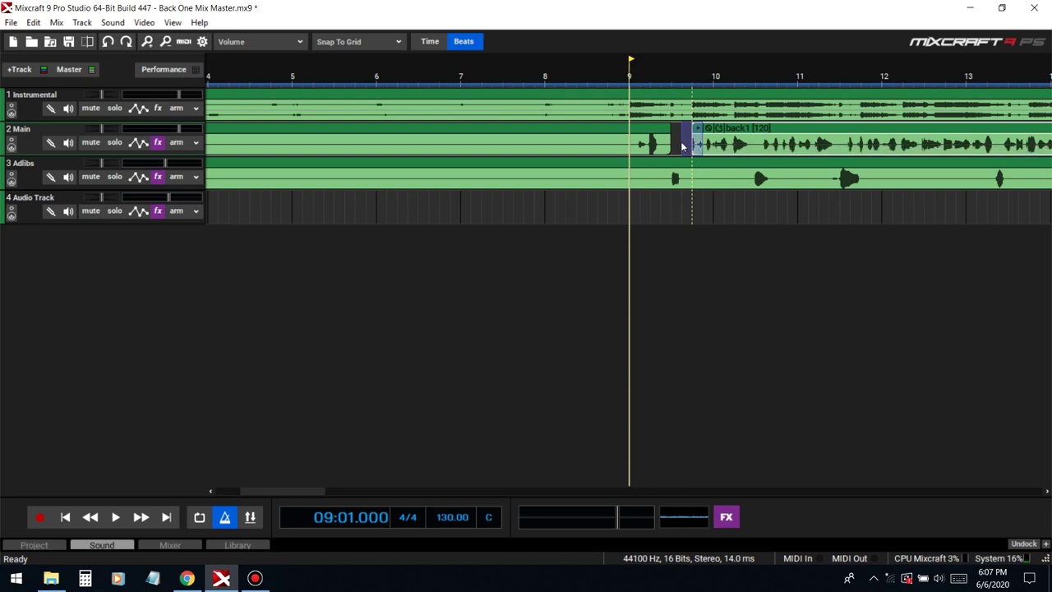
click(677, 142)
click(649, 68)
key(space)
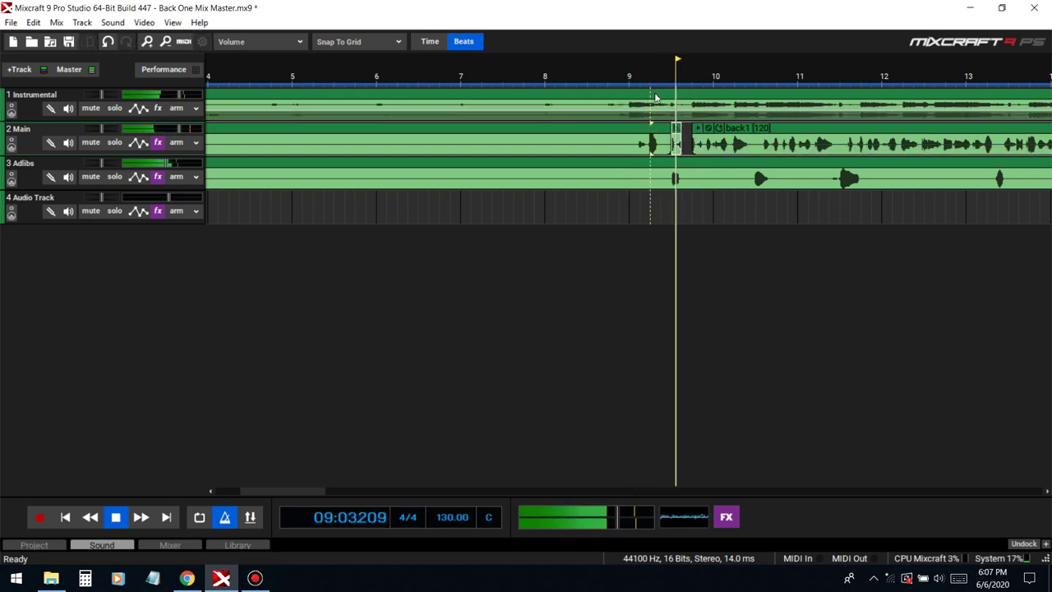
Shorten the small Main vocal clip after bar 9.5, place two copies of it back to back before bar 9.75, and check them in playback.
key(space)
click(630, 74)
key(space)
scroll(671, 132, up, 3)
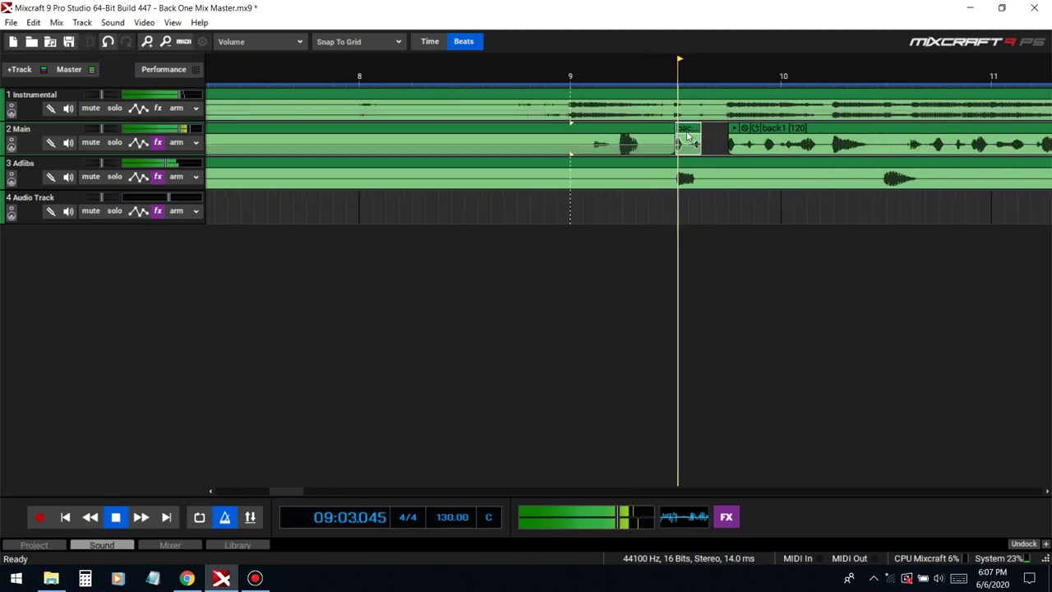
key(space)
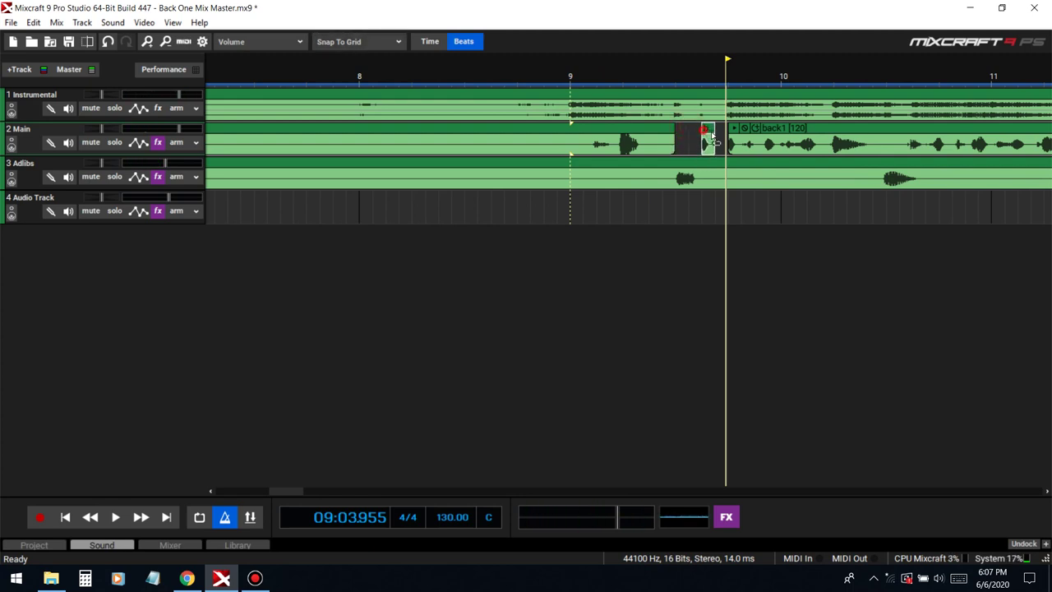
click(677, 82)
key(space)
click(613, 66)
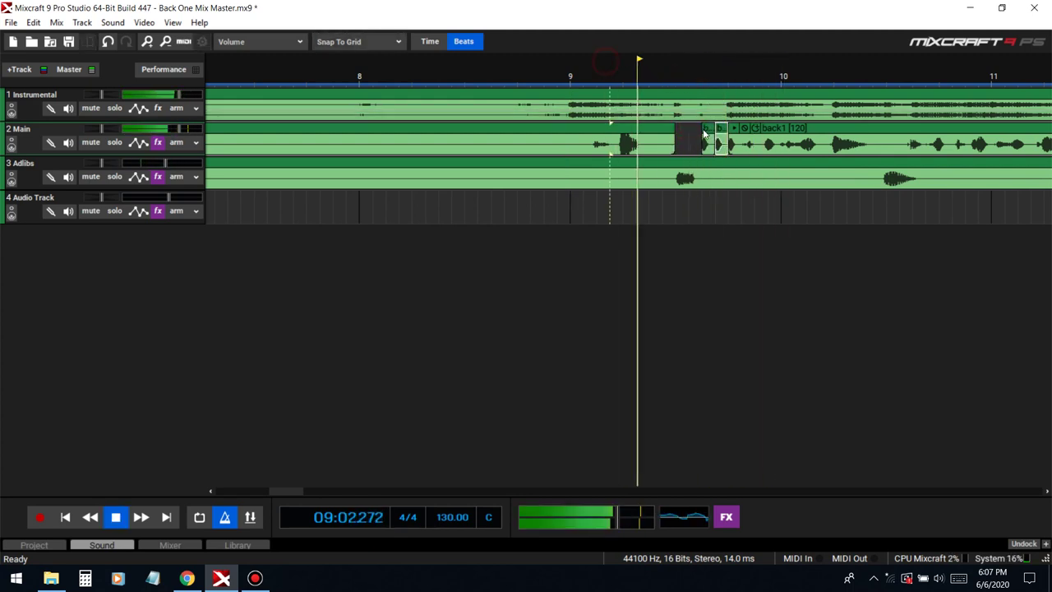
Extend the start of the short Main clip with snapping off, reposition the repeated clips just before bar 10, and play them.
drag(700, 137, 680, 128)
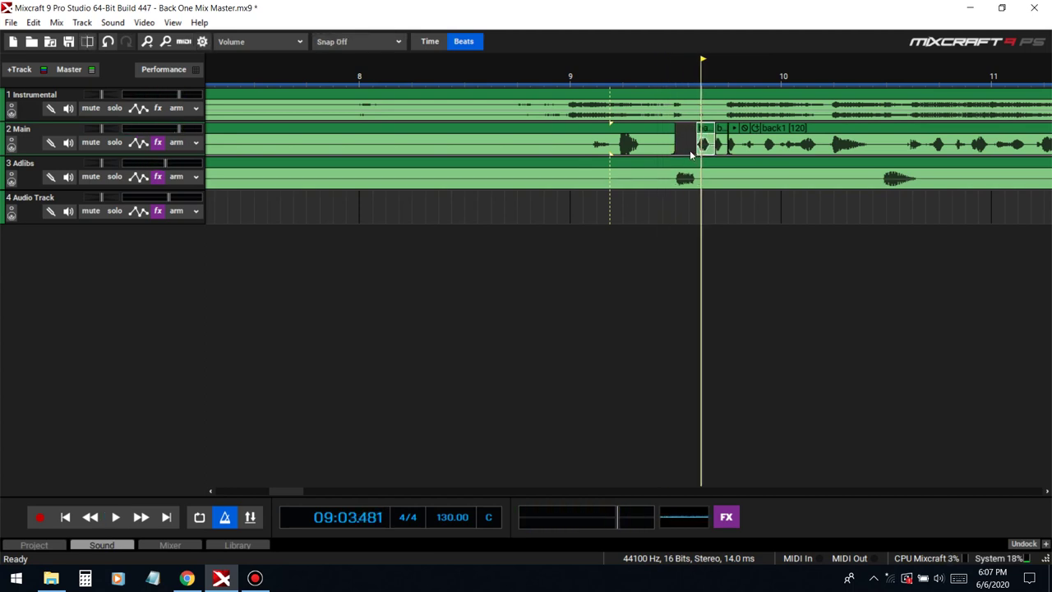
drag(705, 128, 721, 131)
click(687, 81)
key(space)
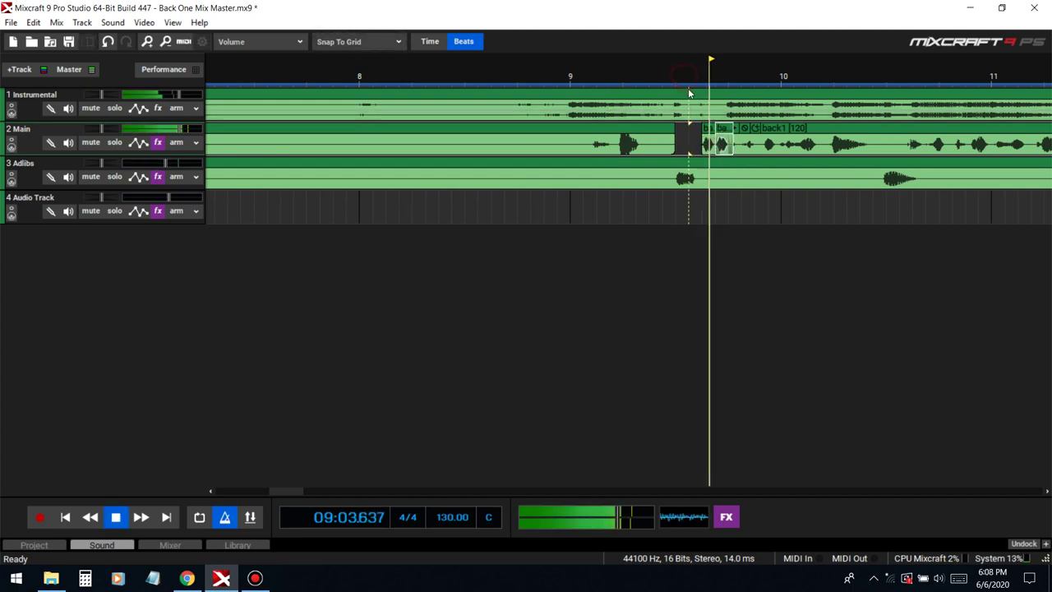
key(space)
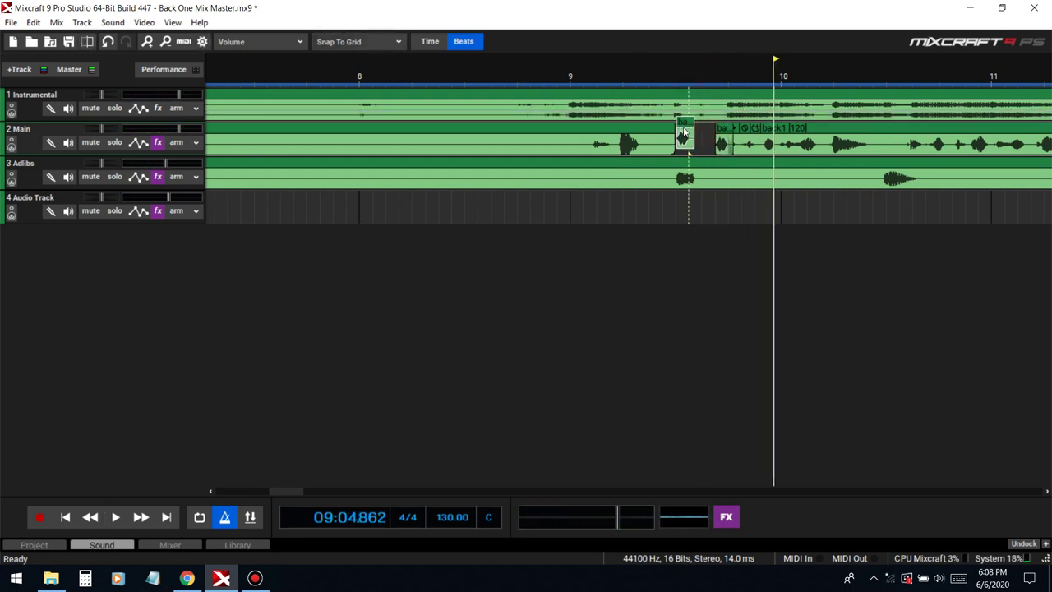
Move the two short Main clips earlier to about bars 9.5 and 9.6 and play them from just before bar 9.
drag(721, 136, 706, 136)
click(646, 73)
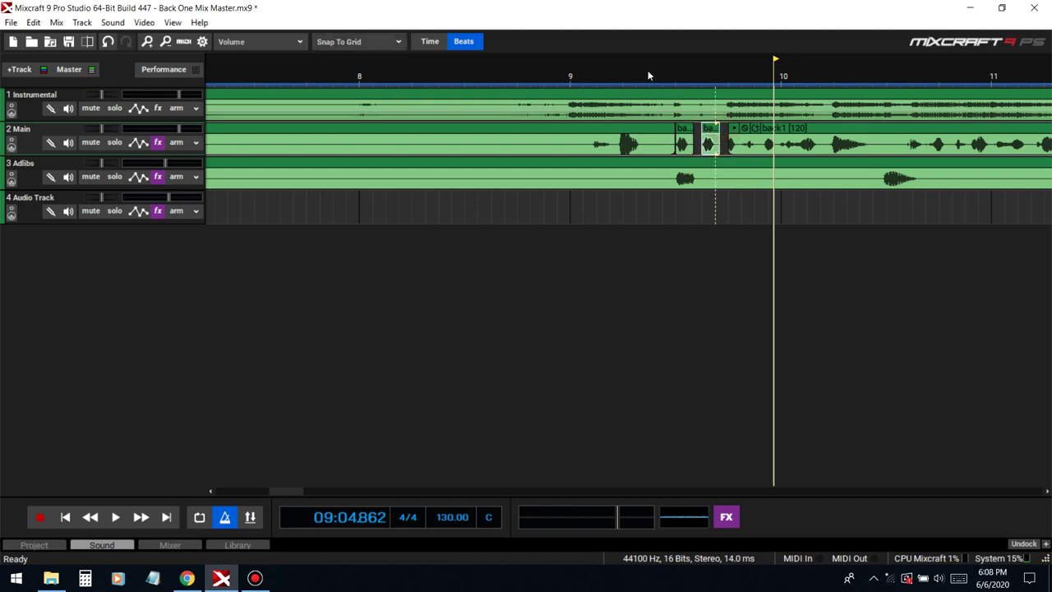
key(space)
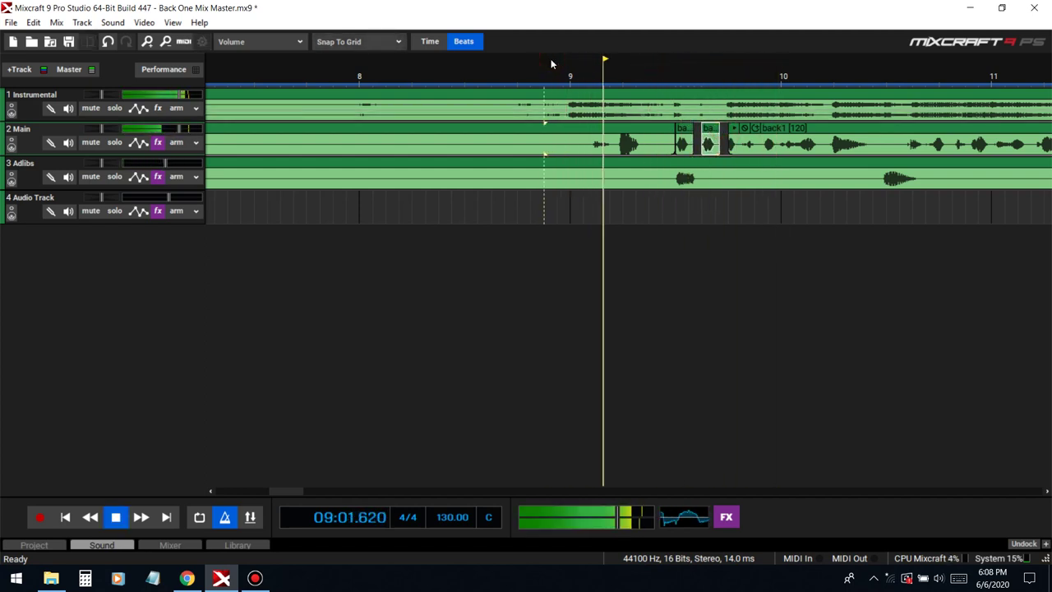
key(space)
Delete the short Main clip at bar 9.5 and check the gap in playback.
click(683, 134)
key(Delete)
click(631, 69)
key(space)
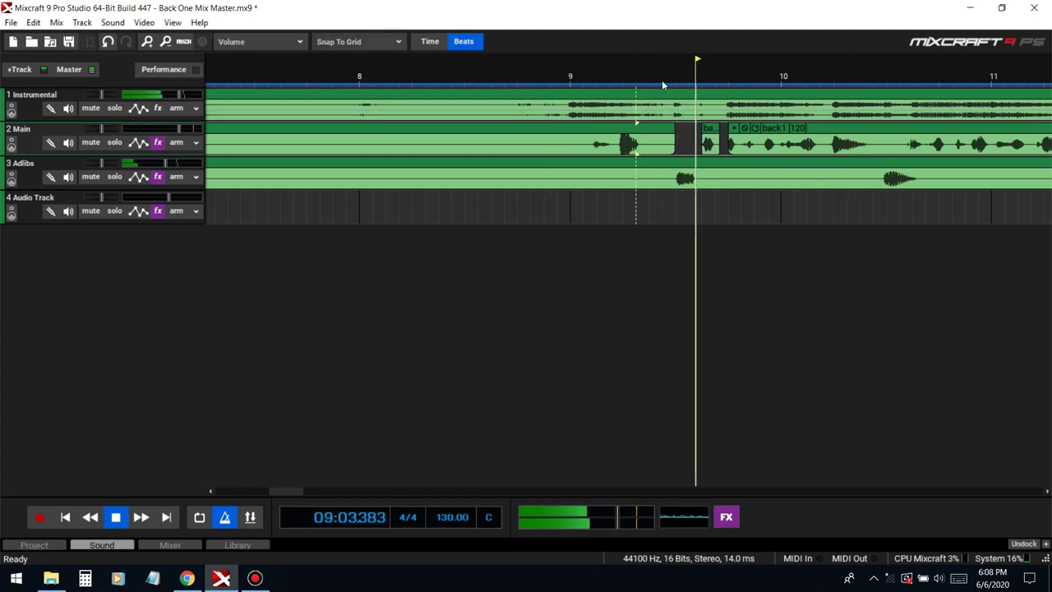
key(space)
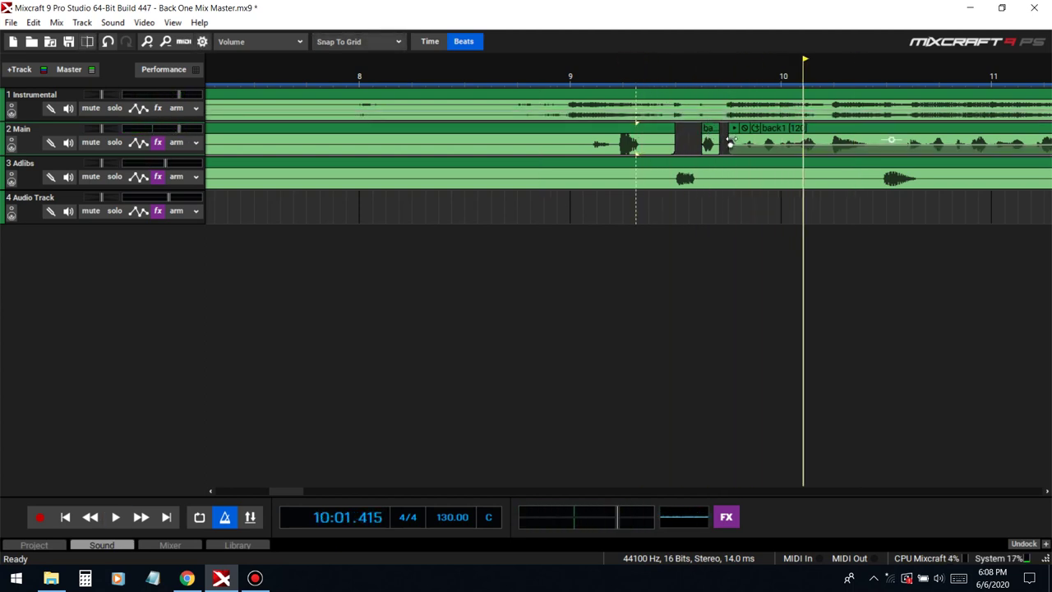
Shift the long Main clip slightly earlier with snapping off, close behind the remaining short clip, and play the transition.
key(alt)
drag(731, 139, 724, 137)
click(654, 69)
key(space)
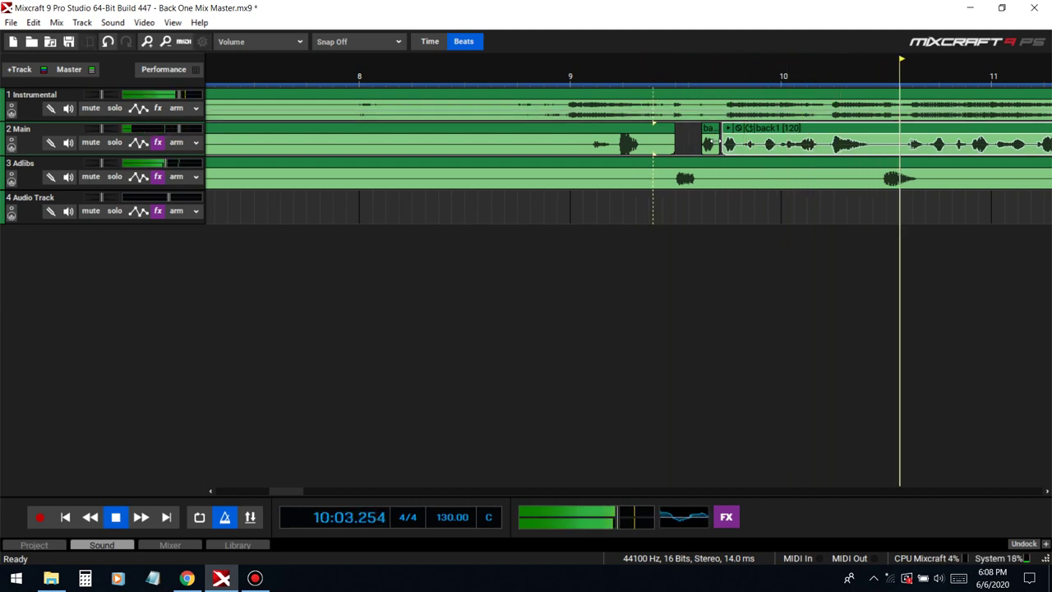
key(space)
Try splitting the long Main clip at about bar 10.5 and moving its first part later to bar 9.75.
click(878, 149)
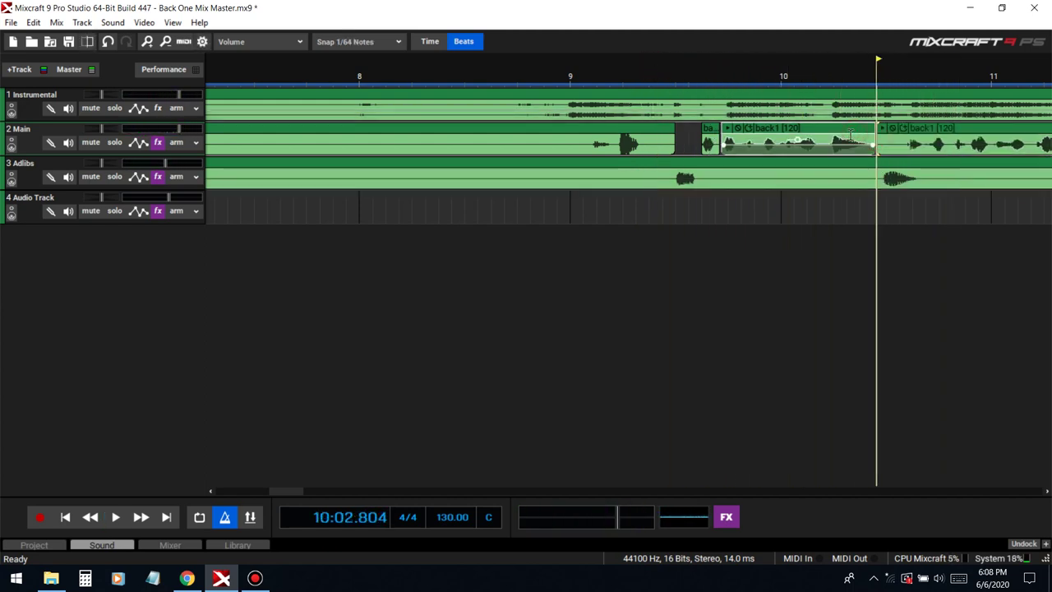
drag(845, 130, 850, 129)
click(712, 66)
key(space)
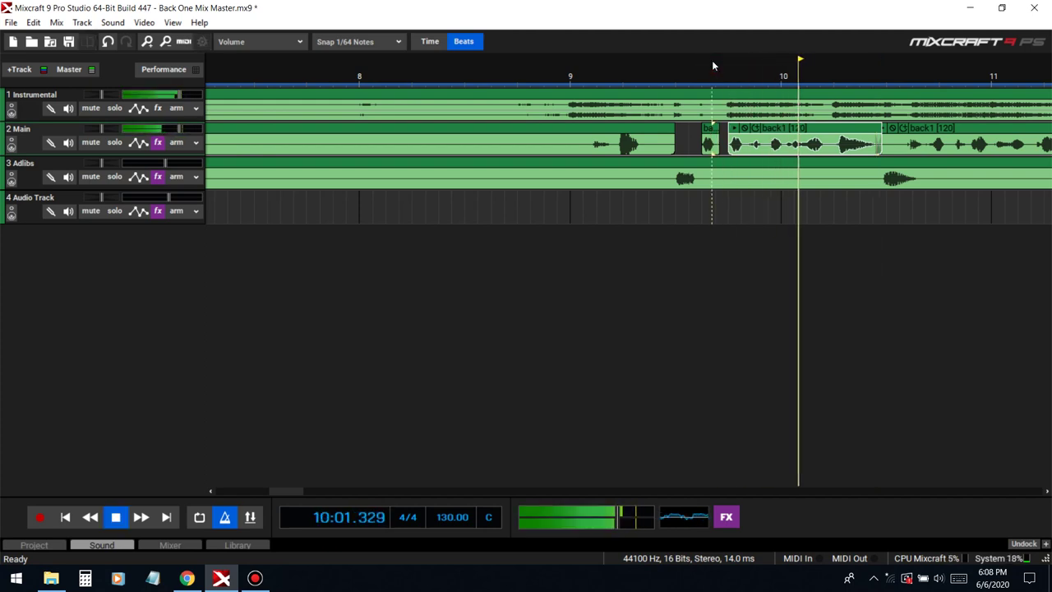
key(space)
click(701, 51)
key(space)
click(704, 65)
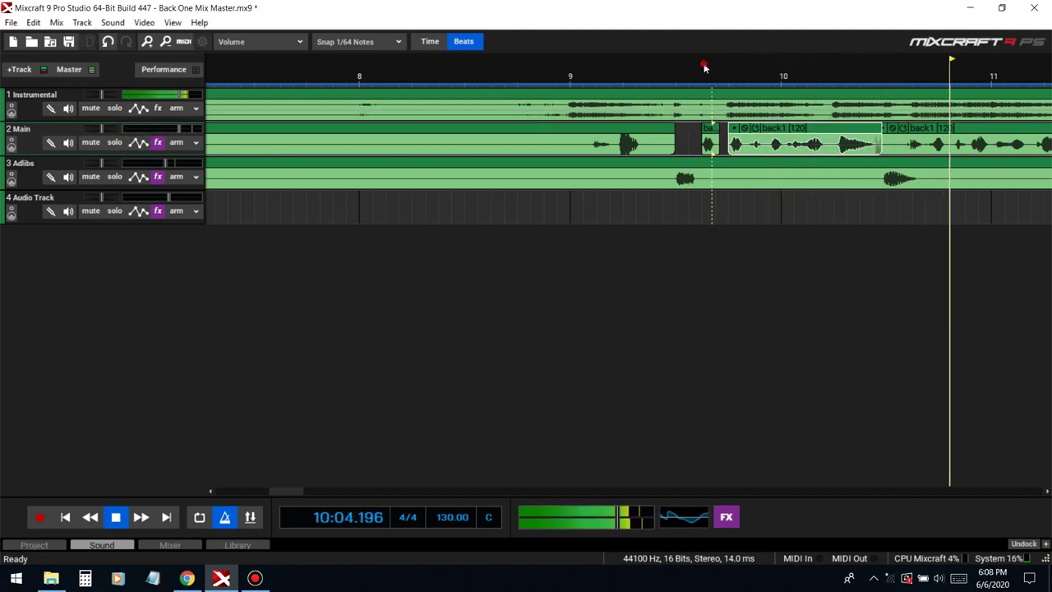
key(space)
key(ctrl+z)
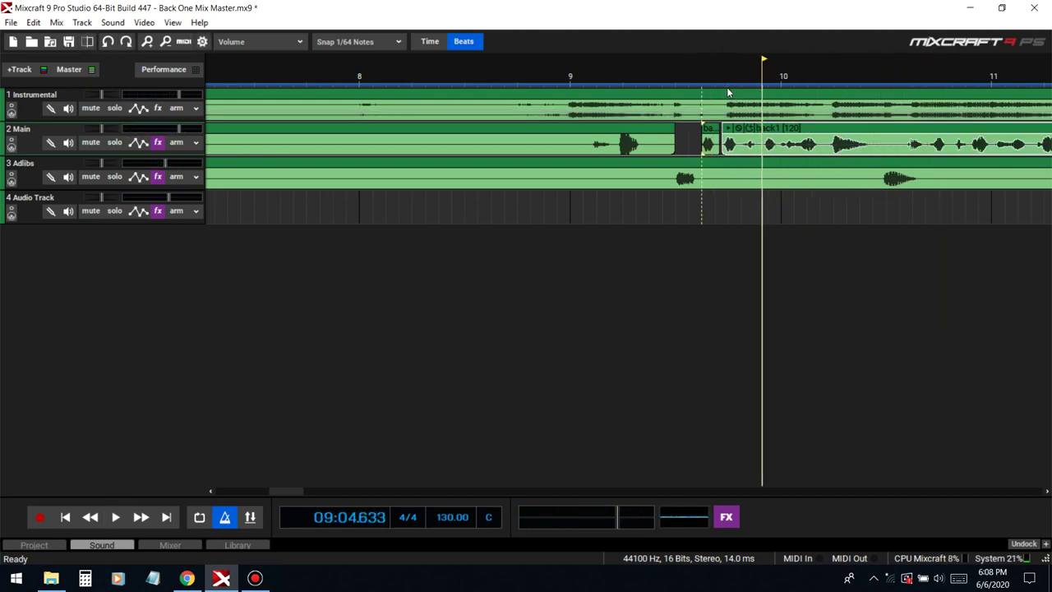
Split off the first short piece of the long Main clip, move it to bar 9.75, and check it in playback.
click(741, 148)
key(ctrl+t)
click(732, 135)
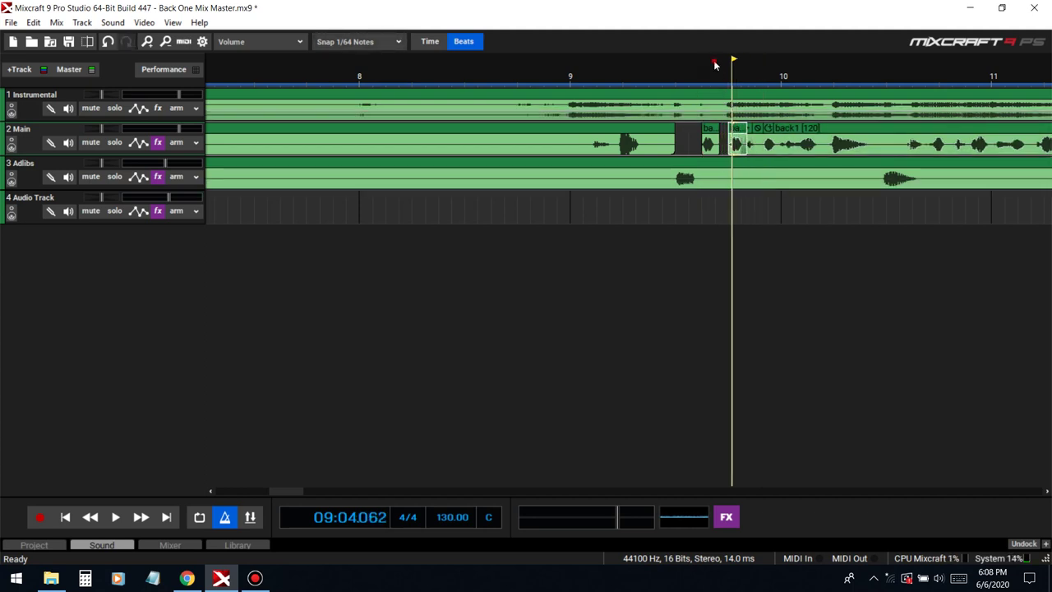
key(space)
click(678, 63)
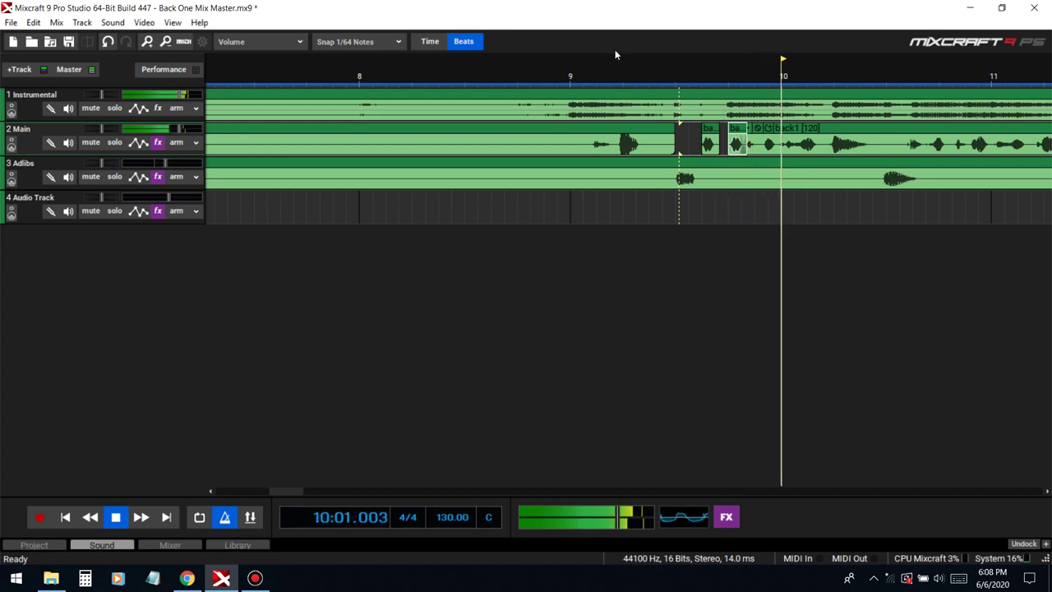
Nudge the split-off Main piece slightly earlier than bar 9.75 with snapping off, checking its timing in playback.
key(space)
click(696, 63)
key(space)
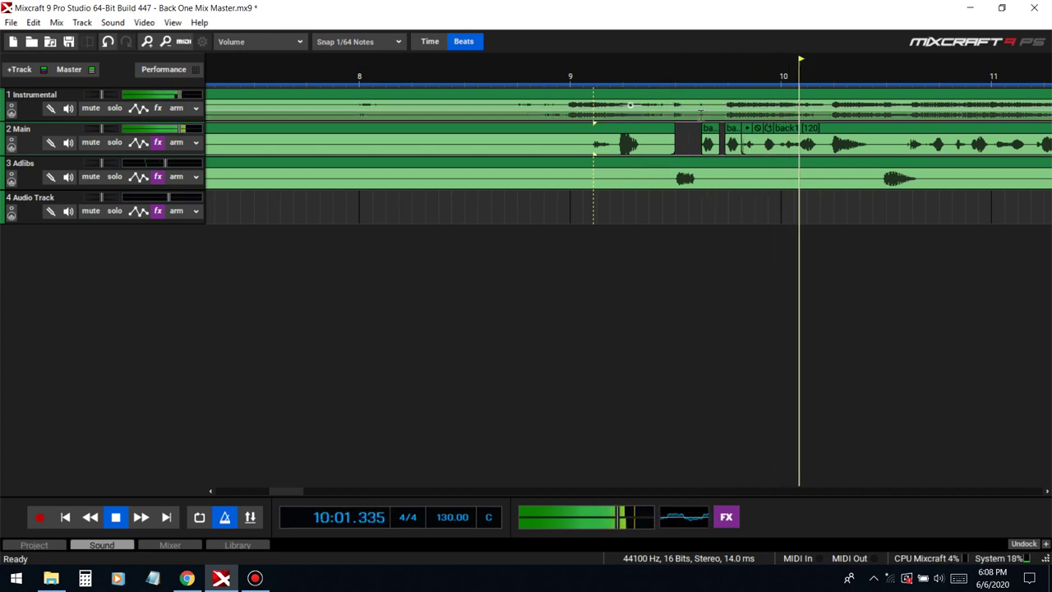
key(space)
click(735, 141)
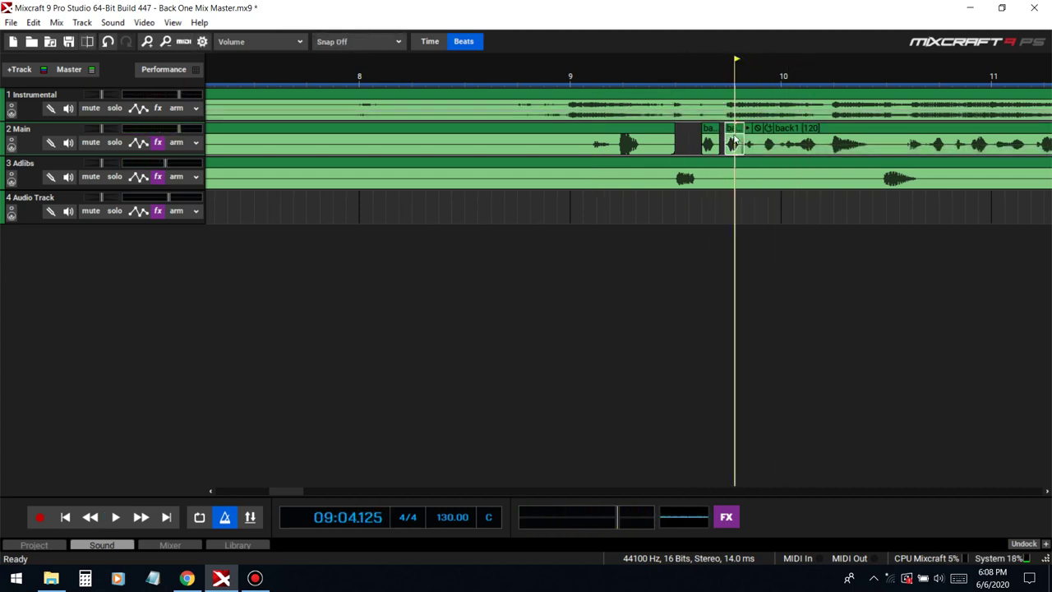
click(691, 56)
key(space)
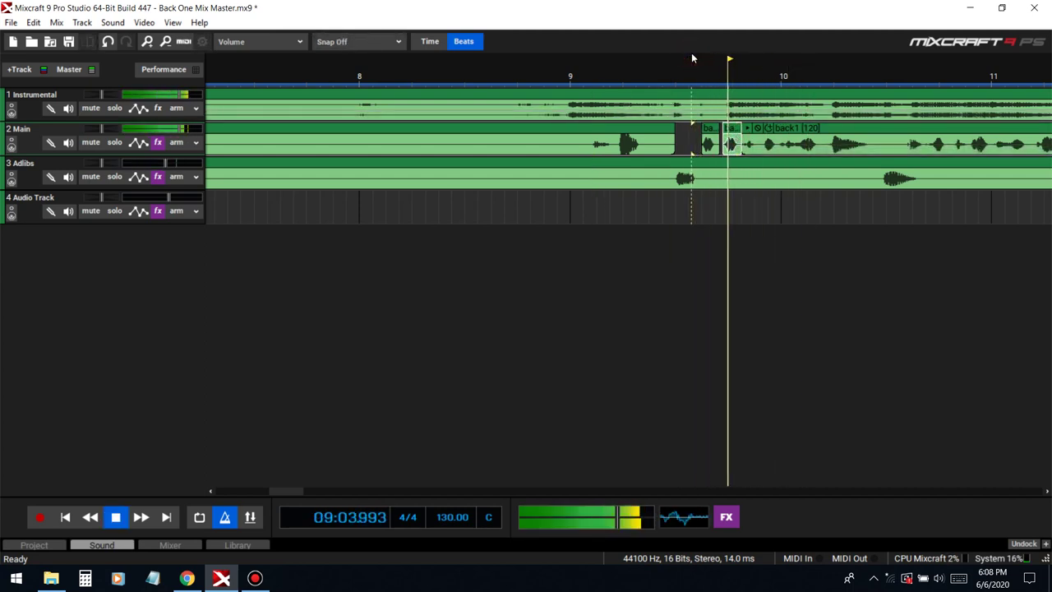
click(592, 55)
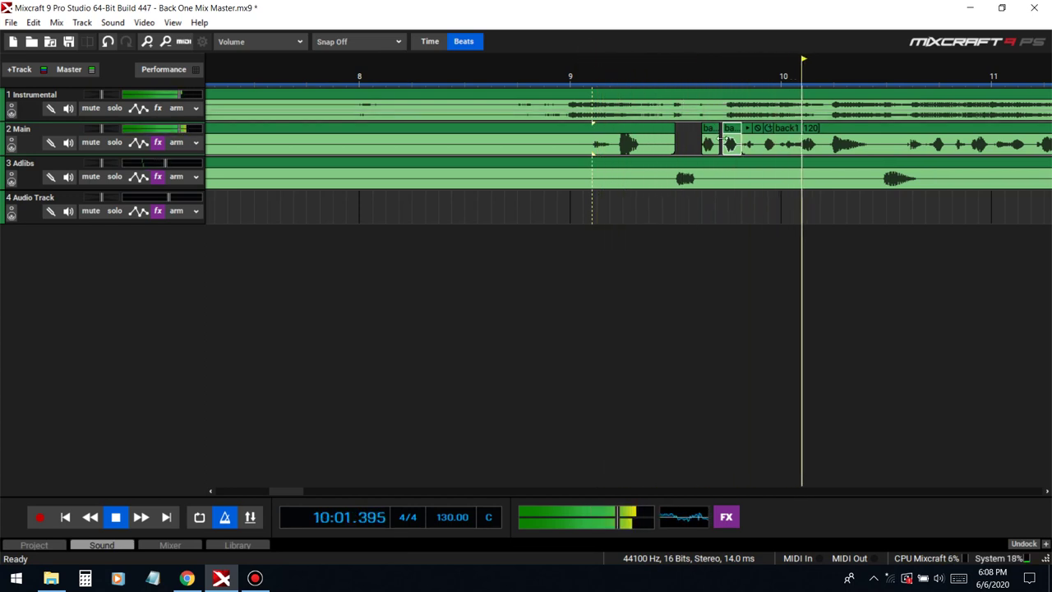
key(space)
Fine-tune the position of the preceding short Main clip at about bar 9.6 while replaying the passage.
click(671, 76)
key(space)
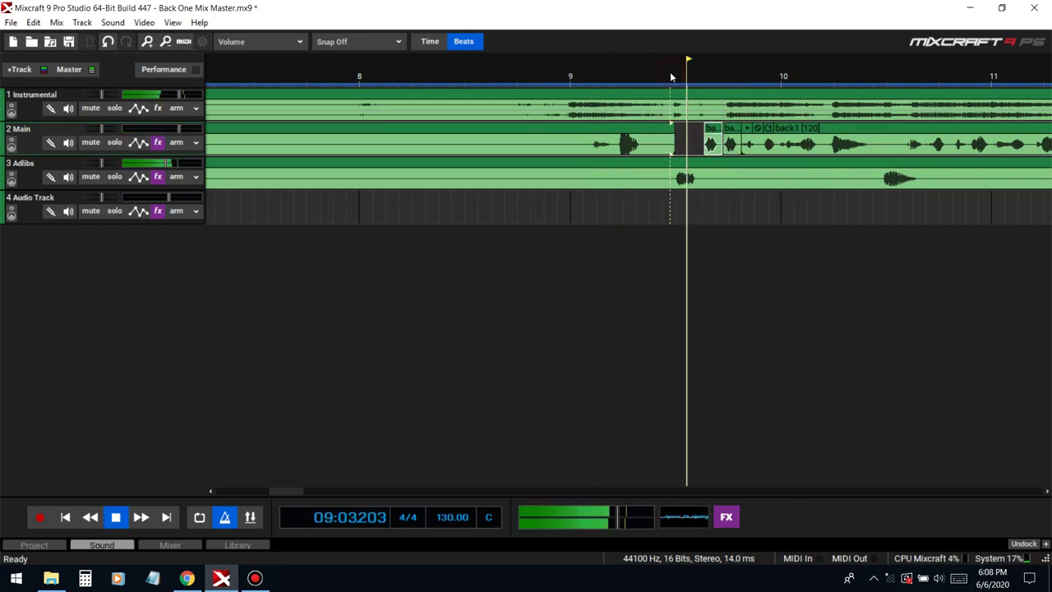
key(space)
click(681, 85)
key(space)
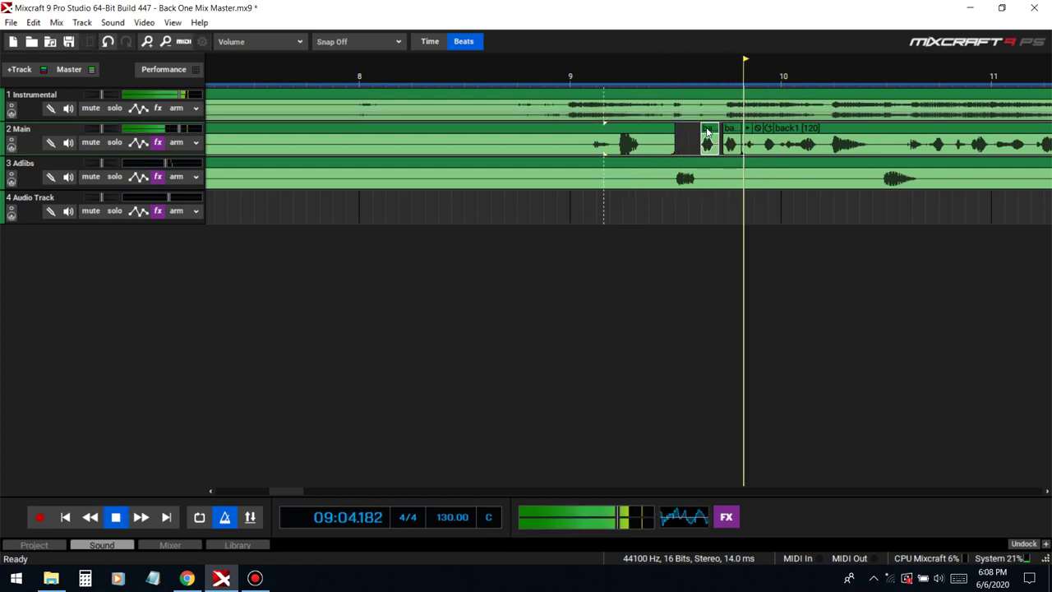
click(653, 74)
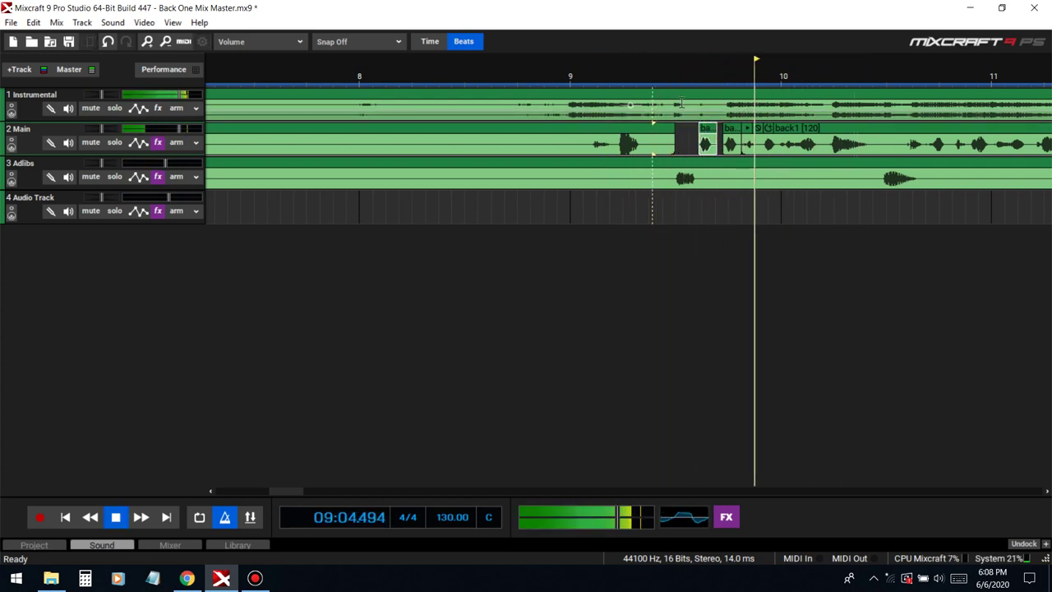
Cut the Instrumental out between bars 16.5 and 17 and check the drop in playback.
scroll(758, 196, down, 4)
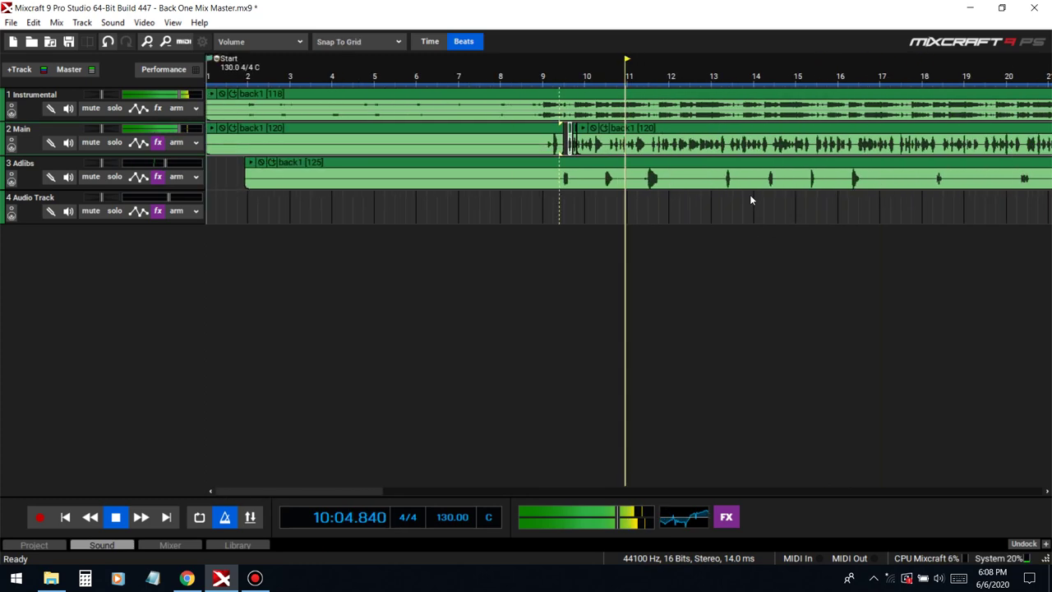
scroll(736, 189, down, 2)
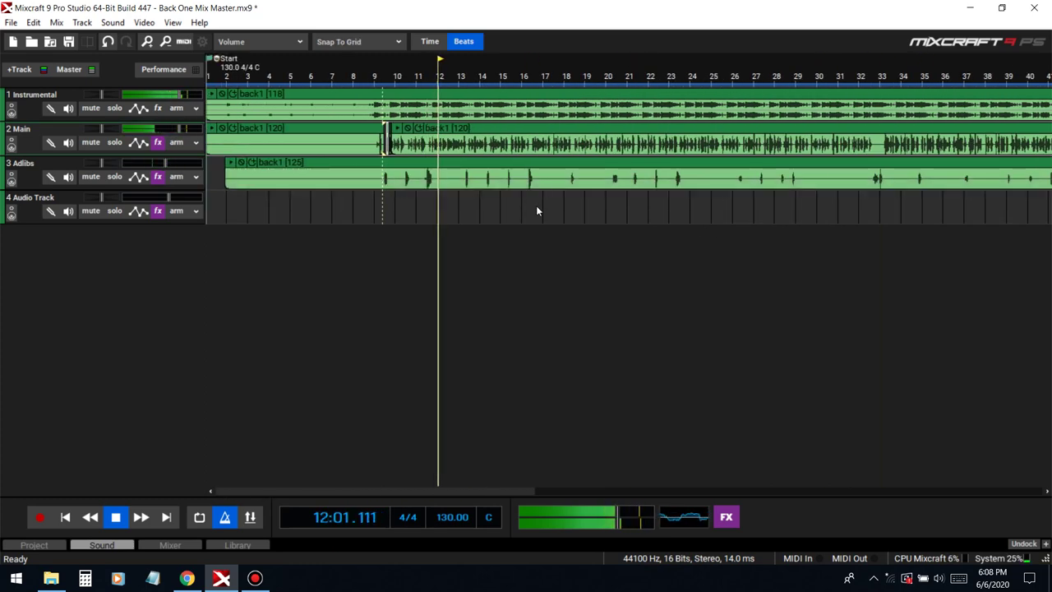
scroll(600, 203, up, 3)
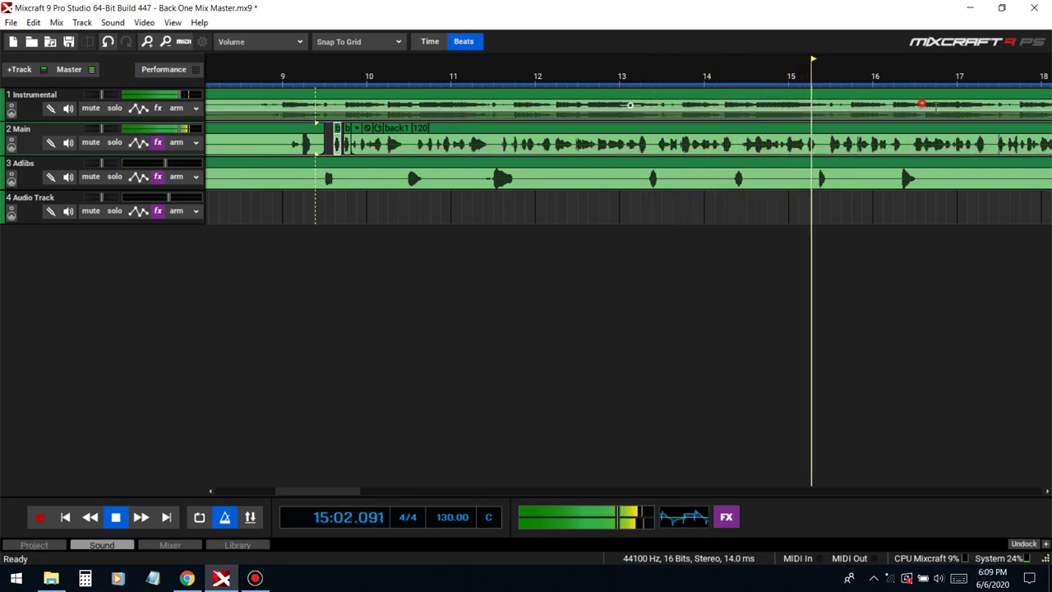
mouse_move(922, 105)
mouse_down()
mouse_move(955, 107)
mouse_move(916, 109)
mouse_up()
key(Delete)
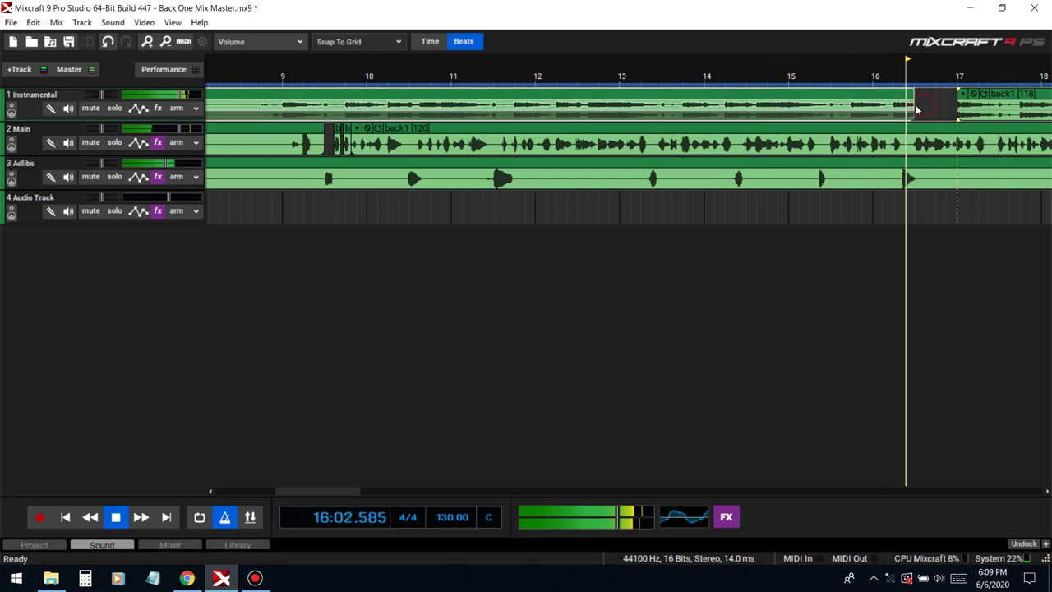
scroll(831, 216, down, 2)
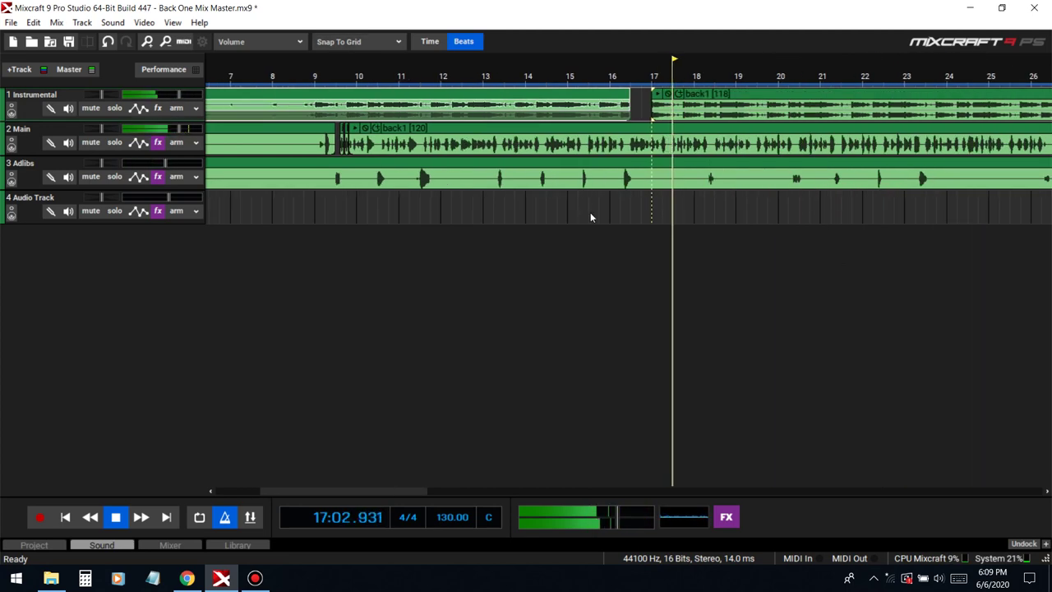
key(space)
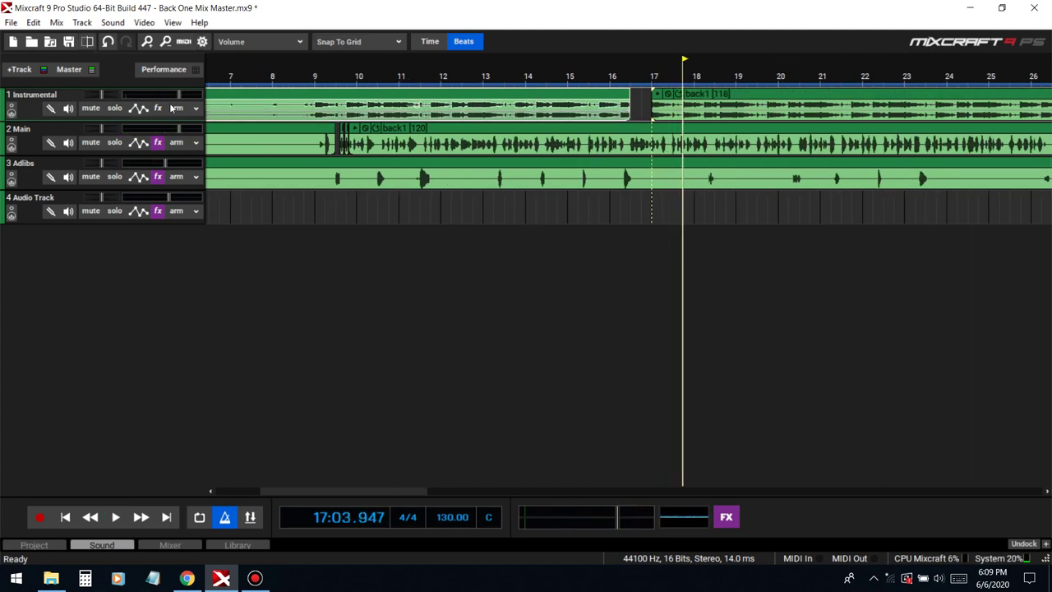
Add the TAPEBRAKE effect to the Instrumental track.
click(159, 108)
click(344, 133)
text(ta)
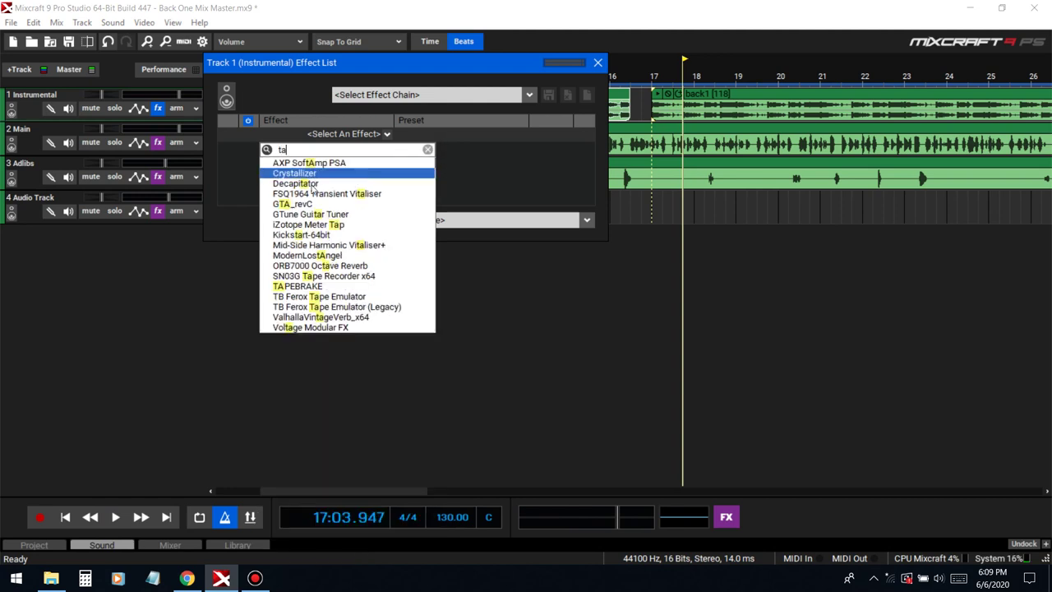
click(316, 286)
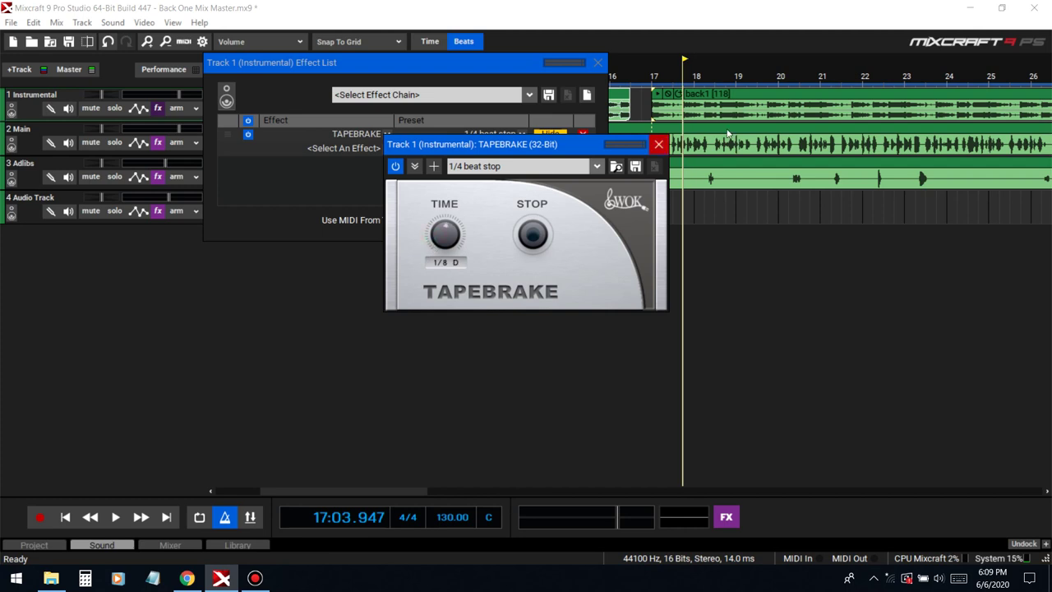
click(658, 144)
click(597, 62)
Show the Instrumental track's automation lane and assign it to the Stop parameter of TAPEBRAKE.
click(138, 108)
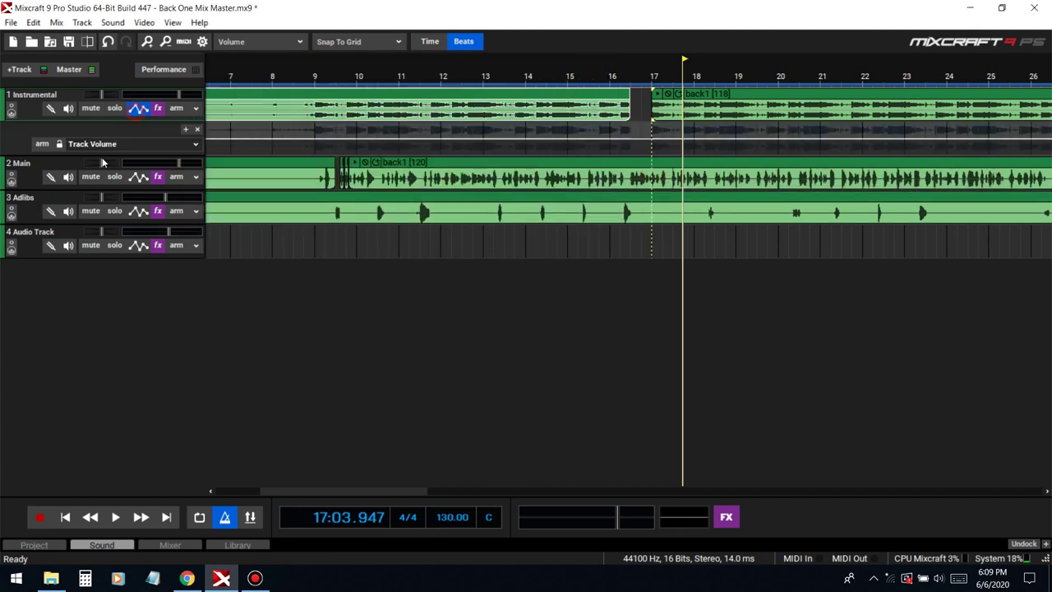
click(107, 145)
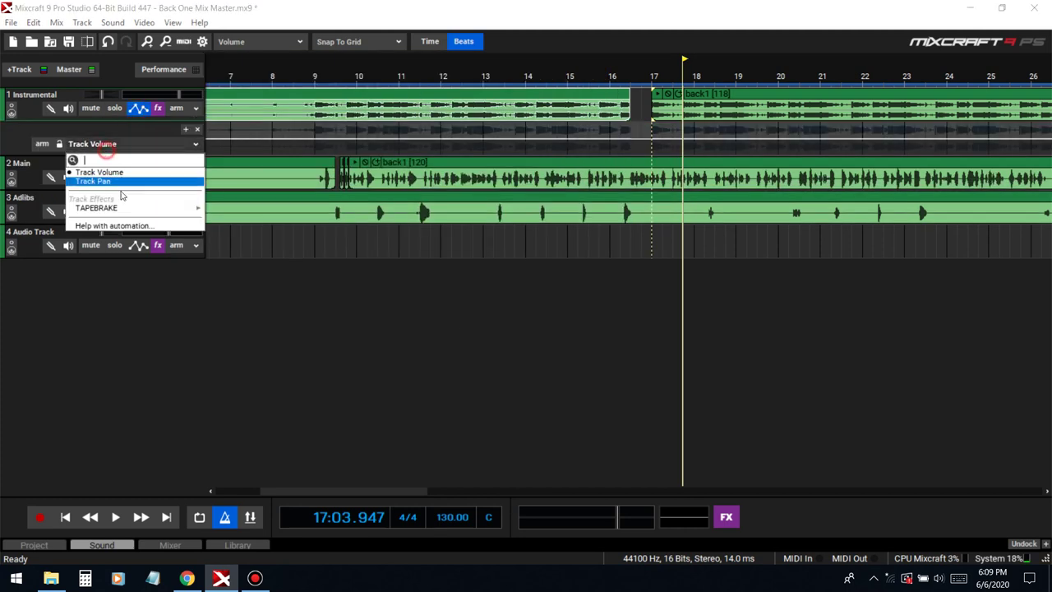
click(171, 210)
click(242, 234)
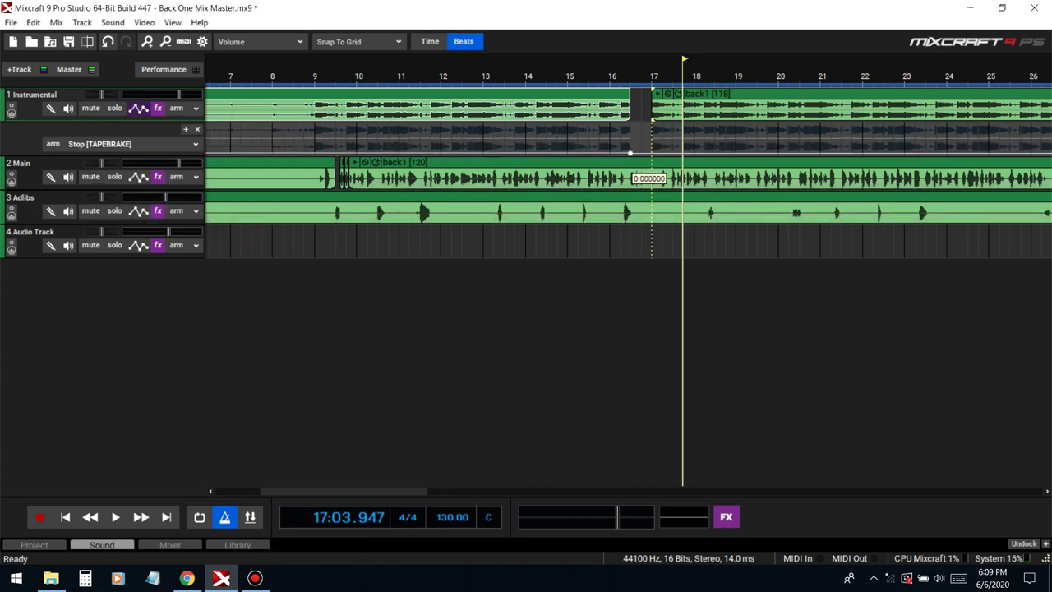
Raise the Stop automation between bars 16.5 and 17 and extend the end of the preceding Instrumental clip to about bar 16.75.
mouse_move(640, 141)
mouse_down()
mouse_move(642, 159)
mouse_move(638, 135)
mouse_move(662, 146)
mouse_move(653, 156)
mouse_up()
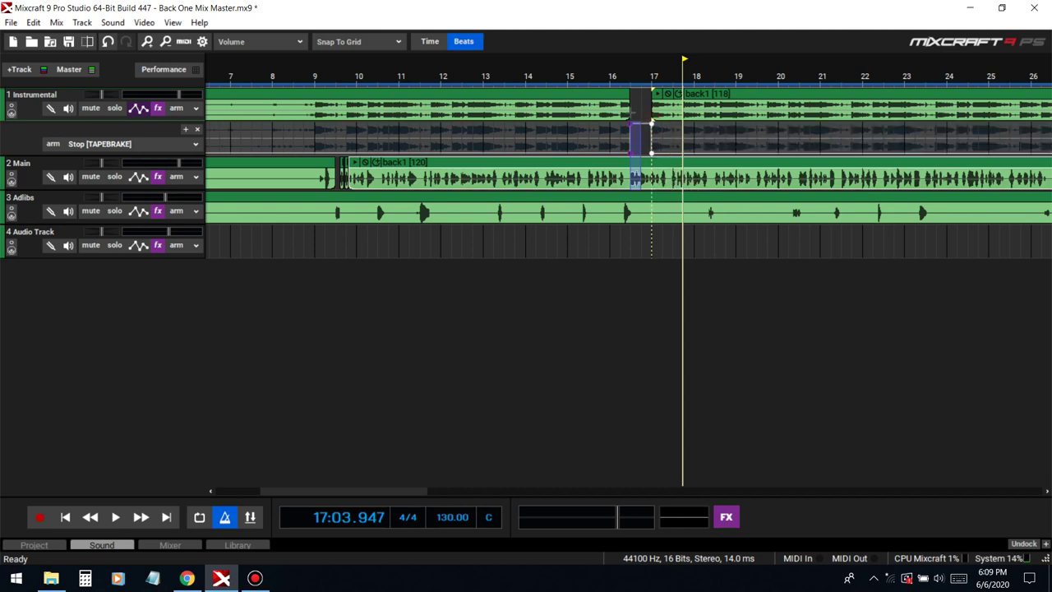
drag(629, 109, 640, 108)
click(612, 74)
key(space)
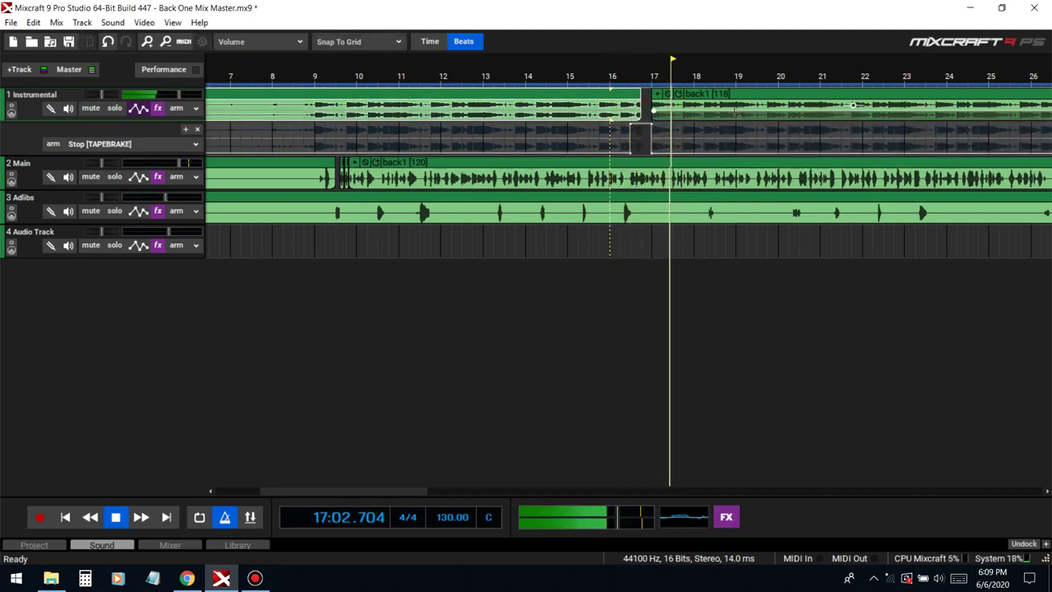
Move the drop of the Stop automation back to about bar 16.9, lower it to zero, and replay the tape stop.
scroll(652, 108, up, 3)
key(space)
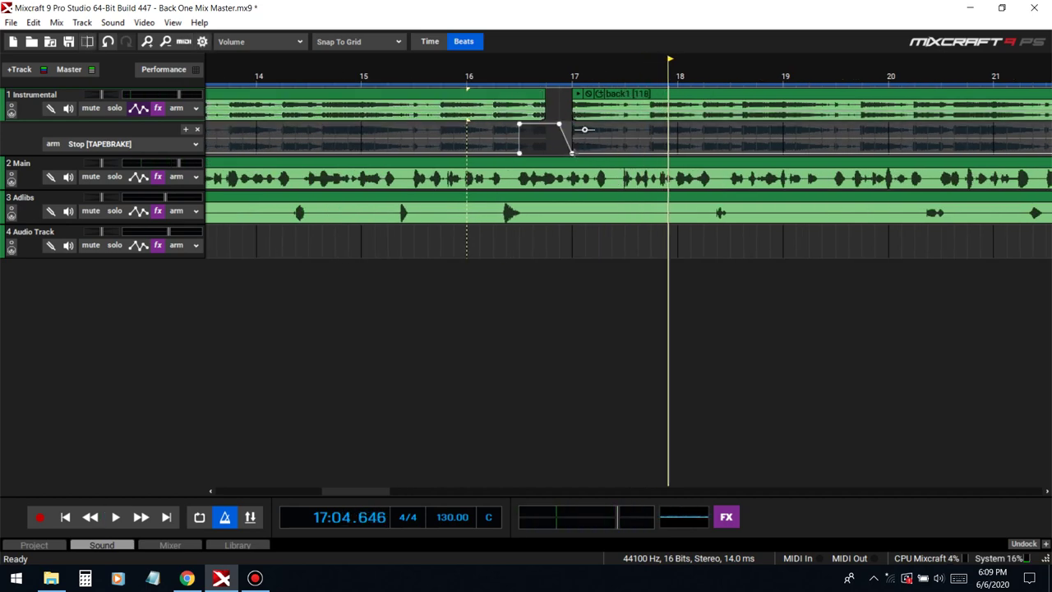
drag(571, 152, 559, 151)
key(space)
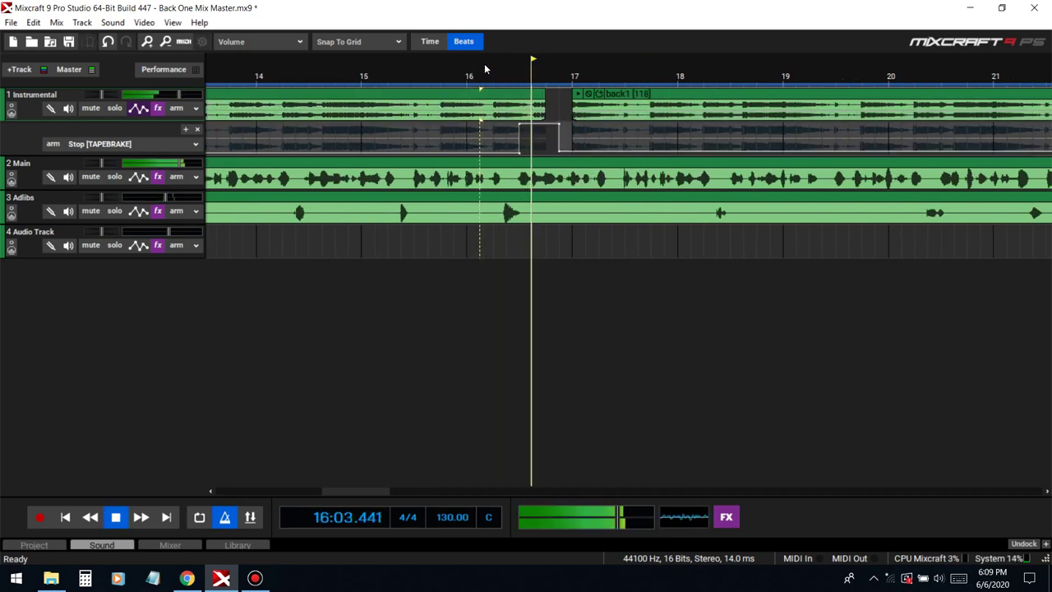
key(space)
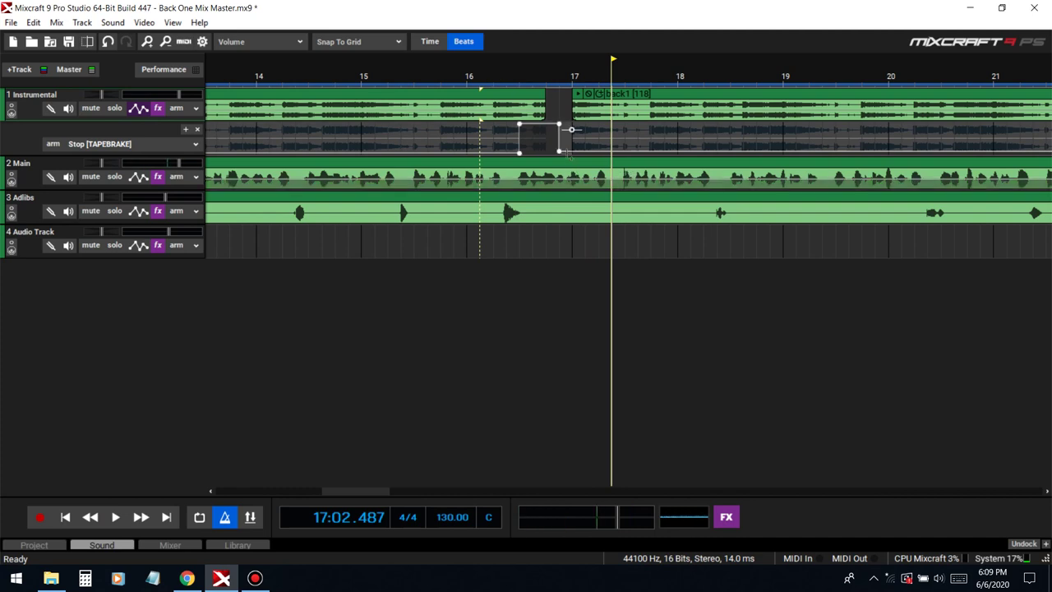
drag(560, 151, 559, 154)
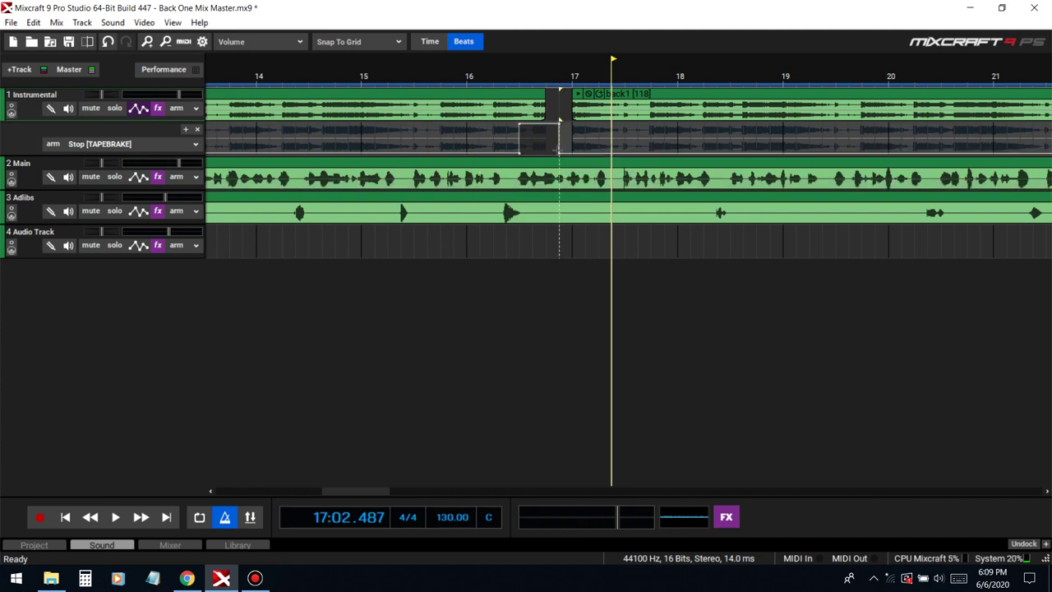
Replay the tape stop from about bar 16 and check the Instrumental's TAPEBRAKE settings during playback.
click(492, 69)
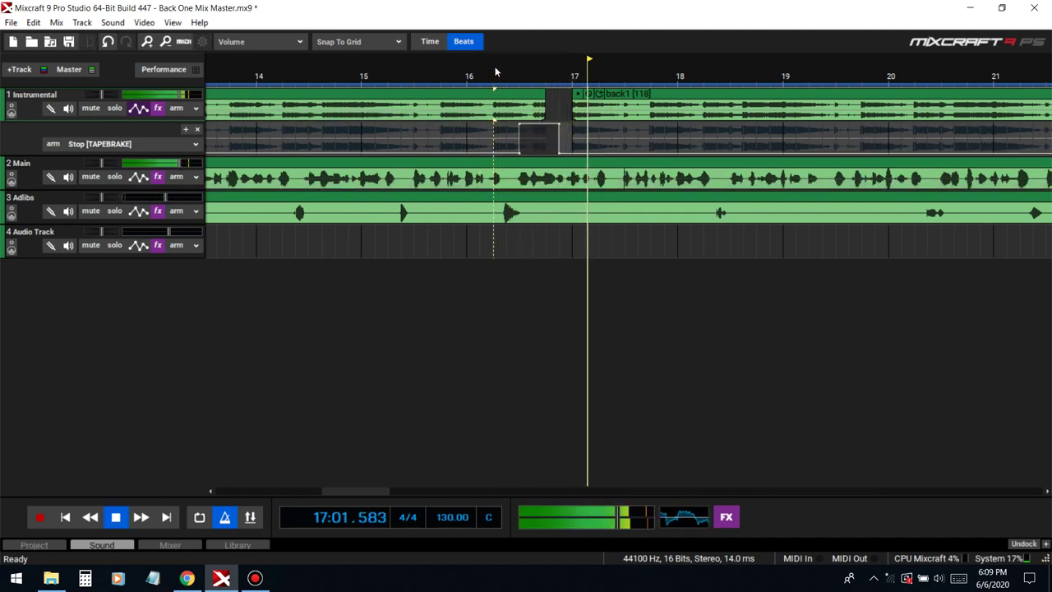
click(441, 72)
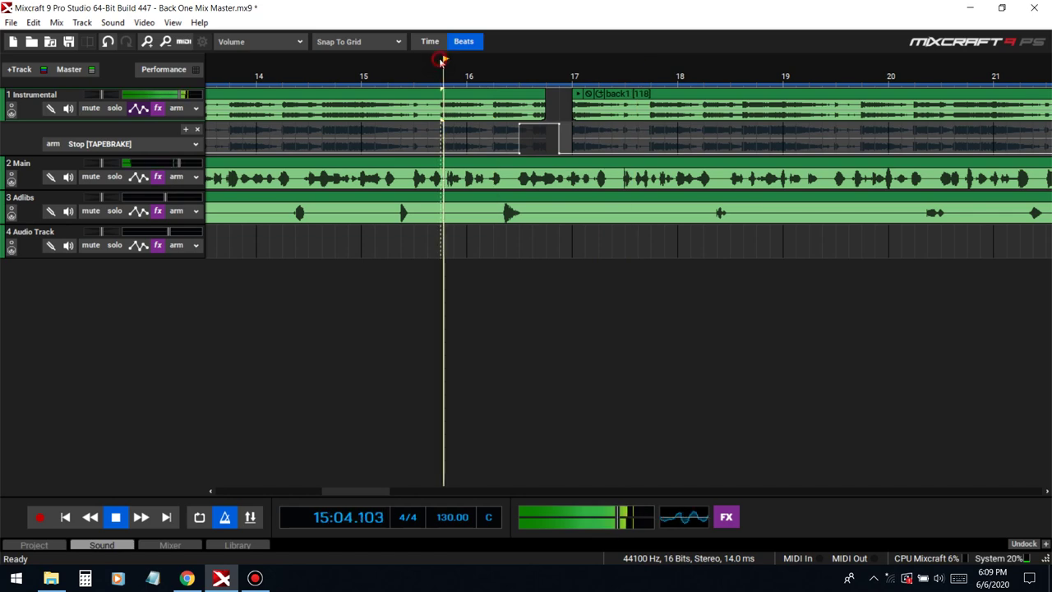
click(158, 109)
click(551, 133)
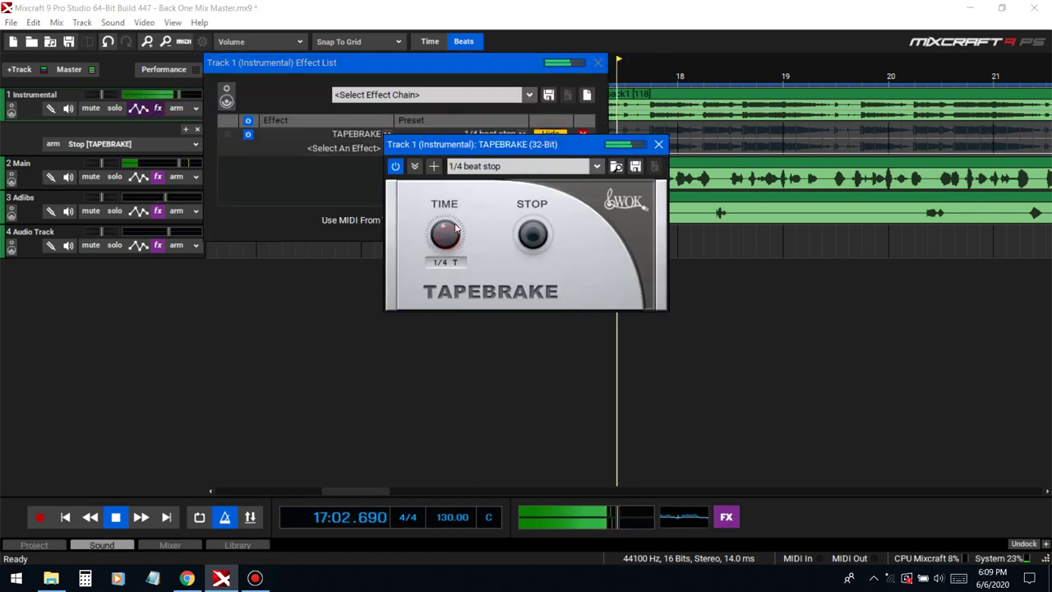
click(597, 63)
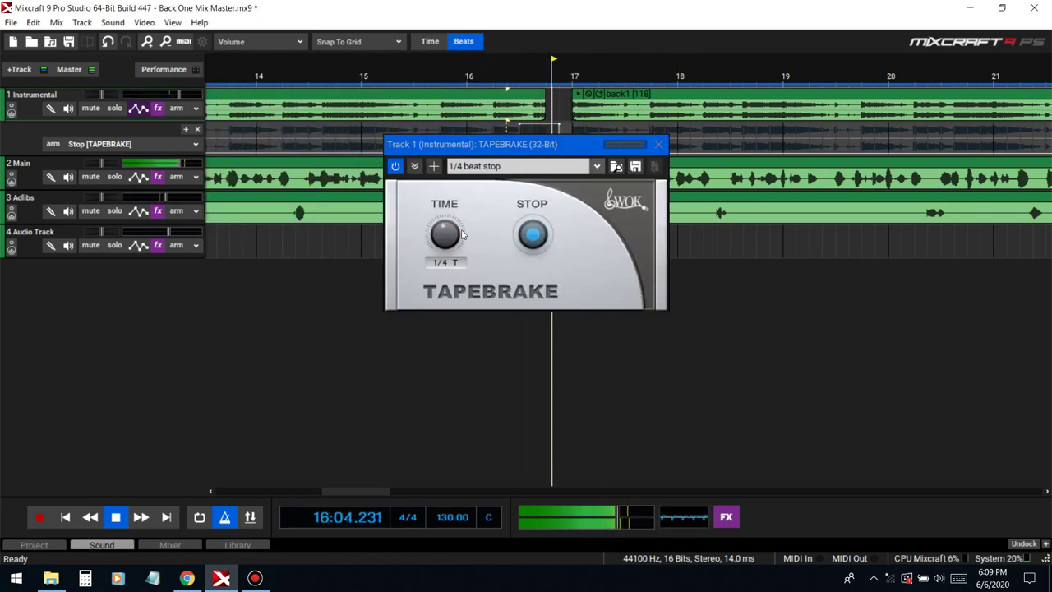
click(659, 144)
Play the passage from bar 32 and mark the silent gap in the Main vocal just after bar 33.
scroll(723, 260, down, 5)
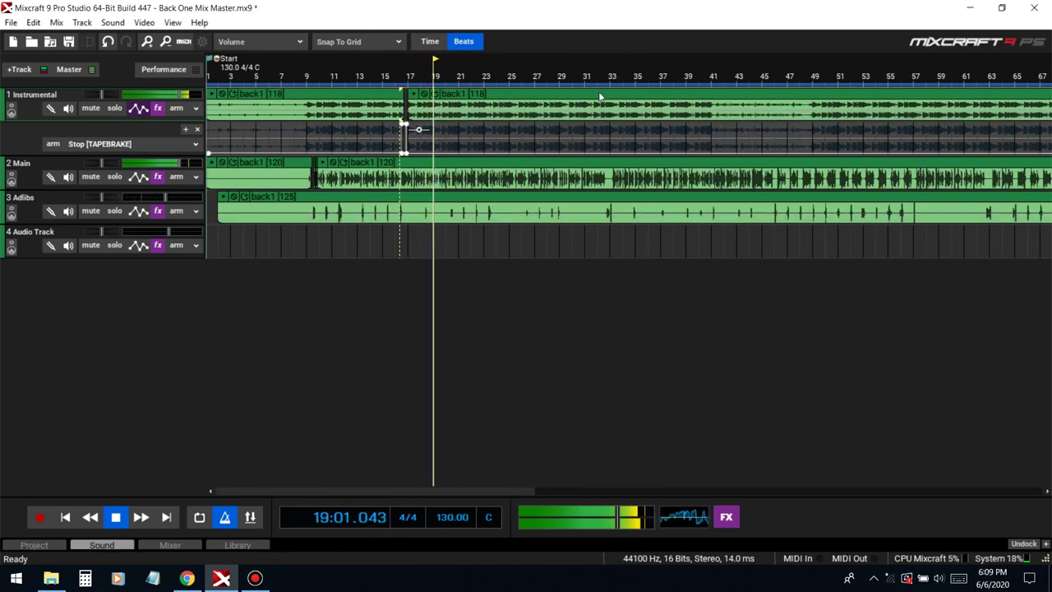
scroll(651, 98, up, 4)
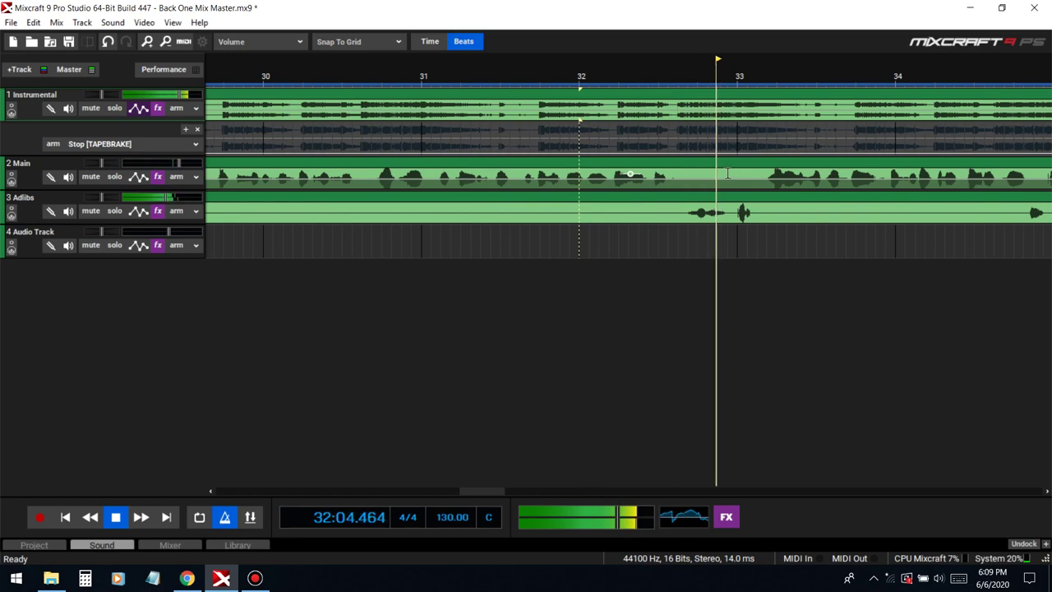
drag(736, 173, 759, 177)
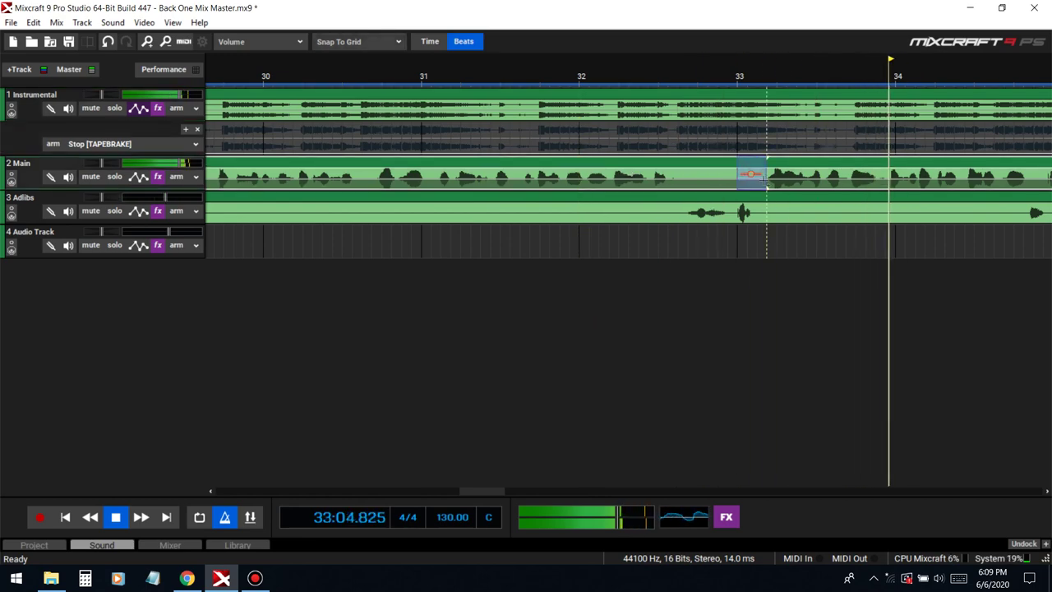
scroll(756, 193, down, 3)
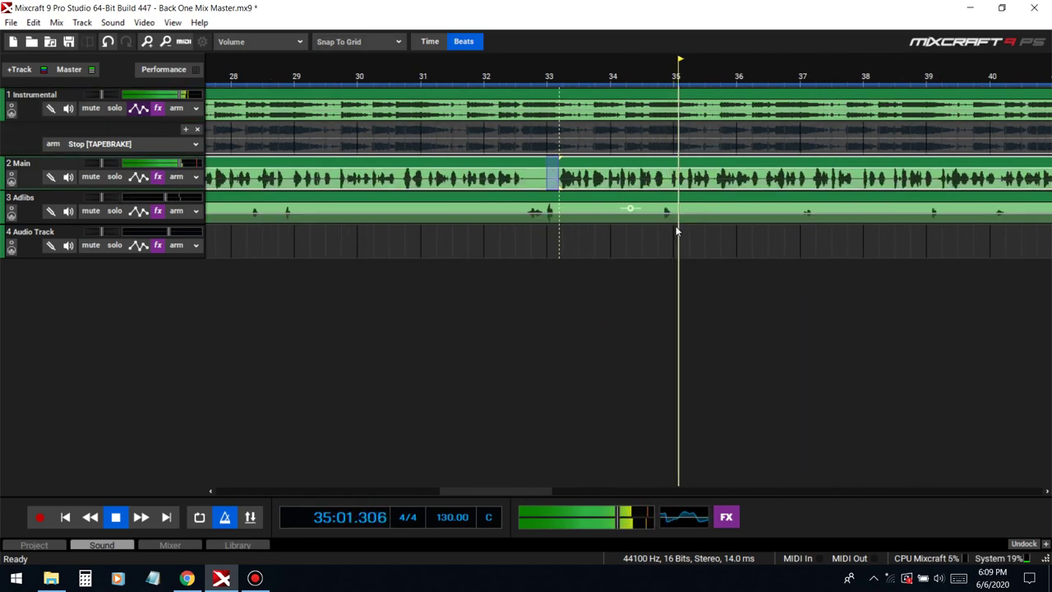
Try cutting the Instrumental out between about bars 40.75 and 41, and undo the cut.
scroll(620, 236, down, 4)
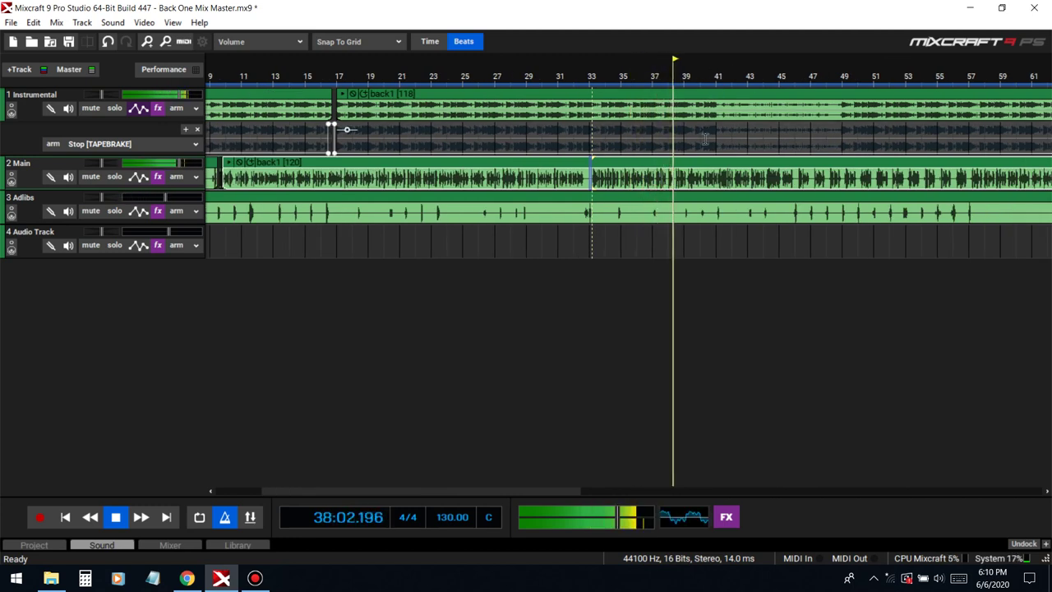
scroll(705, 139, up, 3)
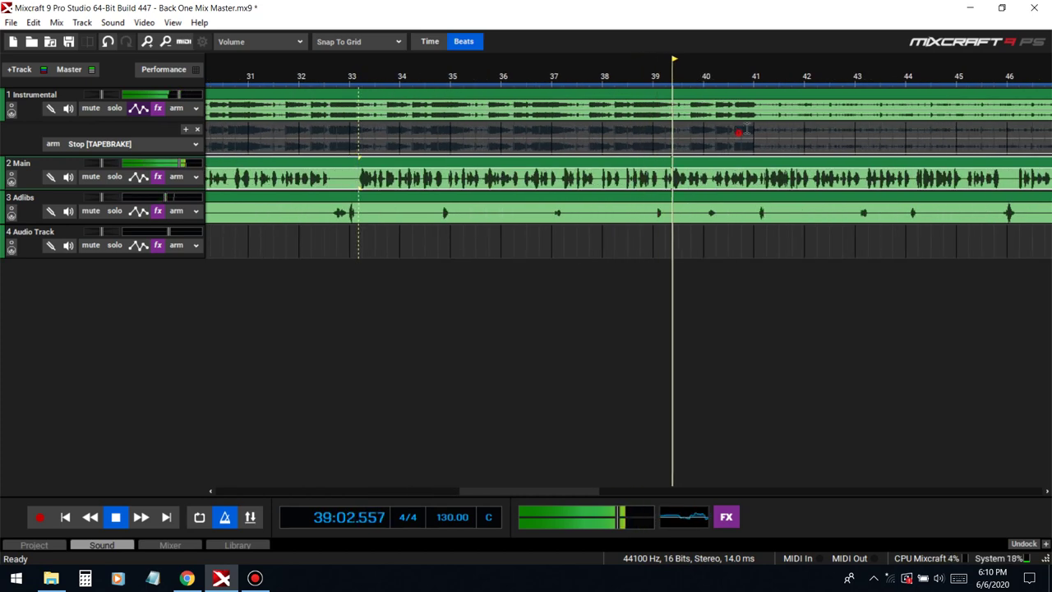
key(Delete)
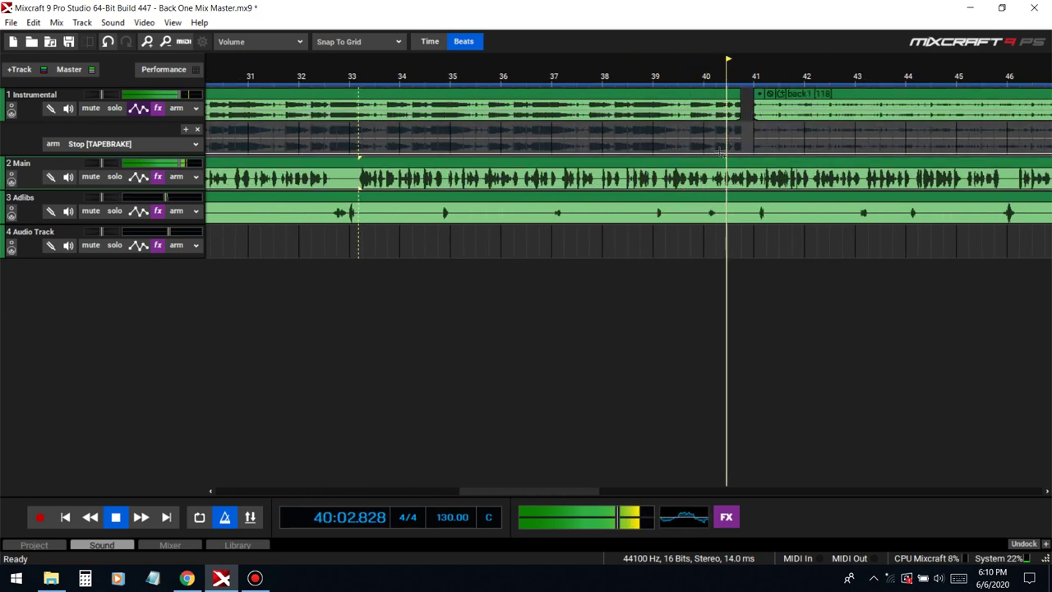
key(ctrl+z)
key(ctrl+z)
Try cutting the Instrumental out between bars 56.5 and 57 and check the gap in playback from bar 56.
scroll(633, 119, down, 4)
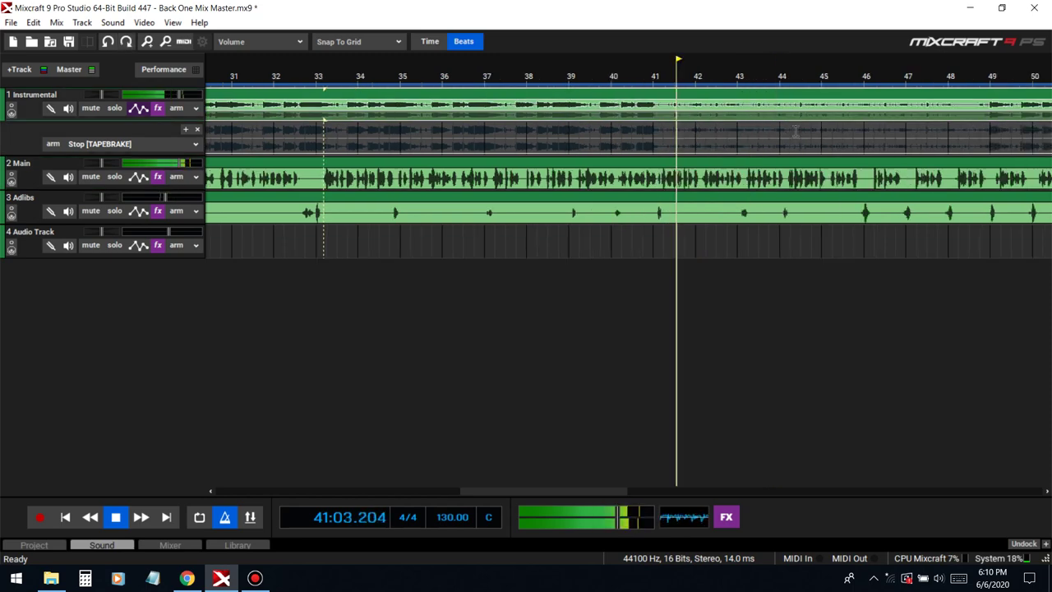
click(765, 74)
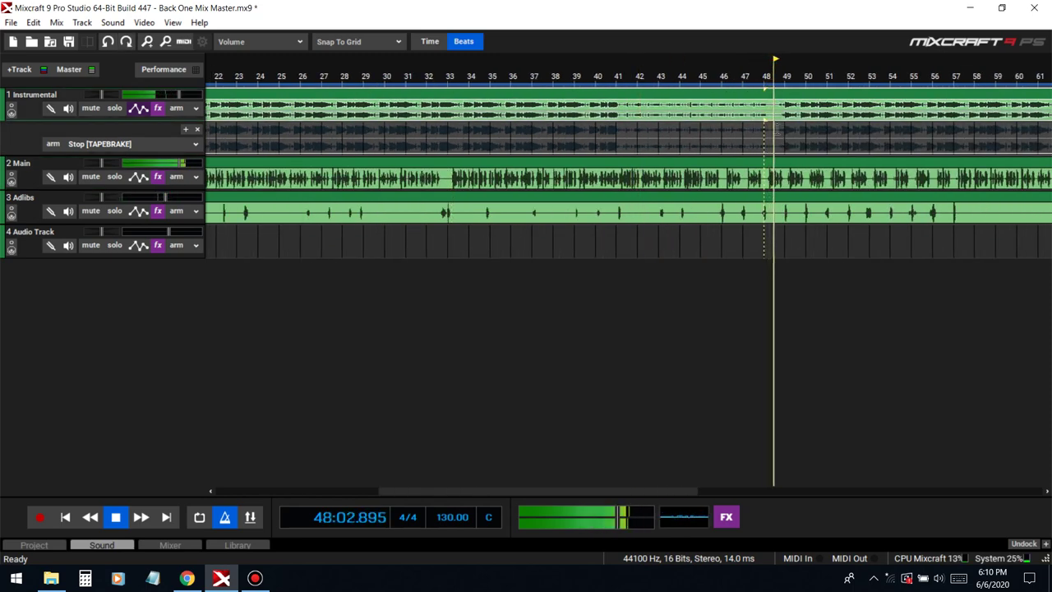
scroll(828, 161, down, 2)
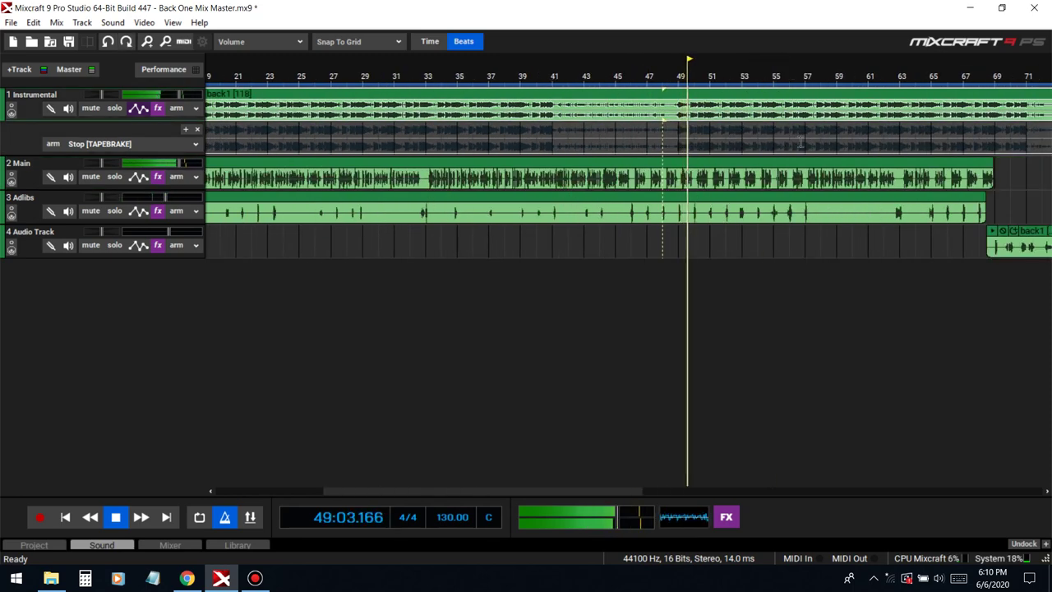
scroll(828, 161, up, 5)
click(827, 144)
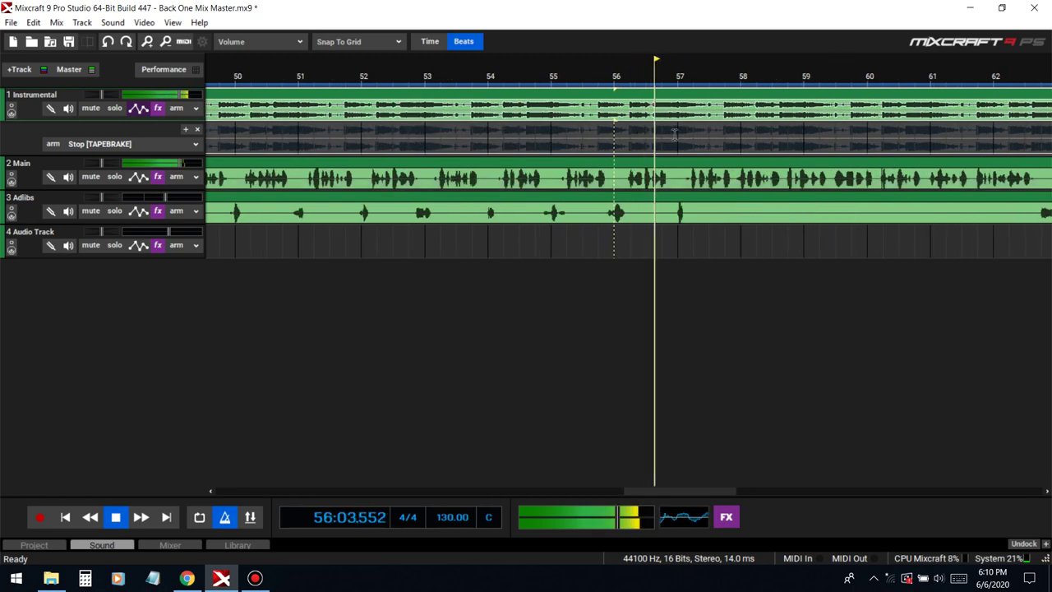
drag(650, 139, 679, 139)
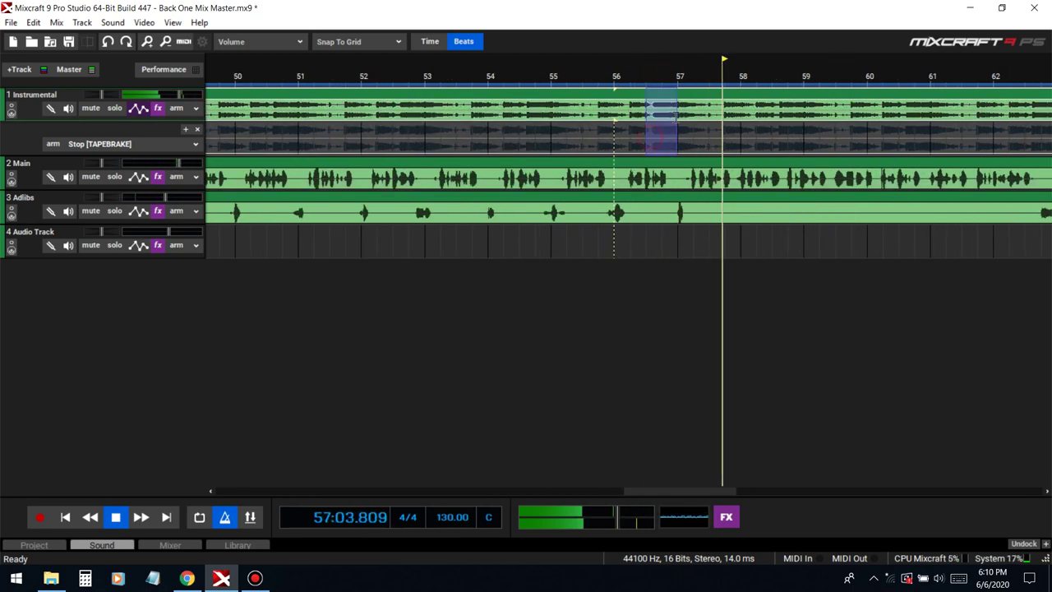
key(Delete)
click(615, 63)
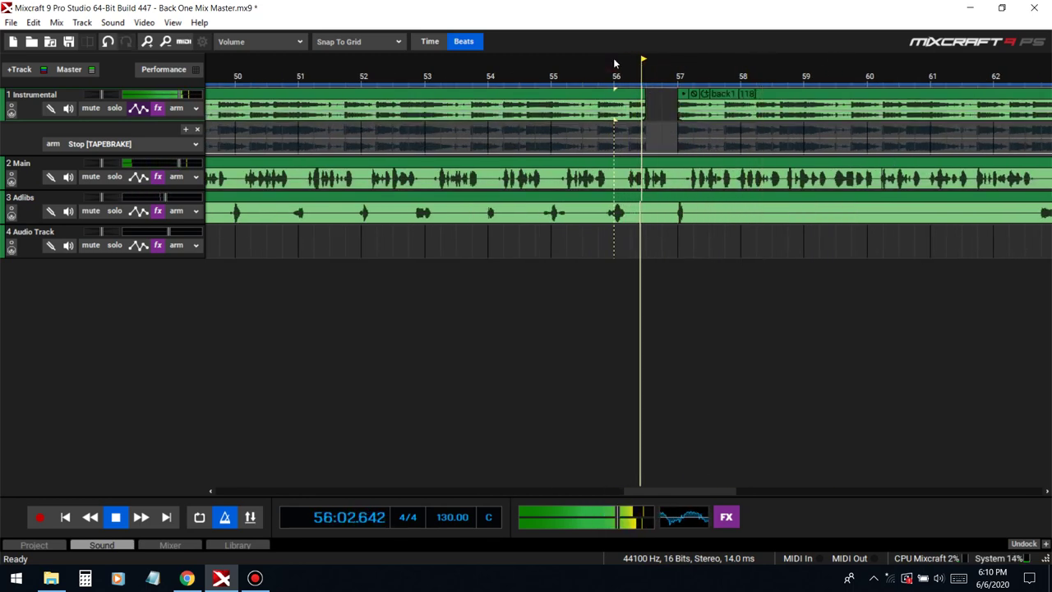
key(space)
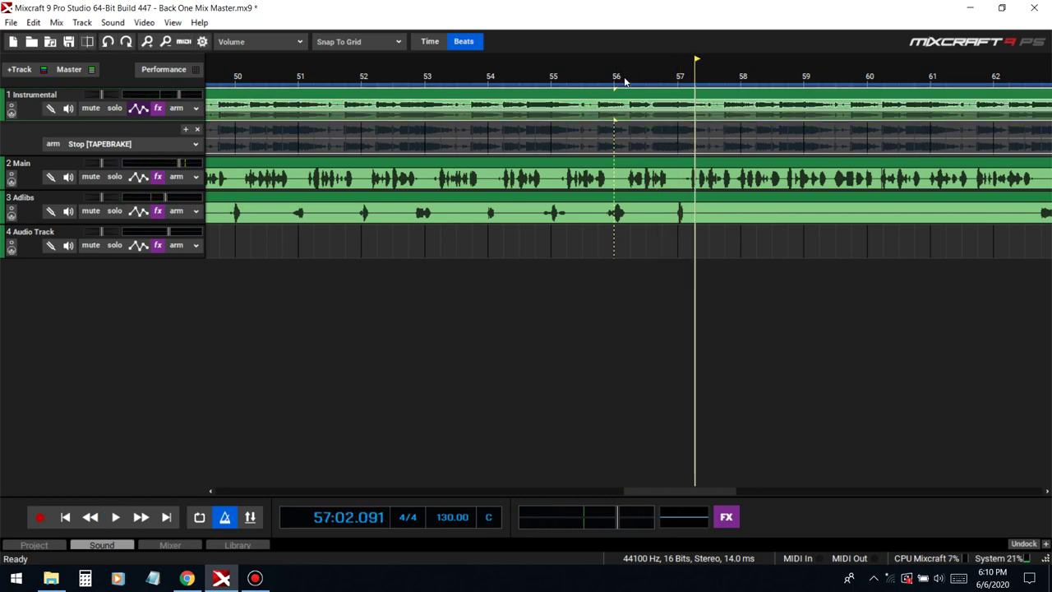
Hide the Instrumental track's automation lane.
scroll(645, 143, down, 5)
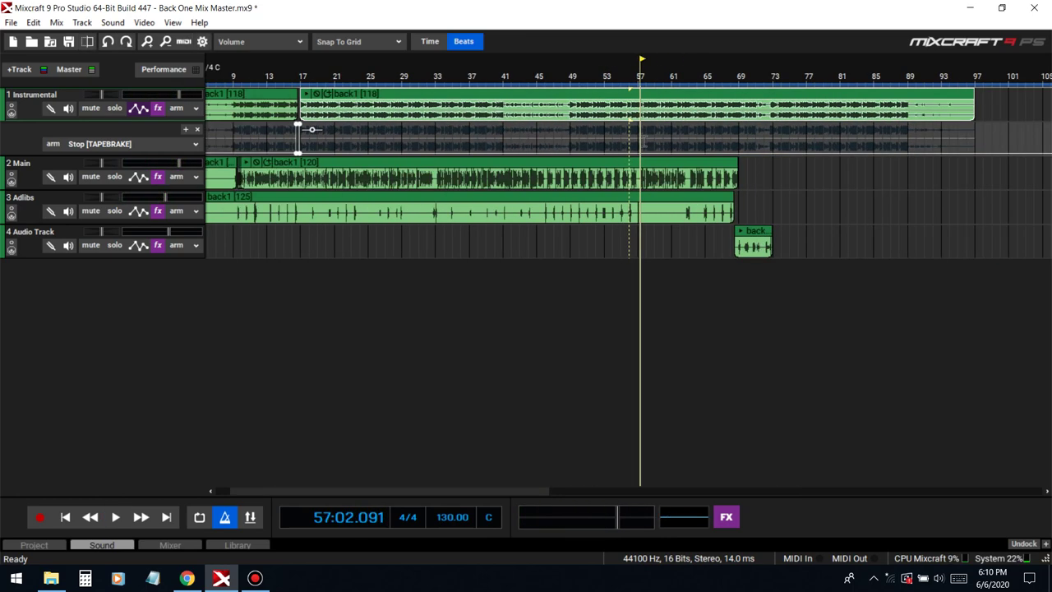
click(139, 107)
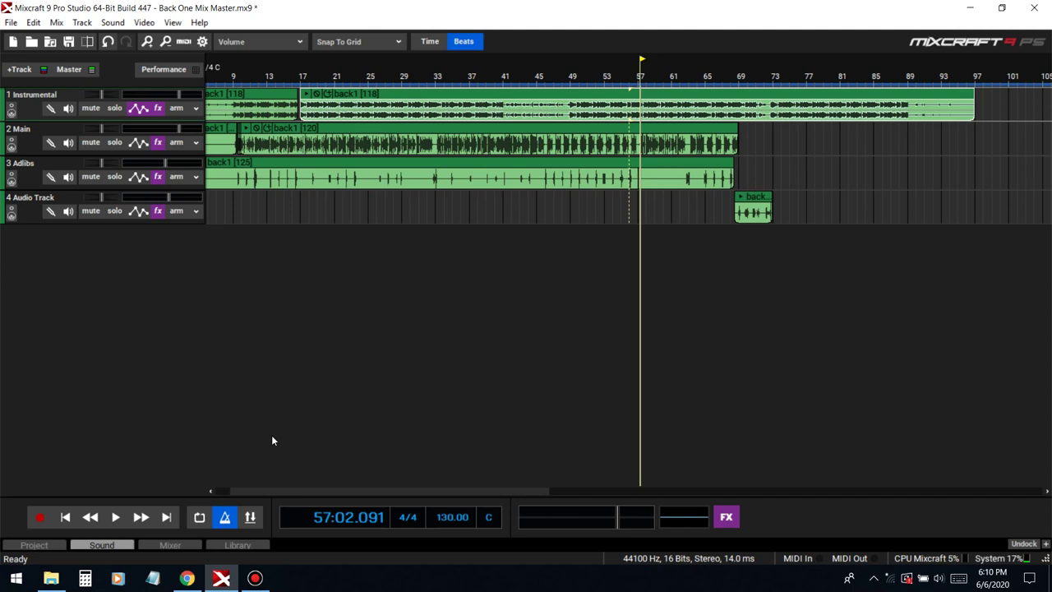
click(257, 577)
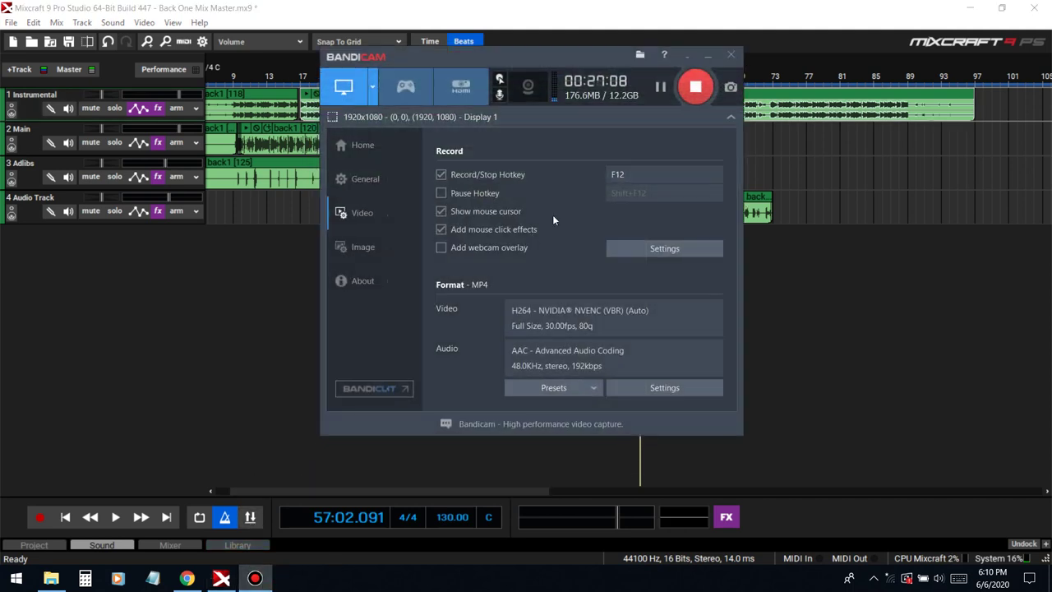